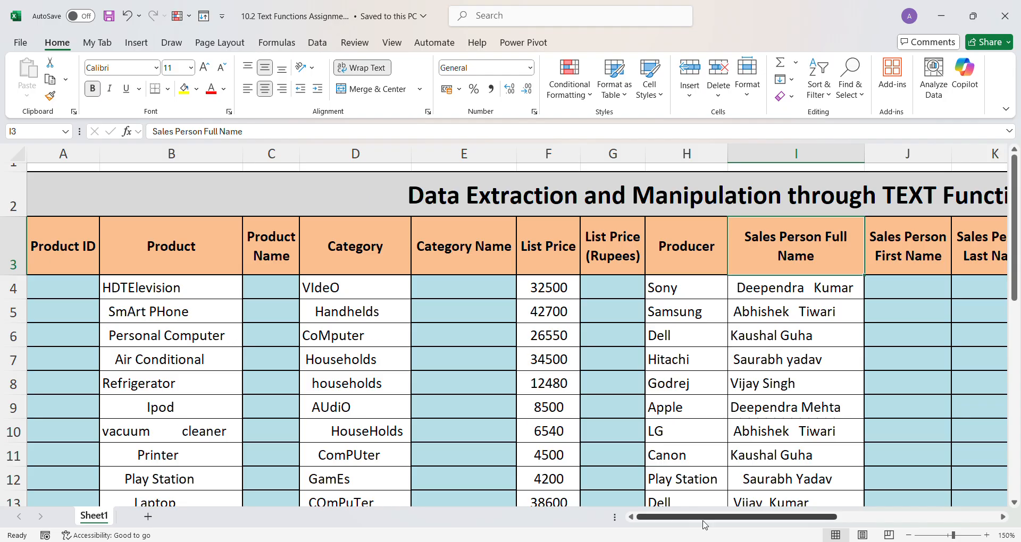
# Step: Examine the first assignment question and the data table's columns from Product ID through Sales Person Full Name
pyautogui.scroll(-5, 637, 367)
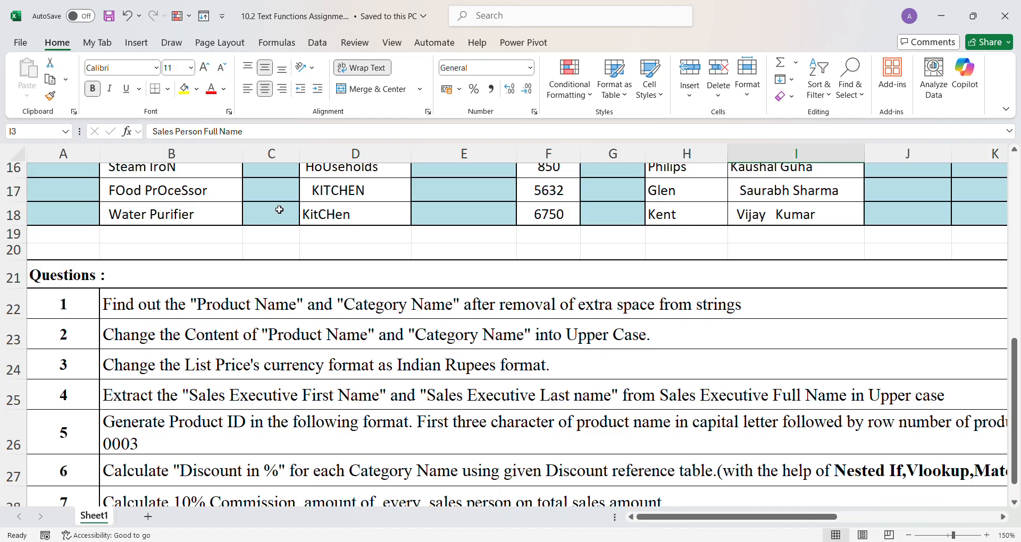
pyautogui.click(135, 308)
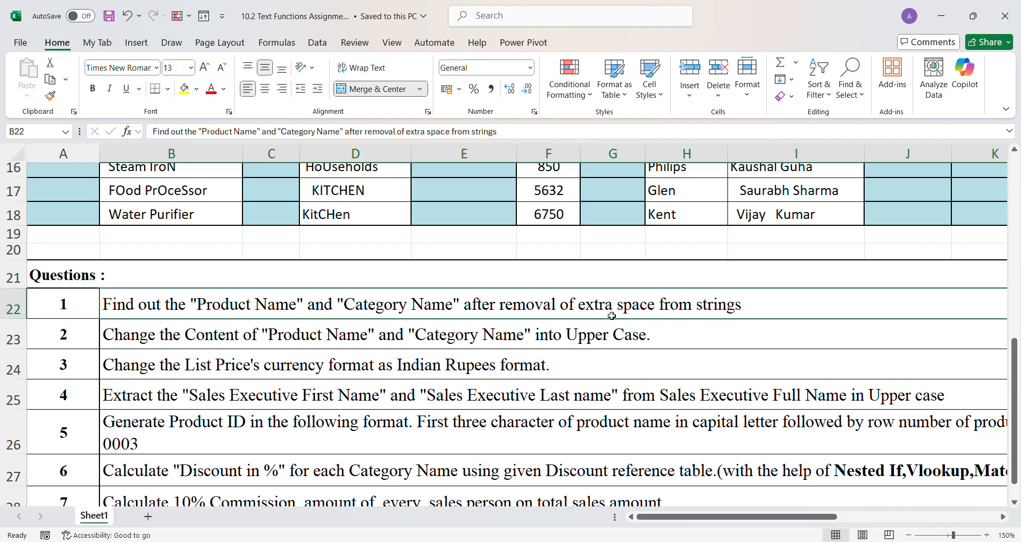
pyautogui.scroll(5, 618, 318)
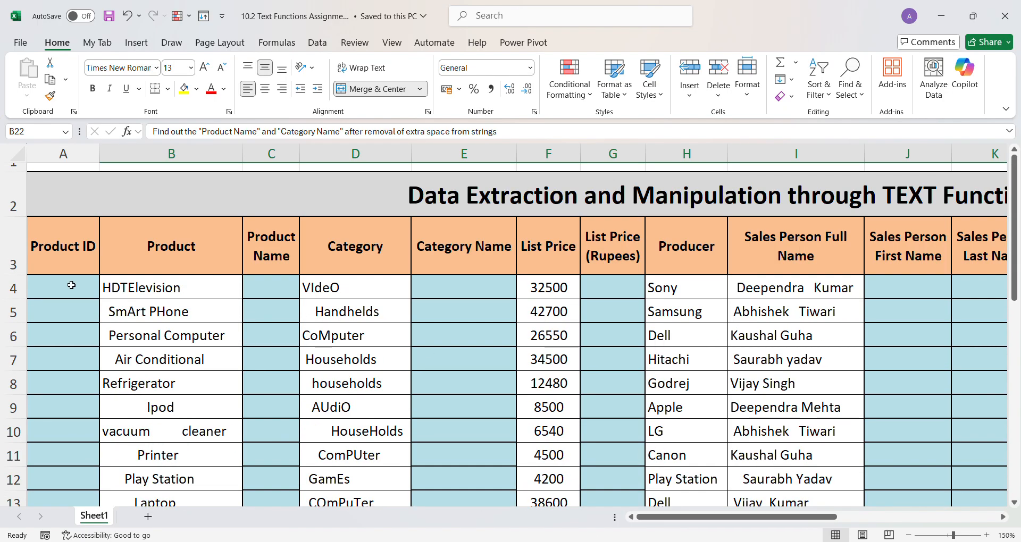
pyautogui.click(282, 289)
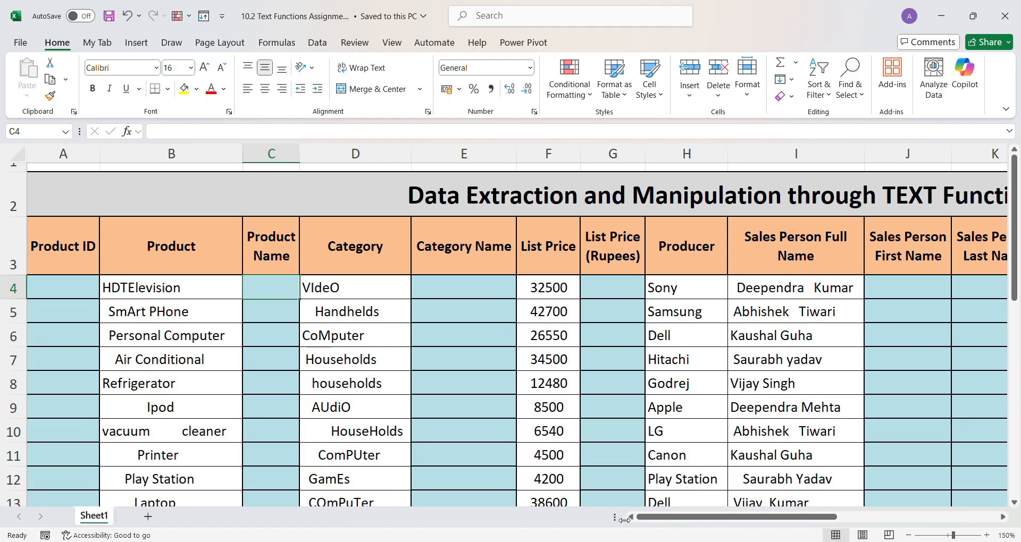
pyautogui.click(63, 158)
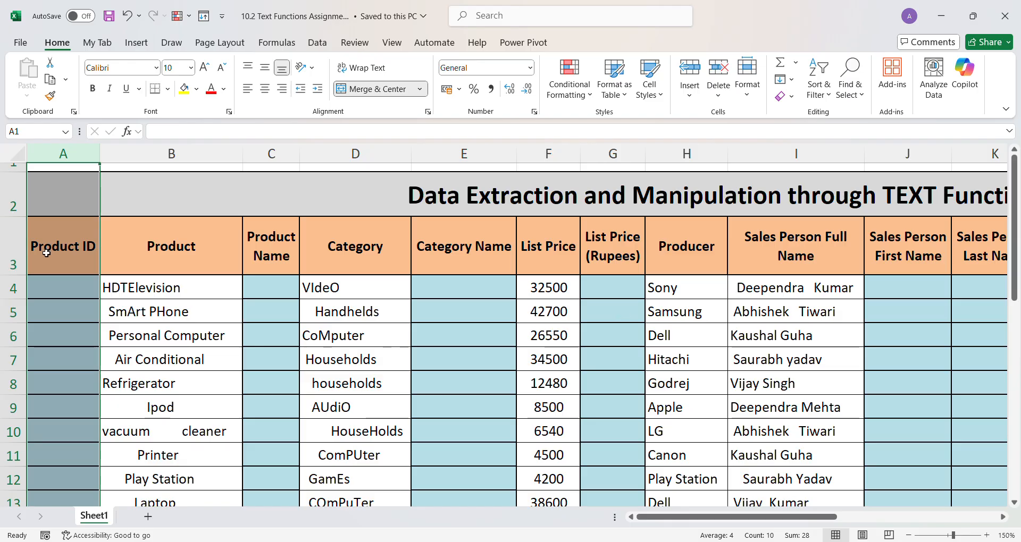
pyautogui.click(161, 237)
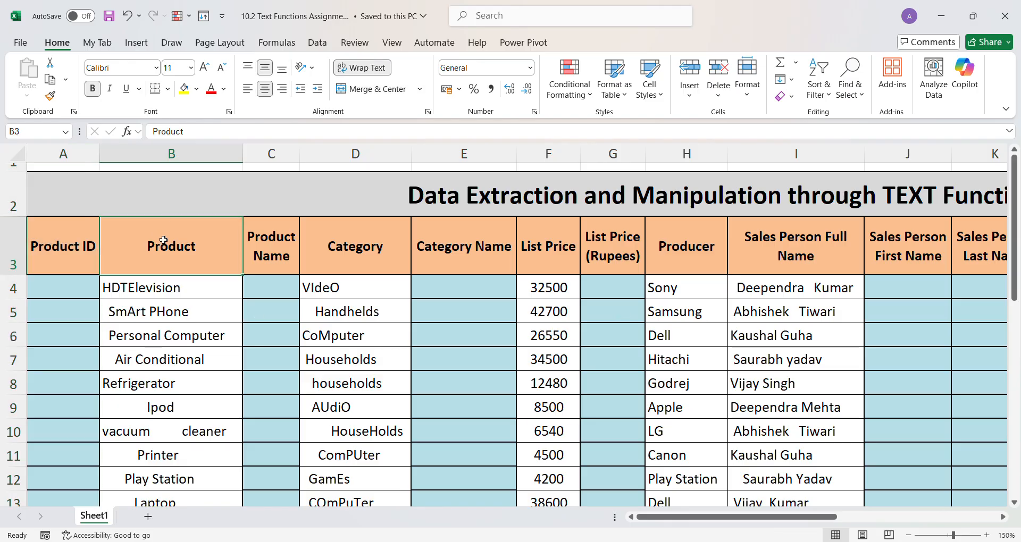
pyautogui.click(283, 165)
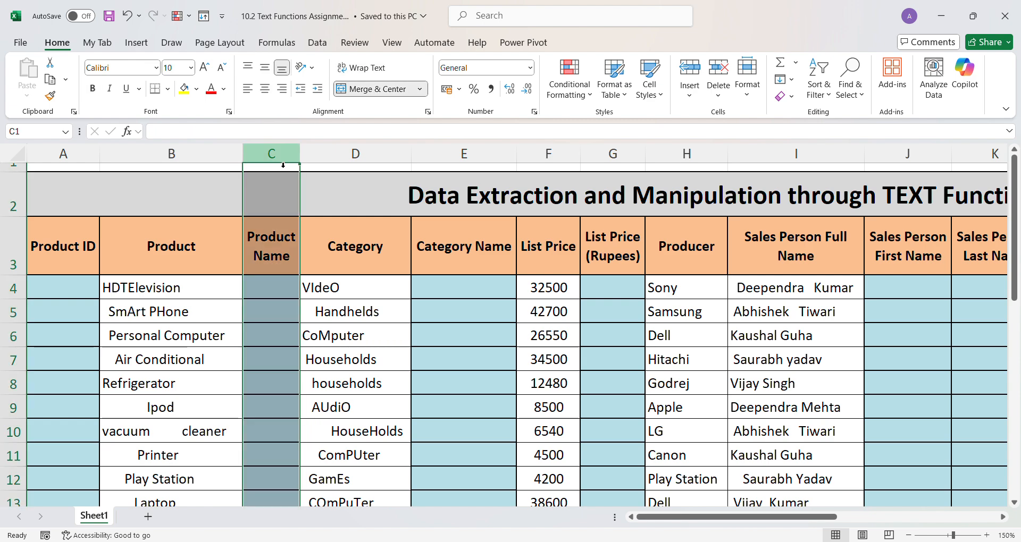
pyautogui.click(346, 170)
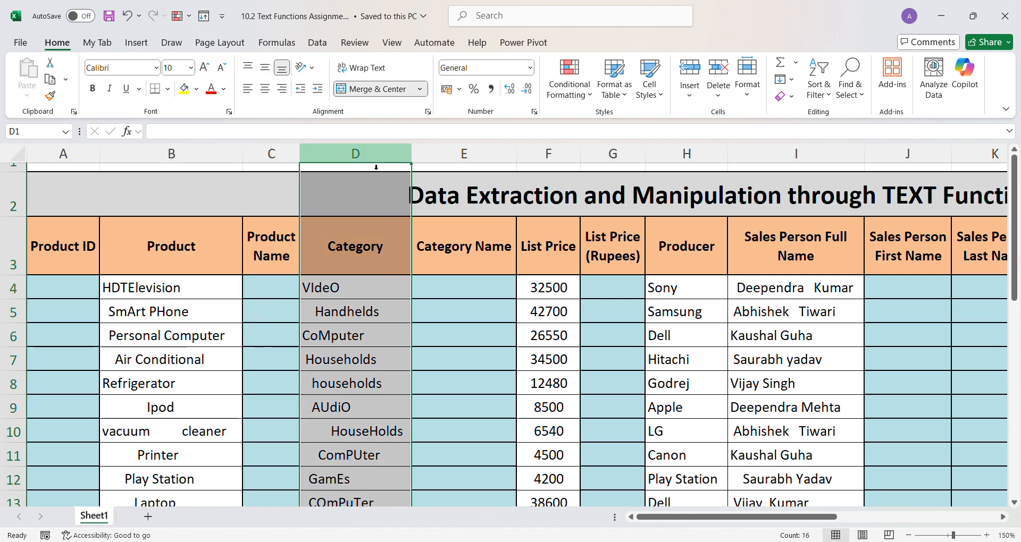
pyautogui.click(457, 162)
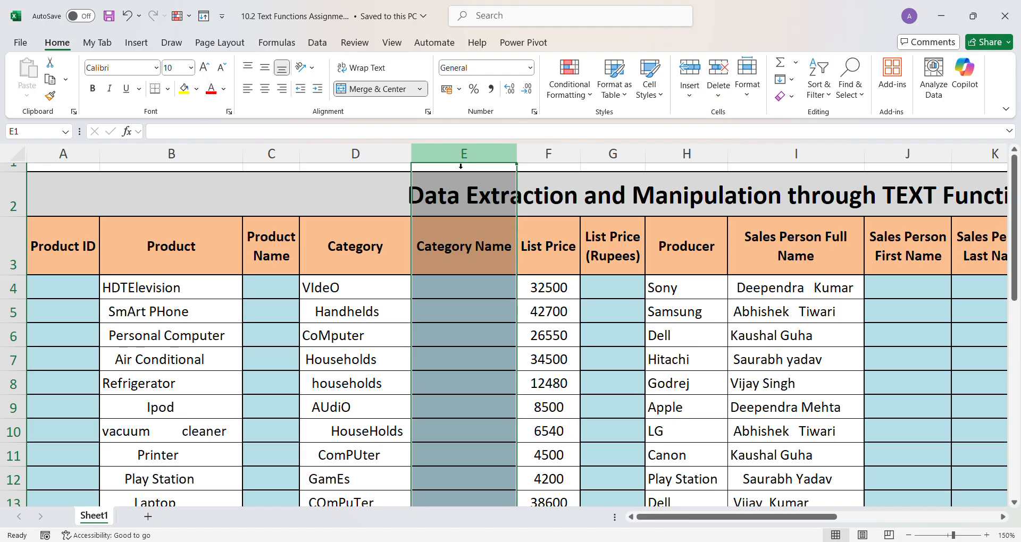
pyautogui.click(564, 151)
pyautogui.click(620, 156)
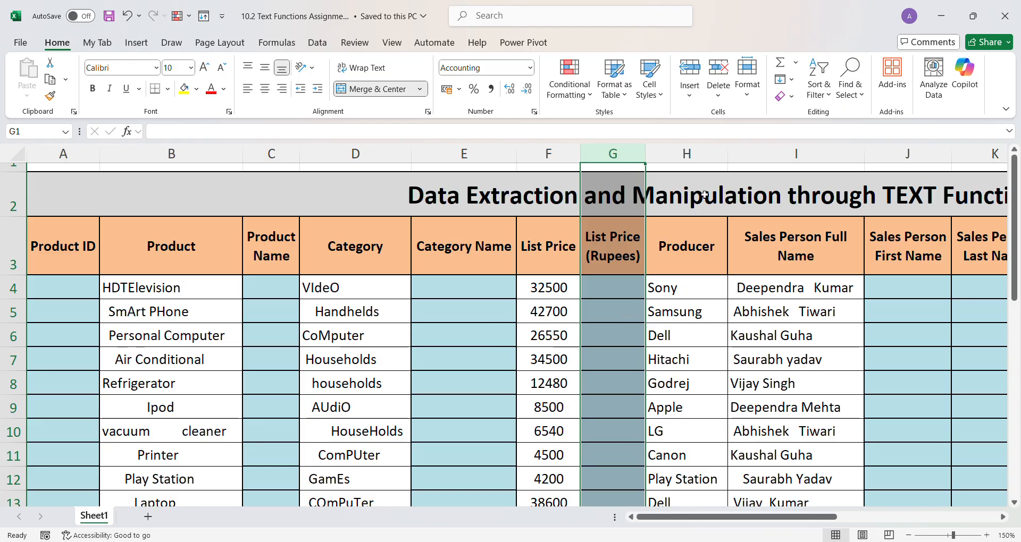
pyautogui.click(700, 155)
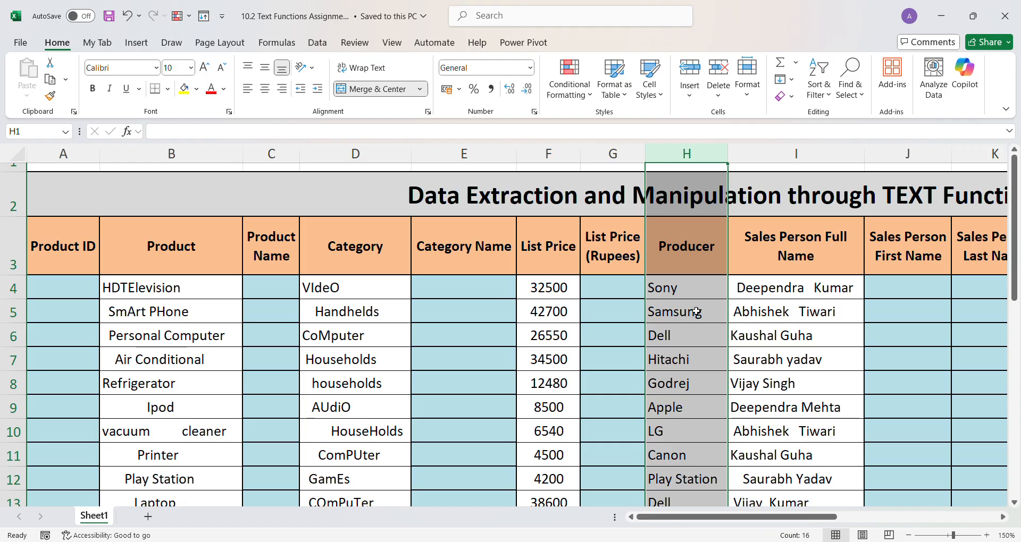
pyautogui.click(801, 166)
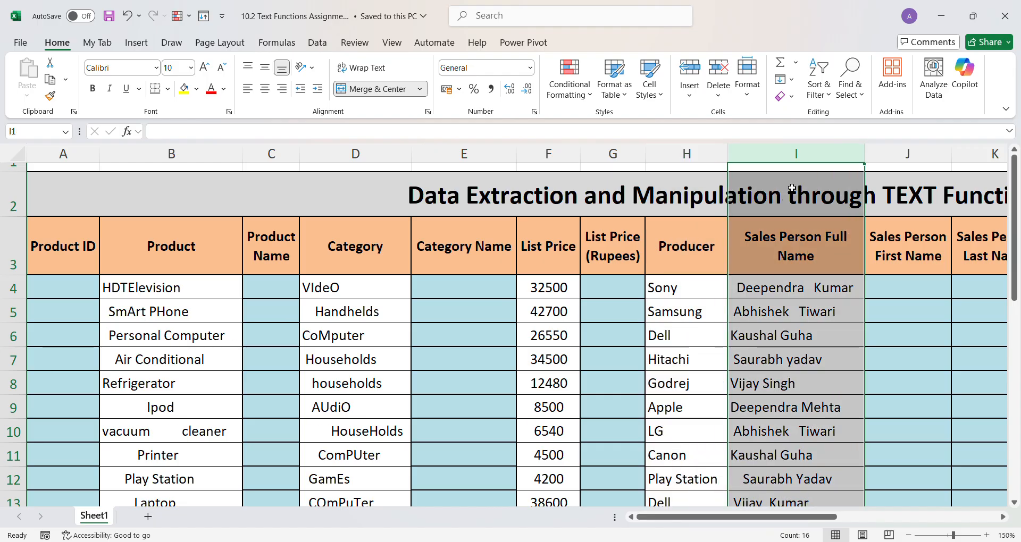
# Step: Examine the Sales Person First Name, Sales Person Last Name and three Discount (in %) columns
pyautogui.moveTo(768, 518); pyautogui.dragTo(819, 520)
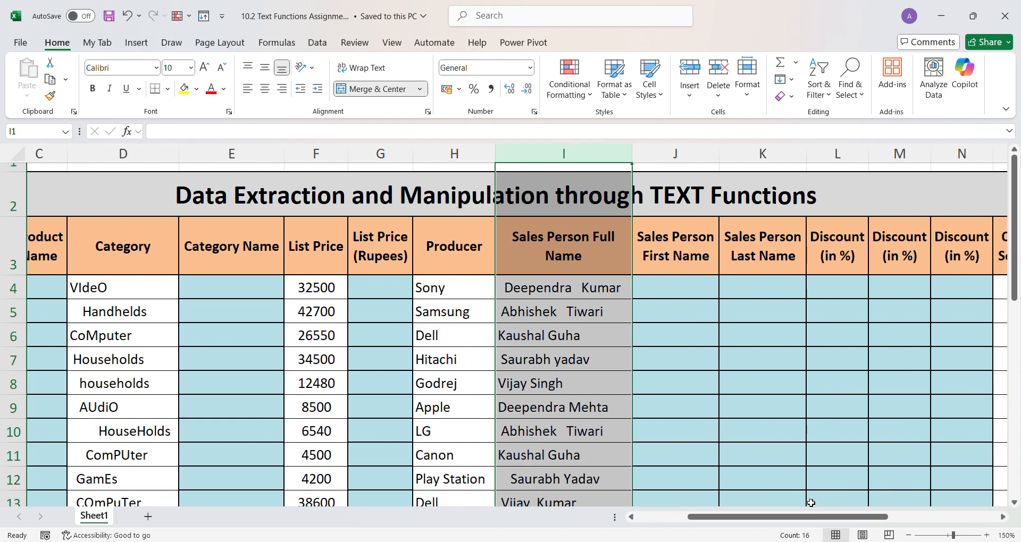
pyautogui.click(682, 169)
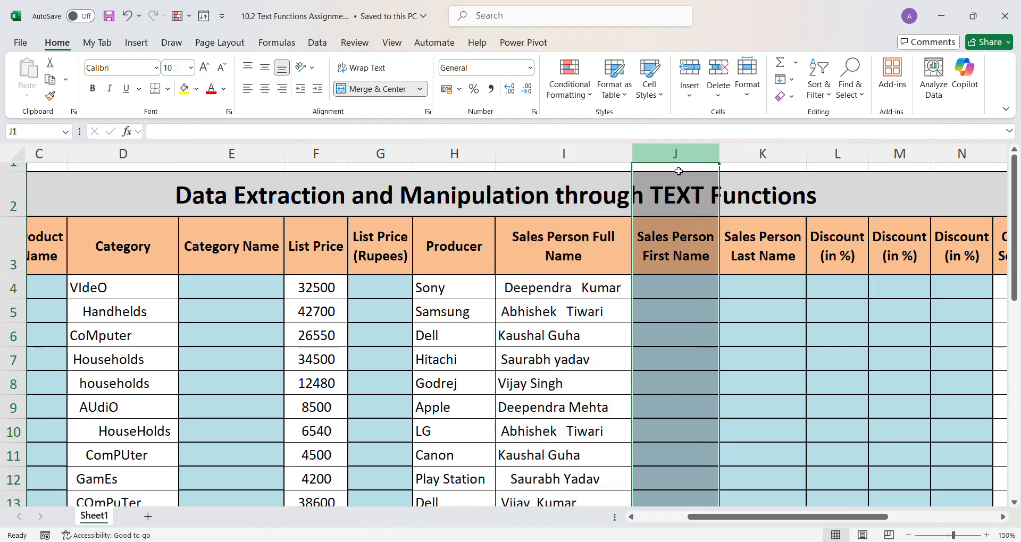
pyautogui.click(766, 164)
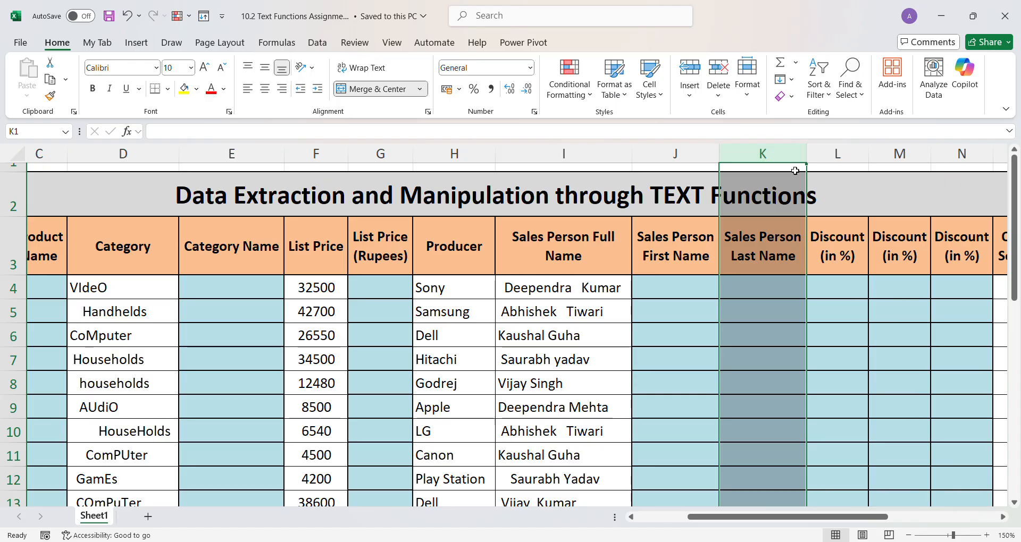
pyautogui.click(837, 155)
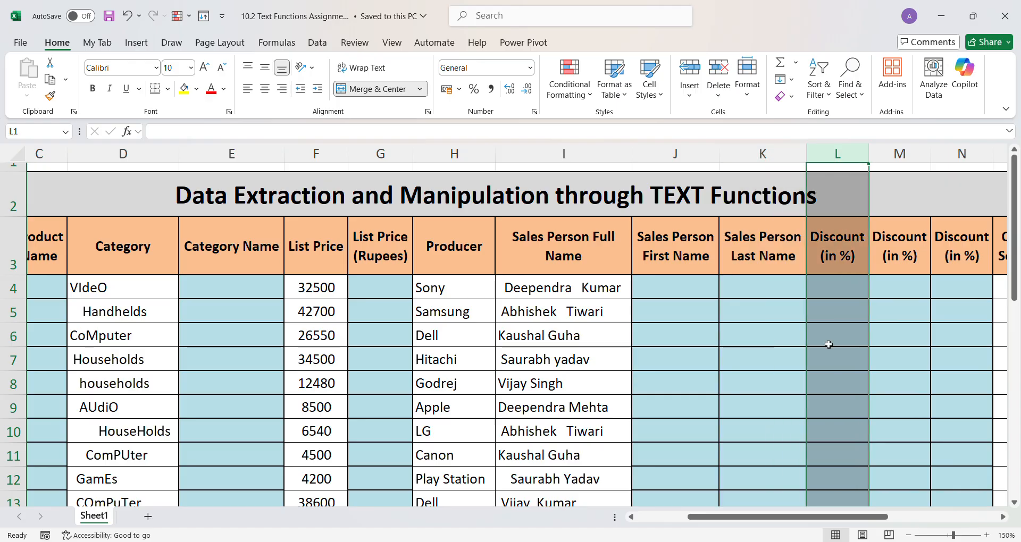
pyautogui.hscroll(2, 828, 516)
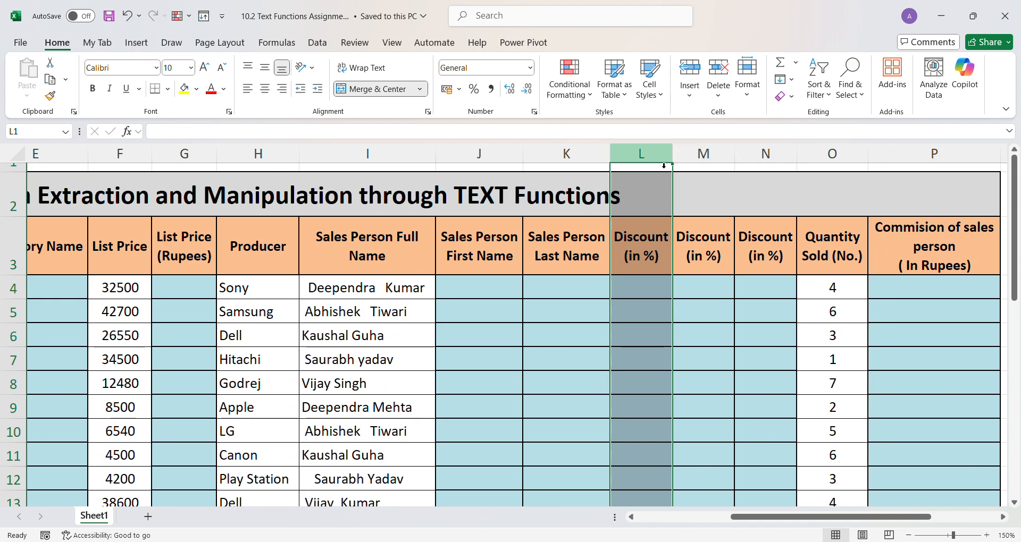
pyautogui.click(703, 159)
pyautogui.click(766, 160)
pyautogui.click(647, 169)
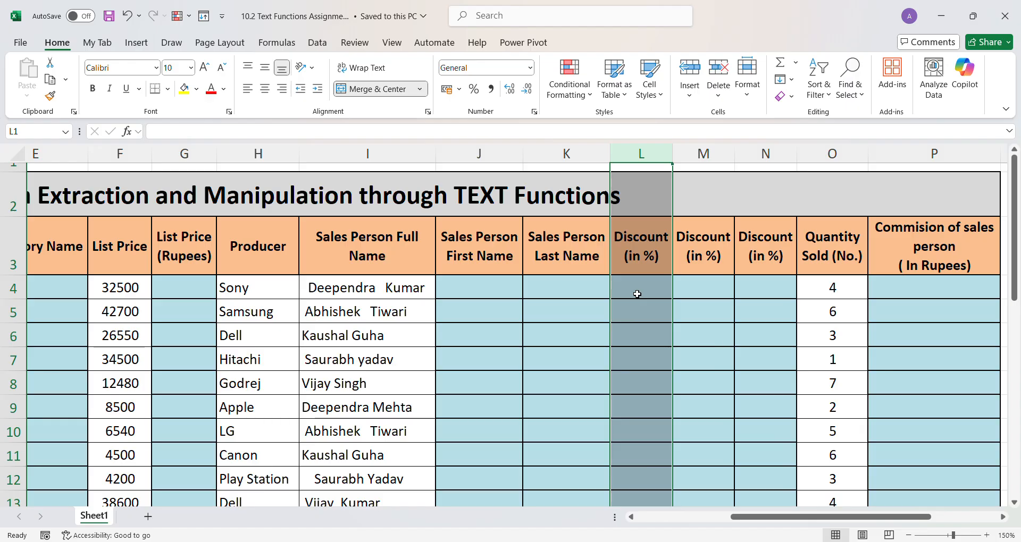
pyautogui.click(703, 154)
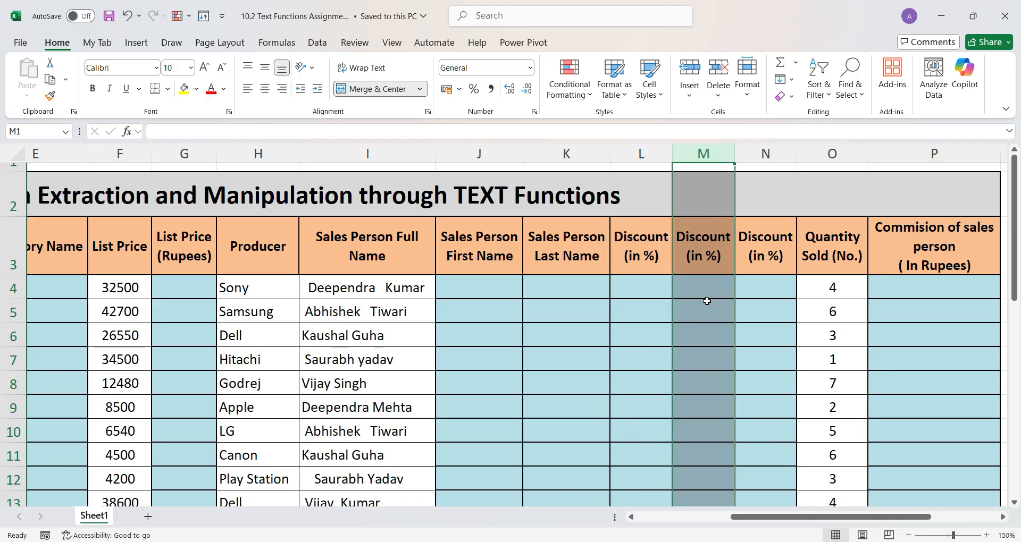
pyautogui.click(762, 157)
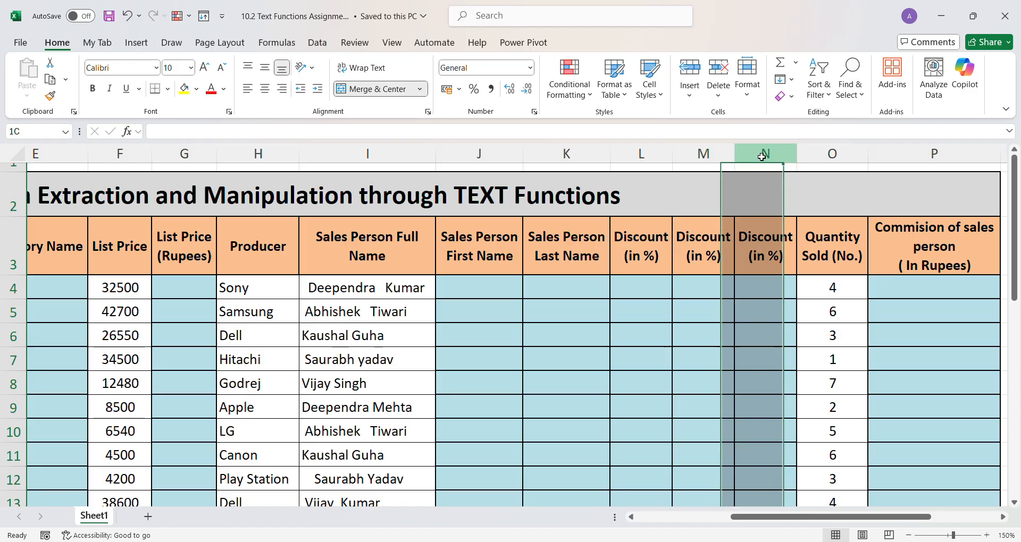
# Step: Review the Discount Table in R3:S10 and the row 4 cells for discounts, quantity sold and commission
pyautogui.moveTo(779, 522); pyautogui.dragTo(854, 514)
pyautogui.moveTo(831, 268); pyautogui.dragTo(887, 431)
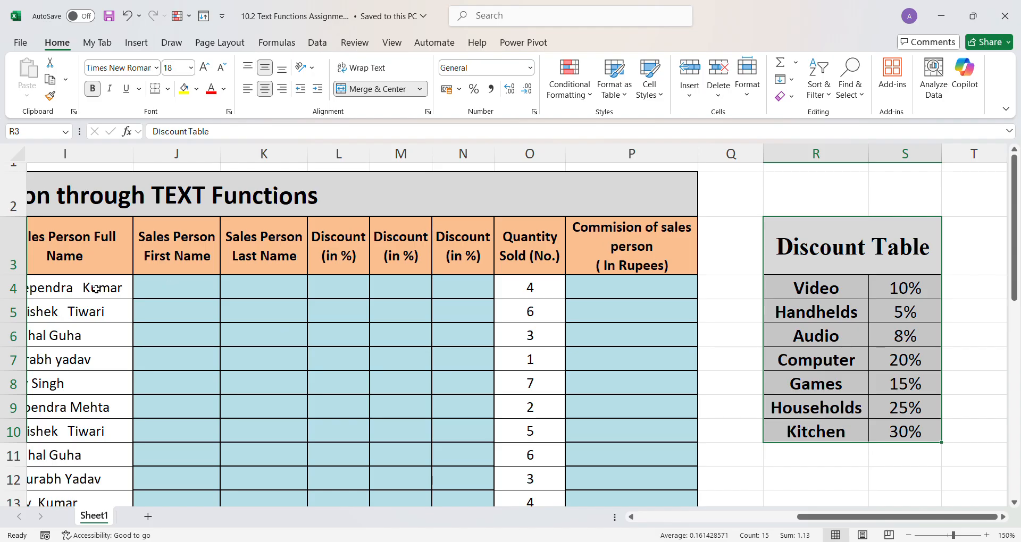
pyautogui.click(342, 285)
pyautogui.click(394, 289)
pyautogui.click(451, 292)
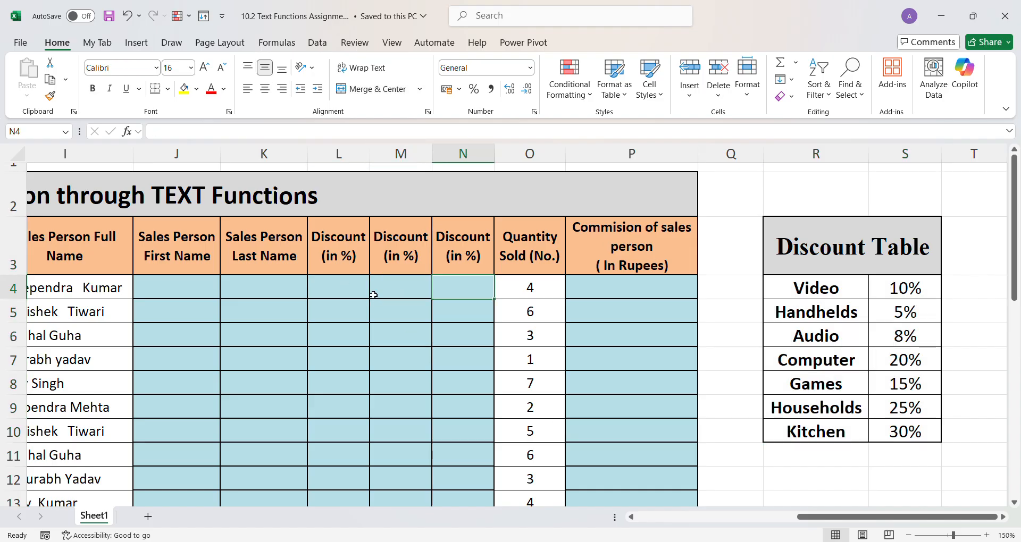
pyautogui.click(529, 290)
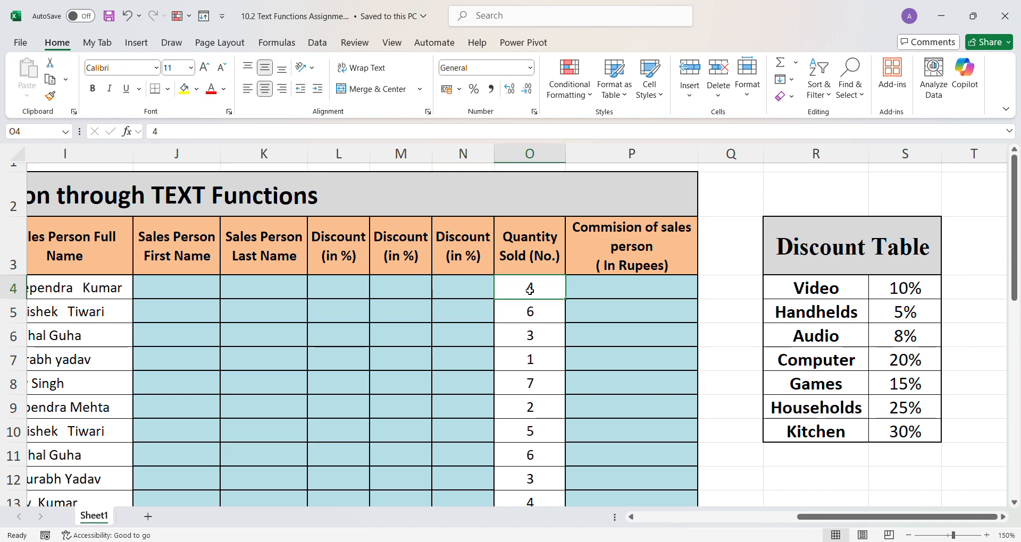
pyautogui.click(632, 293)
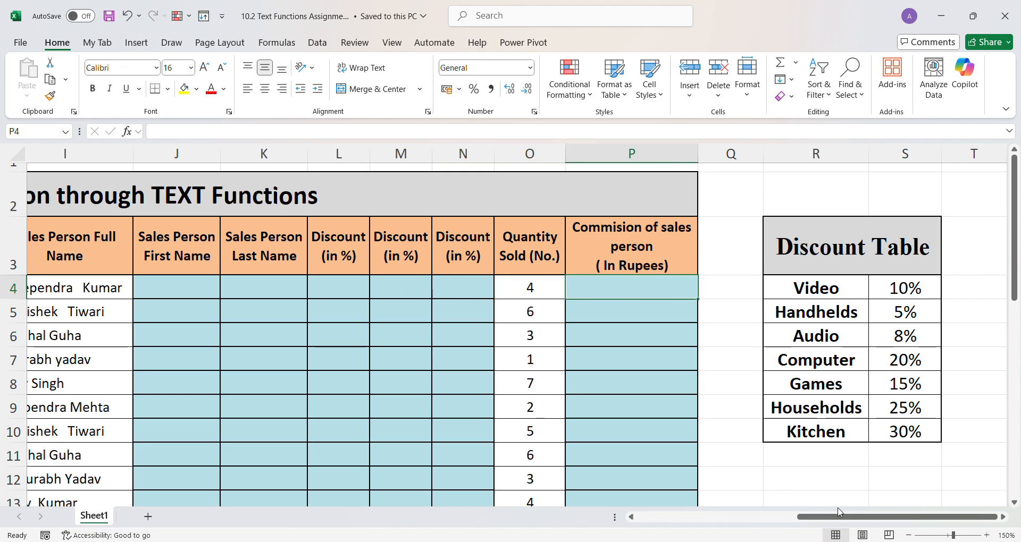
# Step: Read assignment questions 1 to 6 below the data table, including the full width of questions 5 and 6
pyautogui.scroll(-4, 834, 467)
pyautogui.moveTo(833, 519); pyautogui.dragTo(580, 490)
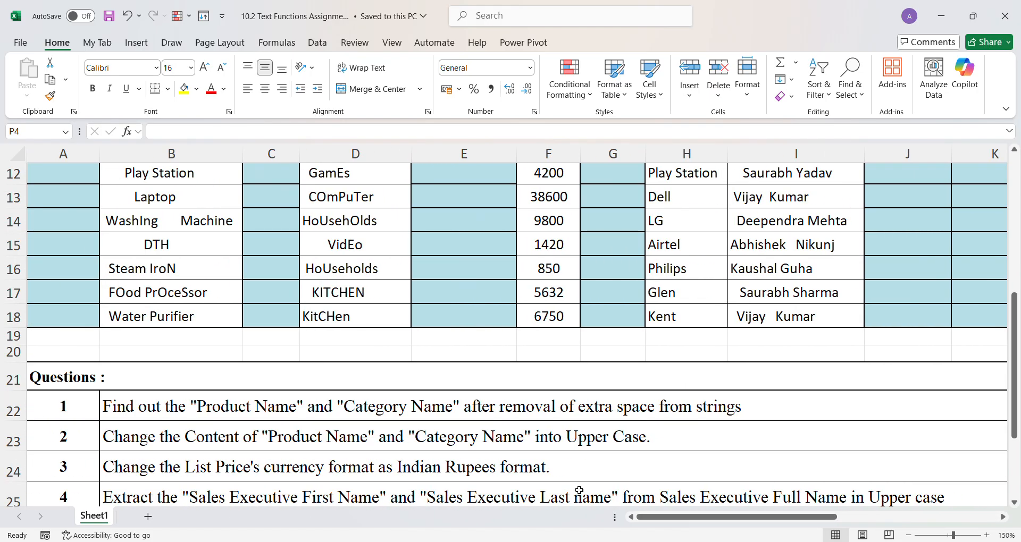
pyautogui.scroll(-2, 489, 384)
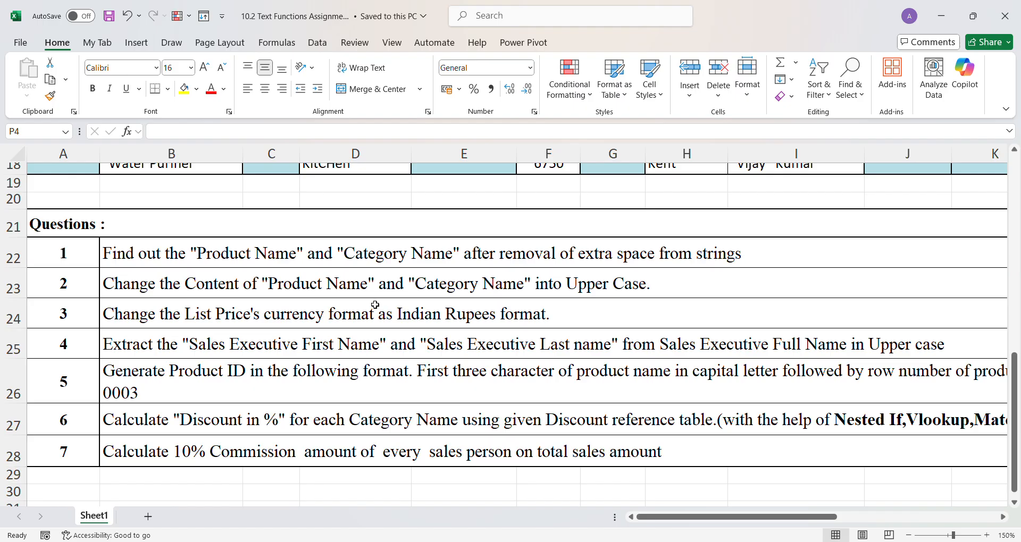
pyautogui.click(165, 255)
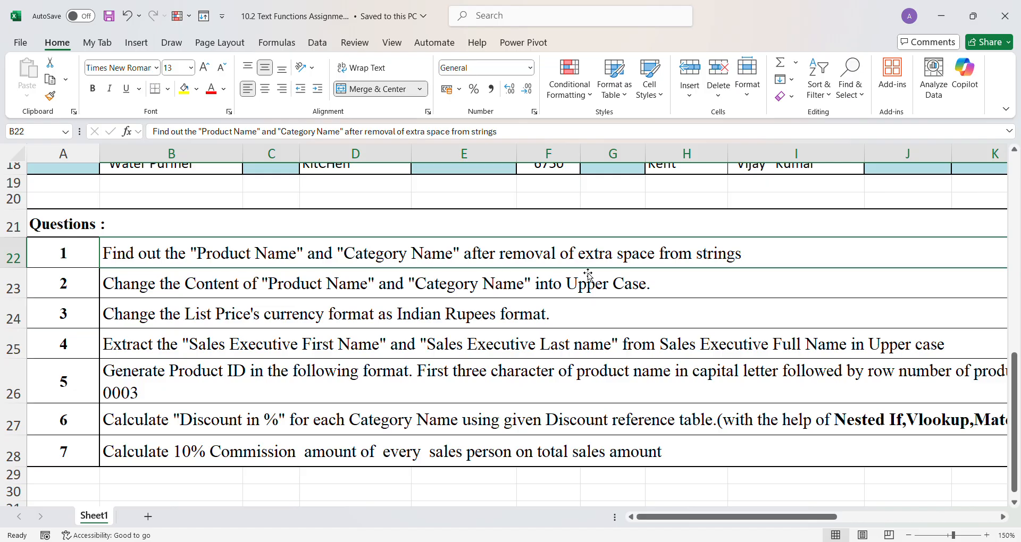
pyautogui.click(137, 290)
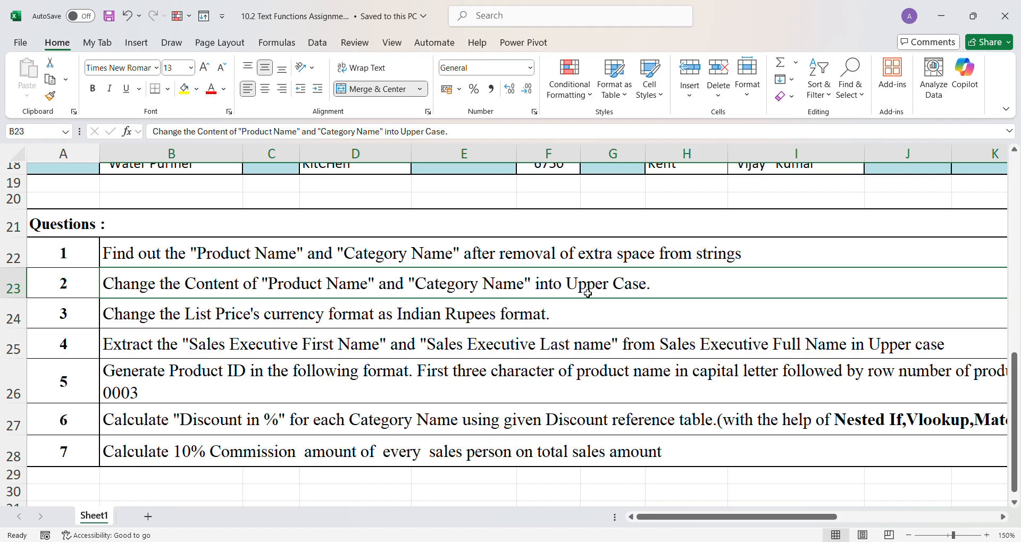
pyautogui.click(169, 315)
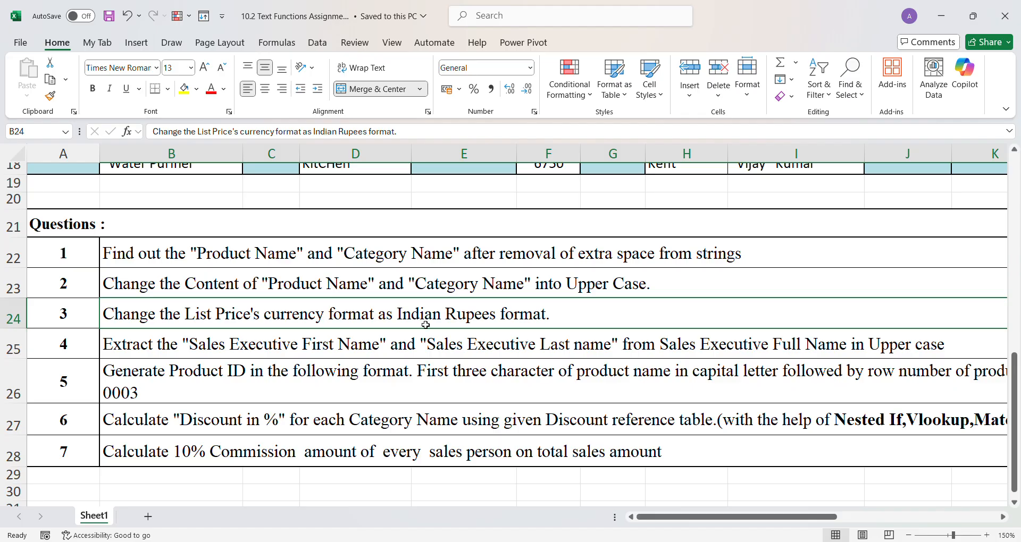
pyautogui.click(159, 345)
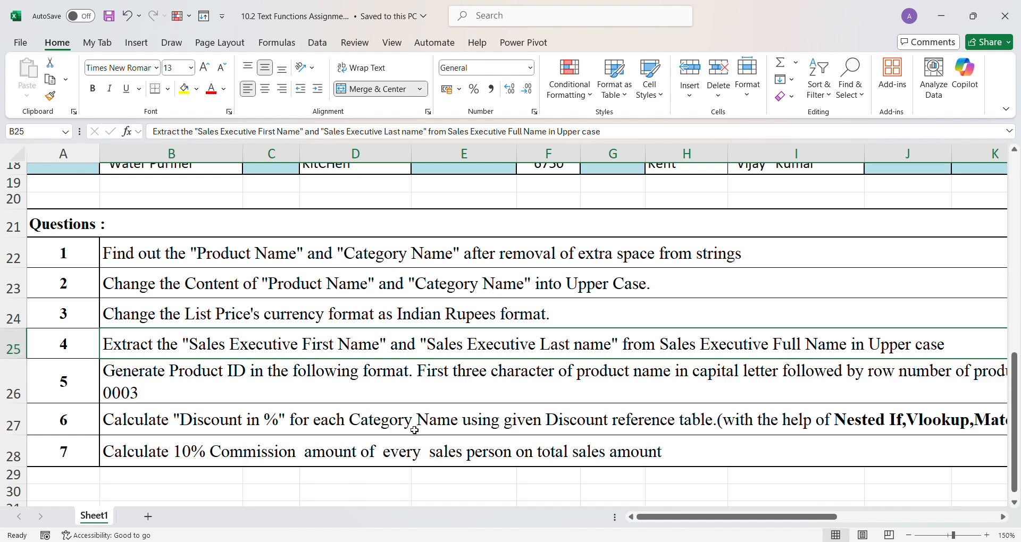
pyautogui.press('Down')
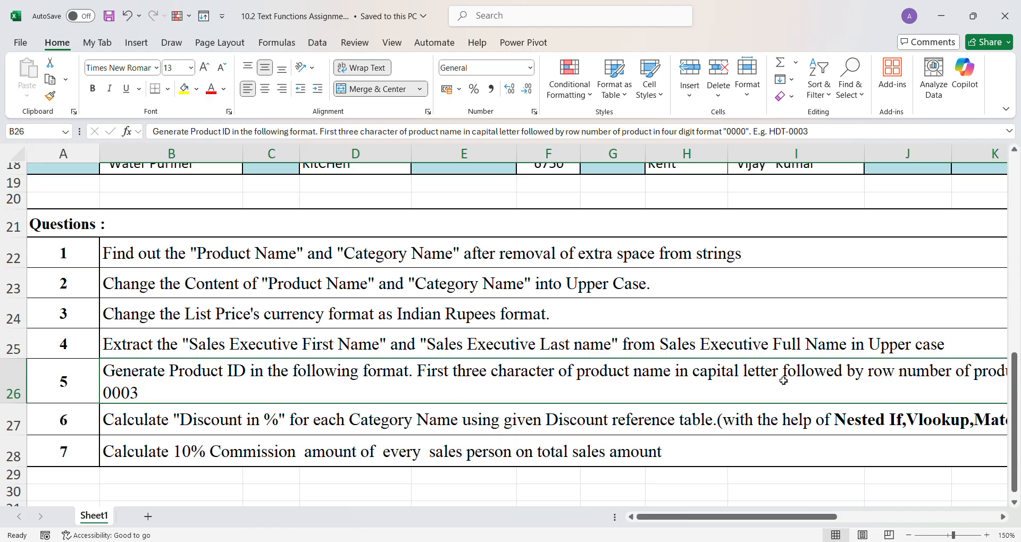
pyautogui.moveTo(809, 517); pyautogui.dragTo(889, 516)
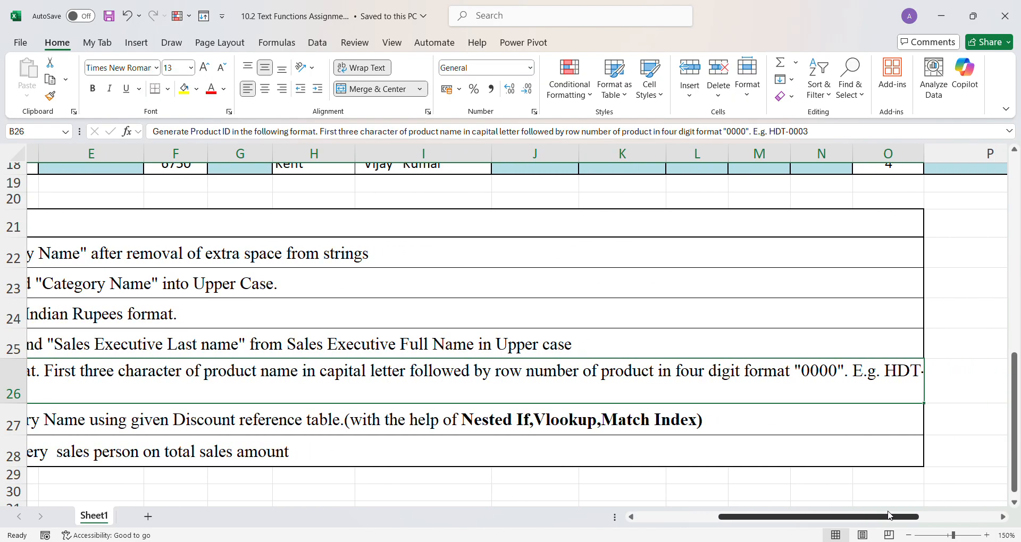
pyautogui.moveTo(884, 514); pyautogui.dragTo(784, 513)
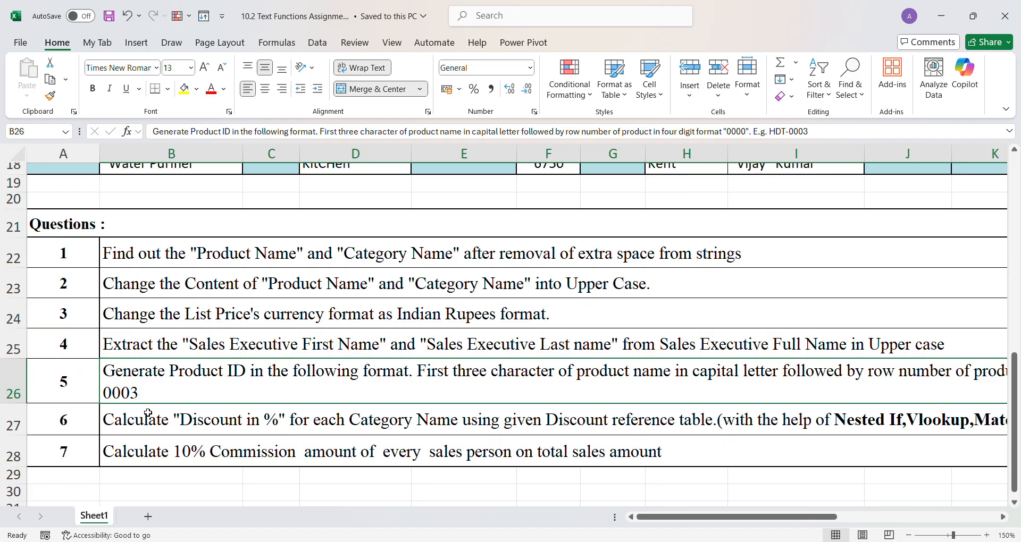
pyautogui.click(171, 429)
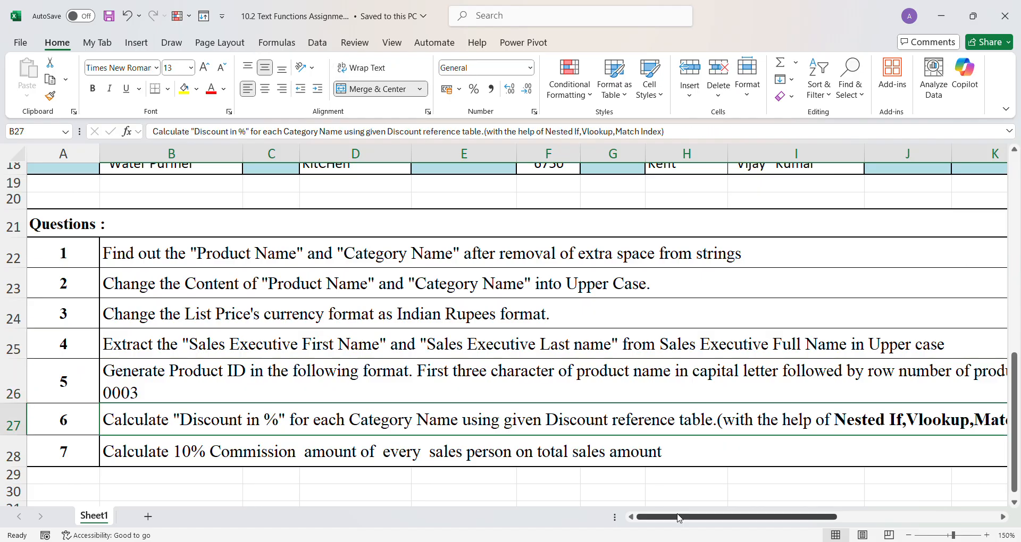
pyautogui.moveTo(765, 516); pyautogui.dragTo(843, 524)
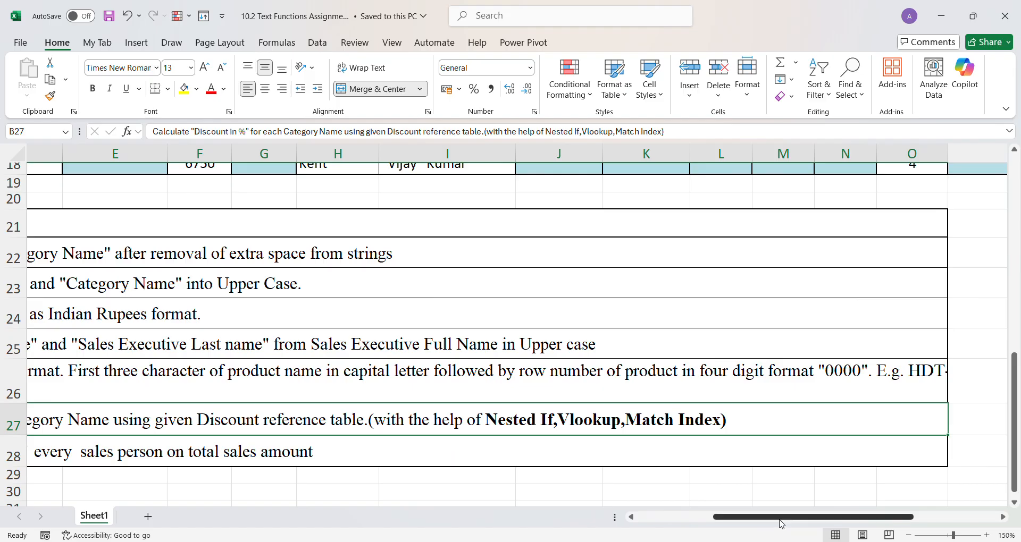
# Step: Read assignment question 7 below the data table about the 10% commission amount for every sales person
pyautogui.moveTo(782, 517); pyautogui.dragTo(665, 533)
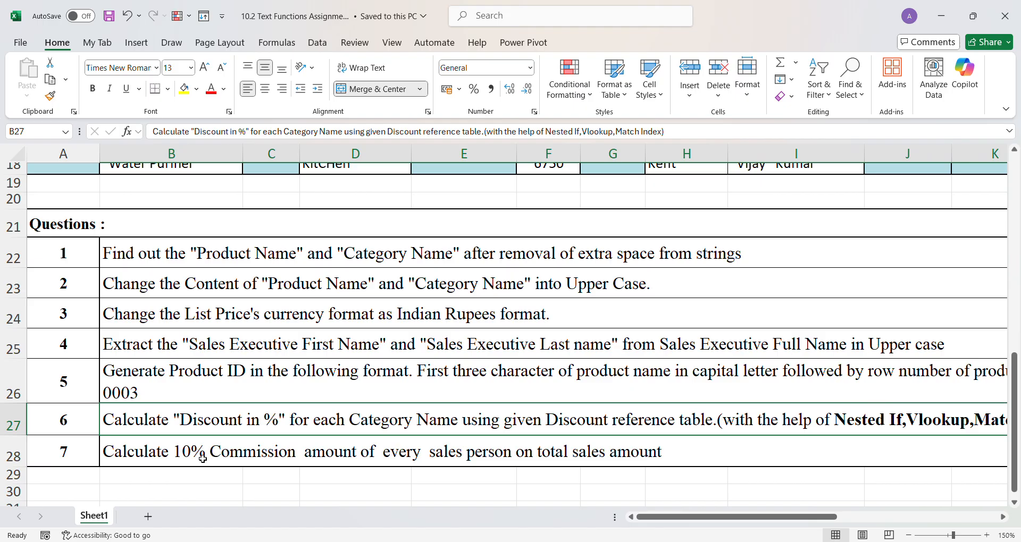
pyautogui.moveTo(683, 518)
pyautogui.mouseDown()
pyautogui.moveTo(846, 511)
pyautogui.moveTo(685, 517)
pyautogui.mouseUp()
pyautogui.scroll(6, 269, 470)
pyautogui.scroll(-7, 269, 470)
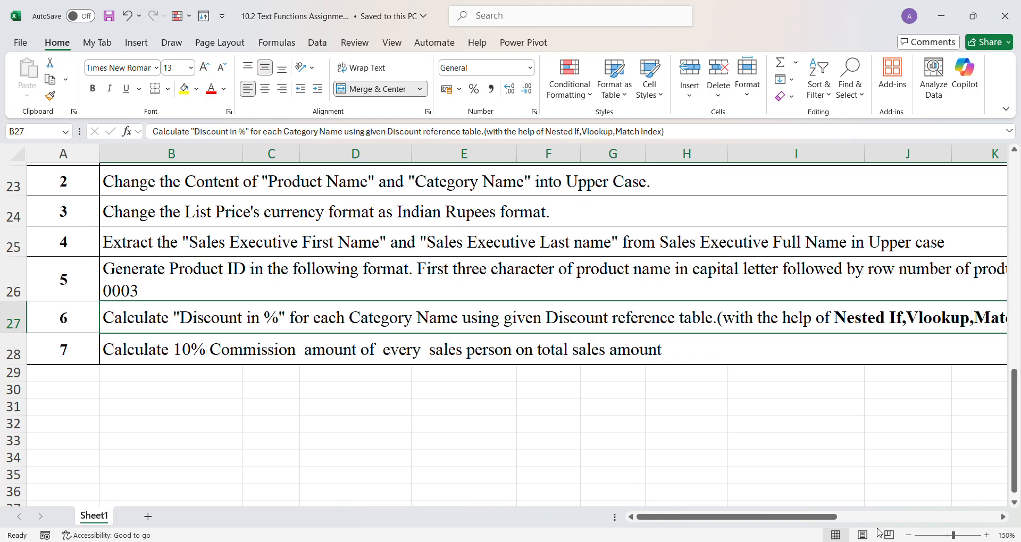
# Step: Enter =TRIM(B4) in Product Name cell C4 and fit column C's width to its contents
pyautogui.scroll(4, 511, 330)
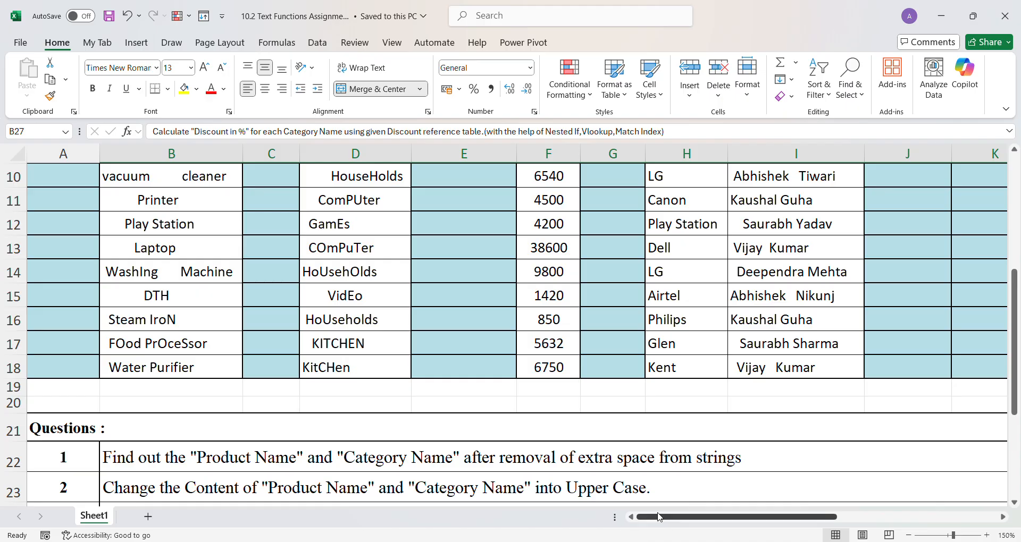
pyautogui.scroll(3, 449, 478)
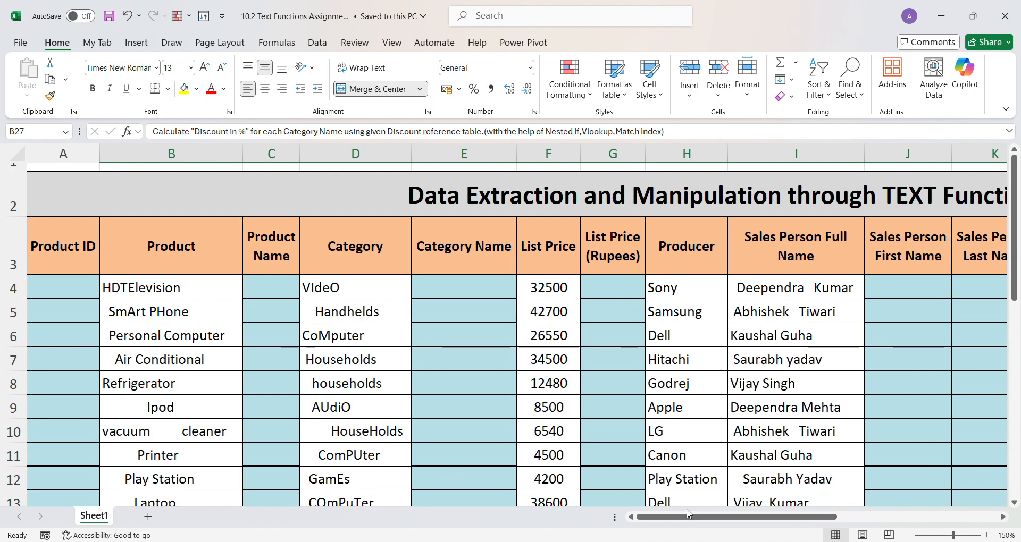
pyautogui.click(277, 290)
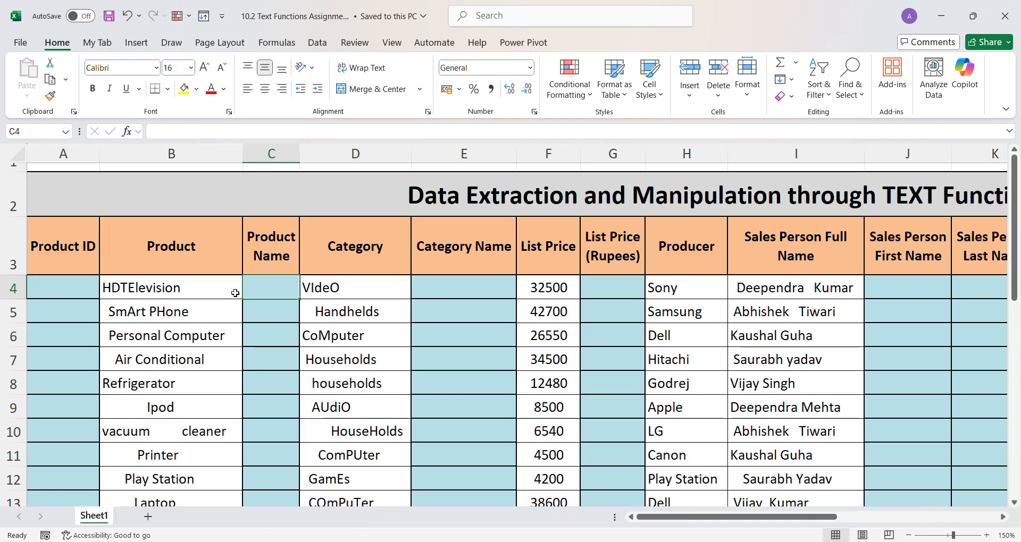
pyautogui.write('=TRIM')
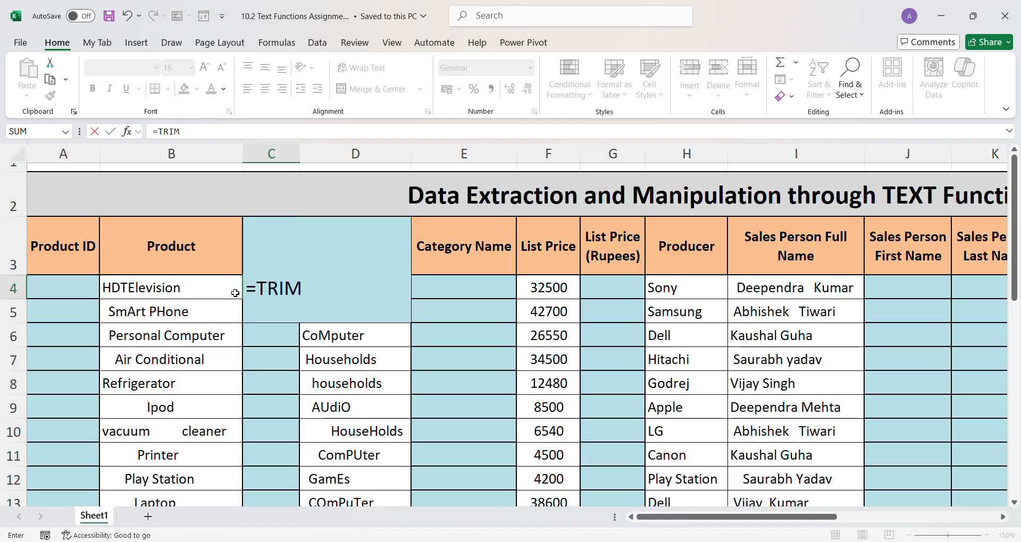
pyautogui.write('(')
pyautogui.click(206, 288)
pyautogui.write(')')
pyautogui.press('Return')
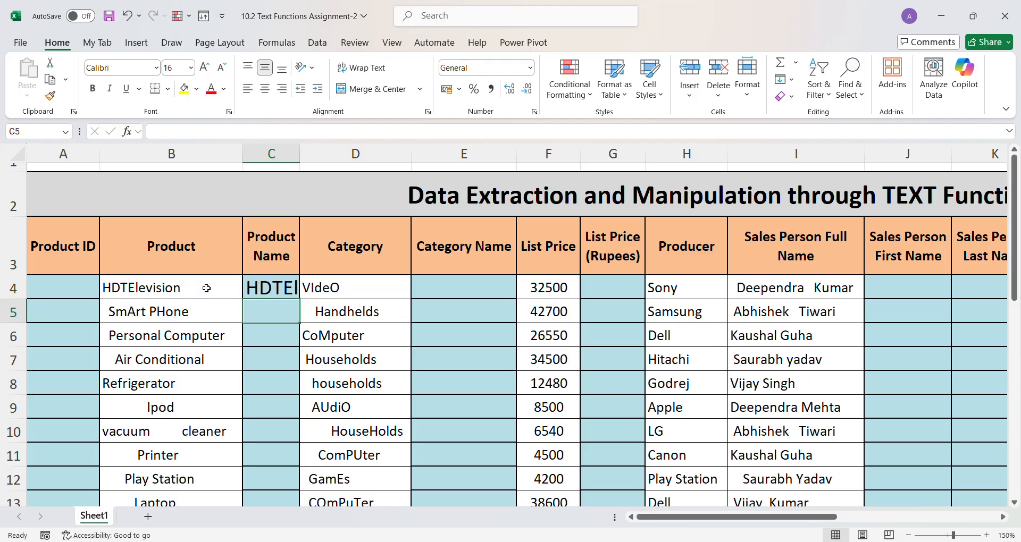
pyautogui.doubleClick(299, 155)
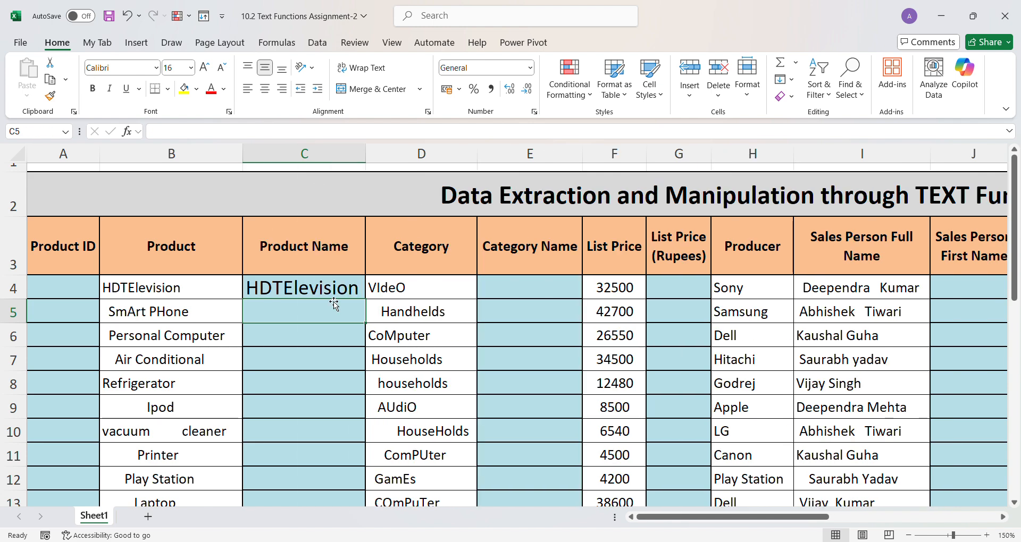
# Step: Enter =TRIM(D4) in Category Name cell E4 to remove the extra spaces from the category
pyautogui.click(503, 292)
pyautogui.write('=T')
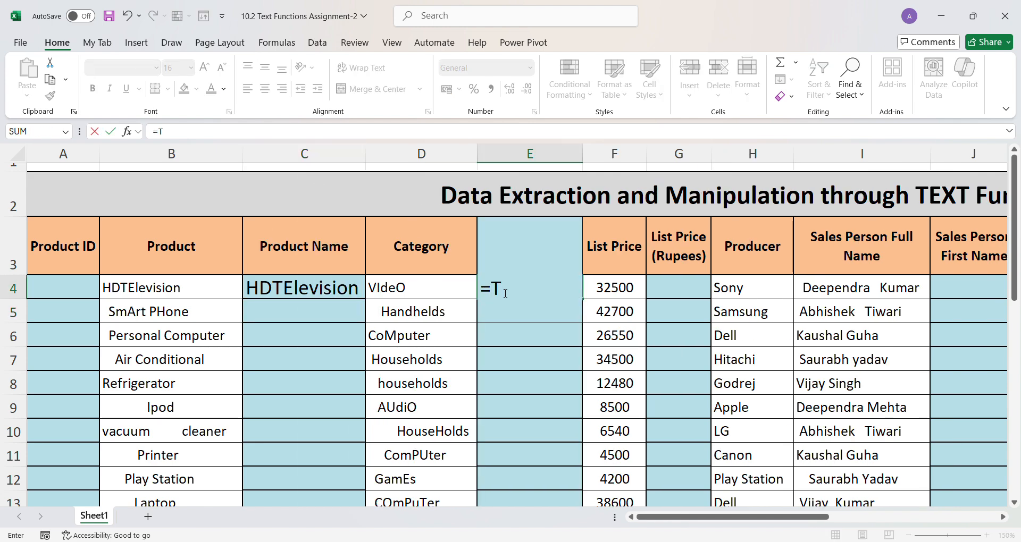
pyautogui.write('RIM(')
pyautogui.click(397, 287)
pyautogui.write(')')
pyautogui.press('Return')
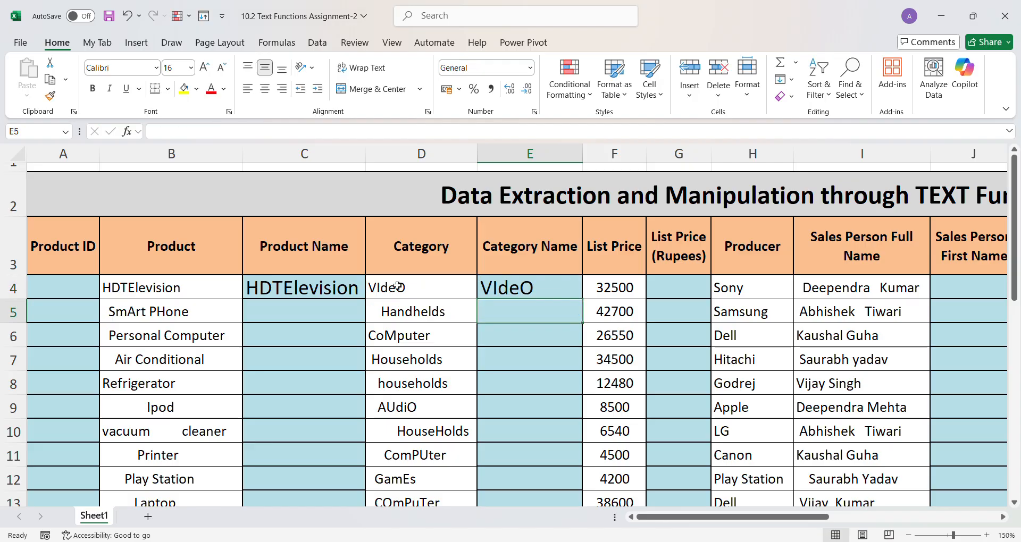
# Step: Append "-TRIM FUNCTION" to the text of question 1 in cell B22
pyautogui.scroll(-5, 558, 417)
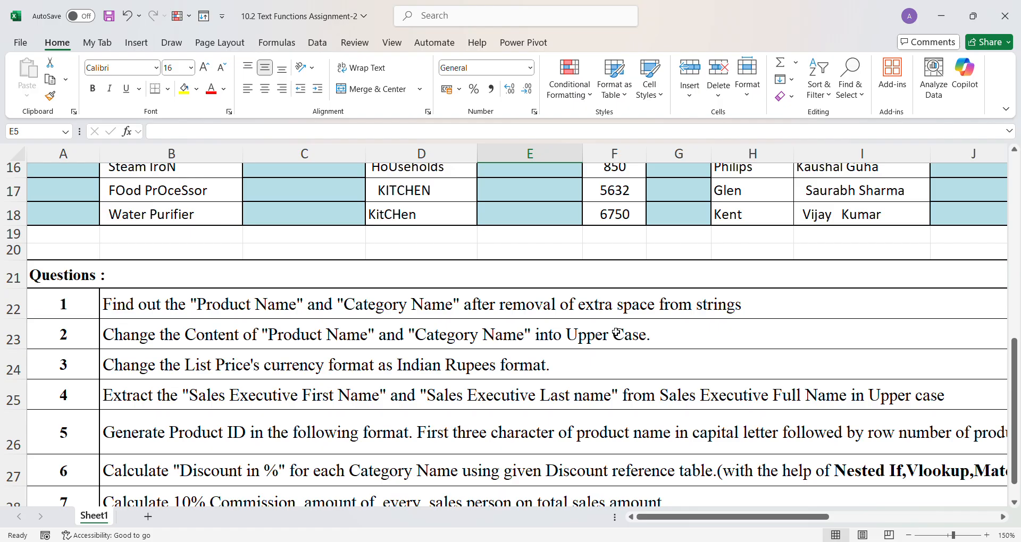
pyautogui.doubleClick(776, 316)
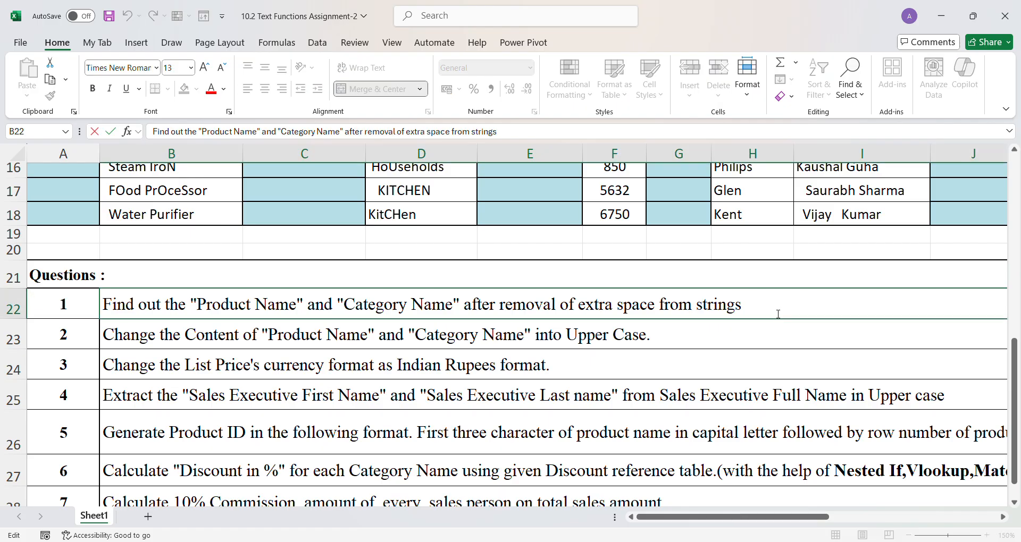
pyautogui.write('-TRIM F')
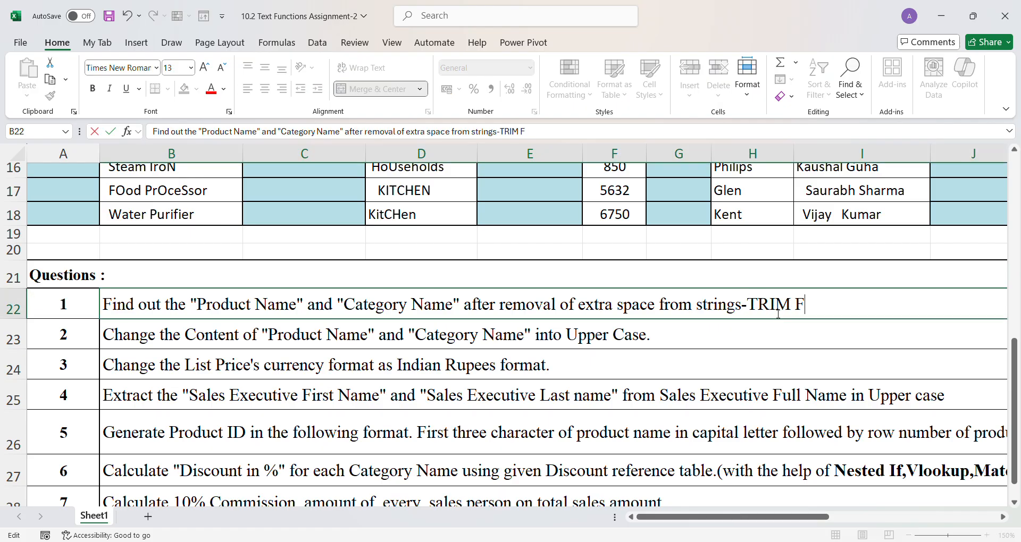
pyautogui.write('UNCTION')
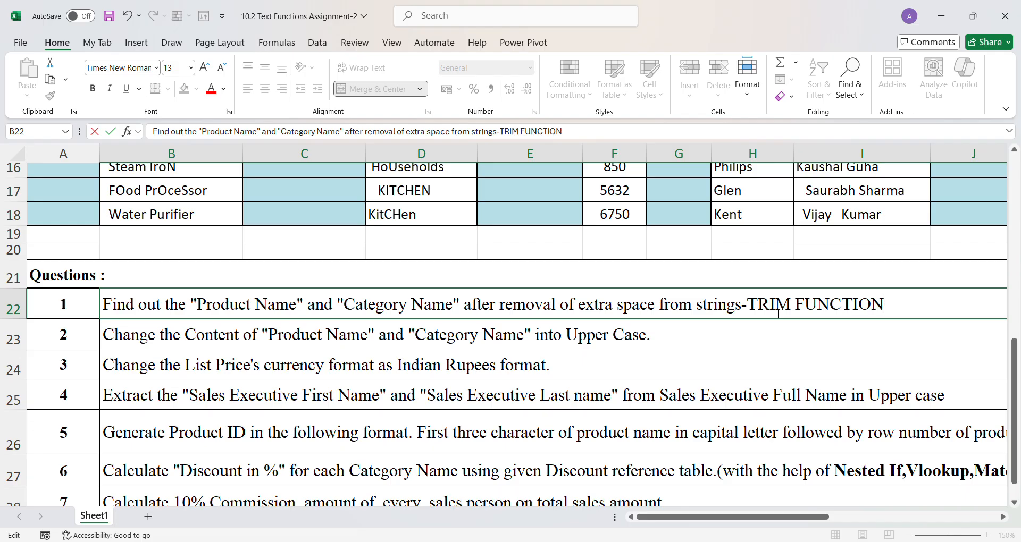
pyautogui.click(733, 362)
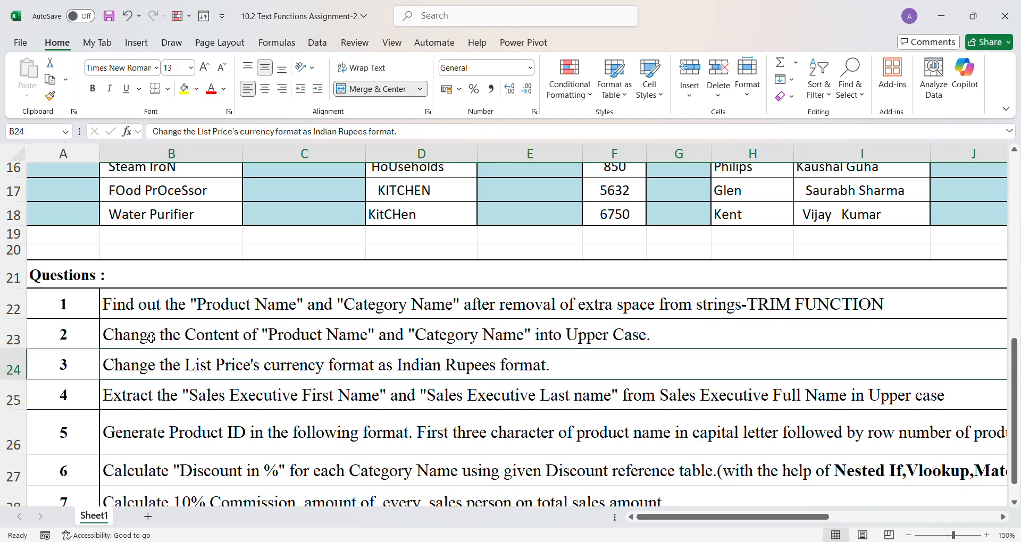
# Step: Circle "Product Name" and "Category Name" in questions 1 and 2 with the red pen, and mark "removal of extra space" and "Upper Case"
pyautogui.click(170, 46)
pyautogui.click(175, 64)
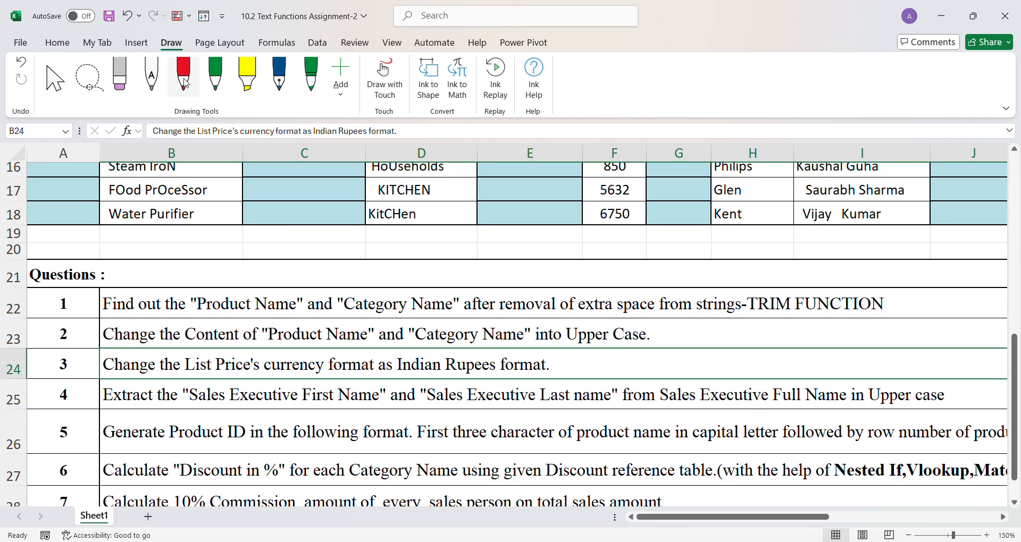
pyautogui.moveTo(292, 294)
pyautogui.mouseDown()
pyautogui.moveTo(196, 302)
pyautogui.moveTo(285, 317)
pyautogui.moveTo(269, 299)
pyautogui.mouseUp()
pyautogui.moveTo(341, 324)
pyautogui.mouseDown()
pyautogui.moveTo(263, 337)
pyautogui.moveTo(385, 349)
pyautogui.moveTo(313, 329)
pyautogui.moveTo(344, 323)
pyautogui.mouseUp()
pyautogui.moveTo(437, 297)
pyautogui.mouseDown()
pyautogui.moveTo(343, 312)
pyautogui.moveTo(461, 310)
pyautogui.moveTo(399, 293)
pyautogui.mouseUp()
pyautogui.moveTo(512, 328)
pyautogui.mouseDown()
pyautogui.moveTo(417, 339)
pyautogui.moveTo(516, 347)
pyautogui.moveTo(494, 333)
pyautogui.mouseUp()
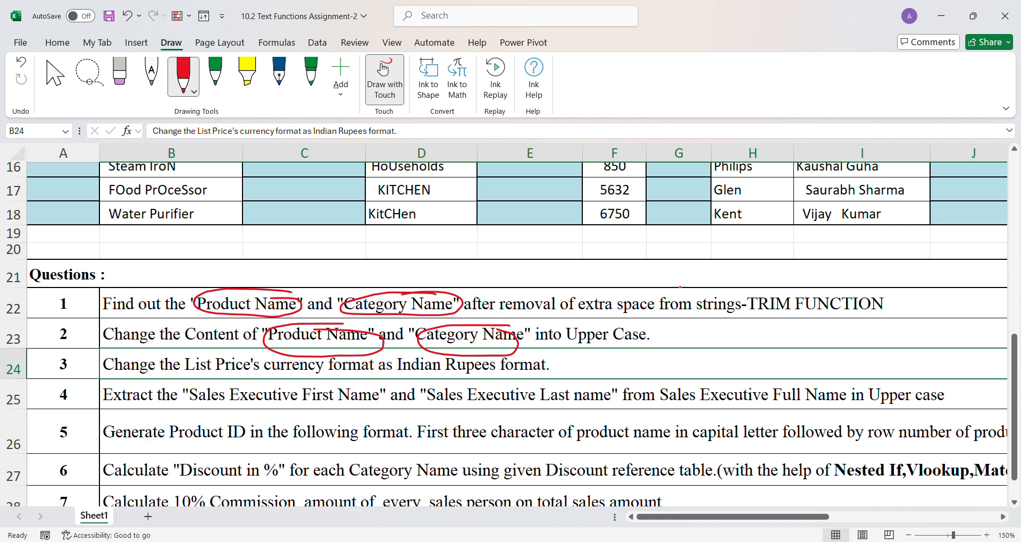
pyautogui.moveTo(523, 300)
pyautogui.mouseDown()
pyautogui.moveTo(589, 279)
pyautogui.moveTo(636, 301)
pyautogui.mouseUp()
pyautogui.moveTo(593, 348); pyautogui.dragTo(645, 349)
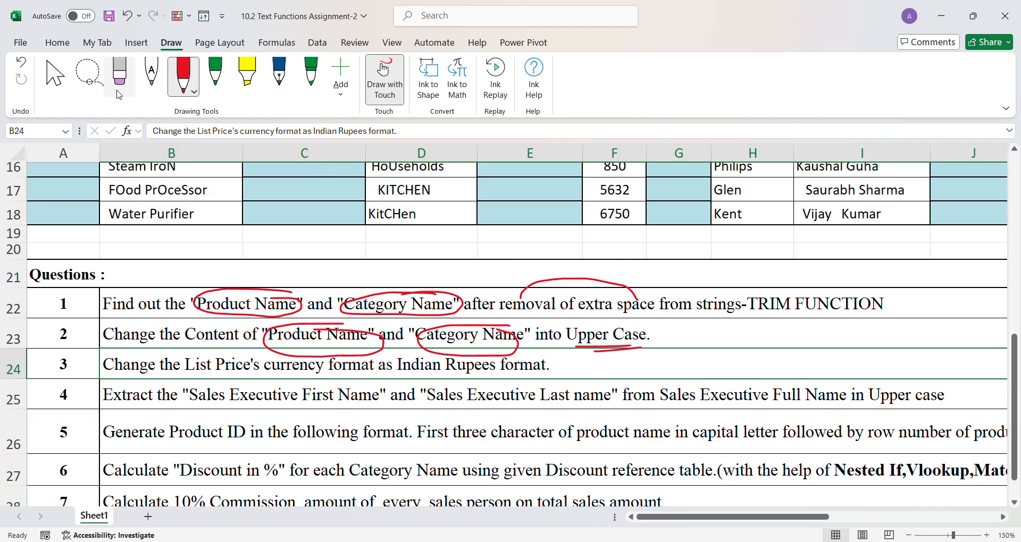
# Step: Undo all the red pen marks on questions 1 and 2 and return to normal cell selection
pyautogui.hotkey('ctrl', 'z')
pyautogui.hotkey('ctrl', 'z')
pyautogui.hotkey('ctrl', 'z')
pyautogui.hotkey('ctrl', 'z')
pyautogui.hotkey('ctrl', 'z')
pyautogui.hotkey('ctrl', 'z')
pyautogui.hotkey('ctrl', 'z')
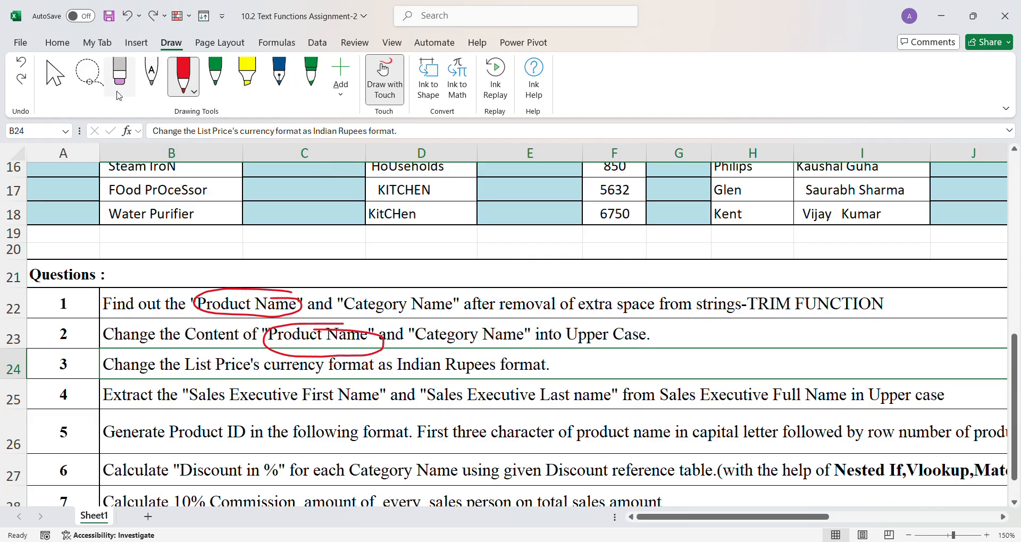
pyautogui.click(55, 74)
# Step: Append "-UPPER(TRIM())" to the text of question 2 in cell B23
pyautogui.click(692, 338)
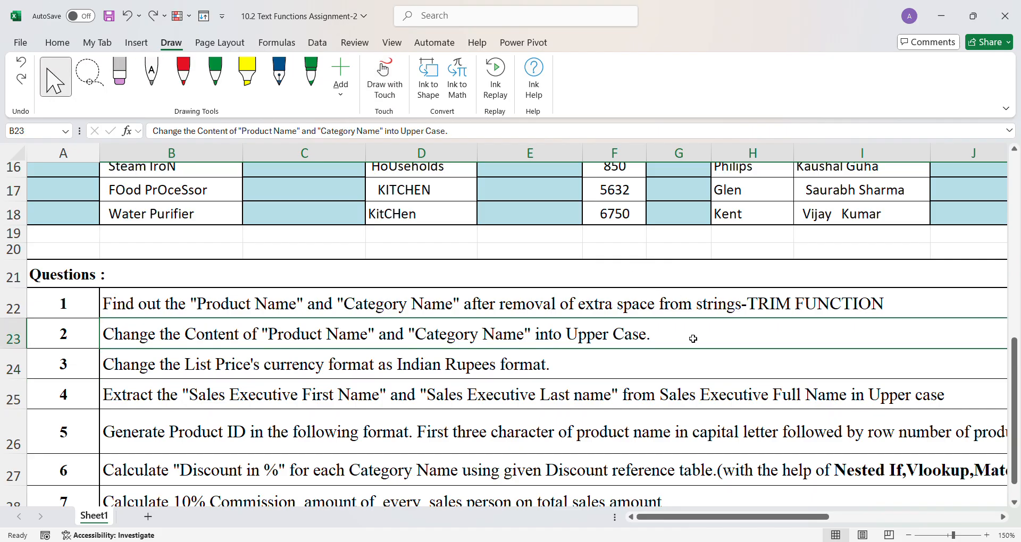
pyautogui.doubleClick(694, 339)
pyautogui.write('-UPPER')
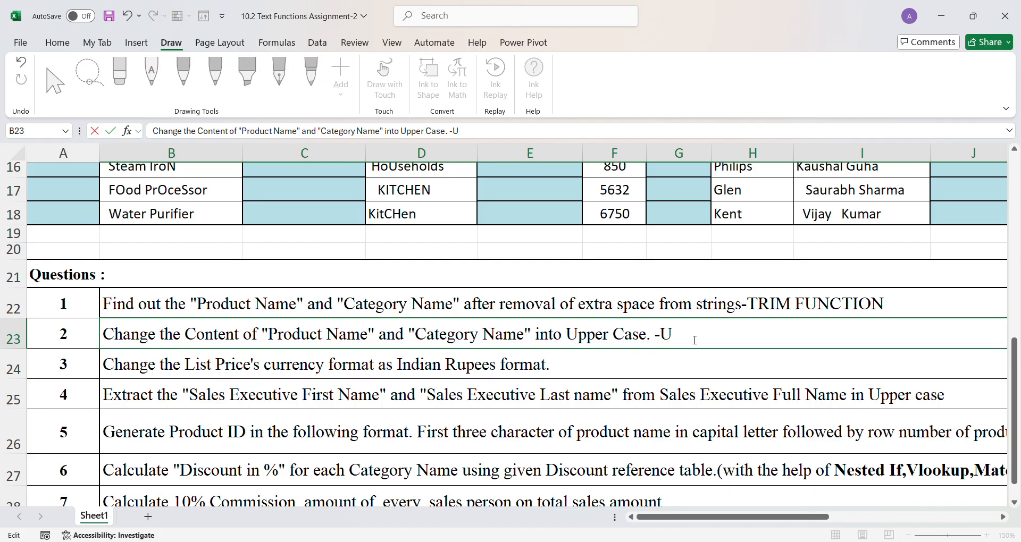
pyautogui.write('(TRU')
pyautogui.press('BackSpace')
pyautogui.write('IM())')
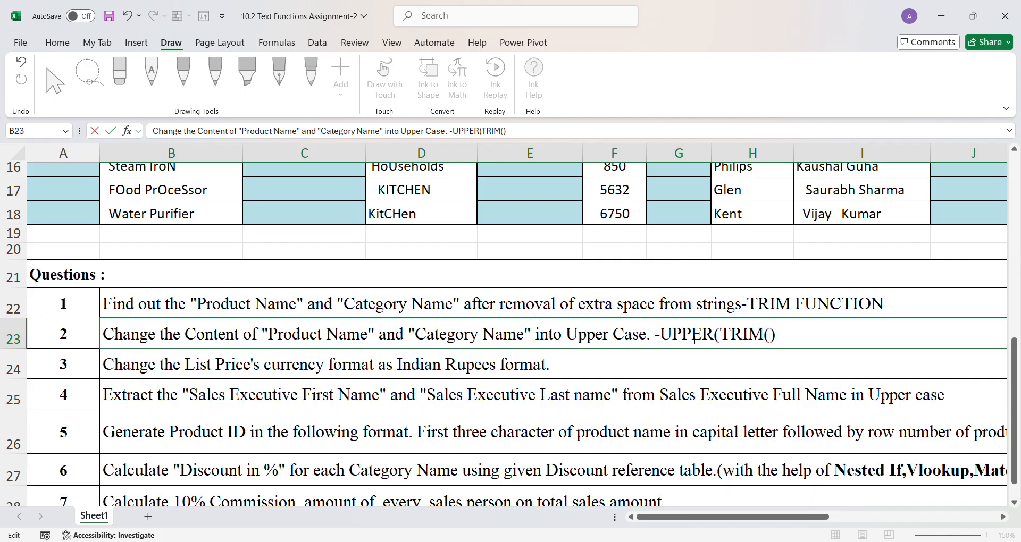
pyautogui.click(706, 371)
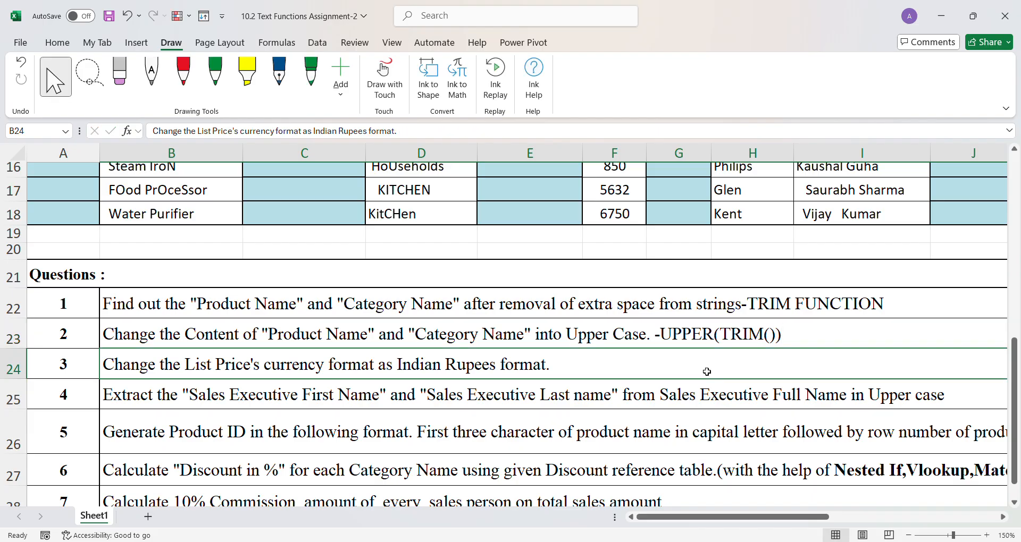
# Step: Wrap the Product Name formula in C4 in UPPER so it reads =UPPER(TRIM(B4))
pyautogui.scroll(2, 163, 335)
pyautogui.scroll(4, 163, 334)
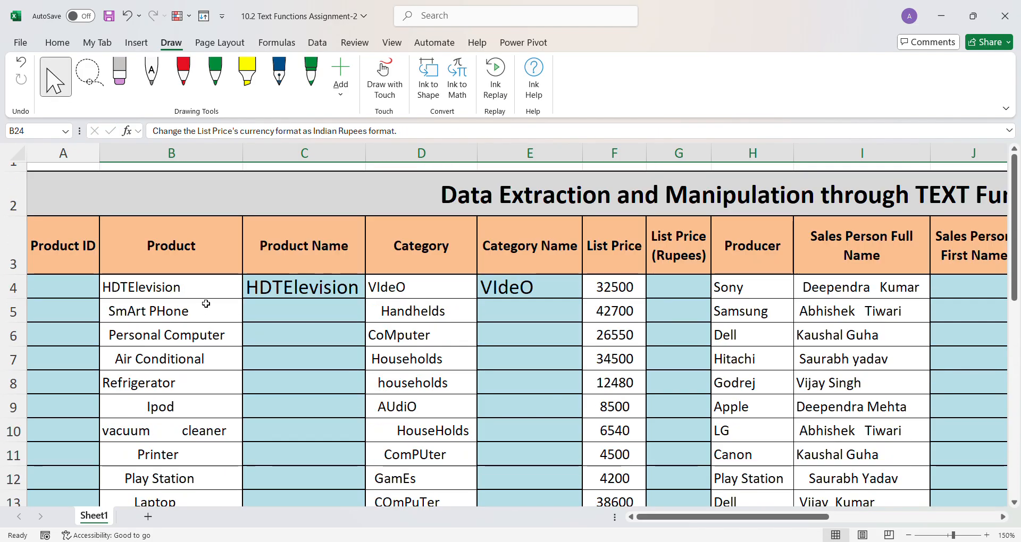
pyautogui.click(292, 287)
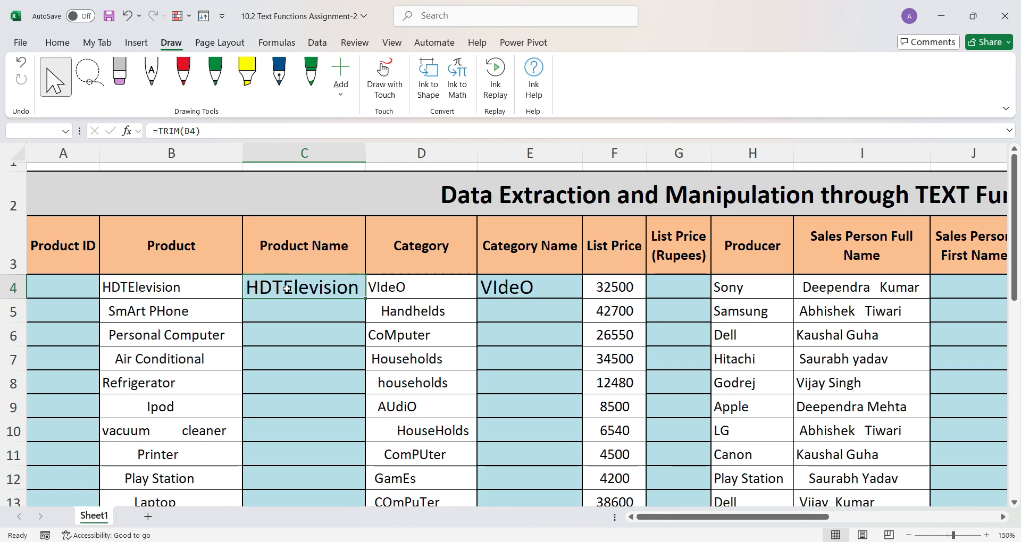
pyautogui.doubleClick(277, 292)
pyautogui.press('Left')
pyautogui.press('Left')
pyautogui.press('Left')
pyautogui.write('UPPER(')
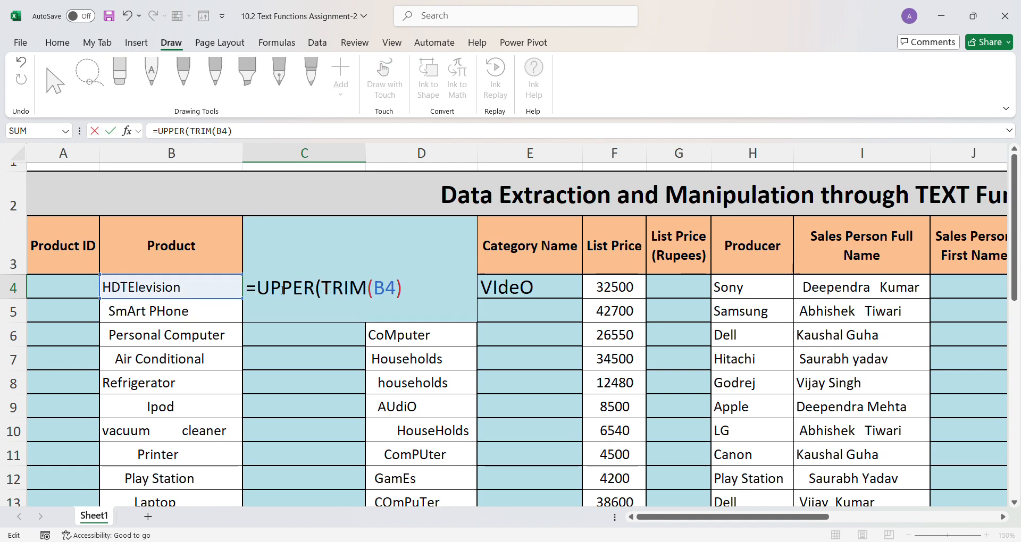
pyautogui.click(411, 298)
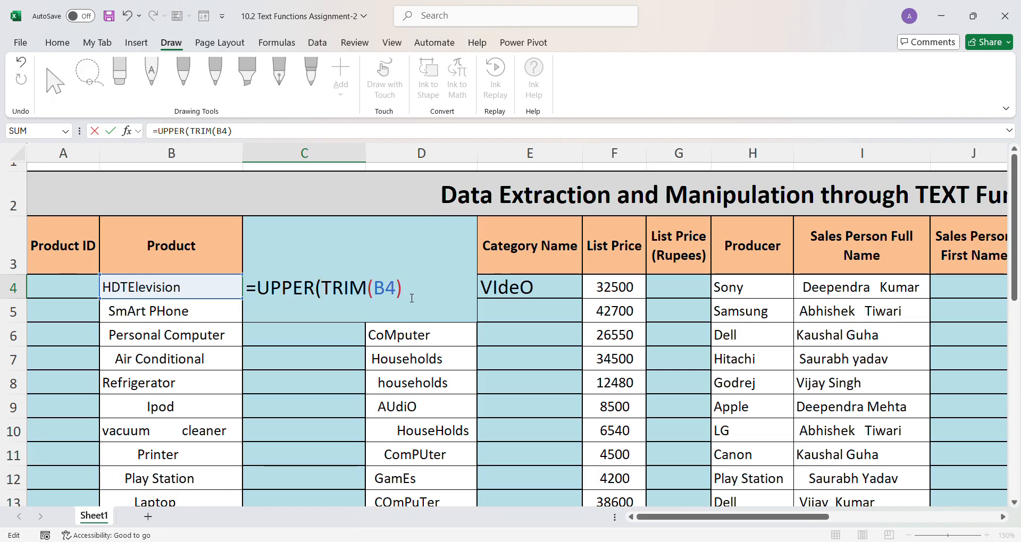
pyautogui.write(')')
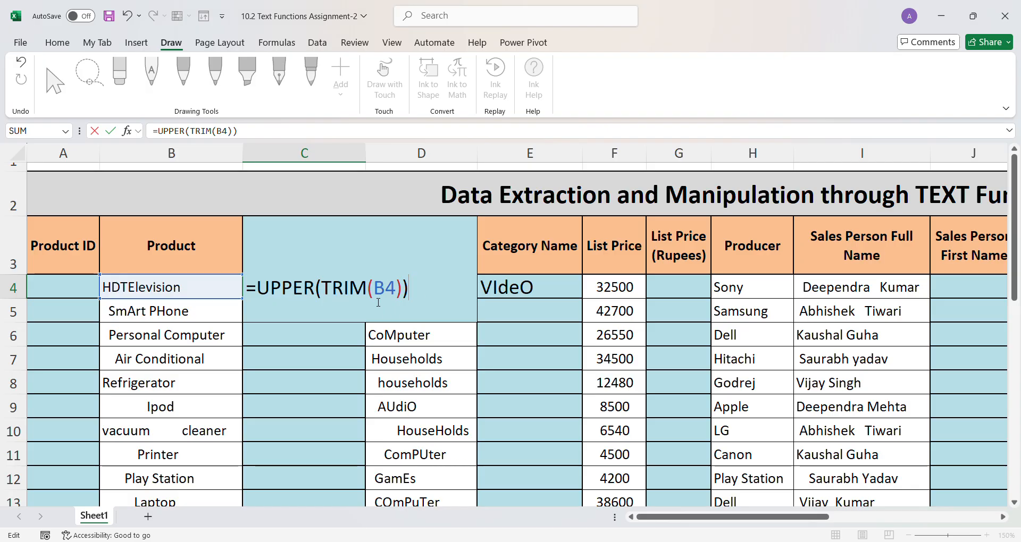
pyautogui.press('Return')
# Step: Wrap the Category Name formula in E4 in UPPER so it reads =UPPER(TRIM(D4))
pyautogui.doubleClick(533, 297)
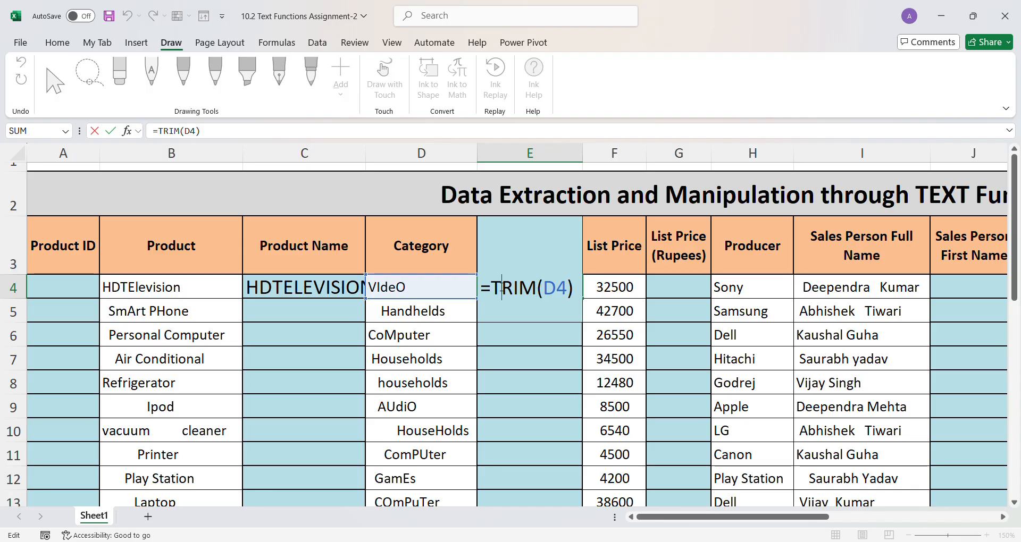
pyautogui.press('Left')
pyautogui.write('UPPER(')
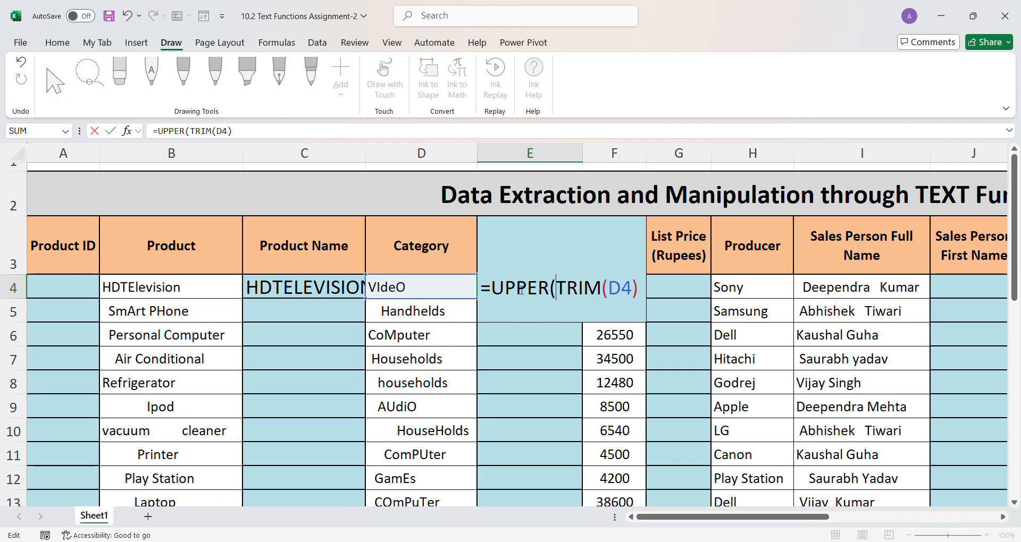
pyautogui.click(647, 291)
pyautogui.write(')')
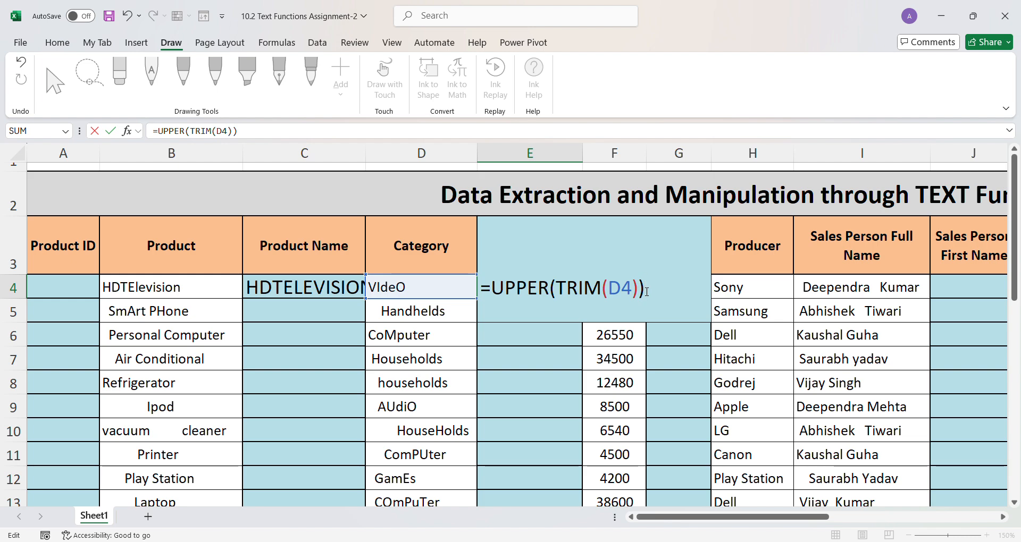
pyautogui.press('Return')
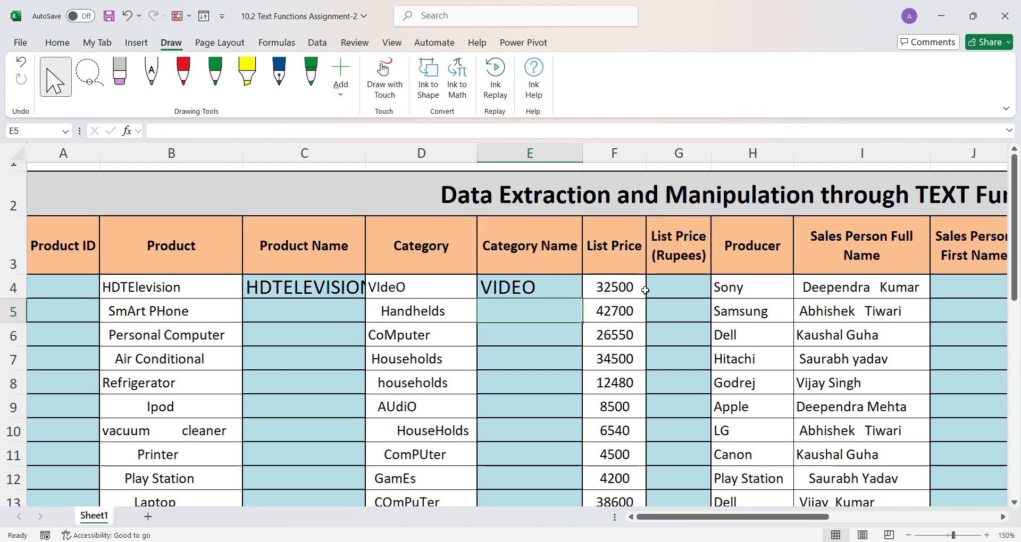
# Step: Fit column C's width to its contents and fill the C4 formula down the Product Name column to the last data row
pyautogui.doubleClick(366, 153)
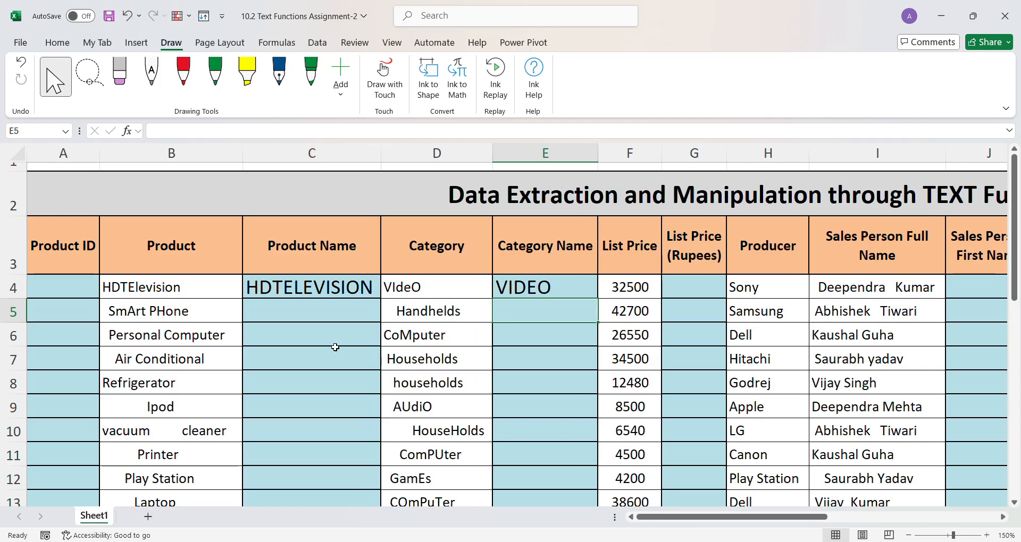
pyautogui.click(291, 289)
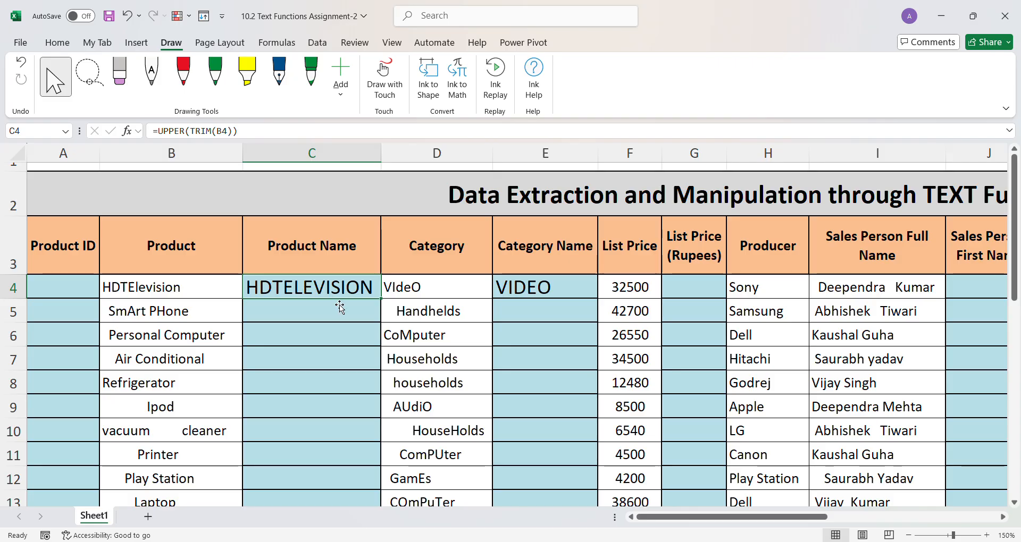
pyautogui.doubleClick(382, 300)
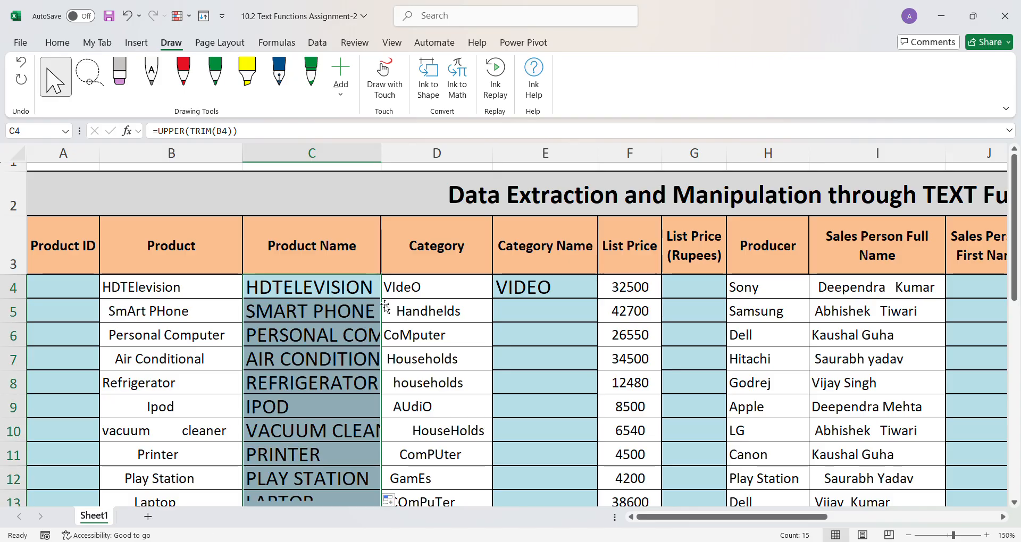
# Step: Fill the E4 formula down the Category Name column to the last data row
pyautogui.click(527, 292)
pyautogui.doubleClick(600, 301)
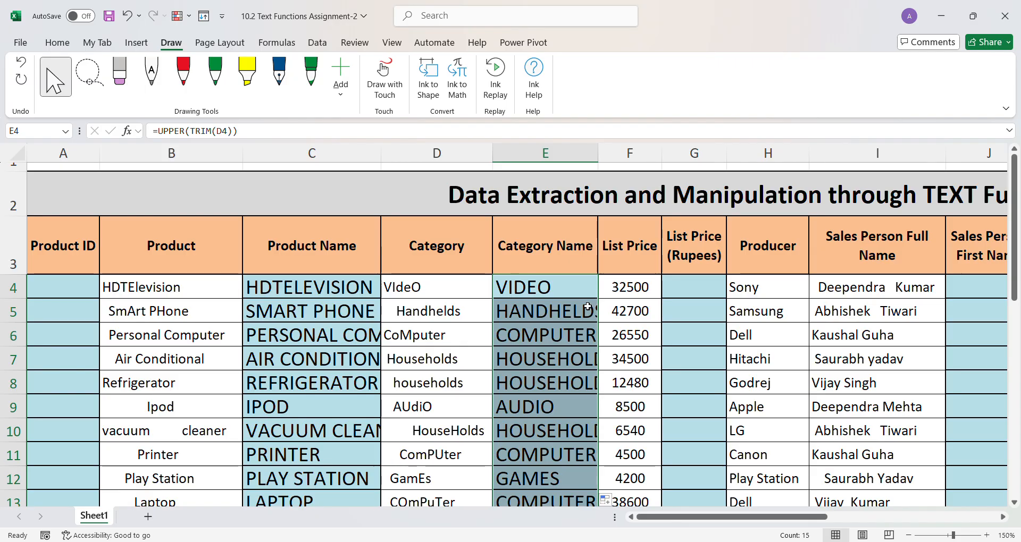
# Step: Append "=TEXT(VALUE,FORMAT)" to the text of question 3 in cell B24
pyautogui.scroll(-8, 587, 307)
pyautogui.scroll(2, 344, 337)
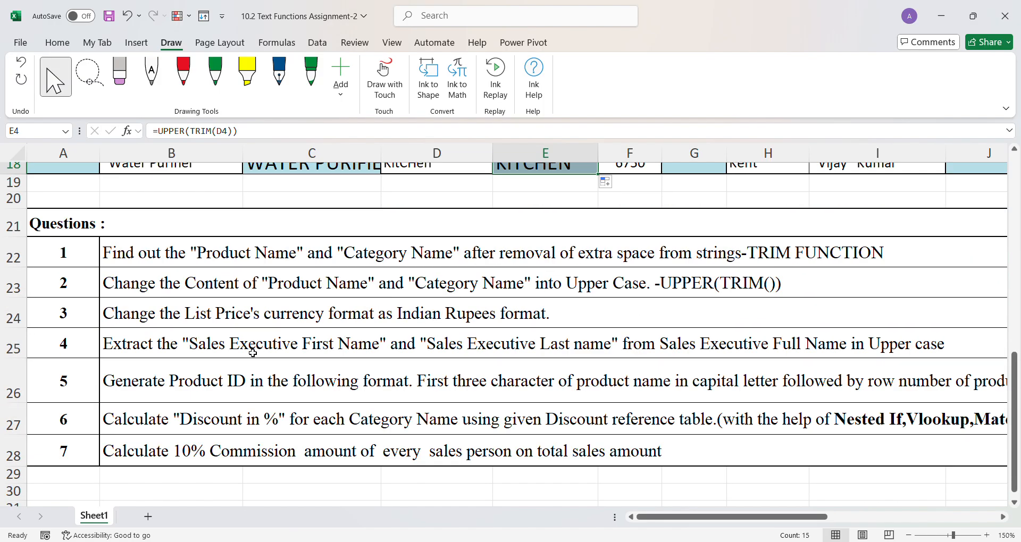
pyautogui.click(205, 311)
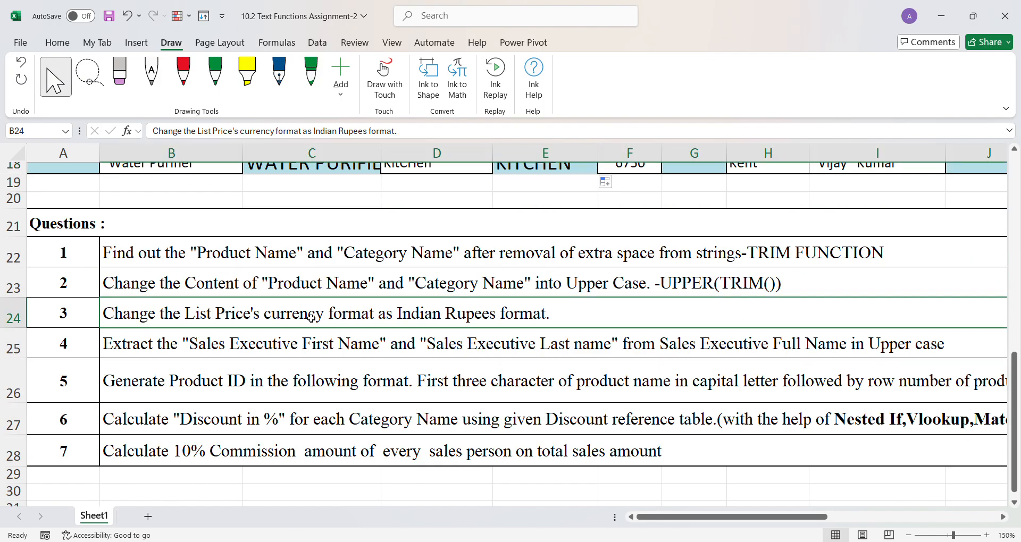
pyautogui.doubleClick(575, 321)
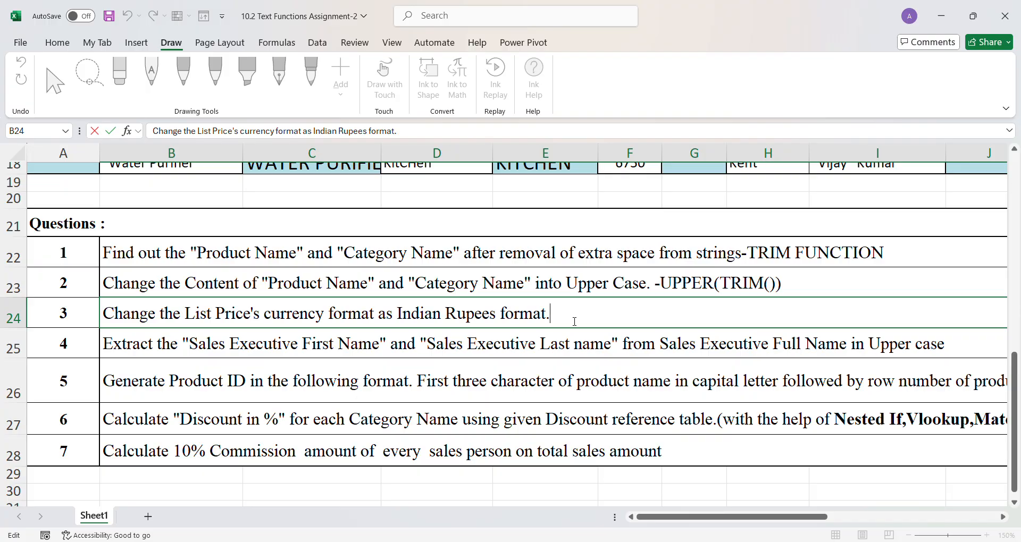
pyautogui.write('=TEX')
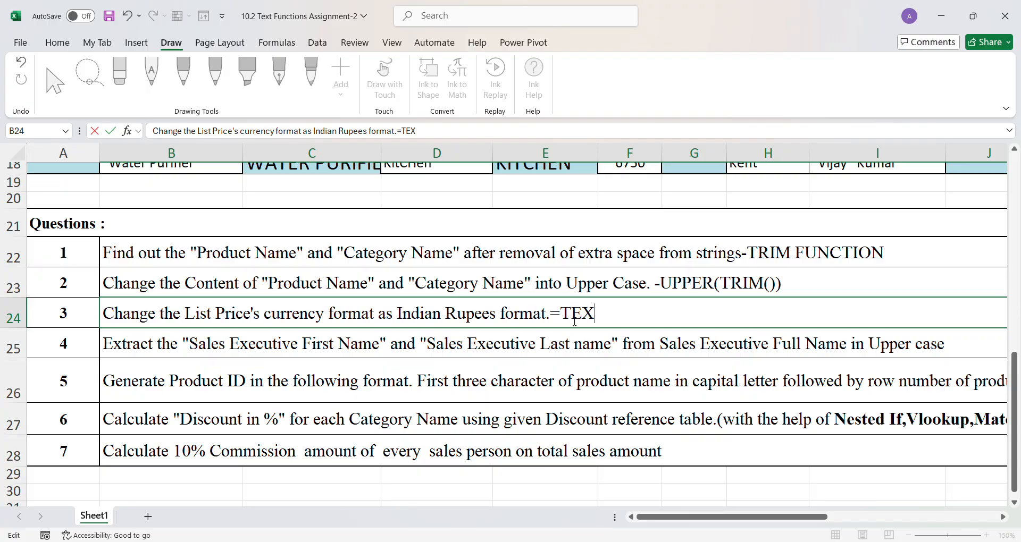
pyautogui.write('T(')
pyautogui.write('VALUE,')
pyautogui.write('FORMAT')
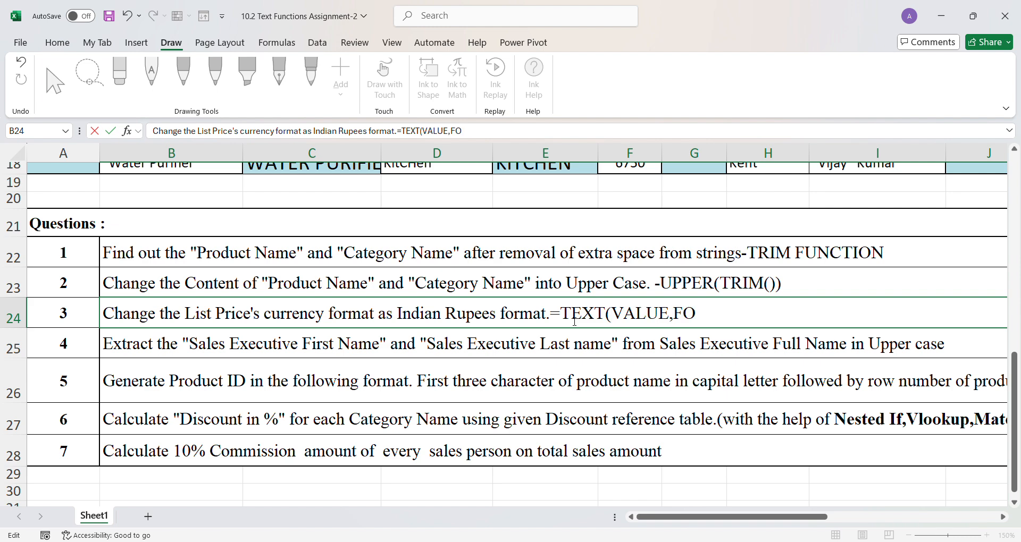
pyautogui.write(')')
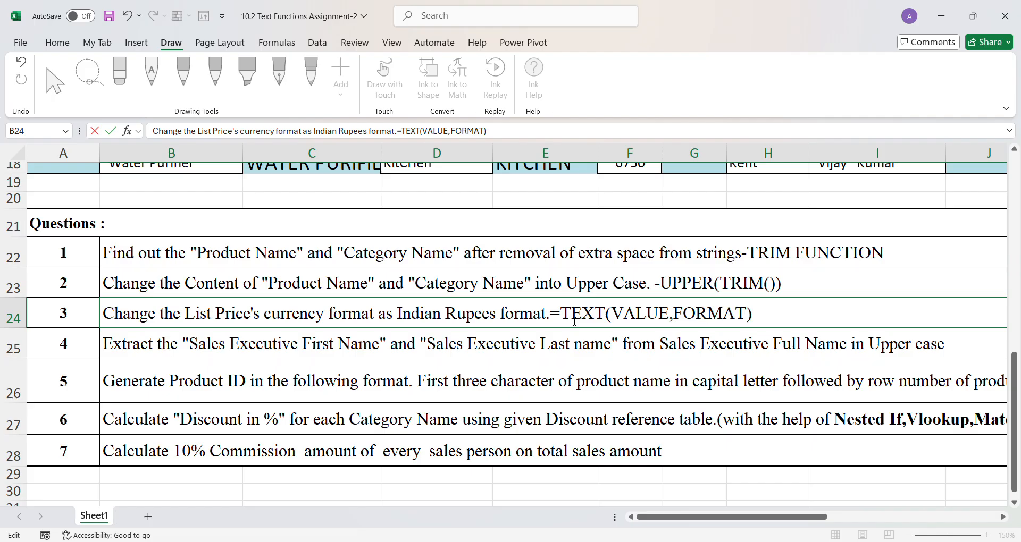
pyautogui.click(509, 375)
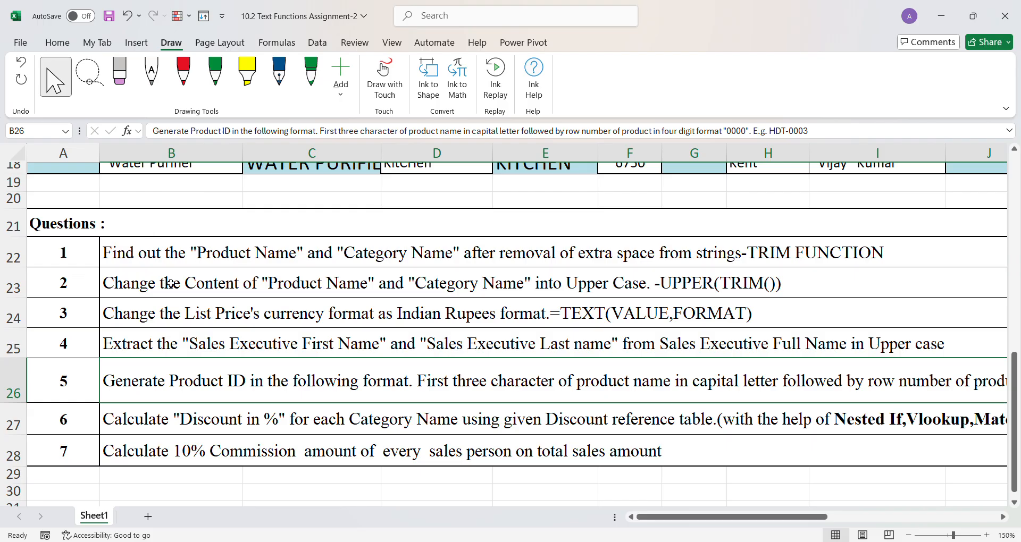
# Step: Enter =TEXT(F4,"Rs.#,##,##0") in G4, the first cell of the List Price (Rupees) column
pyautogui.click(57, 45)
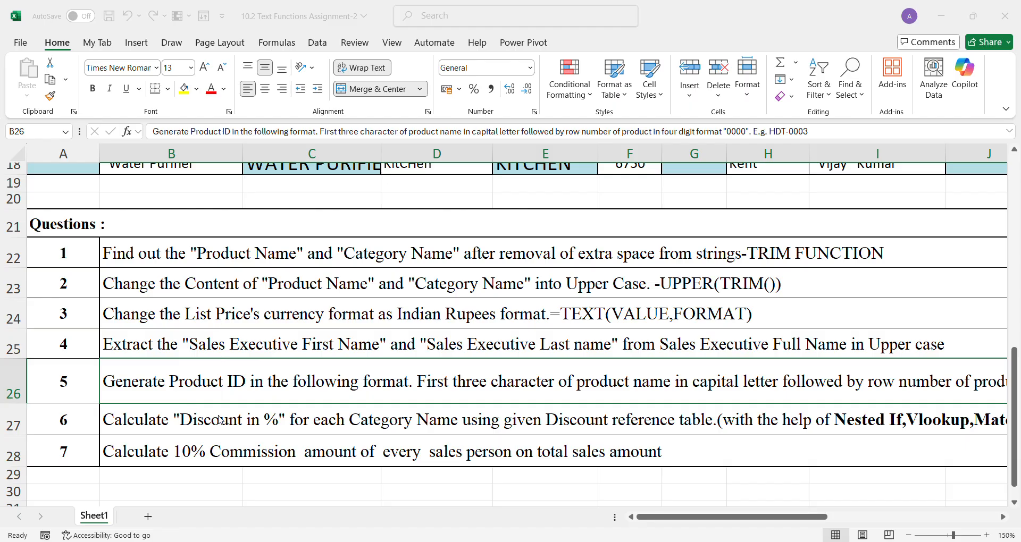
pyautogui.click(396, 522)
pyautogui.scroll(6, 438, 407)
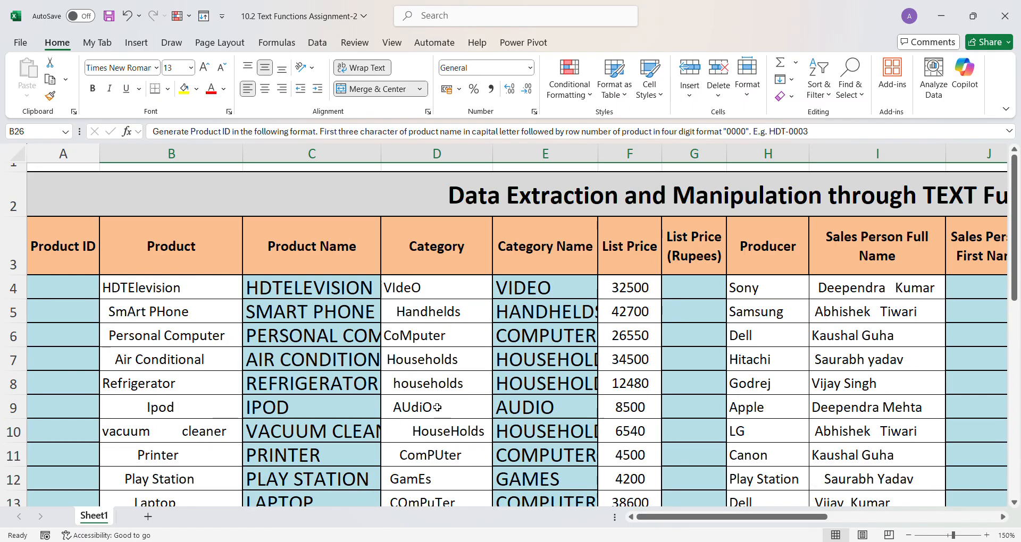
pyautogui.click(676, 292)
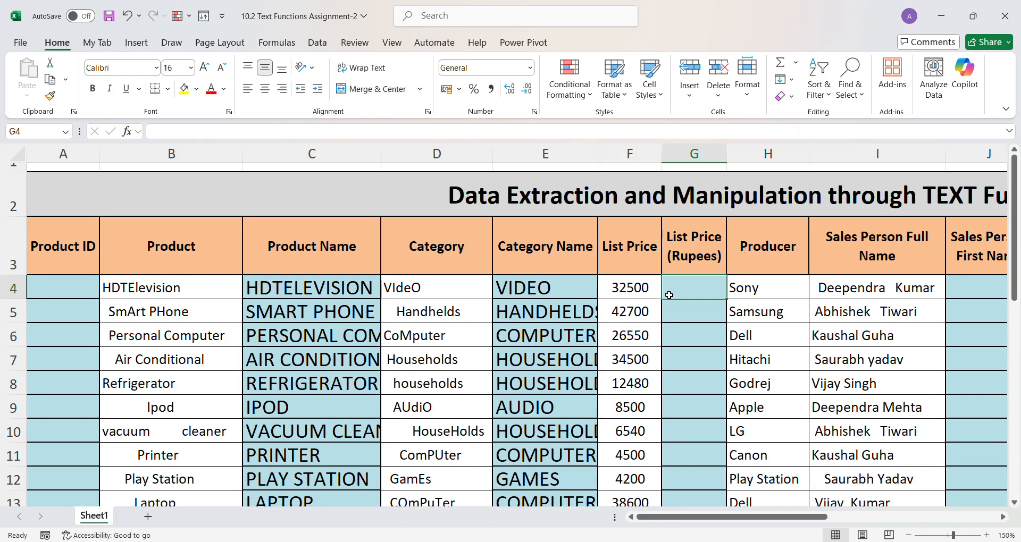
pyautogui.write('=TEXT')
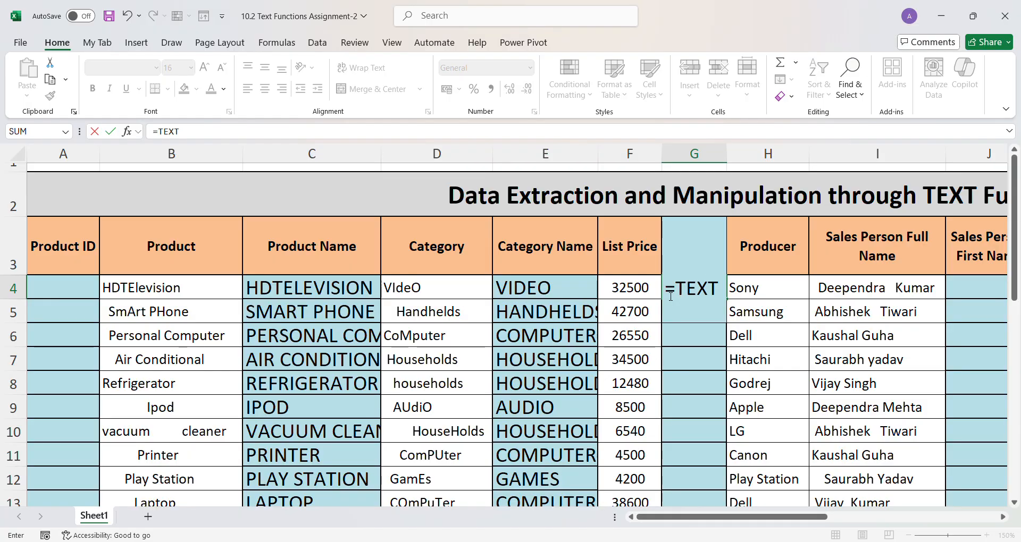
pyautogui.write('(')
pyautogui.click(629, 288)
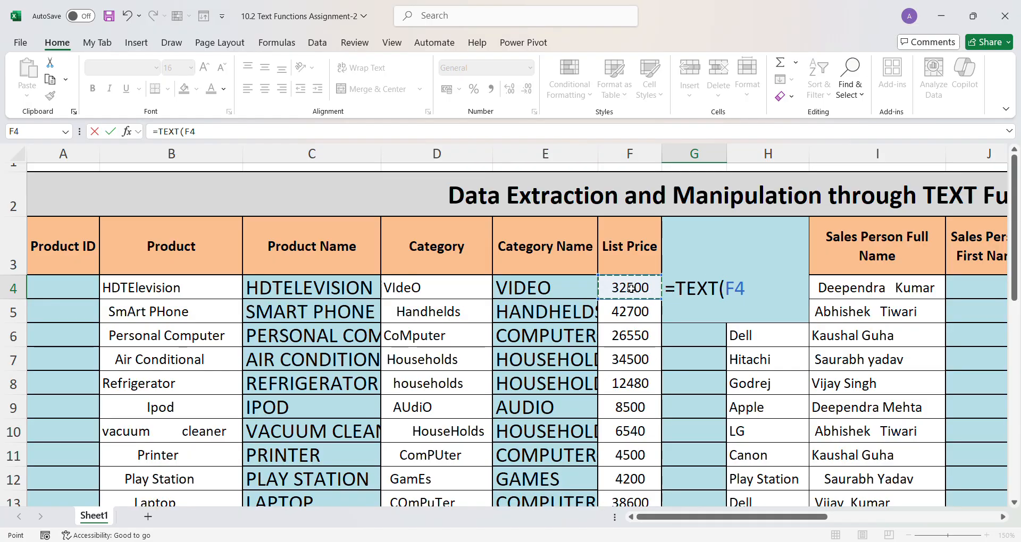
pyautogui.write(',')
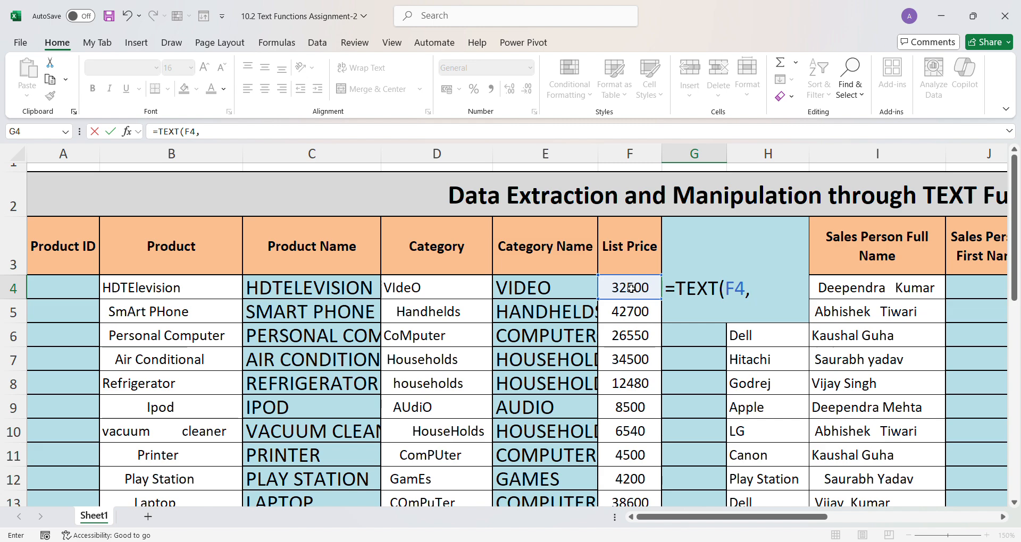
pyautogui.write('"')
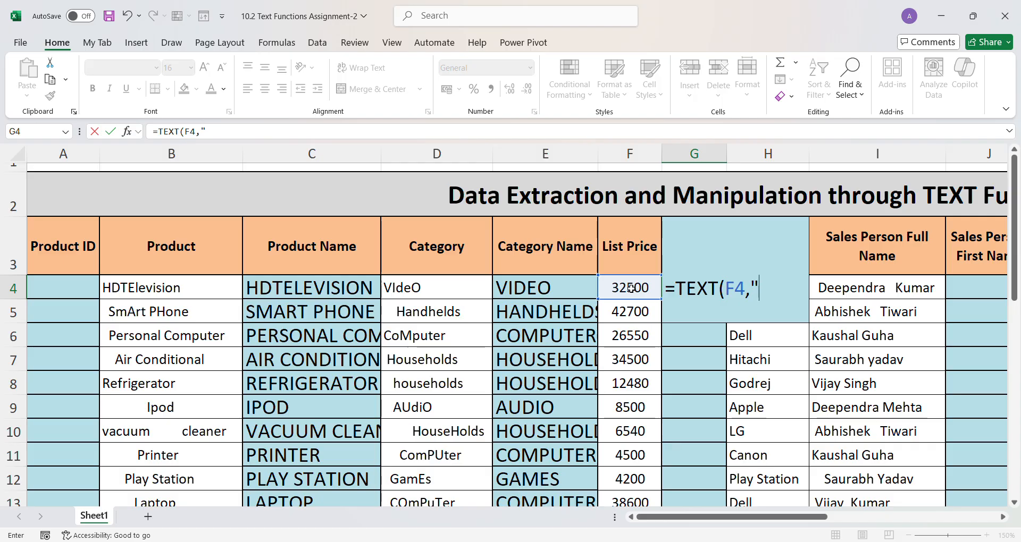
pyautogui.write('RS')
pyautogui.press('BackSpace')
pyautogui.write('s')
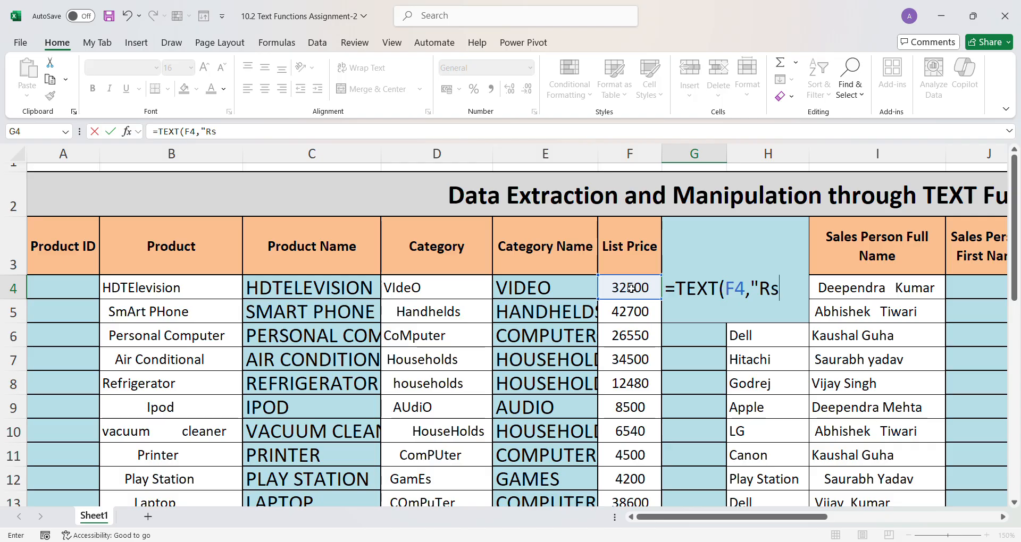
pyautogui.write('.')
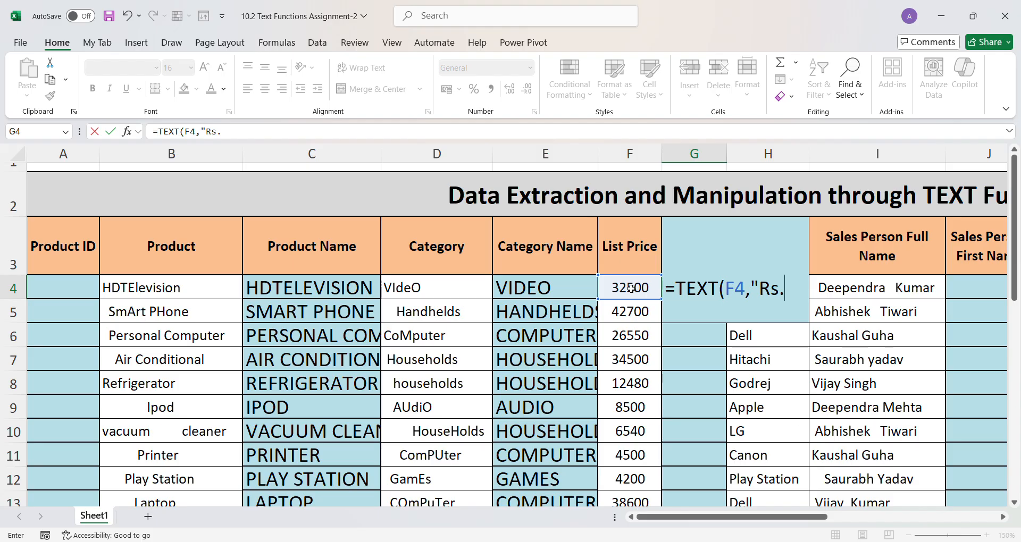
pyautogui.write('#')
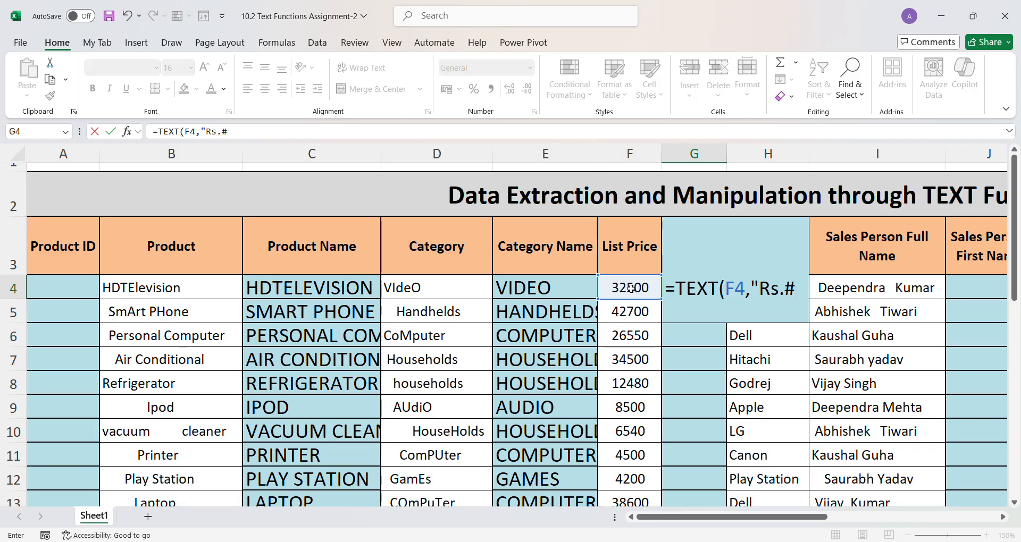
pyautogui.write(',##,##')
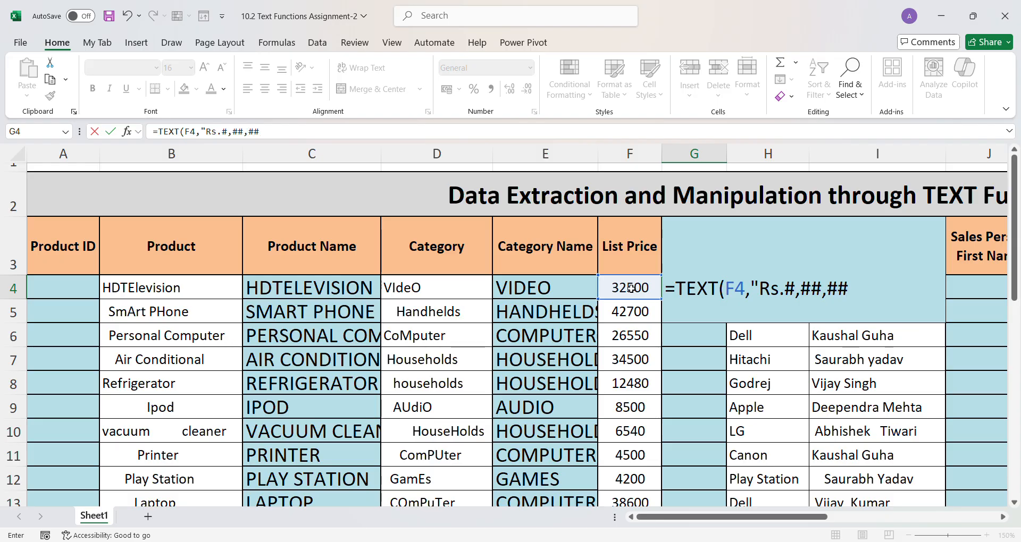
pyautogui.write('0")')
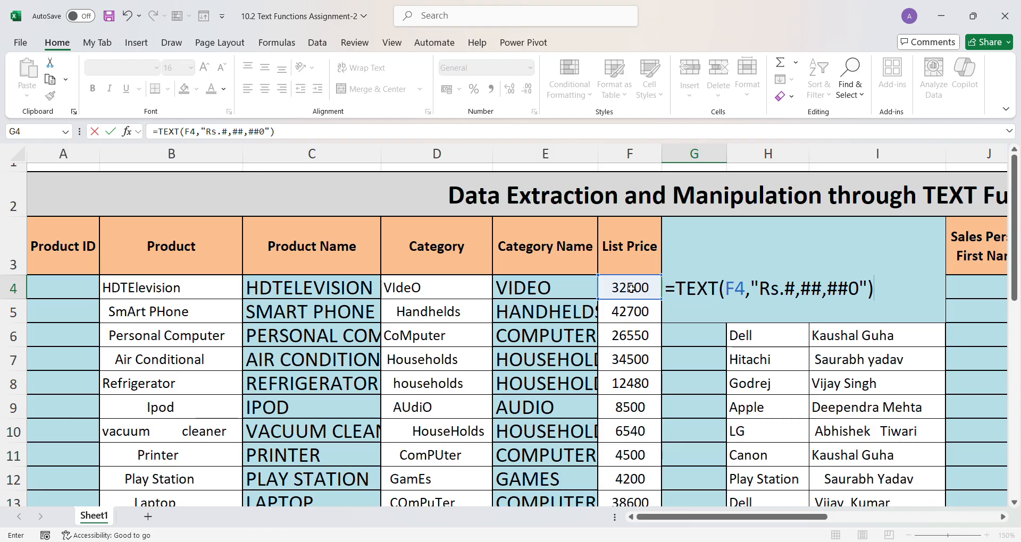
pyautogui.press('Return')
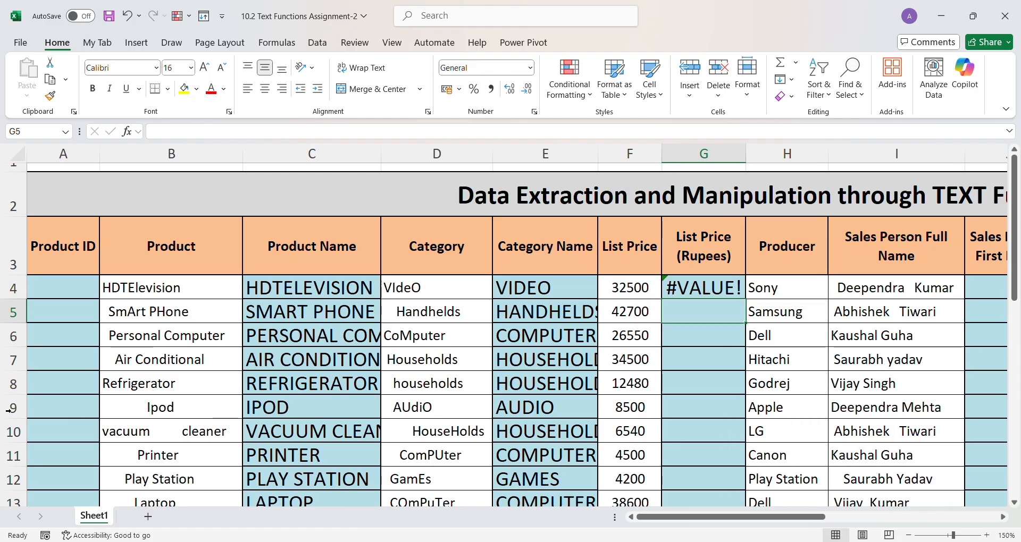
pyautogui.doubleClick(729, 288)
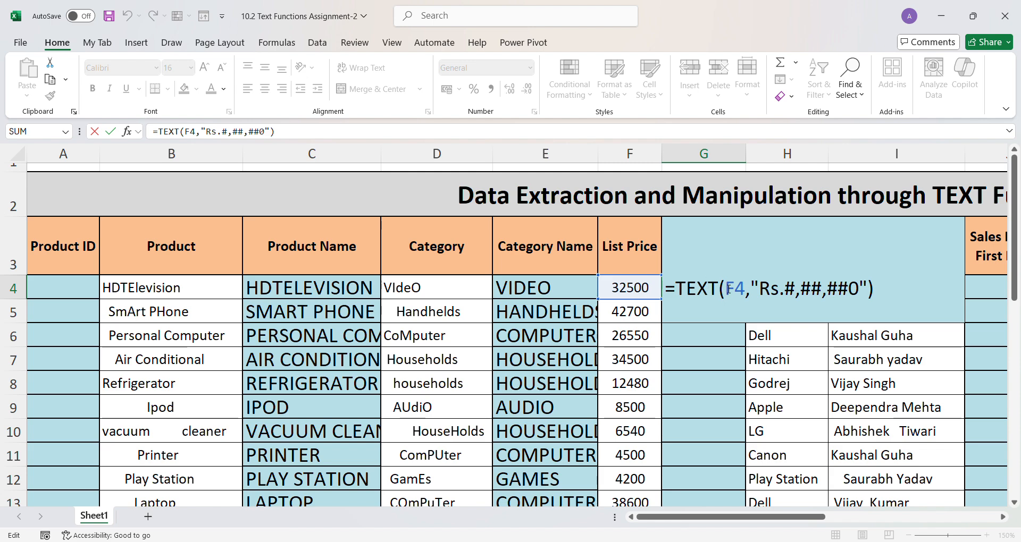
pyautogui.moveTo(761, 293); pyautogui.dragTo(788, 295)
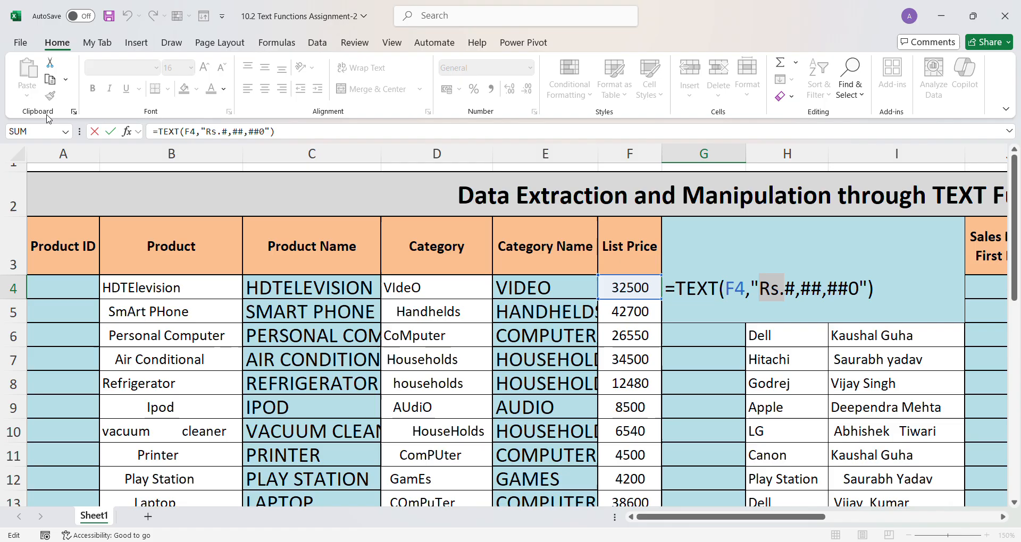
pyautogui.hotkey('ctrl', 'Return')
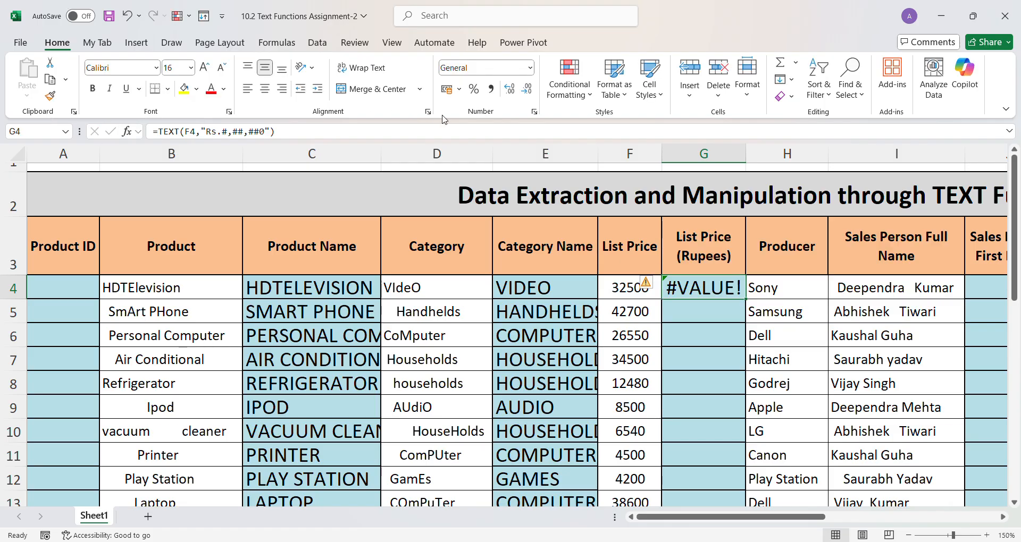
# Step: Replace the "Rs." prefix in G4's format code with the rupee symbol so the formula reads =TEXT(F4,"₹ #,##,##0")
pyautogui.click(535, 114)
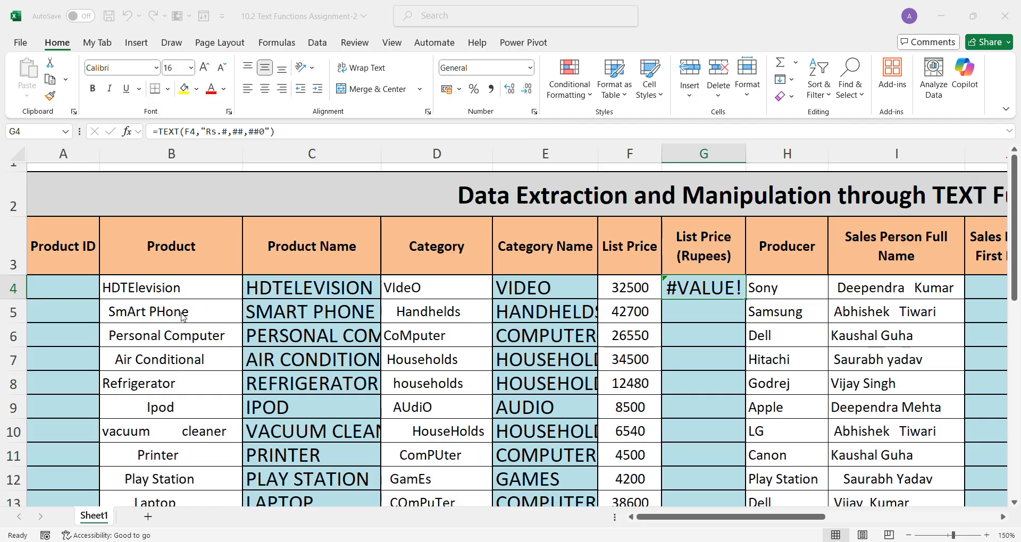
pyautogui.doubleClick(718, 291)
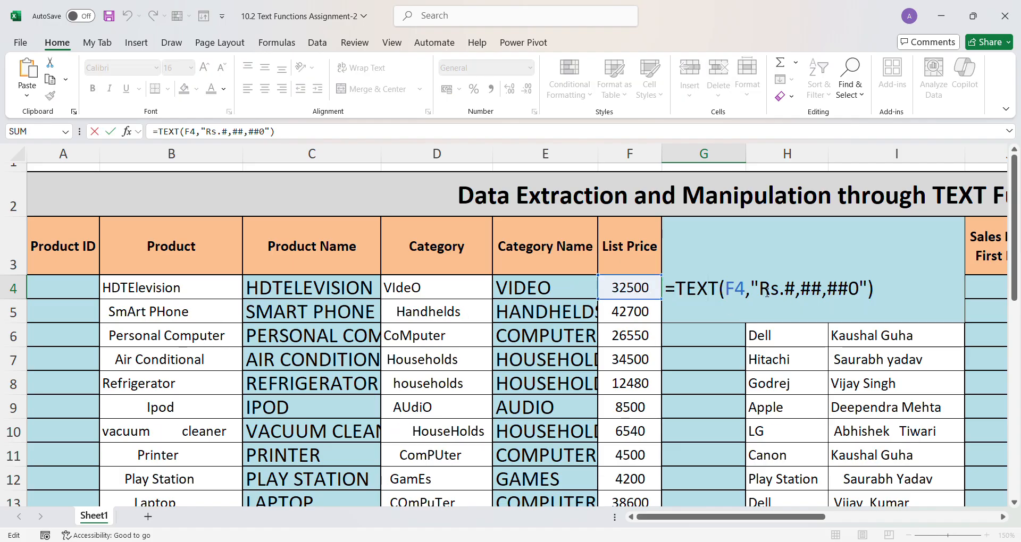
pyautogui.moveTo(765, 292); pyautogui.dragTo(804, 299)
pyautogui.write('₹ #,##0.00')
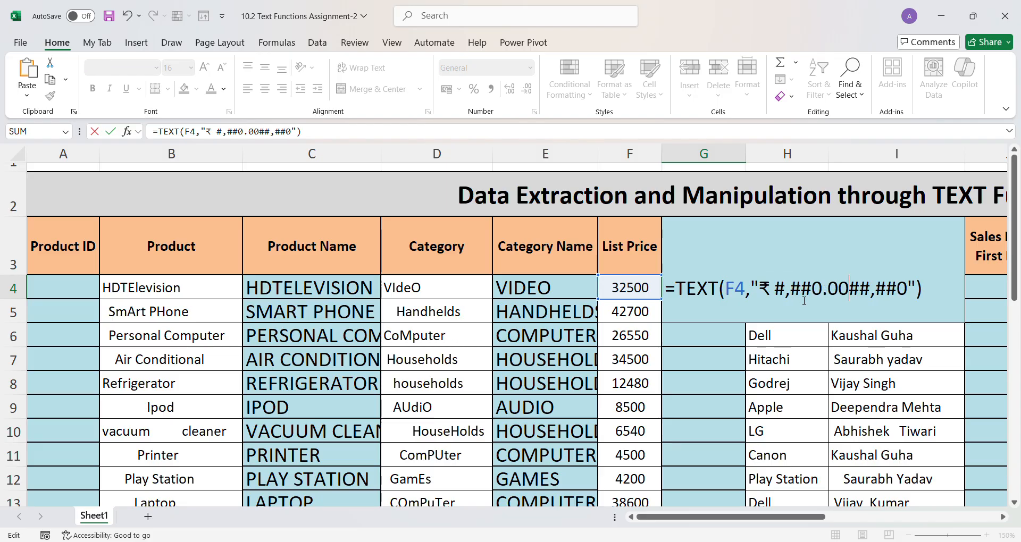
pyautogui.press('BackSpace')
pyautogui.press('BackSpace')
pyautogui.press('BackSpace')
pyautogui.press('BackSpace')
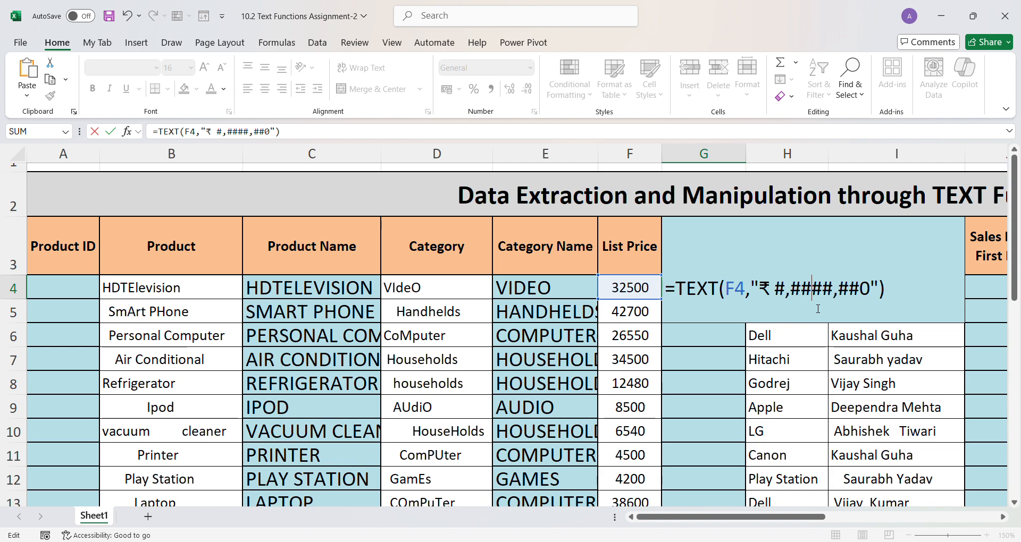
pyautogui.write(',')
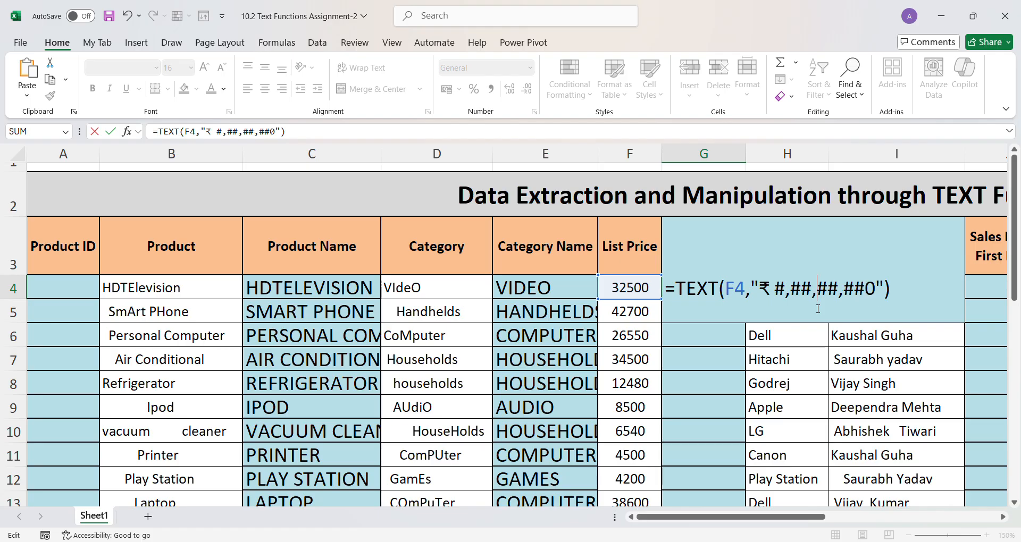
pyautogui.press('BackSpace')
pyautogui.press('BackSpace')
pyautogui.press('BackSpace')
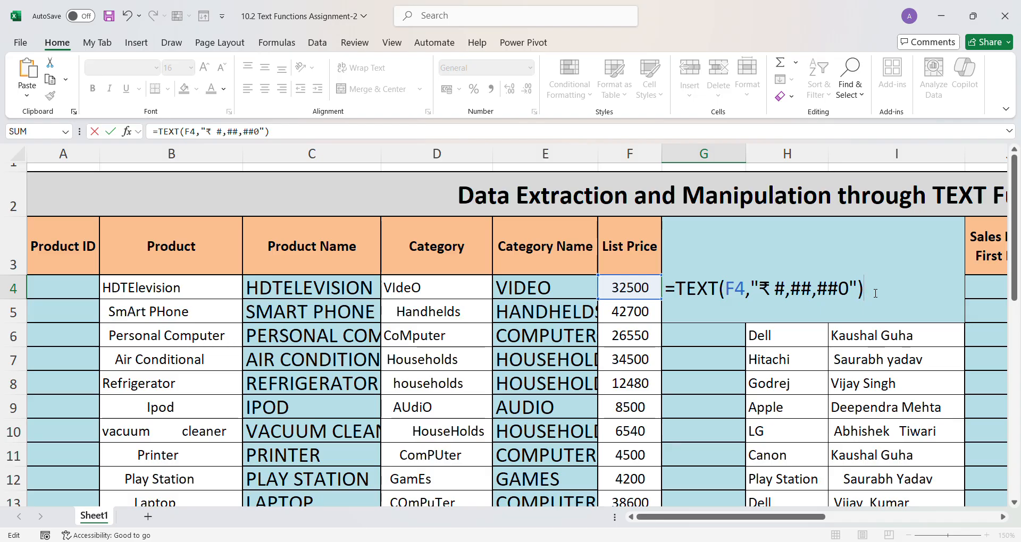
pyautogui.press('Return')
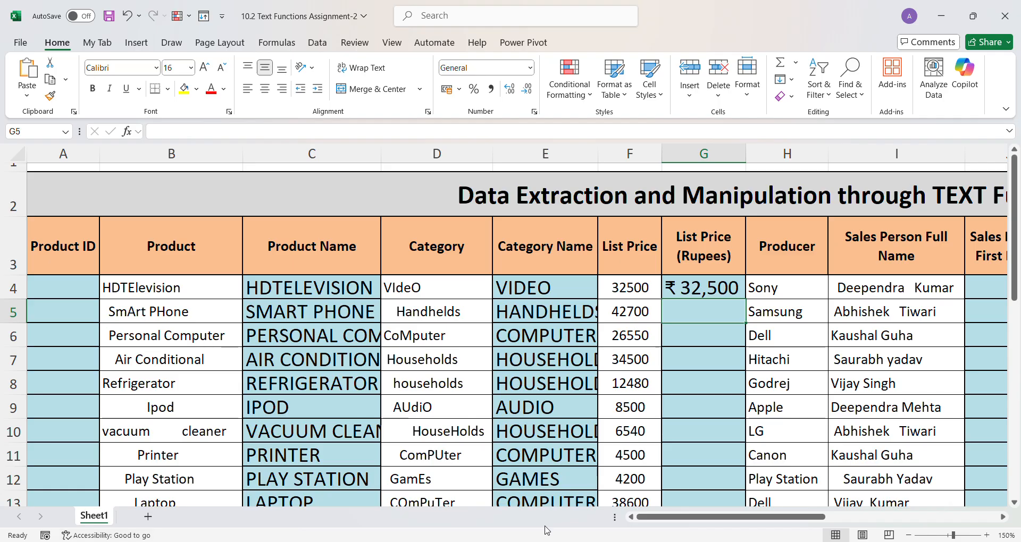
pyautogui.click(726, 288)
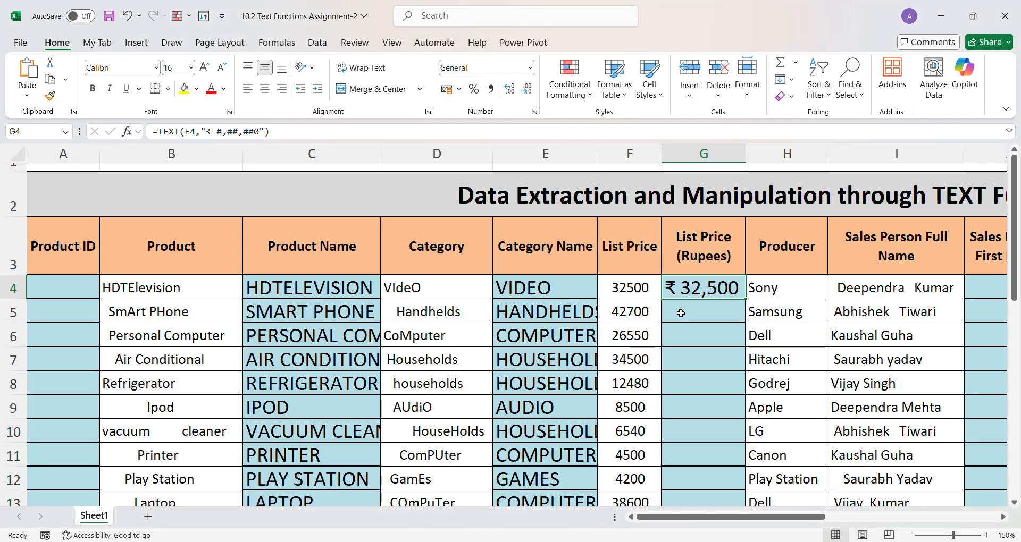
pyautogui.write('=')
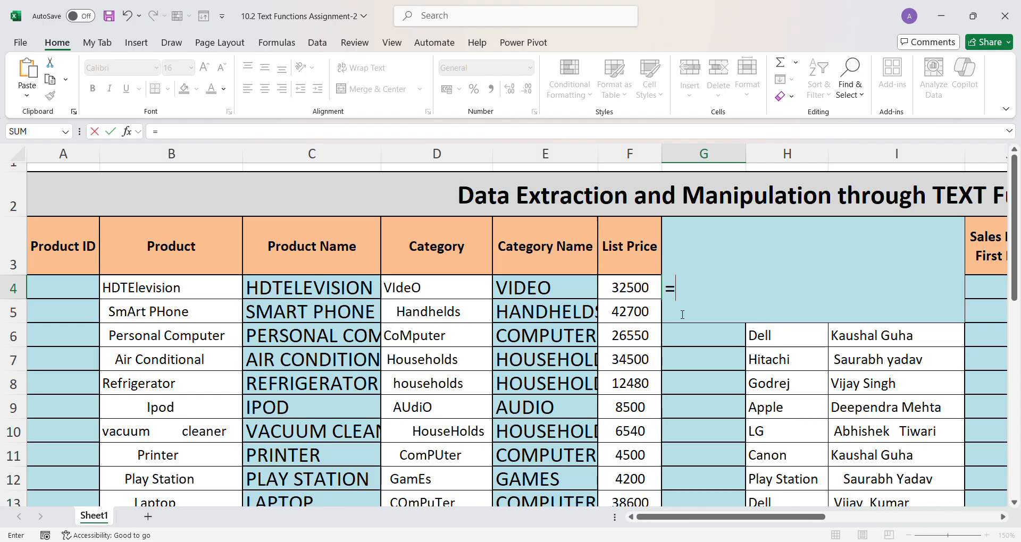
pyautogui.write('>4')
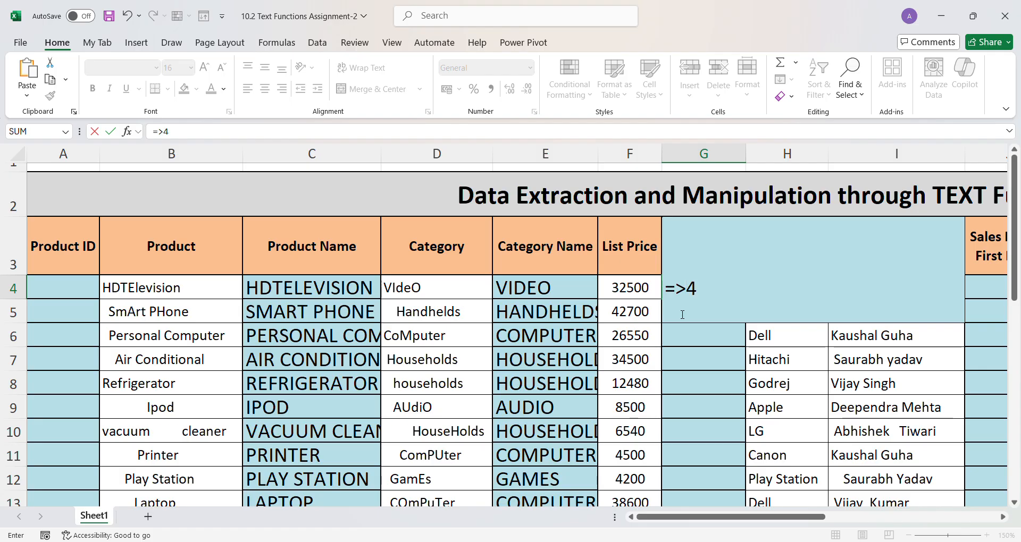
pyautogui.press('BackSpace')
pyautogui.press('BackSpace')
pyautogui.press('BackSpace')
pyautogui.press('Escape')
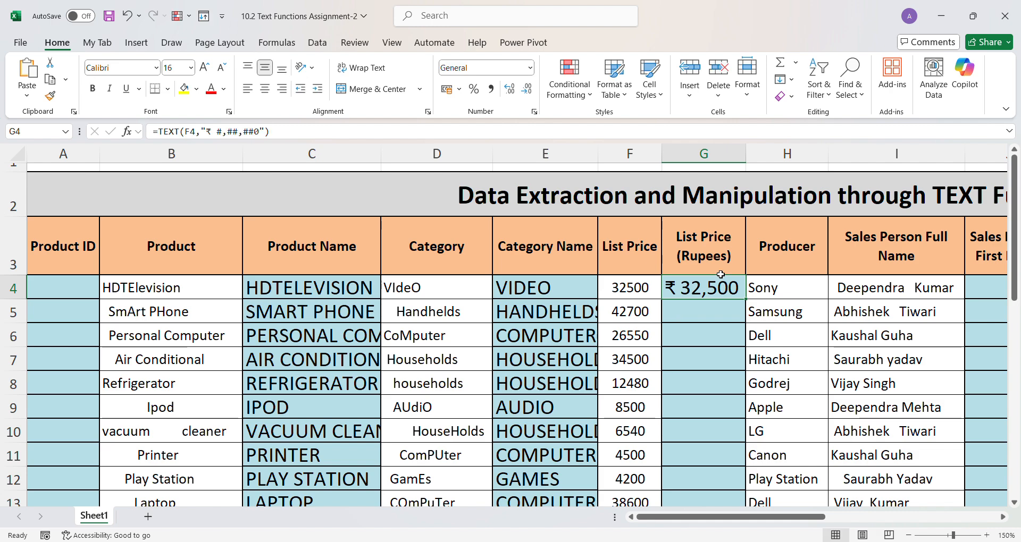
# Step: Fill the G4 rupee formula down the List Price (Rupees) column to the last data row
pyautogui.doubleClick(746, 299)
pyautogui.moveTo(749, 516); pyautogui.dragTo(817, 521)
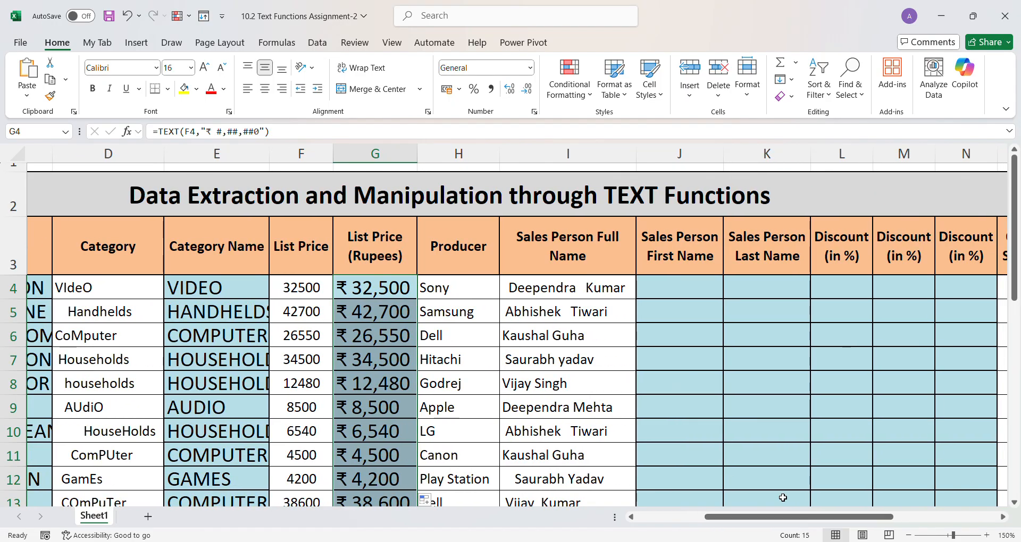
# Step: Append "-UPPER(LEFT(FIND()-1)" to the text of question 4 in cell B25
pyautogui.scroll(-6, 563, 426)
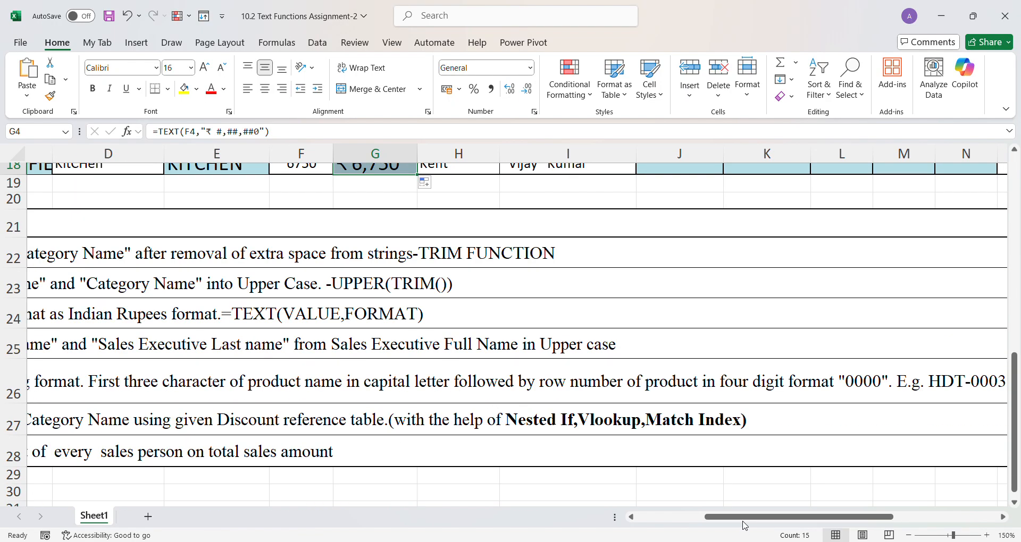
pyautogui.hscroll(-3, 177, 324)
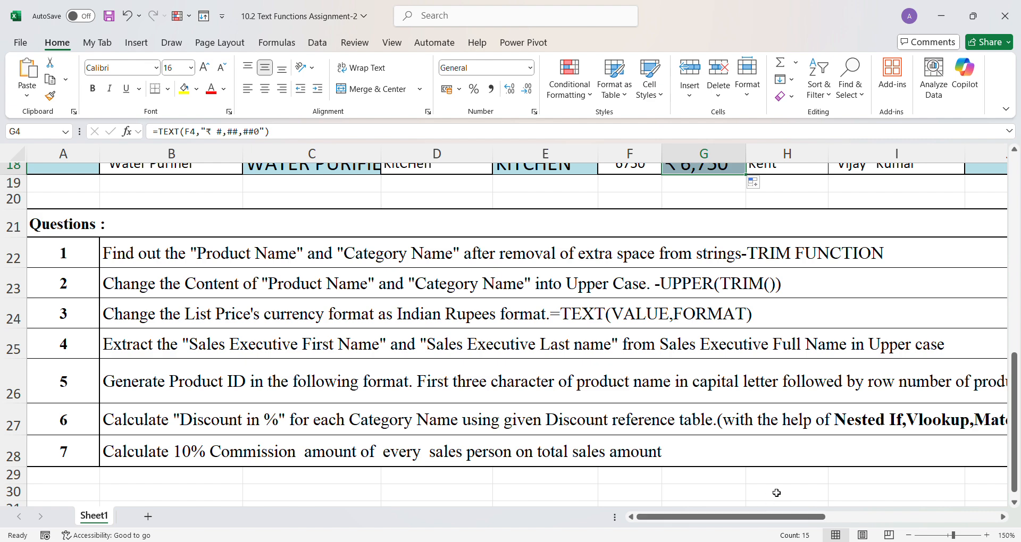
pyautogui.doubleClick(961, 345)
pyautogui.write('-')
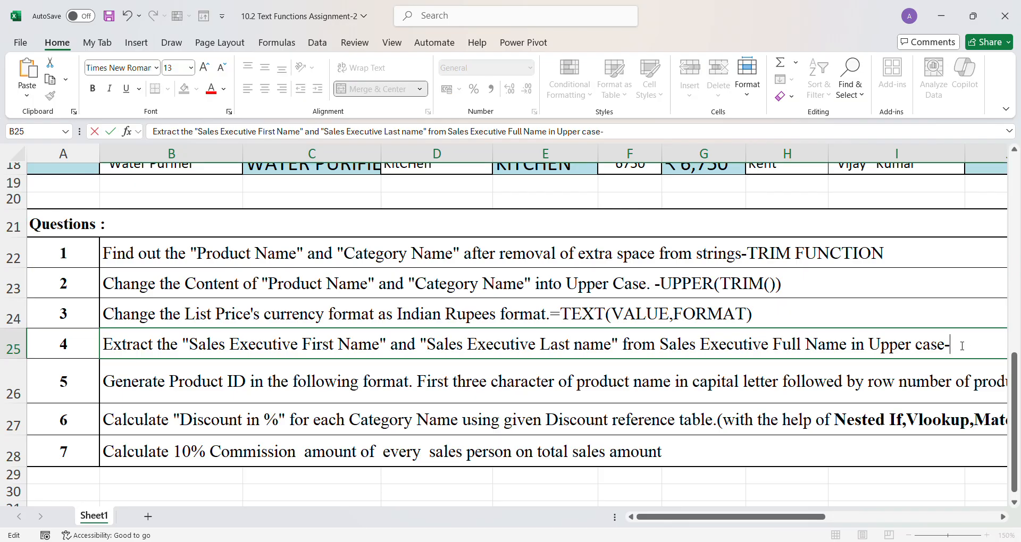
pyautogui.write('UPPER(')
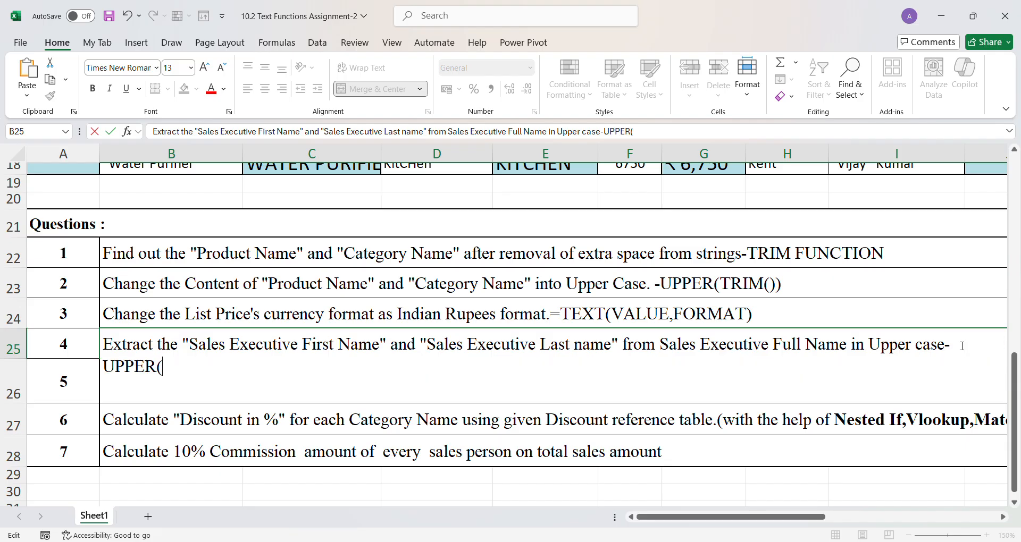
pyautogui.write('LEFT(F')
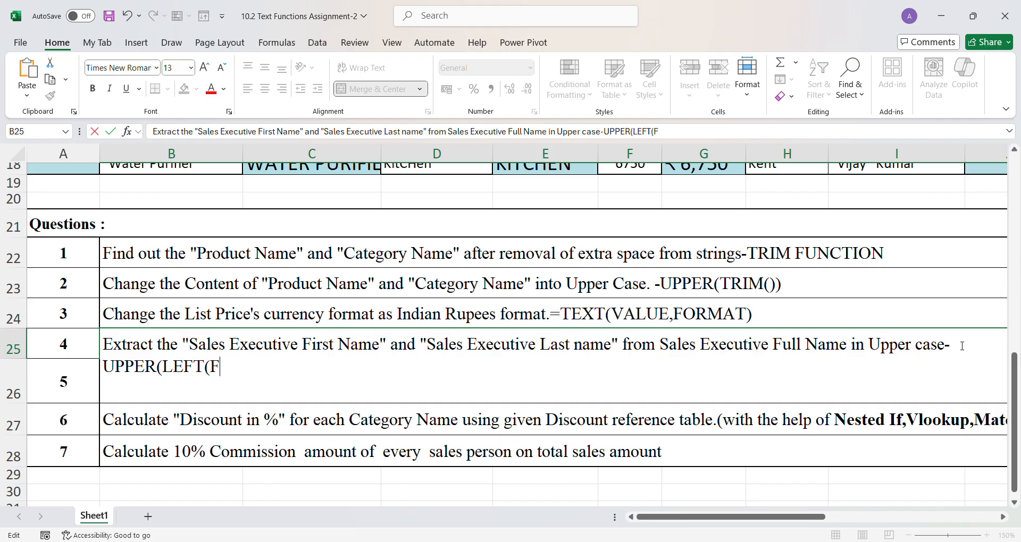
pyautogui.write('IND()')
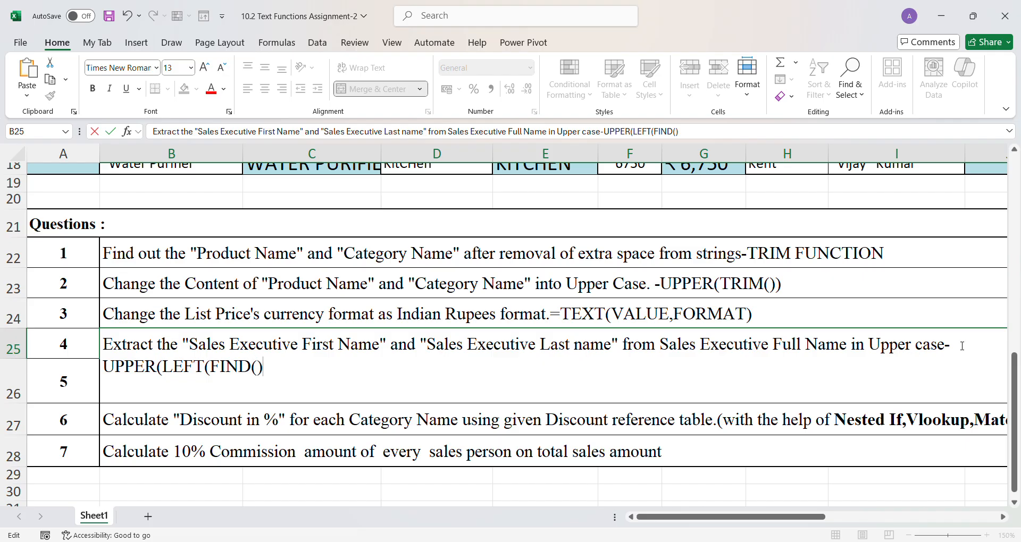
pyautogui.write('-1)')
pyautogui.click(535, 423)
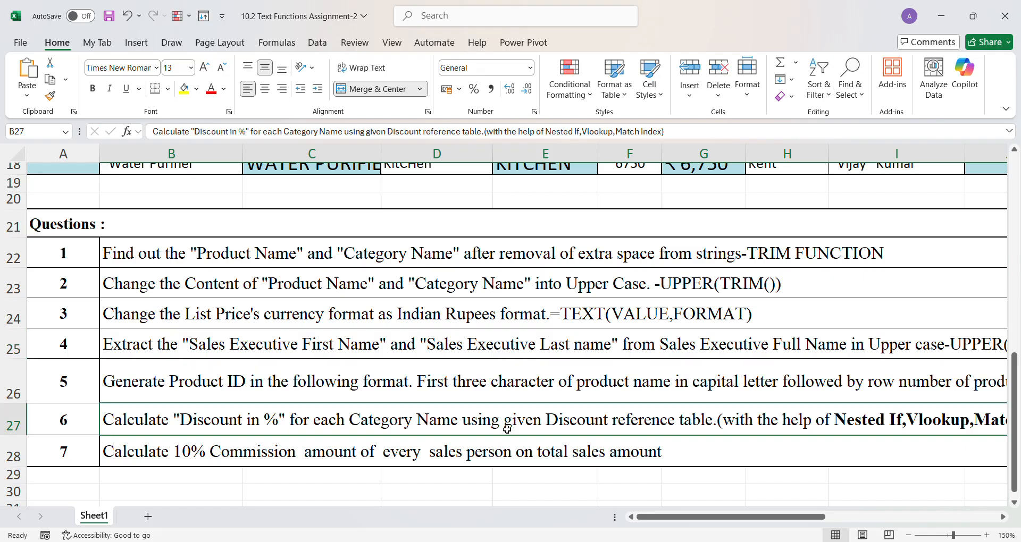
# Step: Enter =FIND(" ",I4) in J4, the first cell of the Sales Person First Name column
pyautogui.scroll(6, 795, 383)
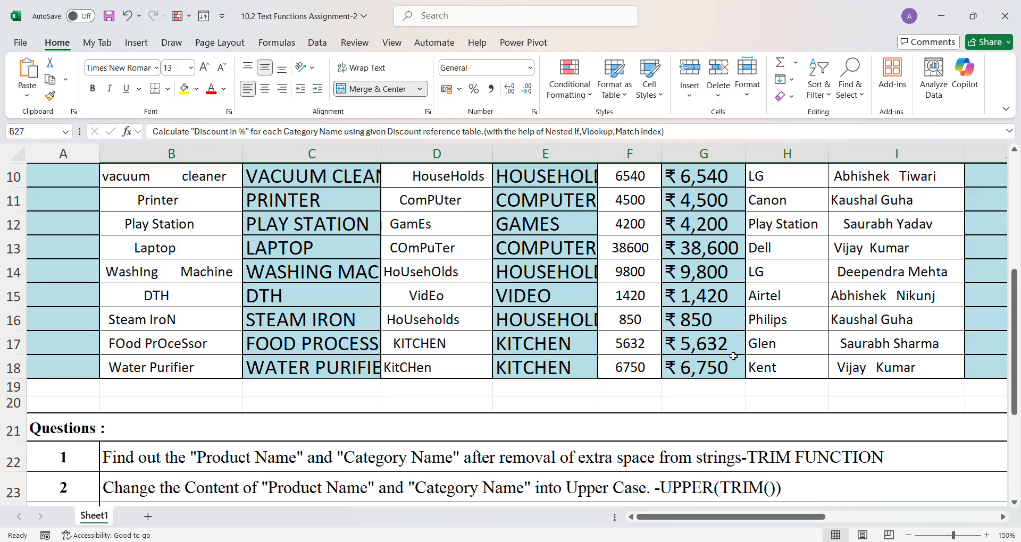
pyautogui.hscroll(4, 808, 334)
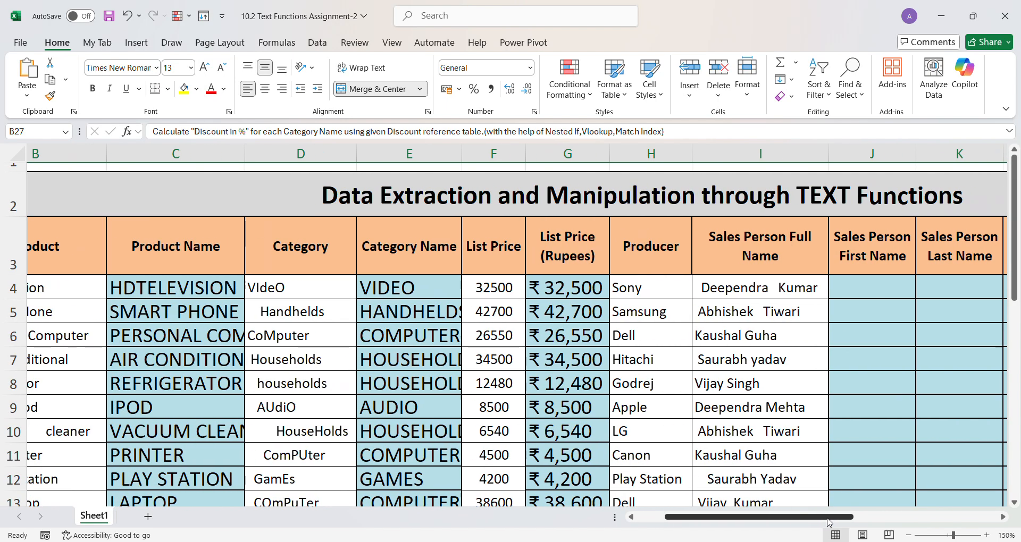
pyautogui.click(646, 283)
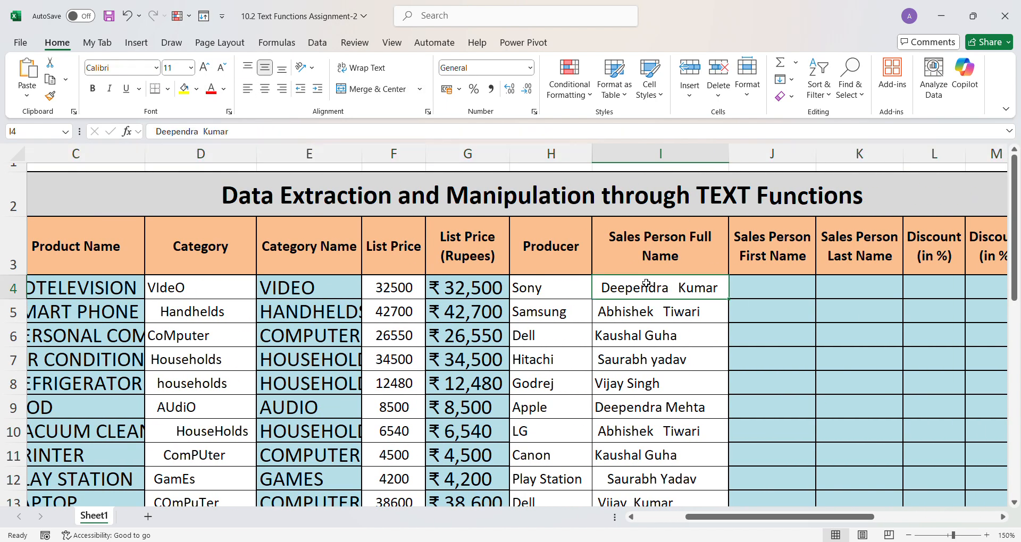
pyautogui.click(760, 288)
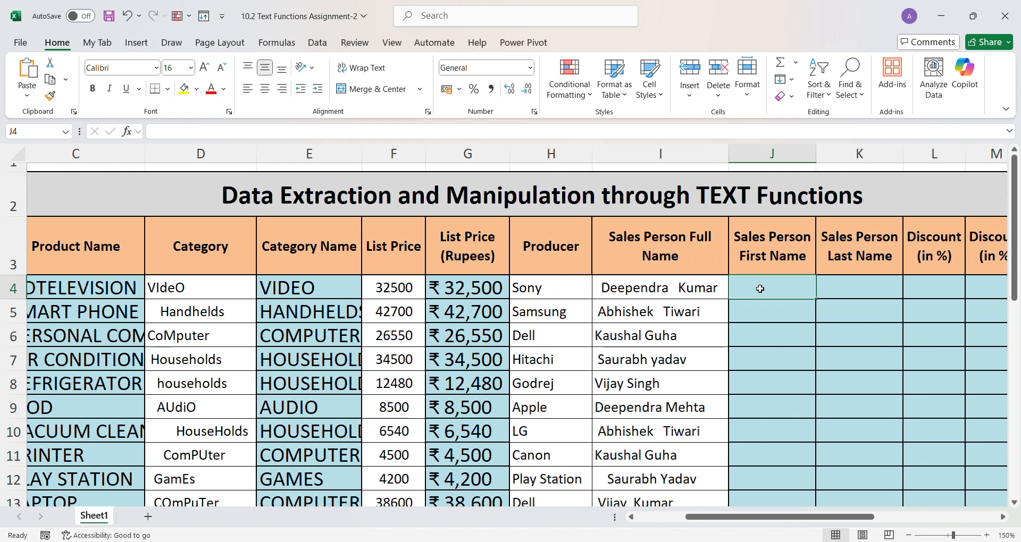
pyautogui.write('=FIND')
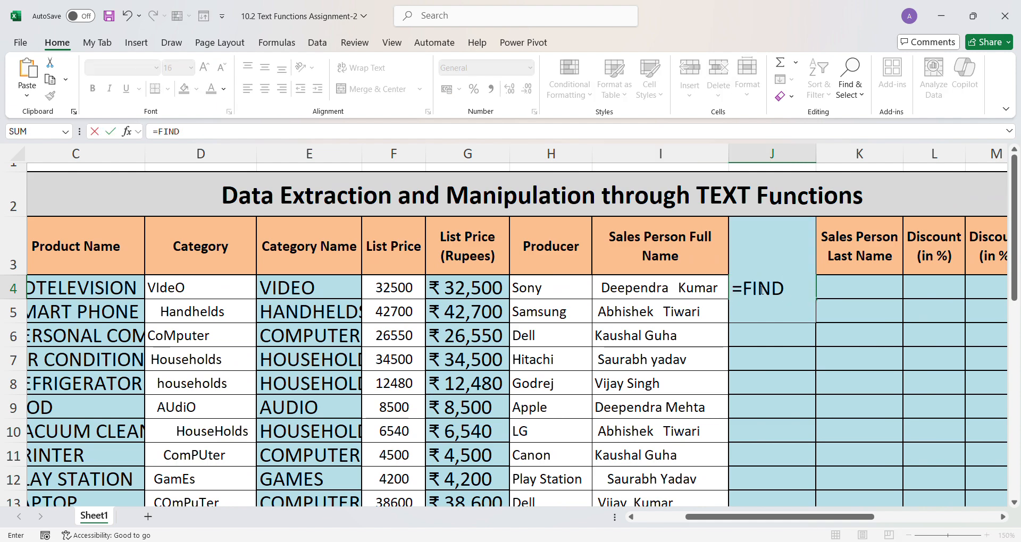
pyautogui.write('(" ",')
pyautogui.click(677, 293)
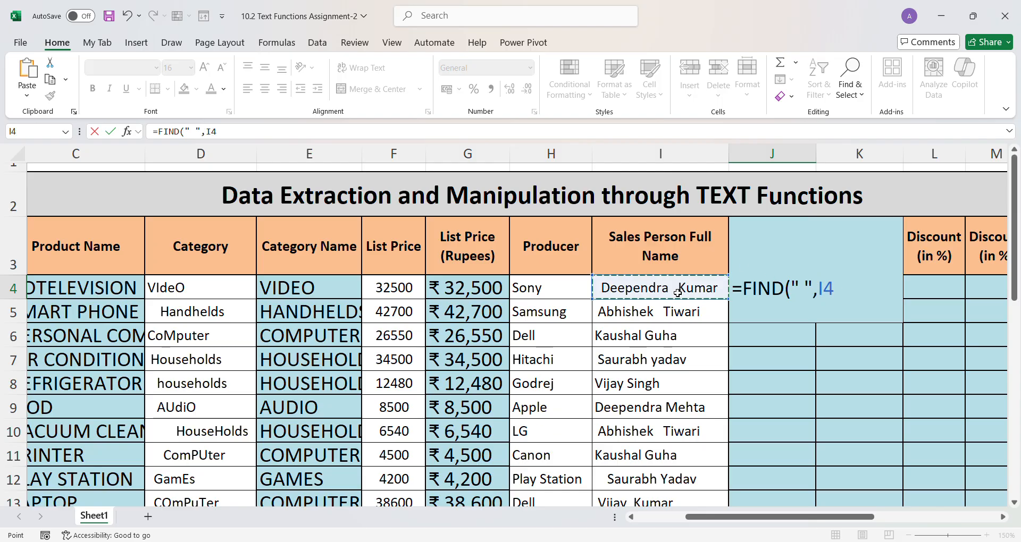
pyautogui.write(')')
pyautogui.press('Return')
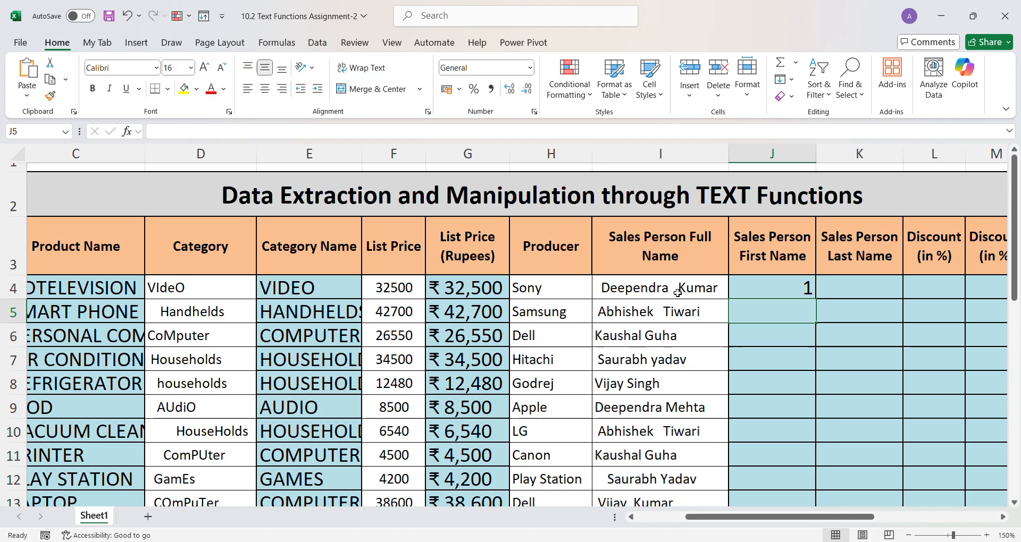
# Step: Wrap the I4 reference in J4's formula with TRIM so it reads =FIND(" ",TRIM(I4))
pyautogui.doubleClick(757, 292)
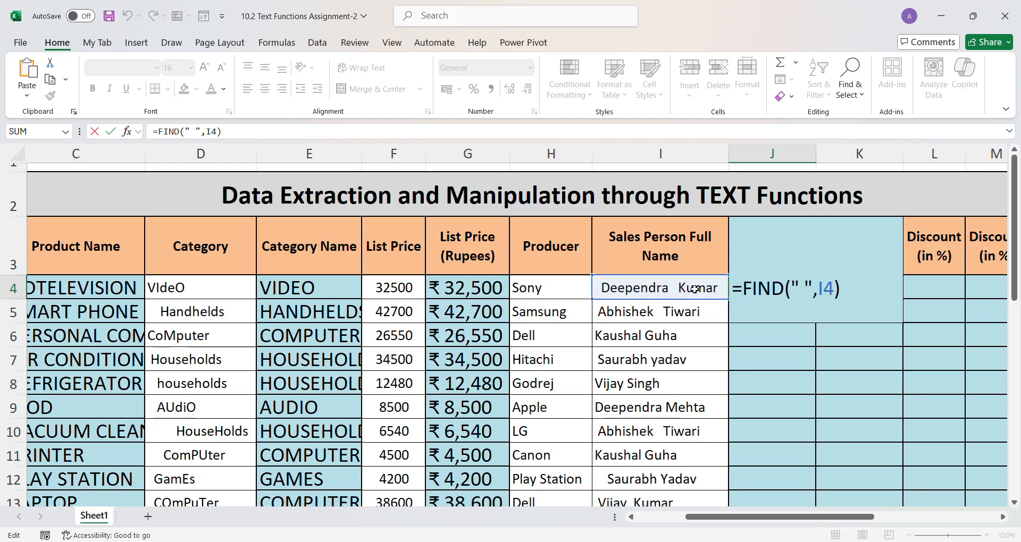
pyautogui.click(741, 304)
pyautogui.write('TRIM')
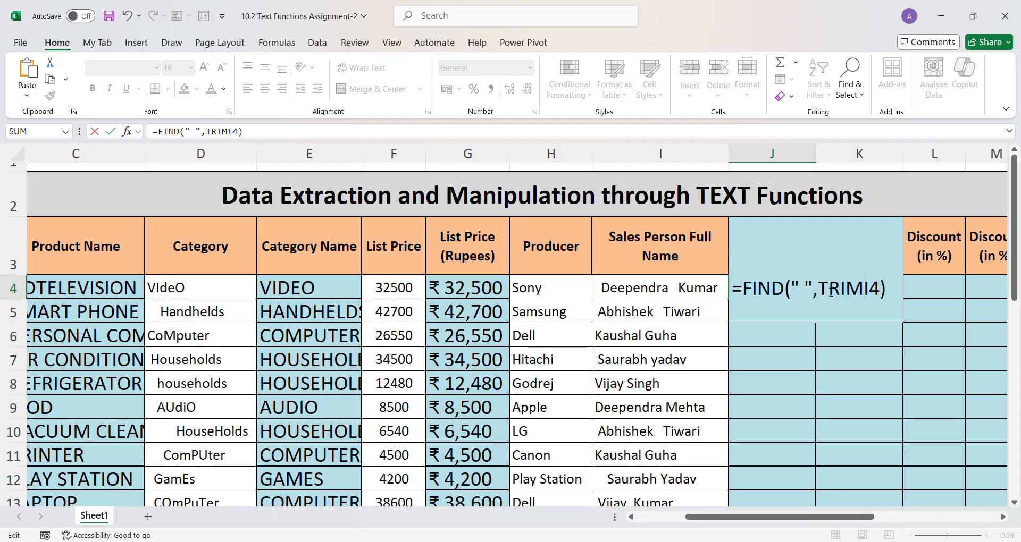
pyautogui.write('(I4')
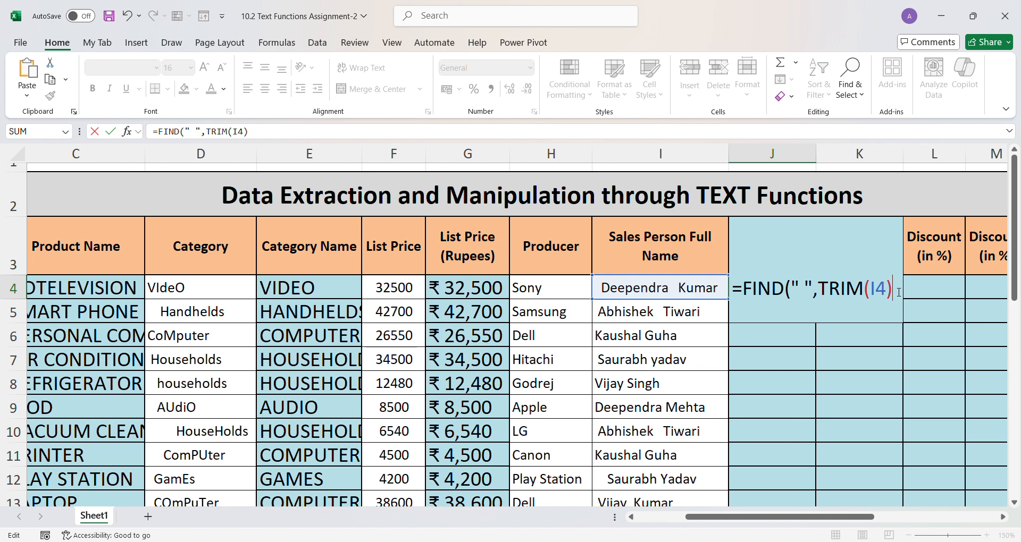
pyautogui.write(')')
pyautogui.press('Return')
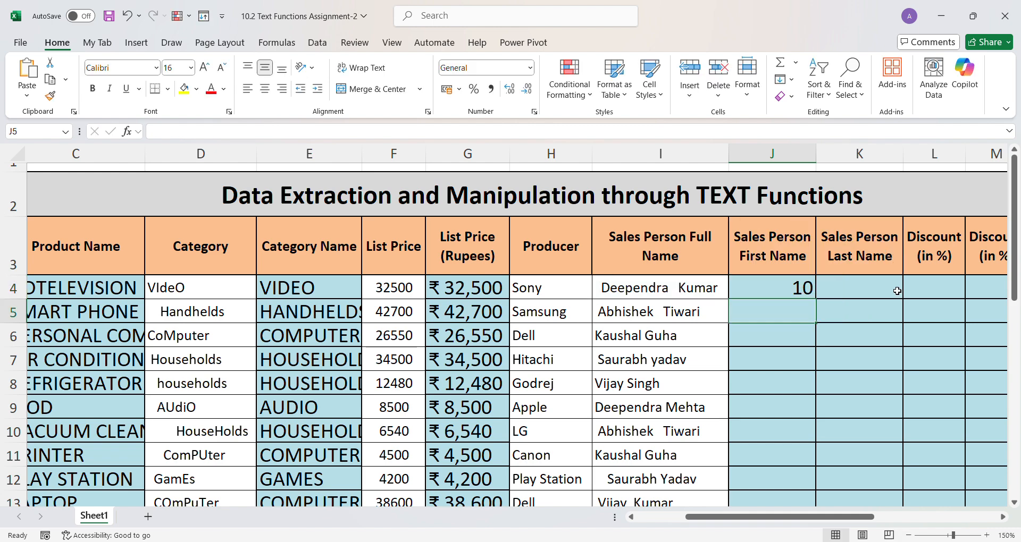
# Step: Mark up the full name in I4 with the red pen, circling the space and underlining the first name
pyautogui.click(802, 287)
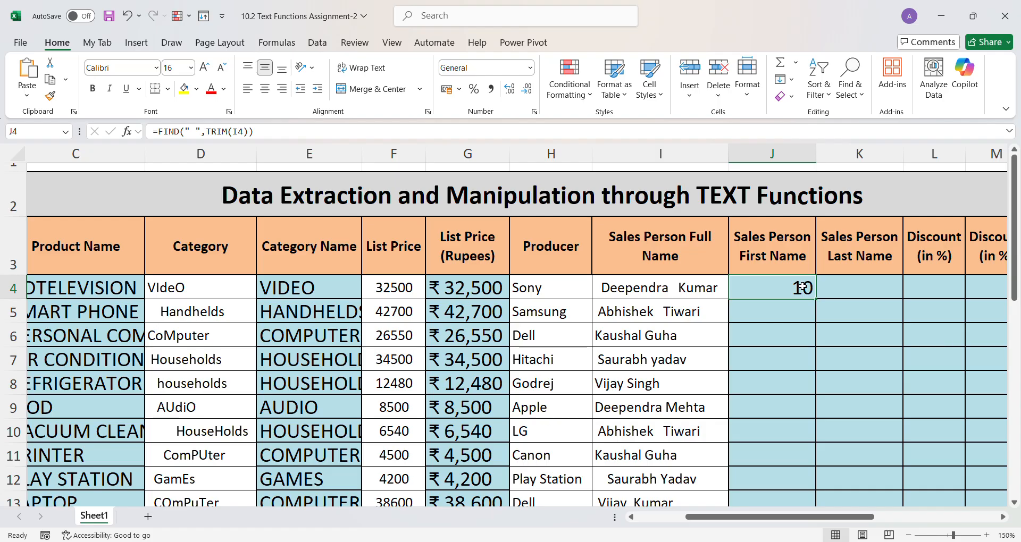
pyautogui.click(171, 42)
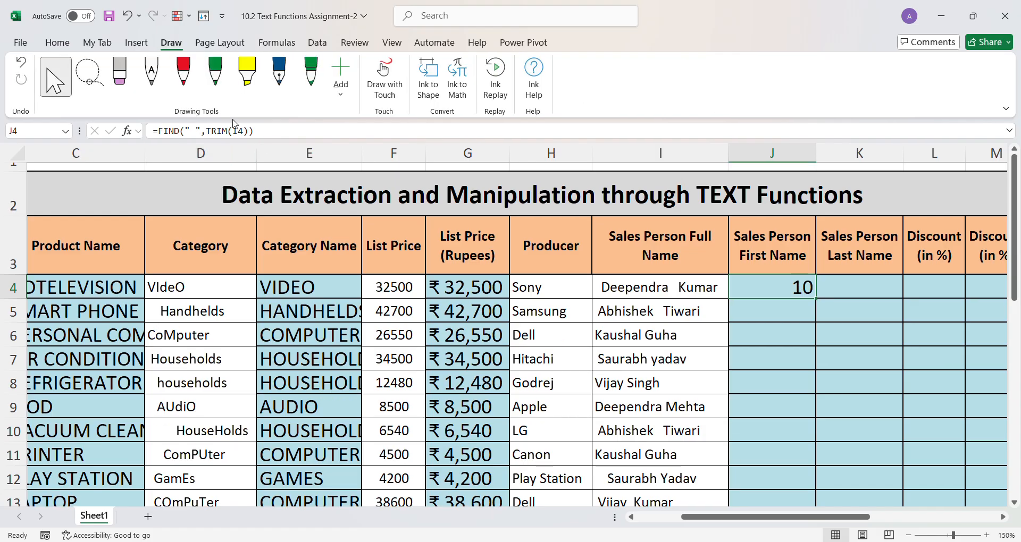
pyautogui.click(183, 75)
pyautogui.moveTo(671, 287); pyautogui.dragTo(682, 292)
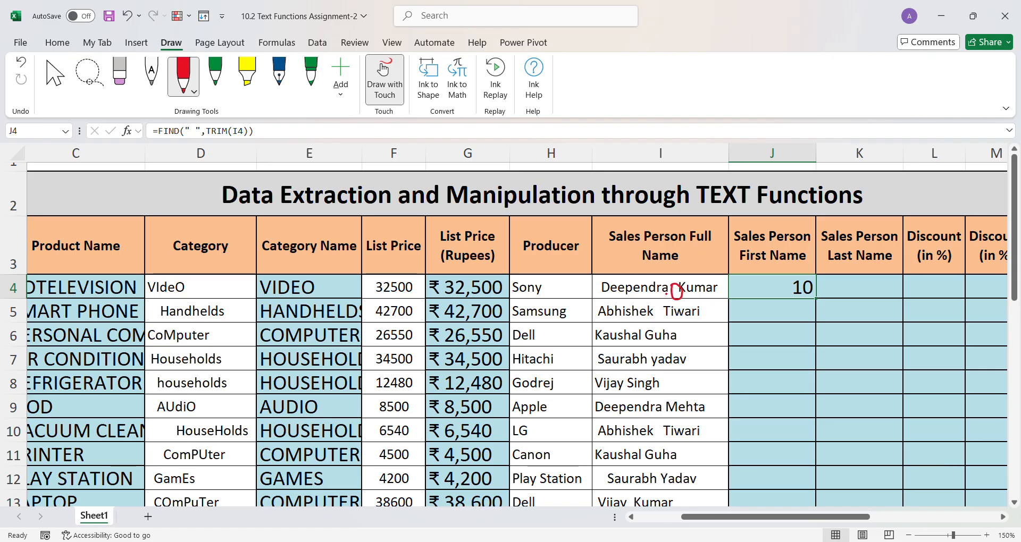
pyautogui.moveTo(600, 300); pyautogui.dragTo(671, 296)
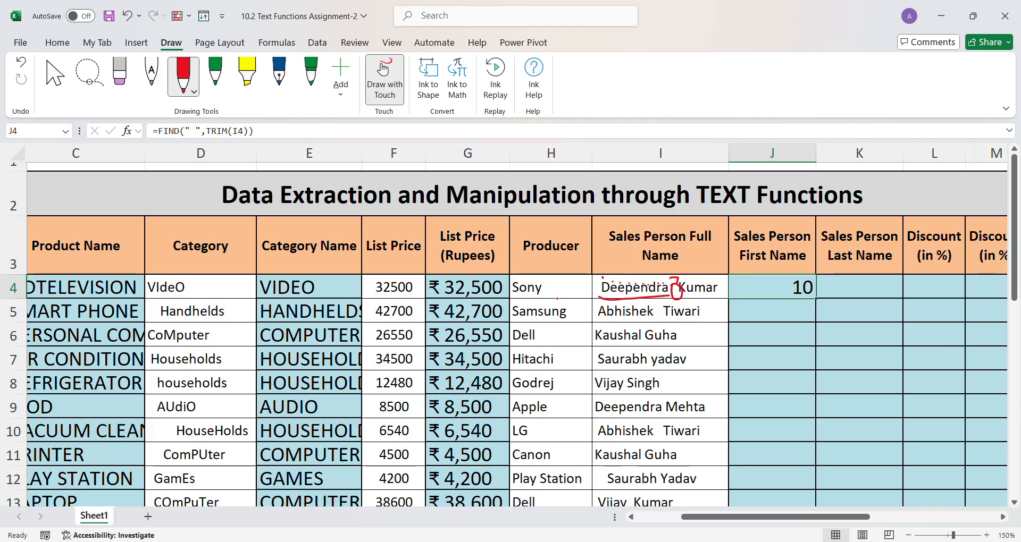
# Step: Undo the red ink marks on I4 and the TRIM edit of the formula in J4
pyautogui.hotkey('ctrl', 'z')
pyautogui.hotkey('ctrl', 'z')
pyautogui.hotkey('ctrl', 'z')
pyautogui.hotkey('ctrl', 'z')
pyautogui.hotkey('ctrl', 'z')
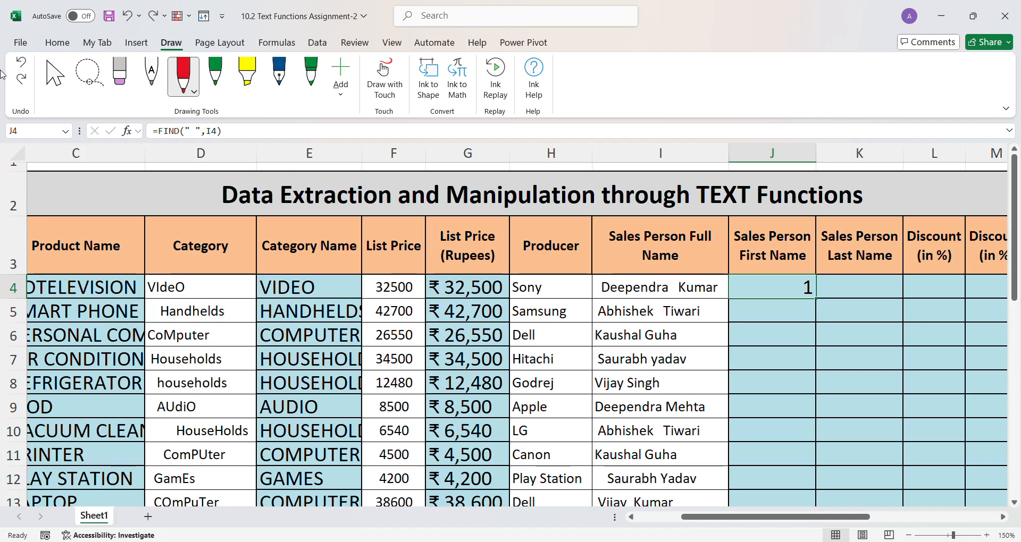
# Step: Put the pen away, clear J4 and enter =FIND(" ",TRIM(I4)) in it
pyautogui.click(55, 76)
pyautogui.press('Delete')
pyautogui.write('=')
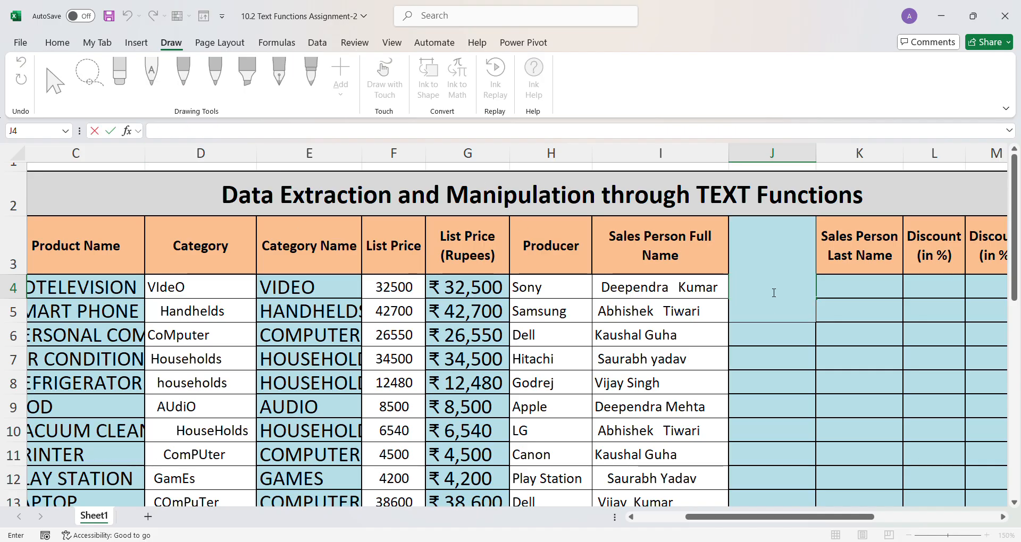
pyautogui.write('FIND(')
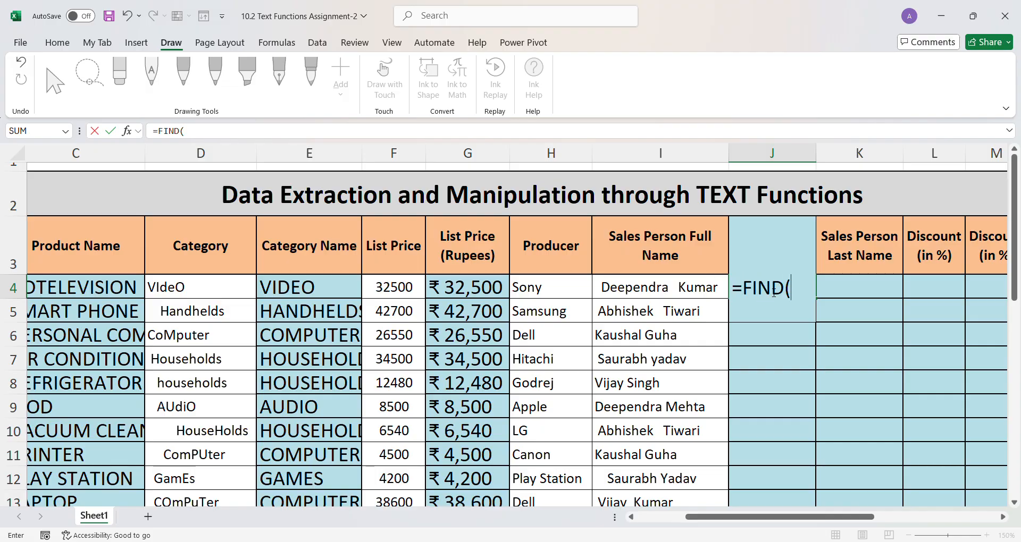
pyautogui.write('" "')
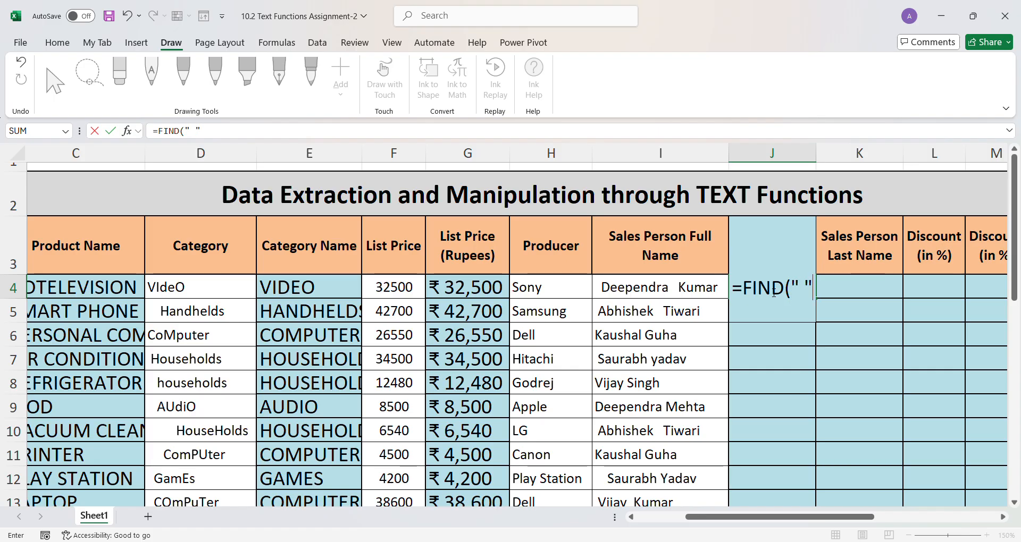
pyautogui.write(',TRIM(')
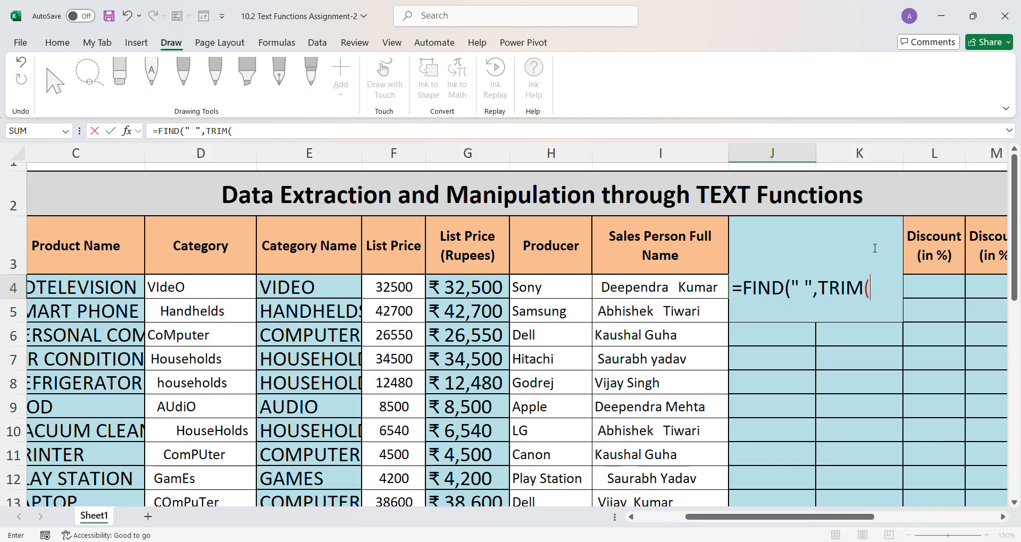
pyautogui.click(646, 292)
pyautogui.write(')')
pyautogui.press('Return')
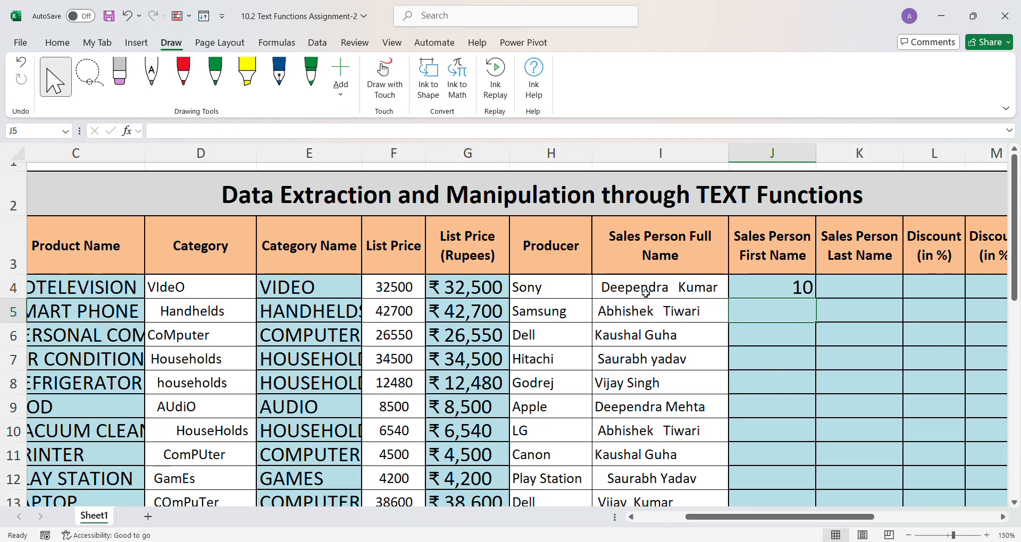
# Step: Extend J4's formula with LEFT to extract the first name, so it reads =LEFT(I4,FIND(" ",TRIM(I4))-1)
pyautogui.doubleClick(796, 294)
pyautogui.click(747, 292)
pyautogui.write('LEFT')
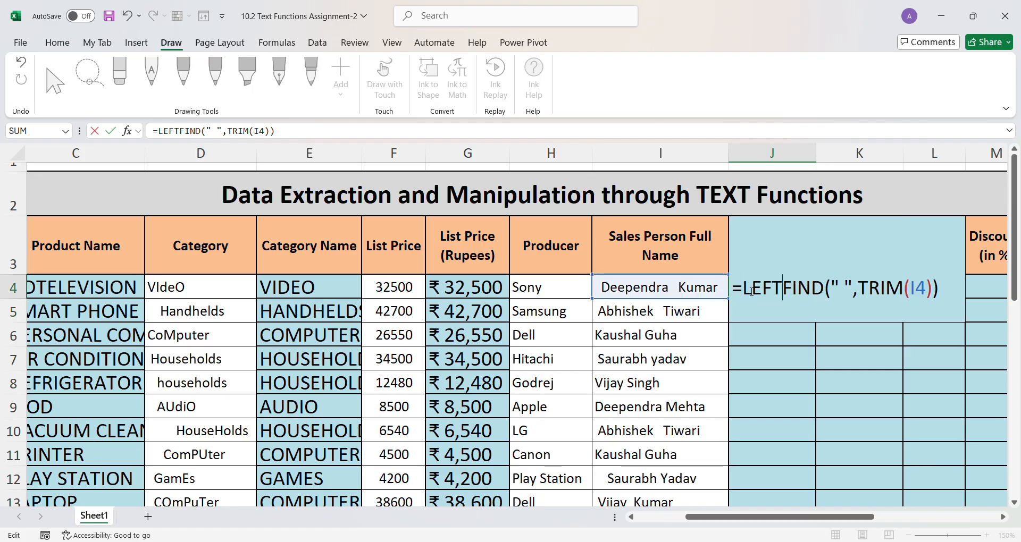
pyautogui.write('(')
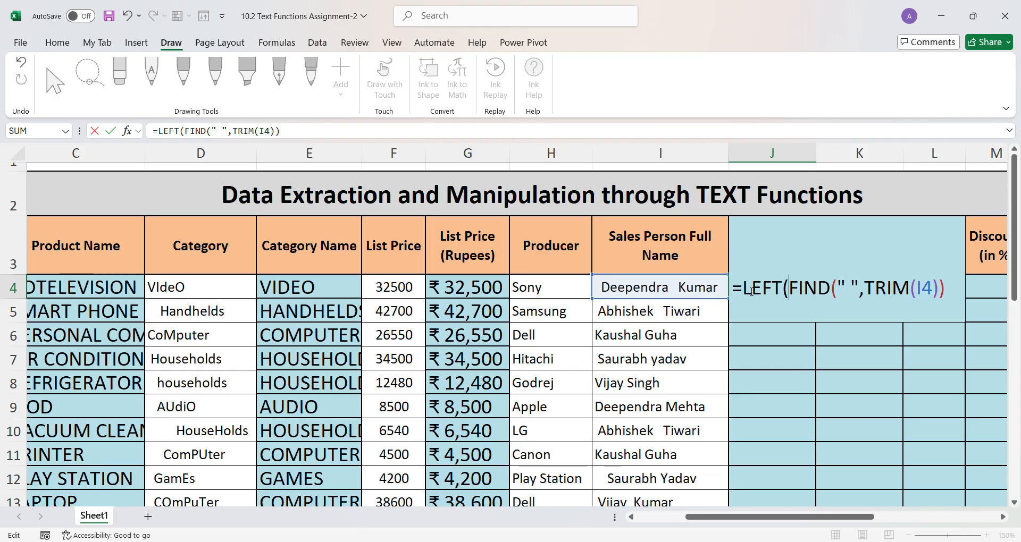
pyautogui.click(688, 292)
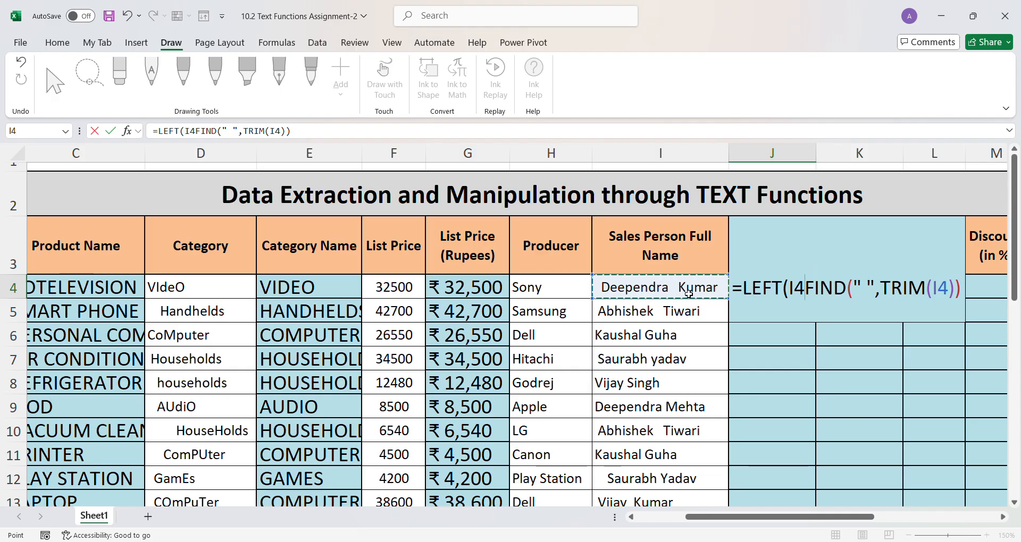
pyautogui.write(',')
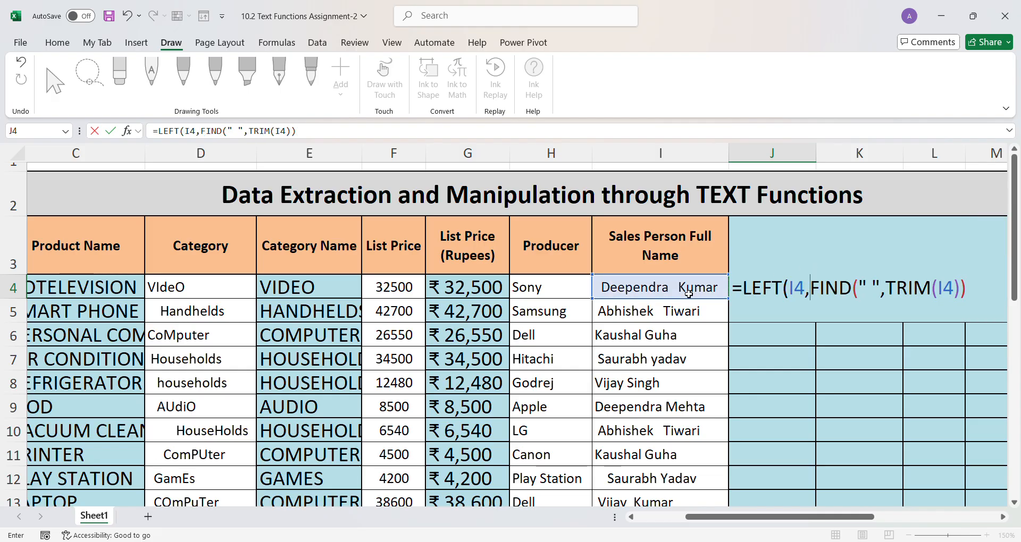
pyautogui.click(970, 292)
pyautogui.write('-1')
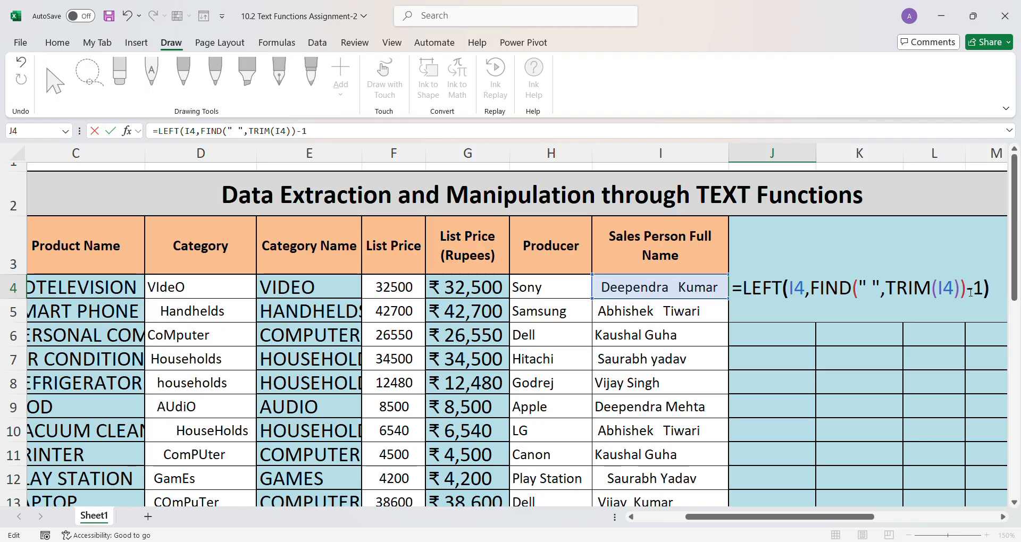
pyautogui.press('Return')
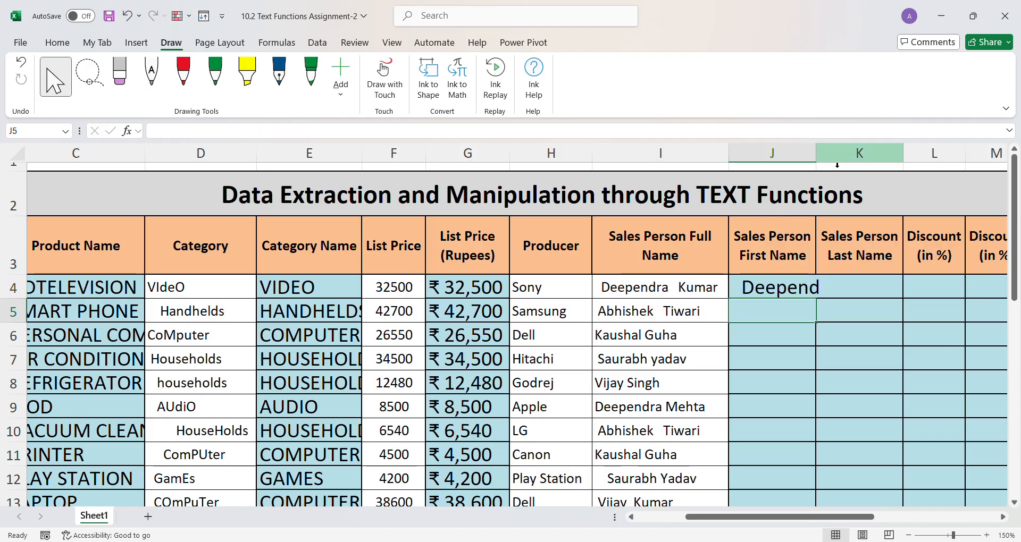
# Step: Wrap I4 in TRIM so J4 reads =LEFT(TRIM(I4),FIND(" ",TRIM(I4))-1), and widen column J to fit the name
pyautogui.doubleClick(816, 156)
pyautogui.doubleClick(809, 293)
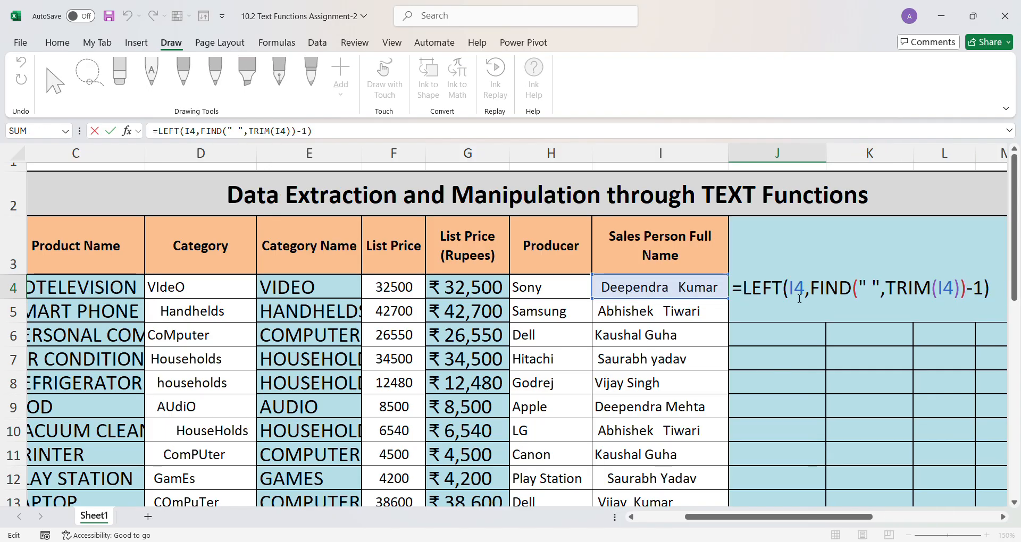
pyautogui.click(792, 290)
pyautogui.write('TRIM')
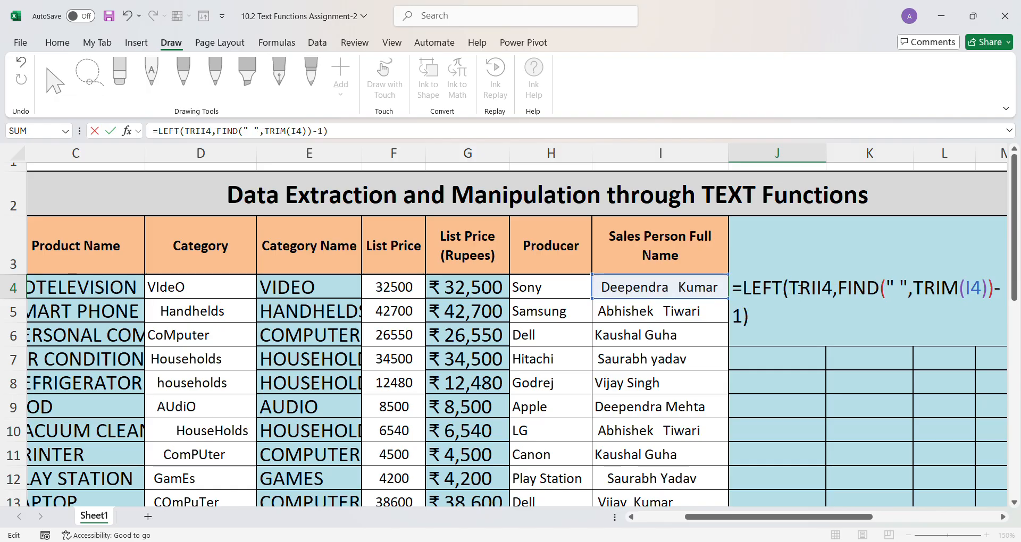
pyautogui.write('(')
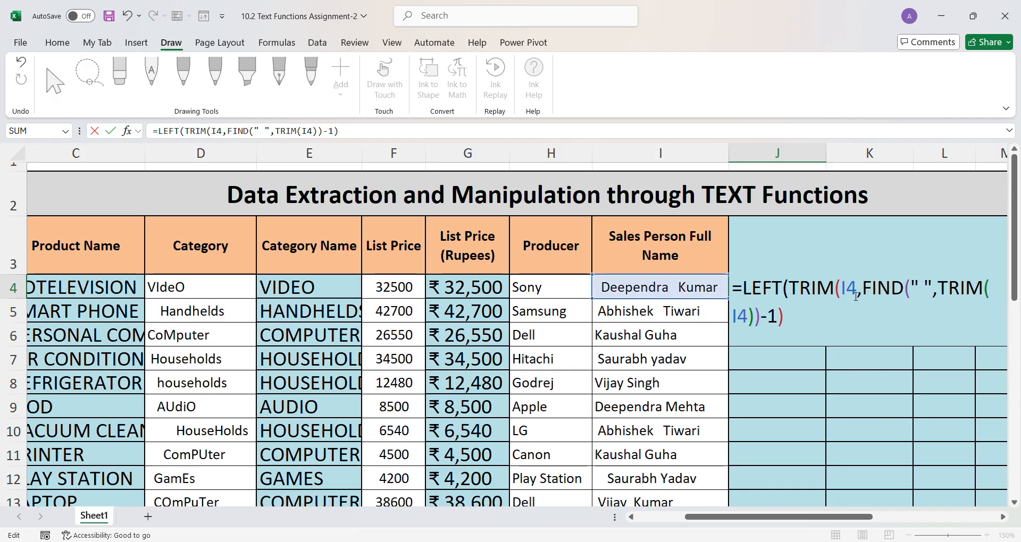
pyautogui.write(')')
pyautogui.press('Return')
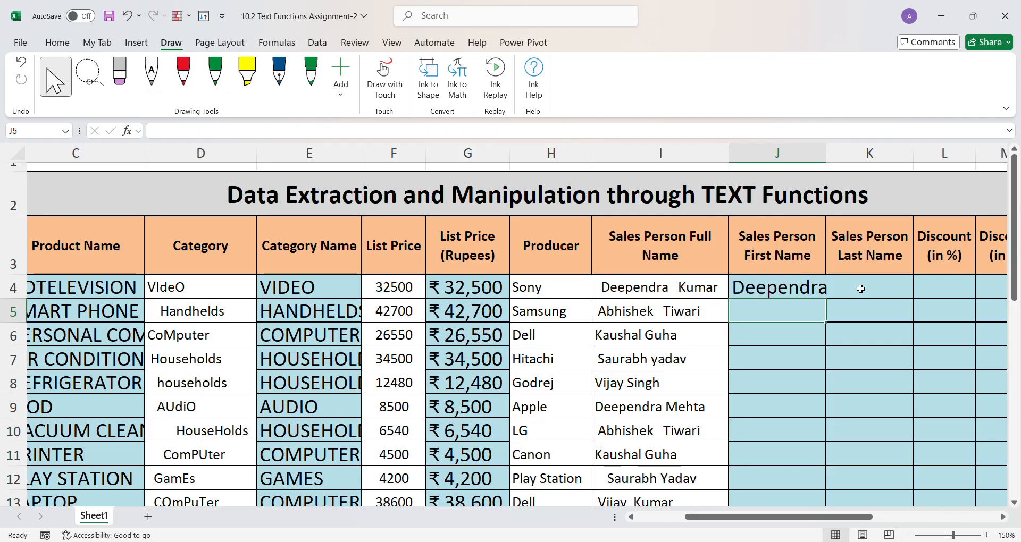
pyautogui.moveTo(826, 158); pyautogui.dragTo(834, 160)
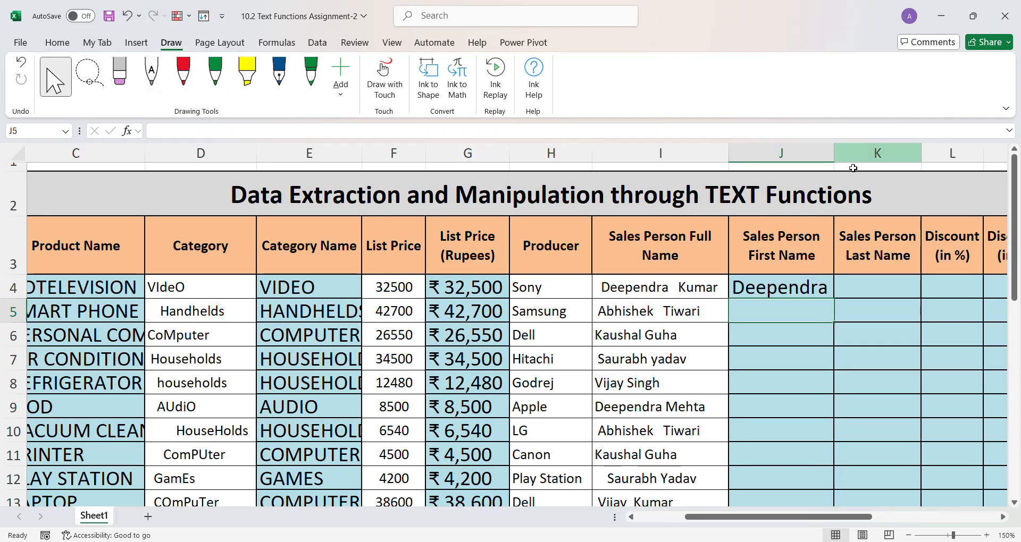
# Step: Wrap J4's formula in UPPER, making it =UPPER(LEFT(TRIM(I4),FIND(" ",TRIM(I4))-1)), and widen column J to fit
pyautogui.doubleClick(756, 294)
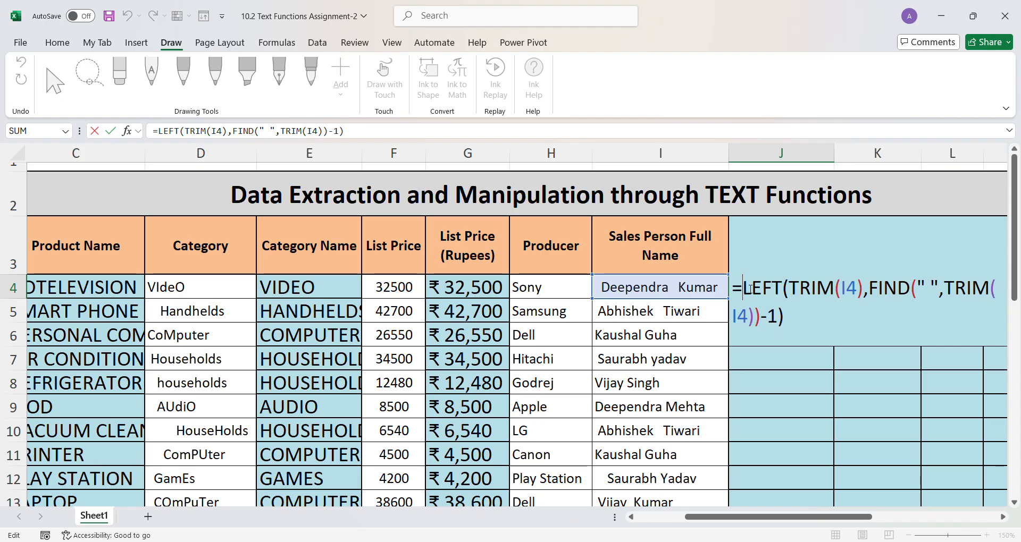
pyautogui.write('UPPER')
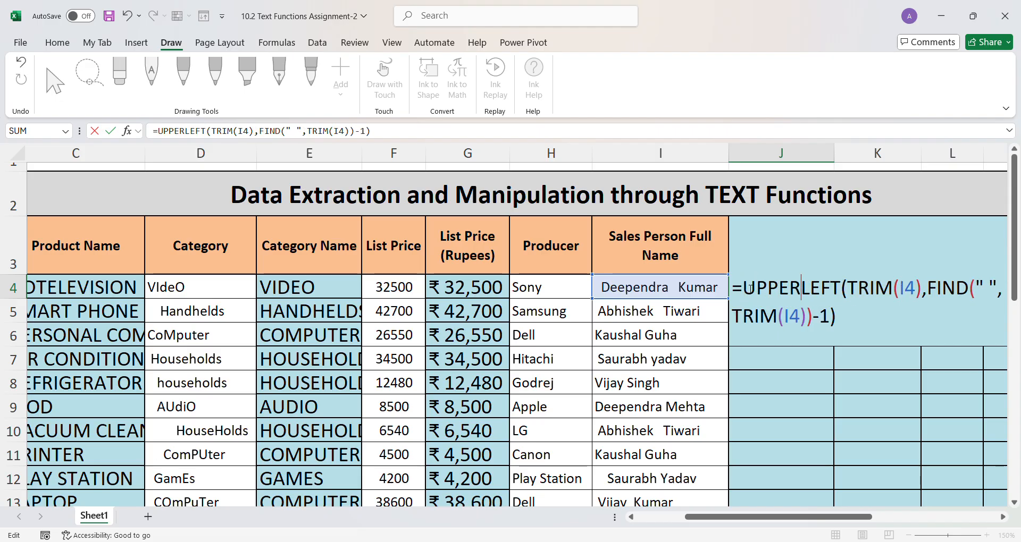
pyautogui.write('(')
pyautogui.click(867, 323)
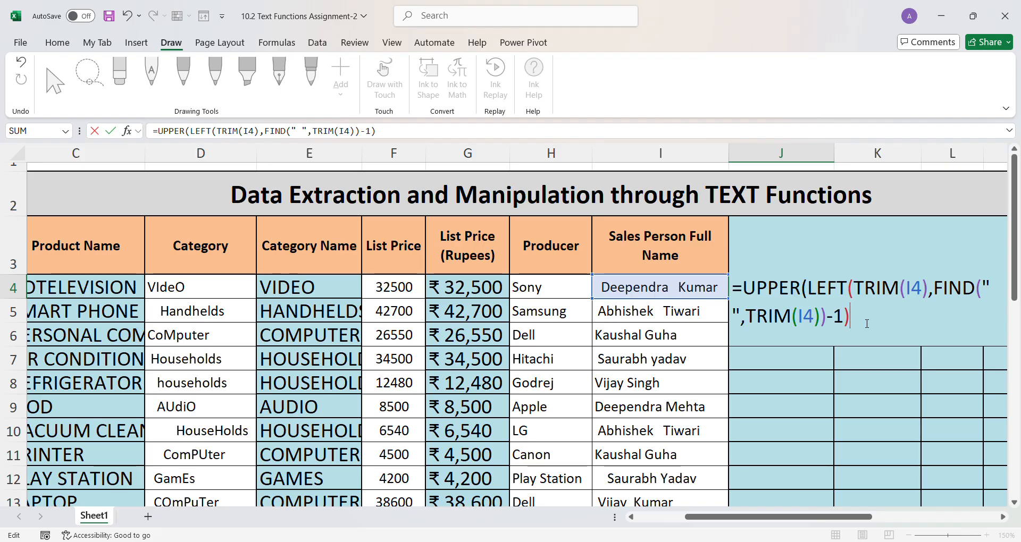
pyautogui.write(')')
pyautogui.press('Return')
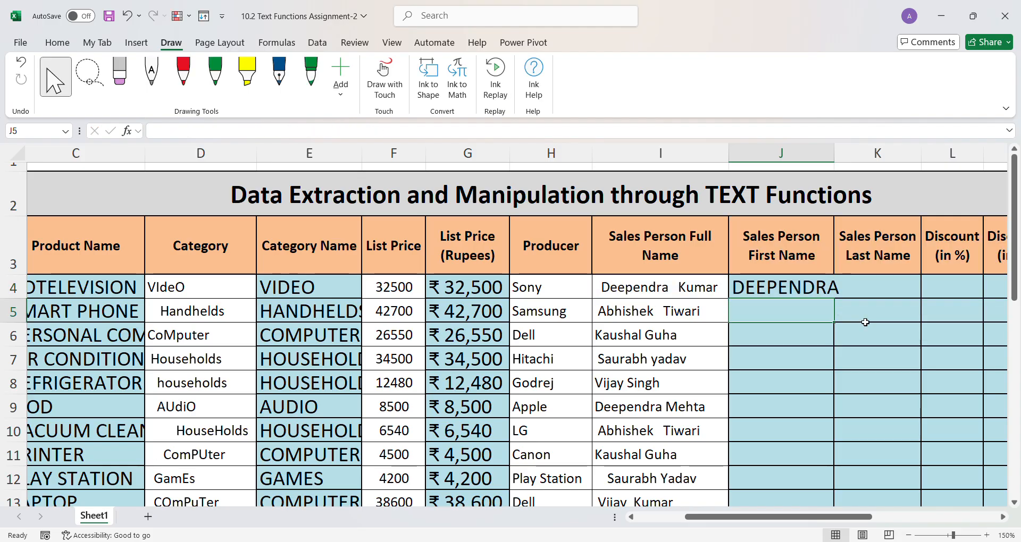
pyautogui.moveTo(834, 154); pyautogui.dragTo(847, 155)
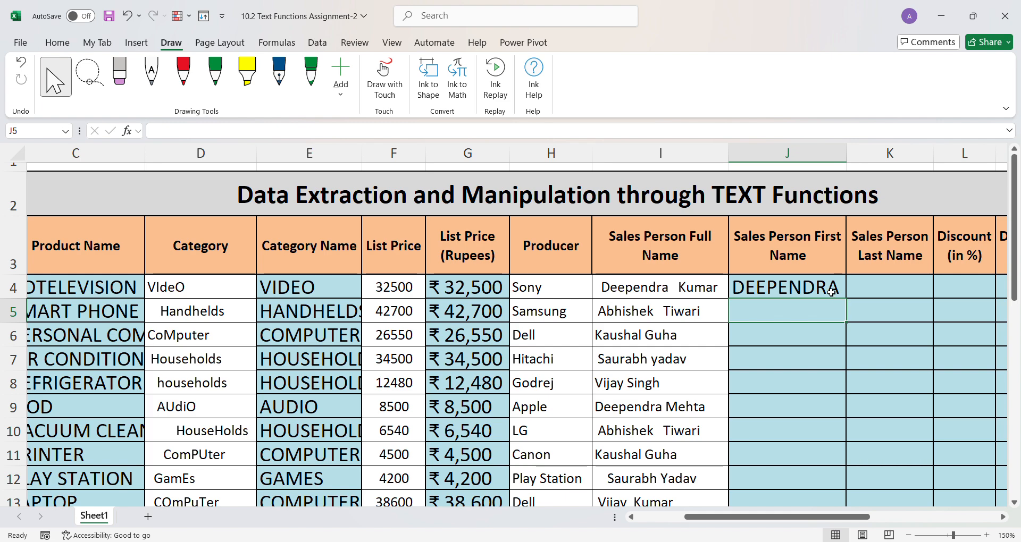
# Step: Display the sheet's formulas instead of their results and autofit column J to show all of J4's formula
pyautogui.press('alt')
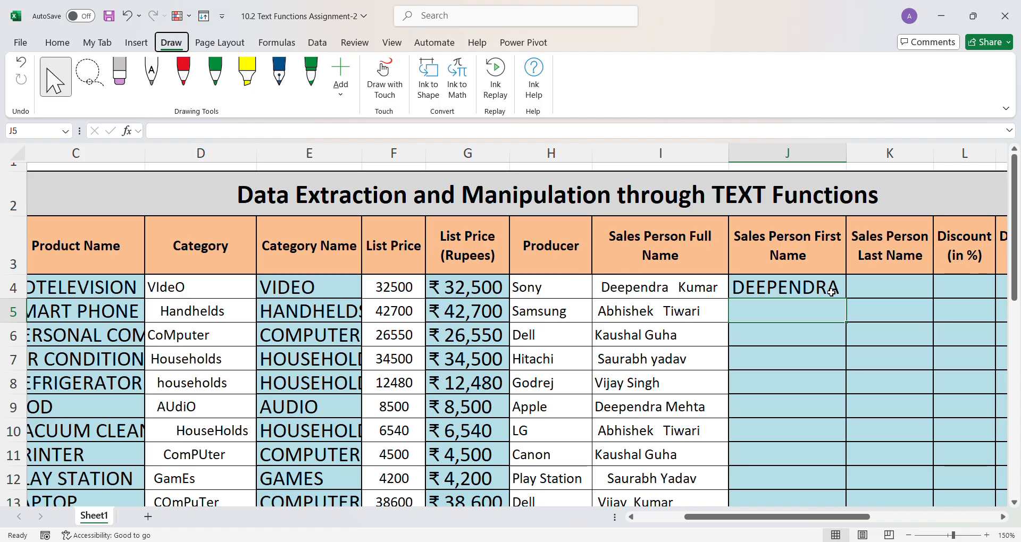
pyautogui.click(831, 292)
pyautogui.hotkey('ctrl', '`')
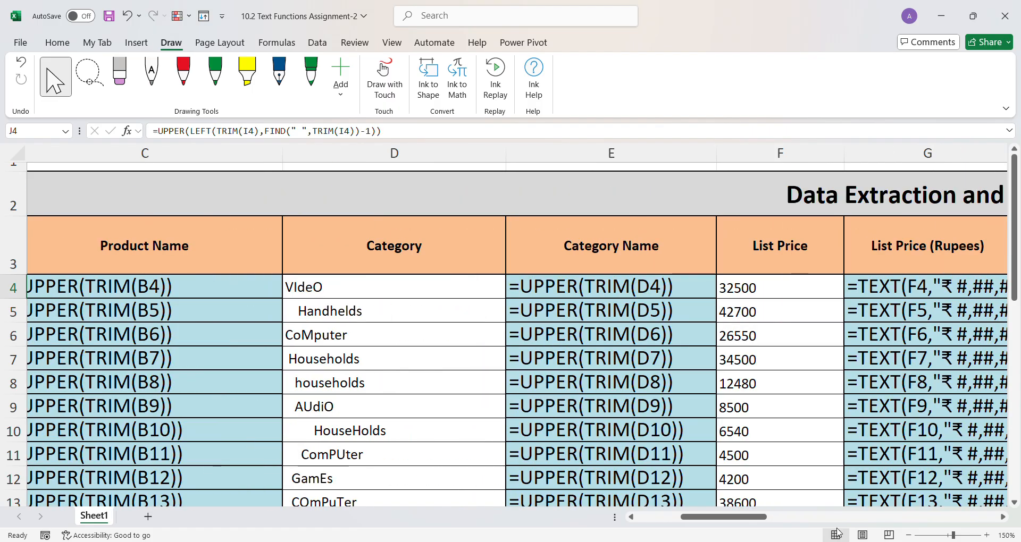
pyautogui.moveTo(736, 518); pyautogui.dragTo(823, 527)
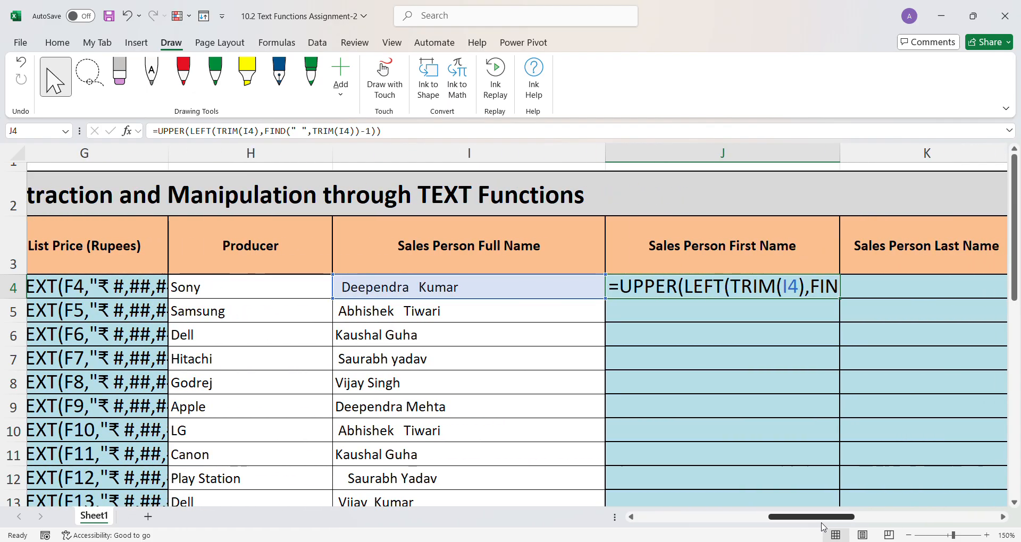
pyautogui.doubleClick(840, 157)
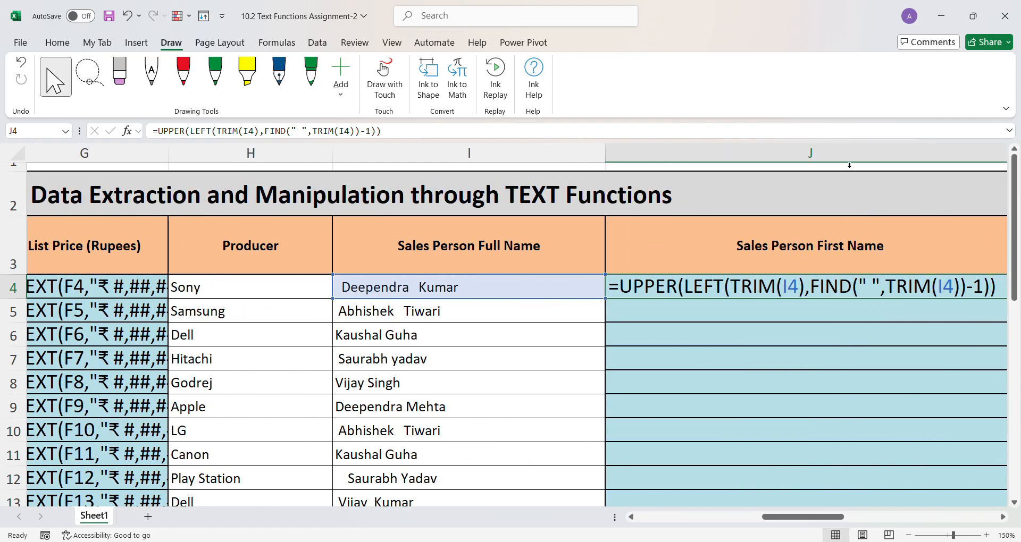
# Step: With the red pen, circle the leading space and tick the name in I4, then underline TRIM(I4) and box LEFT(TRIM(I4) in J4
pyautogui.click(183, 73)
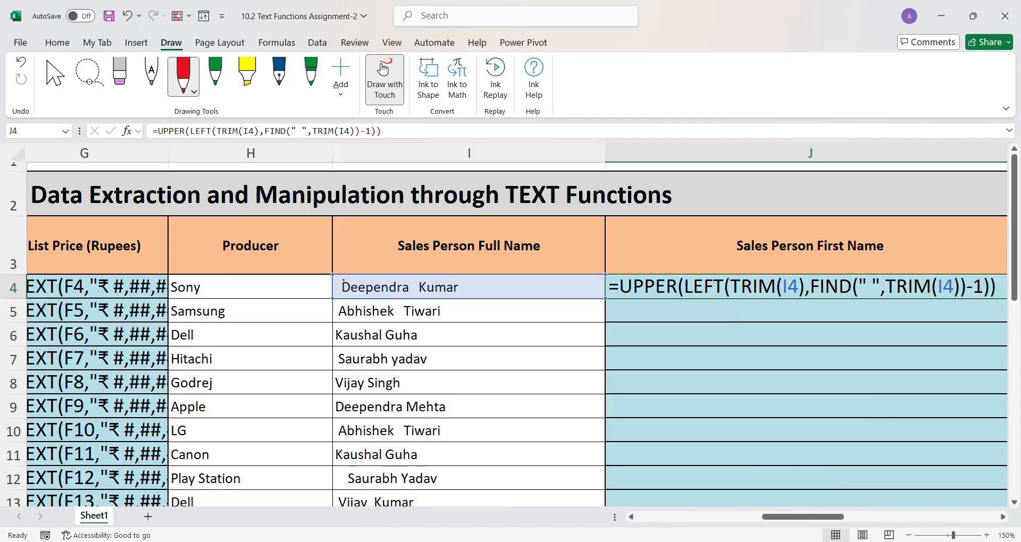
pyautogui.moveTo(340, 278)
pyautogui.mouseDown()
pyautogui.moveTo(336, 301)
pyautogui.moveTo(340, 276)
pyautogui.moveTo(388, 269)
pyautogui.mouseUp()
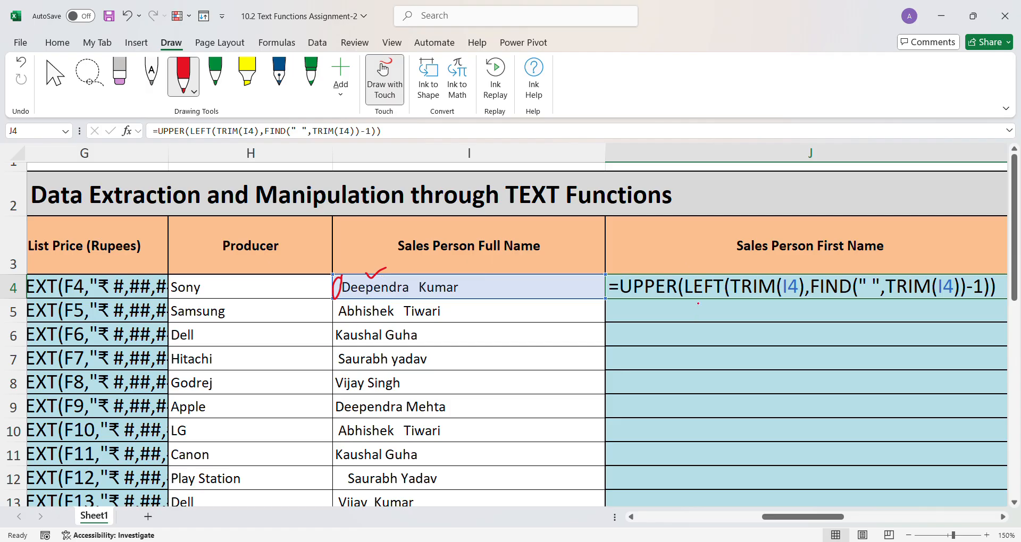
pyautogui.moveTo(736, 299); pyautogui.dragTo(796, 303)
pyautogui.moveTo(687, 302)
pyautogui.mouseDown()
pyautogui.moveTo(810, 302)
pyautogui.moveTo(811, 272)
pyautogui.moveTo(679, 269)
pyautogui.moveTo(681, 301)
pyautogui.mouseUp()
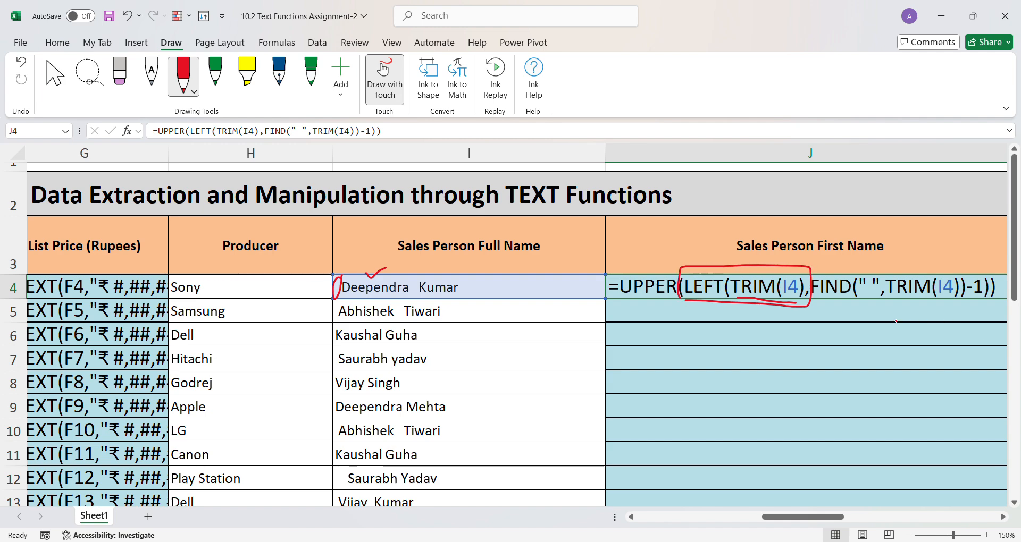
# Step: Circle the space in J4's FIND, underline its TRIM, bracket the FIND part and write 10-1=9 below in red ink
pyautogui.moveTo(869, 277)
pyautogui.mouseDown()
pyautogui.moveTo(862, 294)
pyautogui.moveTo(878, 298)
pyautogui.moveTo(872, 277)
pyautogui.moveTo(947, 305)
pyautogui.mouseUp()
pyautogui.moveTo(823, 305)
pyautogui.mouseDown()
pyautogui.moveTo(824, 321)
pyautogui.moveTo(957, 322)
pyautogui.moveTo(956, 311)
pyautogui.mouseUp()
pyautogui.moveTo(892, 336)
pyautogui.mouseDown()
pyautogui.moveTo(890, 351)
pyautogui.moveTo(919, 348)
pyautogui.moveTo(912, 337)
pyautogui.moveTo(951, 353)
pyautogui.moveTo(983, 351)
pyautogui.moveTo(993, 336)
pyautogui.moveTo(990, 366)
pyautogui.mouseUp()
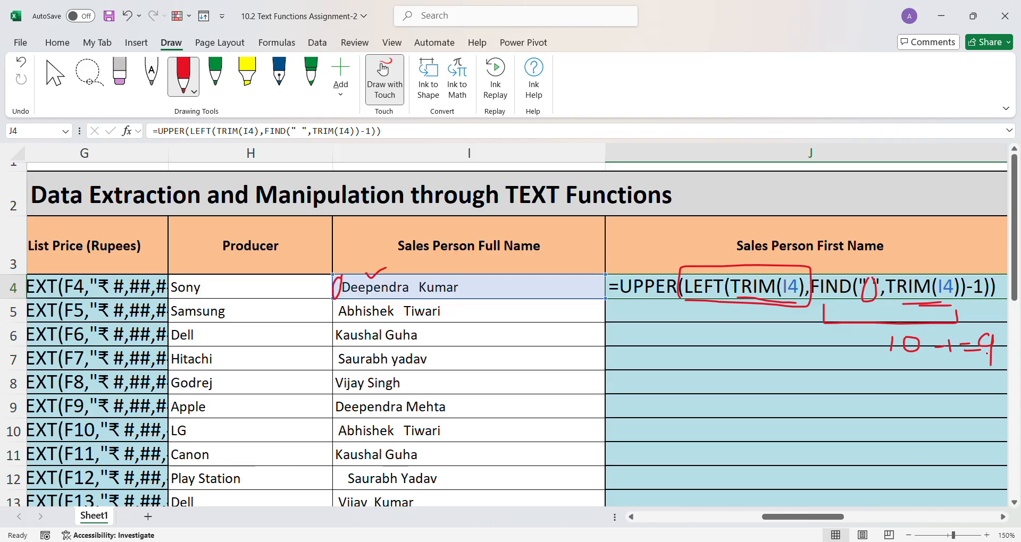
# Step: Bracket the LEFT part in red, add an arrow below its I4 reference, underline the 9 and box the first name in I4
pyautogui.moveTo(694, 307)
pyautogui.mouseDown()
pyautogui.moveTo(693, 401)
pyautogui.moveTo(904, 407)
pyautogui.moveTo(990, 376)
pyautogui.mouseUp()
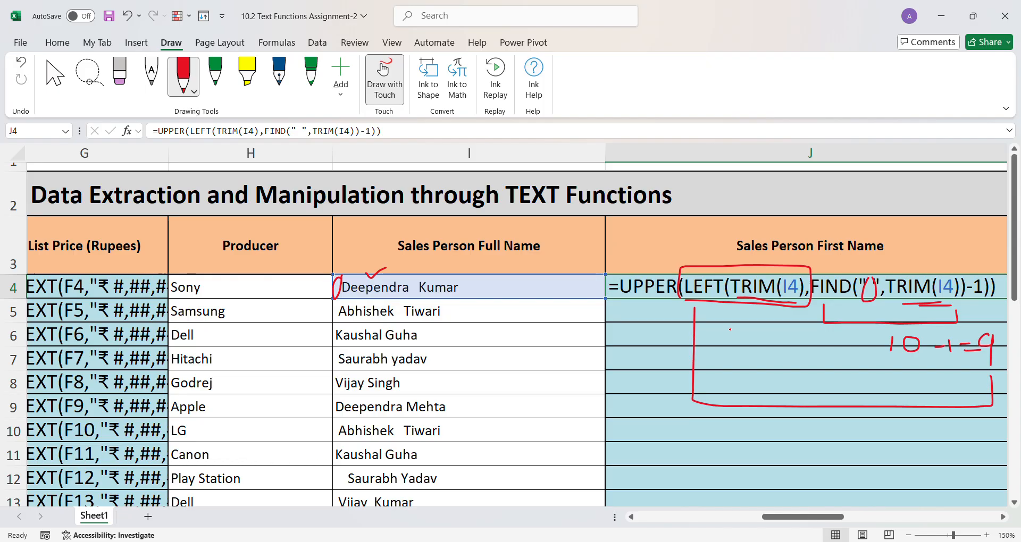
pyautogui.moveTo(793, 294)
pyautogui.mouseDown()
pyautogui.moveTo(789, 341)
pyautogui.moveTo(775, 351)
pyautogui.moveTo(794, 353)
pyautogui.mouseUp()
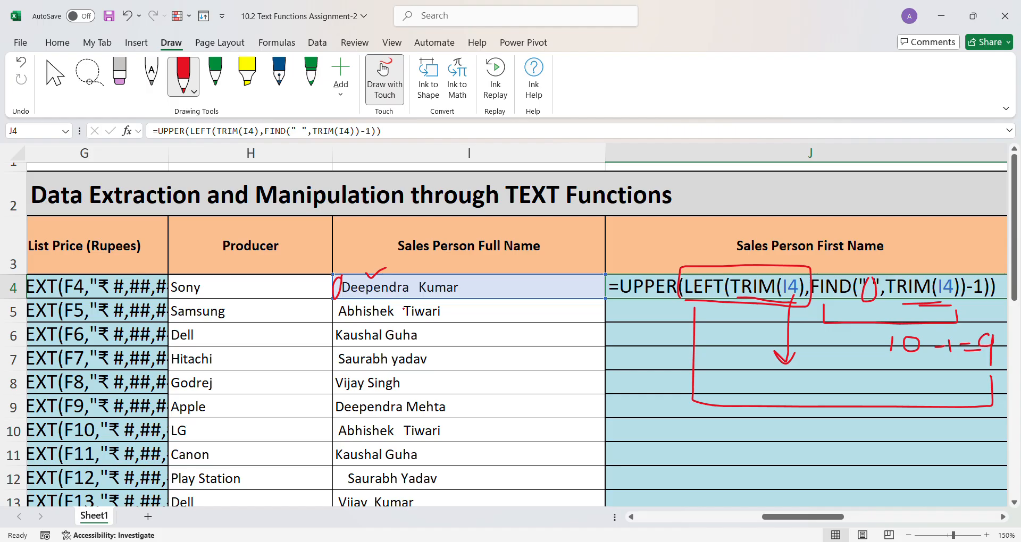
pyautogui.moveTo(974, 363); pyautogui.dragTo(1000, 369)
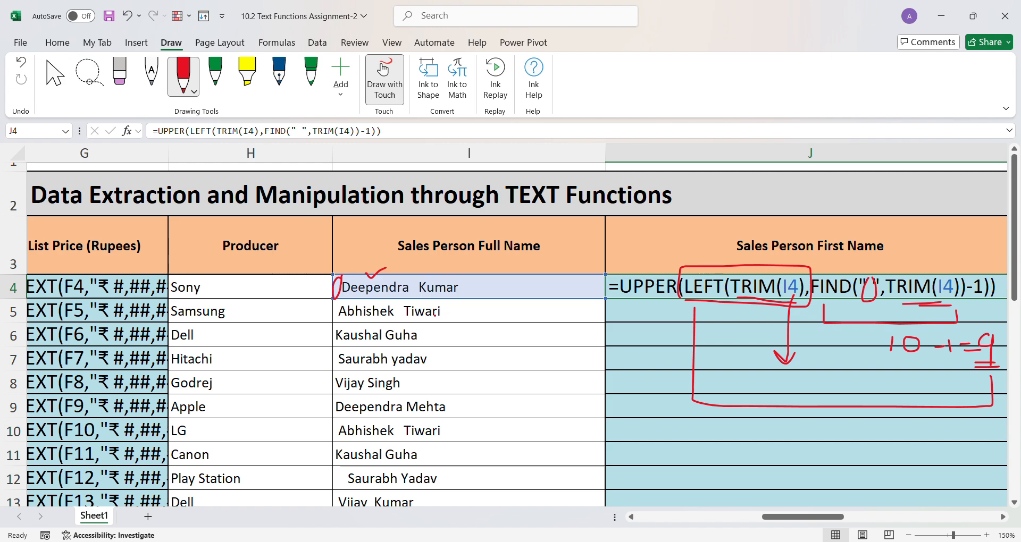
pyautogui.moveTo(340, 281)
pyautogui.mouseDown()
pyautogui.moveTo(344, 300)
pyautogui.moveTo(409, 300)
pyautogui.moveTo(414, 287)
pyautogui.moveTo(348, 280)
pyautogui.mouseUp()
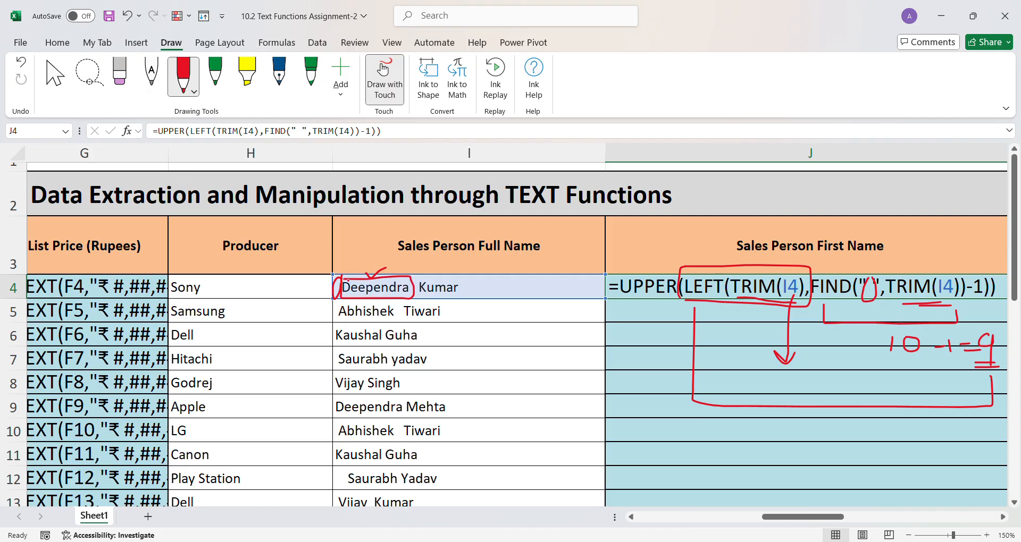
# Step: Tick UPPER in red, bracket the whole formula beneath it and handwrite the first name in capitals
pyautogui.moveTo(638, 270)
pyautogui.mouseDown()
pyautogui.moveTo(646, 279)
pyautogui.moveTo(669, 263)
pyautogui.mouseUp()
pyautogui.moveTo(632, 315)
pyautogui.mouseDown()
pyautogui.moveTo(634, 411)
pyautogui.moveTo(732, 437)
pyautogui.moveTo(1007, 444)
pyautogui.mouseUp()
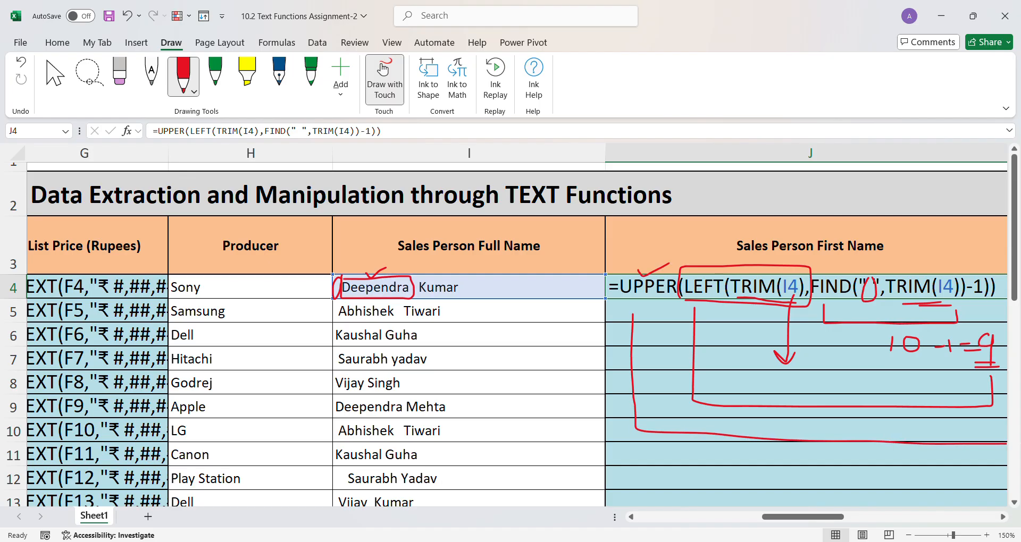
pyautogui.moveTo(773, 431)
pyautogui.mouseDown()
pyautogui.moveTo(774, 412)
pyautogui.moveTo(791, 421)
pyautogui.moveTo(763, 431)
pyautogui.moveTo(813, 409)
pyautogui.moveTo(836, 428)
pyautogui.mouseUp()
pyautogui.moveTo(836, 410)
pyautogui.mouseDown()
pyautogui.moveTo(846, 407)
pyautogui.moveTo(864, 433)
pyautogui.moveTo(871, 418)
pyautogui.moveTo(860, 418)
pyautogui.moveTo(888, 431)
pyautogui.mouseUp()
pyautogui.moveTo(888, 415)
pyautogui.mouseDown()
pyautogui.moveTo(892, 408)
pyautogui.moveTo(898, 431)
pyautogui.moveTo(924, 430)
pyautogui.moveTo(926, 411)
pyautogui.moveTo(937, 432)
pyautogui.moveTo(965, 438)
pyautogui.mouseUp()
pyautogui.moveTo(967, 416)
pyautogui.mouseDown()
pyautogui.moveTo(977, 424)
pyautogui.moveTo(970, 429)
pyautogui.mouseUp()
pyautogui.moveTo(971, 429)
pyautogui.mouseDown()
pyautogui.moveTo(989, 439)
pyautogui.moveTo(999, 418)
pyautogui.moveTo(1006, 430)
pyautogui.mouseUp()
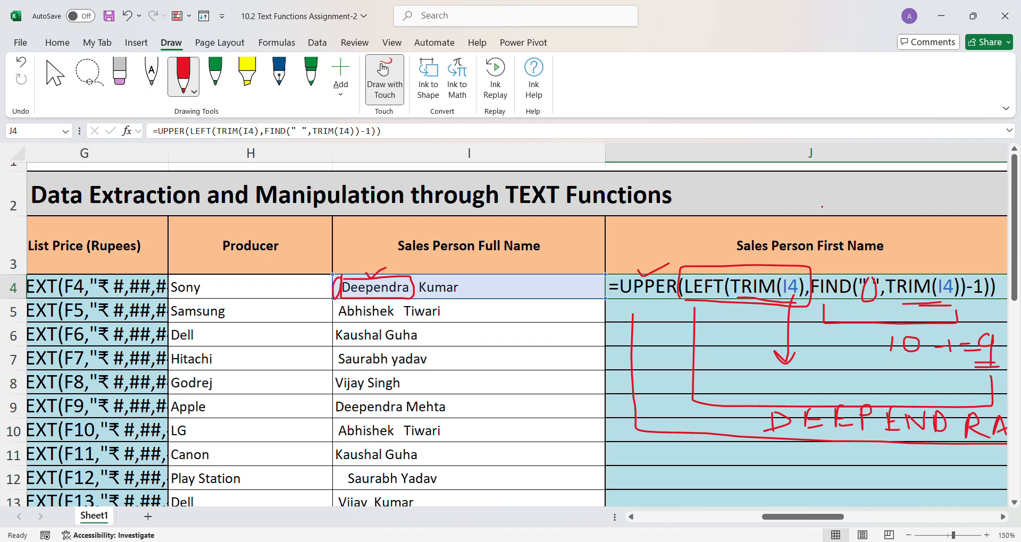
# Step: Number the functions in J4's formula 1 to 5 with the green pen, from the innermost TRIM out to UPPER
pyautogui.click(213, 77)
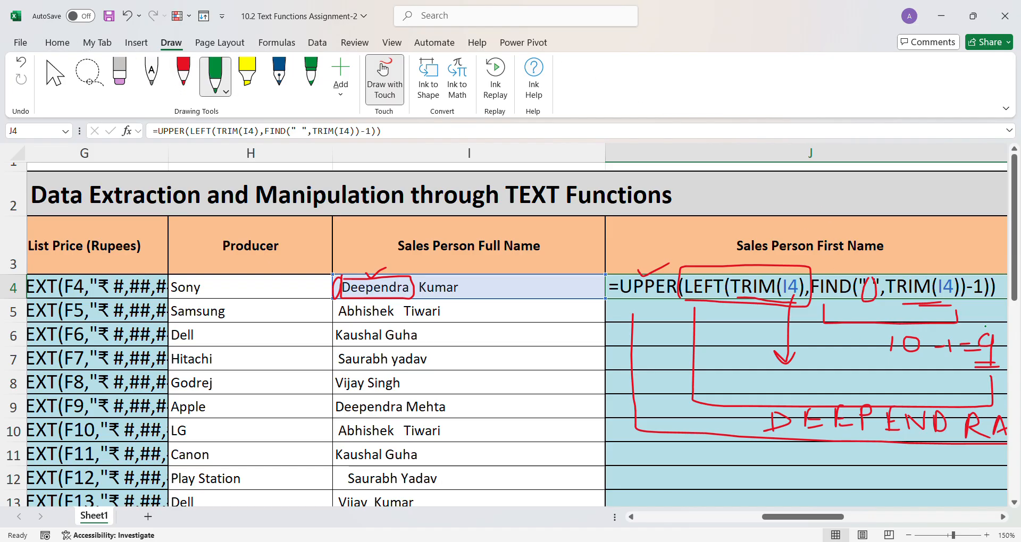
pyautogui.moveTo(917, 261); pyautogui.dragTo(920, 273)
pyautogui.moveTo(831, 260); pyautogui.dragTo(840, 270)
pyautogui.moveTo(747, 253); pyautogui.dragTo(749, 265)
pyautogui.moveTo(692, 250); pyautogui.dragTo(702, 259)
pyautogui.moveTo(643, 246)
pyautogui.mouseDown()
pyautogui.moveTo(652, 255)
pyautogui.moveTo(642, 261)
pyautogui.moveTo(656, 245)
pyautogui.mouseUp()
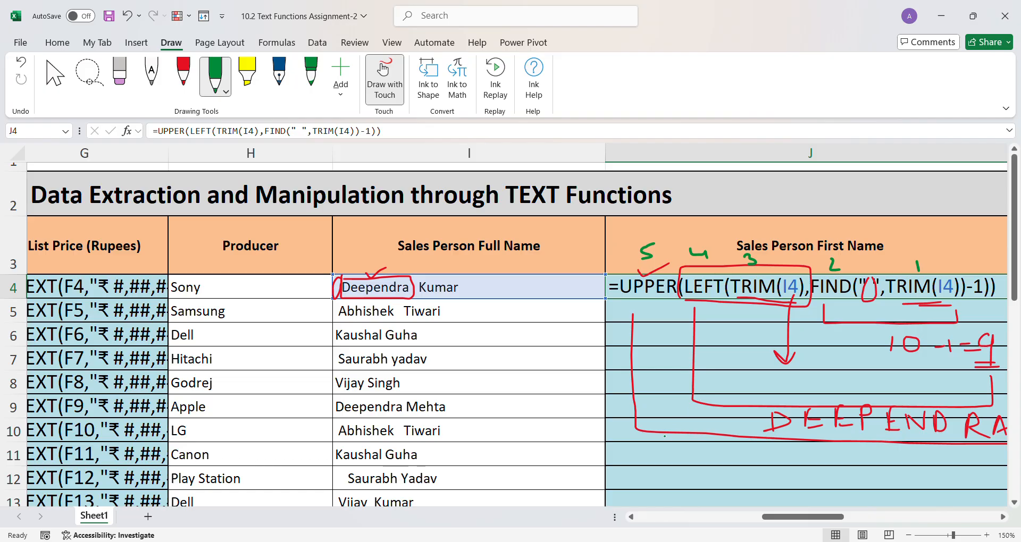
# Step: Undo the green numbers, all red ink marks on J4's formula and the box around the first name in I4
pyautogui.hscroll(3, 661, 441)
pyautogui.hotkey('ctrl', 'z')
pyautogui.hotkey('ctrl', 'z')
pyautogui.hotkey('ctrl', 'z')
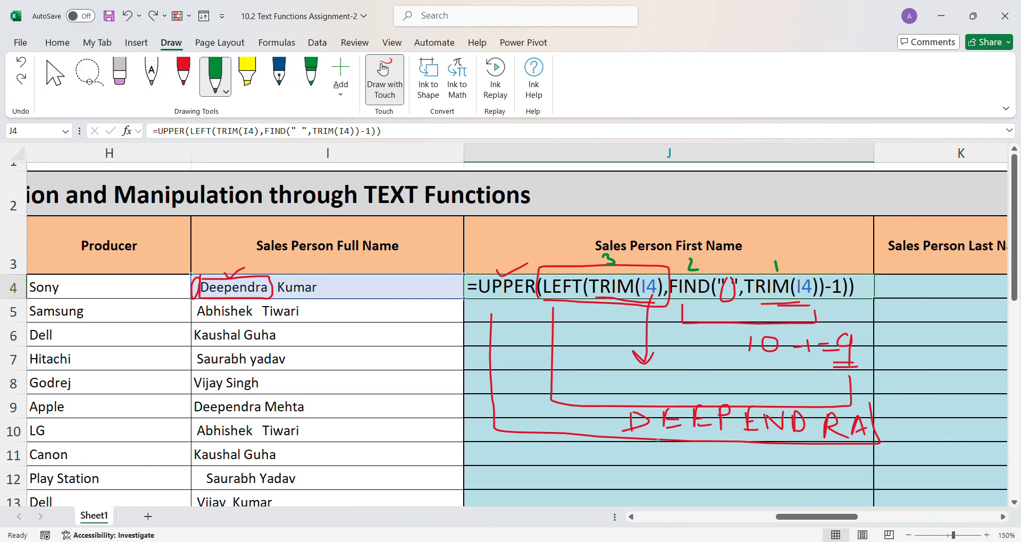
pyautogui.hotkey('ctrl', 'z')
pyautogui.hotkey('ctrl', 'z')
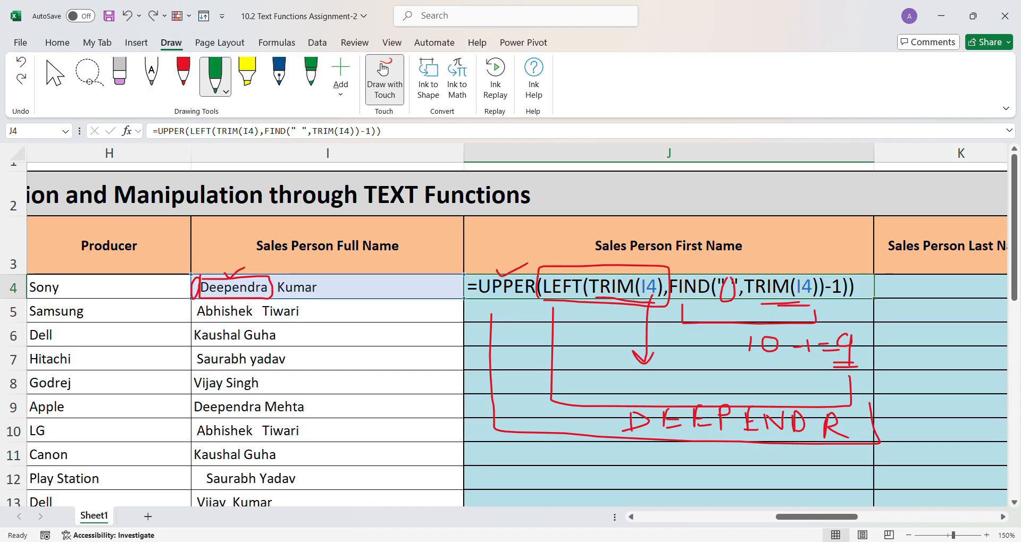
pyautogui.hotkey('ctrl', 'z')
pyautogui.hotkey('ctrl', 'z')
pyautogui.hotkey('ctrl', 'z')
pyautogui.hotkey('ctrl', 'z')
pyautogui.hotkey('ctrl', 'z')
pyautogui.hotkey('ctrl', 'z')
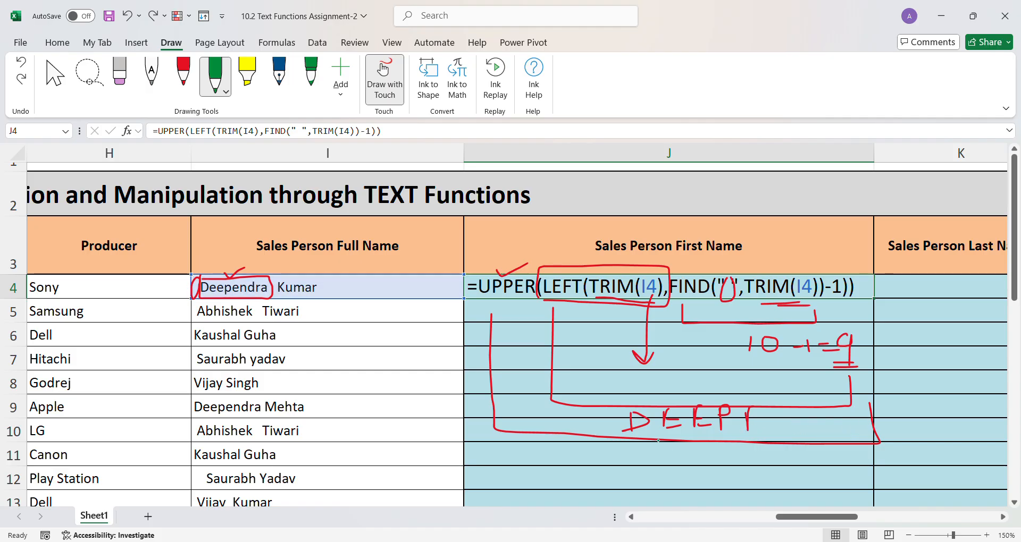
pyautogui.hotkey('ctrl', 'z')
pyautogui.hotkey('ctrl', 'z')
pyautogui.hotkey('ctrl', 'z')
pyautogui.hotkey('ctrl', 'z')
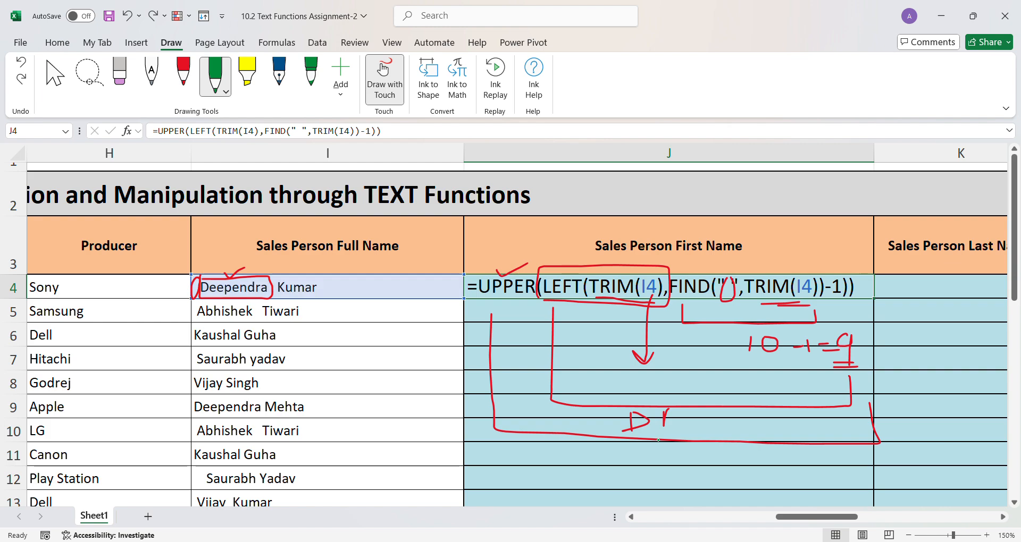
pyautogui.hotkey('ctrl', 'z')
pyautogui.hotkey('ctrl', 'z')
pyautogui.hotkey('ctrl', 'z')
pyautogui.hotkey('ctrl', 'z')
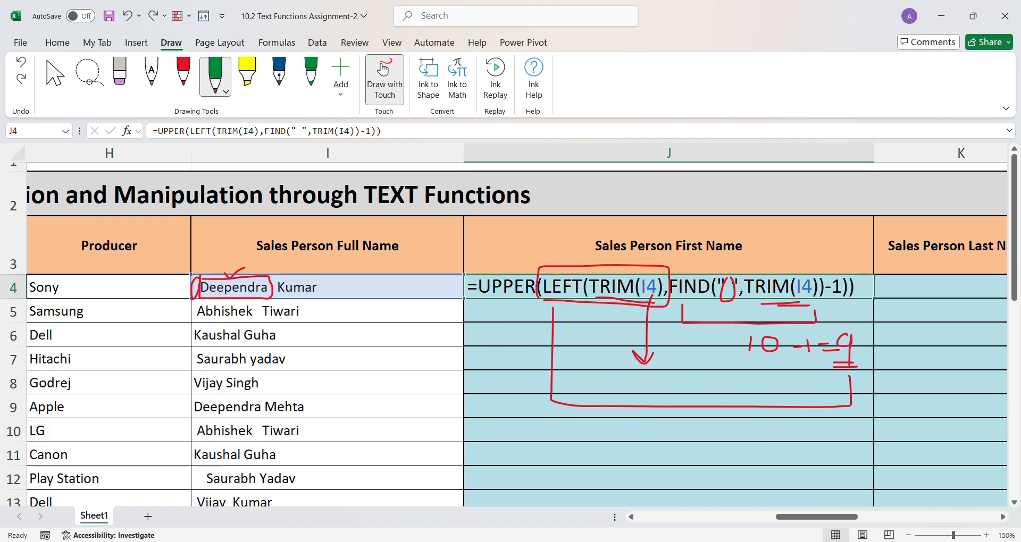
pyautogui.hotkey('ctrl', 'z')
pyautogui.hotkey('ctrl', 'z')
pyautogui.hotkey('ctrl', 'z')
pyautogui.hotkey('ctrl', 'z')
pyautogui.hotkey('ctrl', 'z')
pyautogui.hotkey('ctrl', 'z')
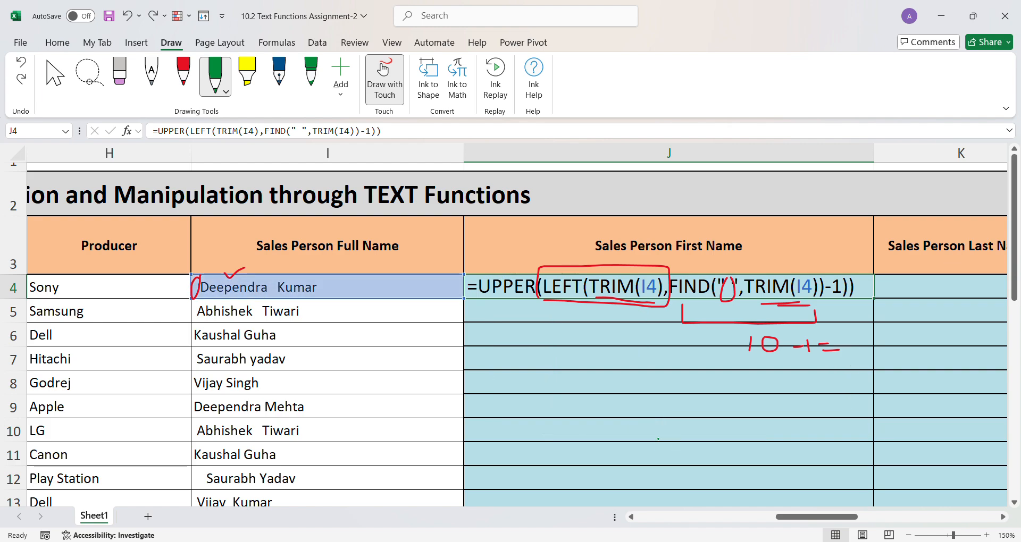
pyautogui.hotkey('ctrl', 'z')
pyautogui.hotkey('ctrl', 'z')
pyautogui.hotkey('ctrl', 'z')
pyautogui.hotkey('ctrl', 'z')
pyautogui.hotkey('ctrl', 'z')
pyautogui.hotkey('ctrl', 'z')
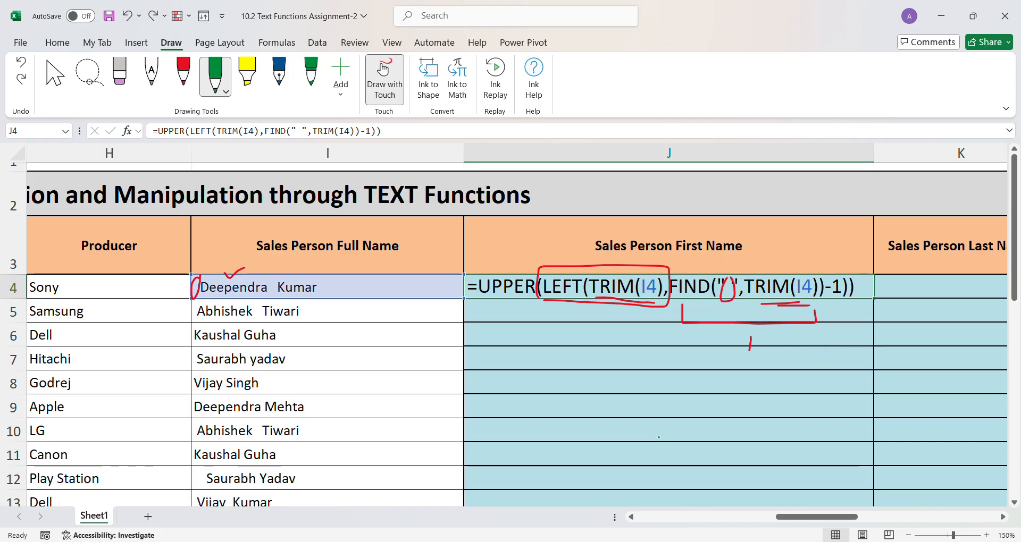
pyautogui.hotkey('ctrl', 'z')
pyautogui.hotkey('ctrl', 'z')
pyautogui.hotkey('ctrl', 'z')
pyautogui.hotkey('ctrl', 'z')
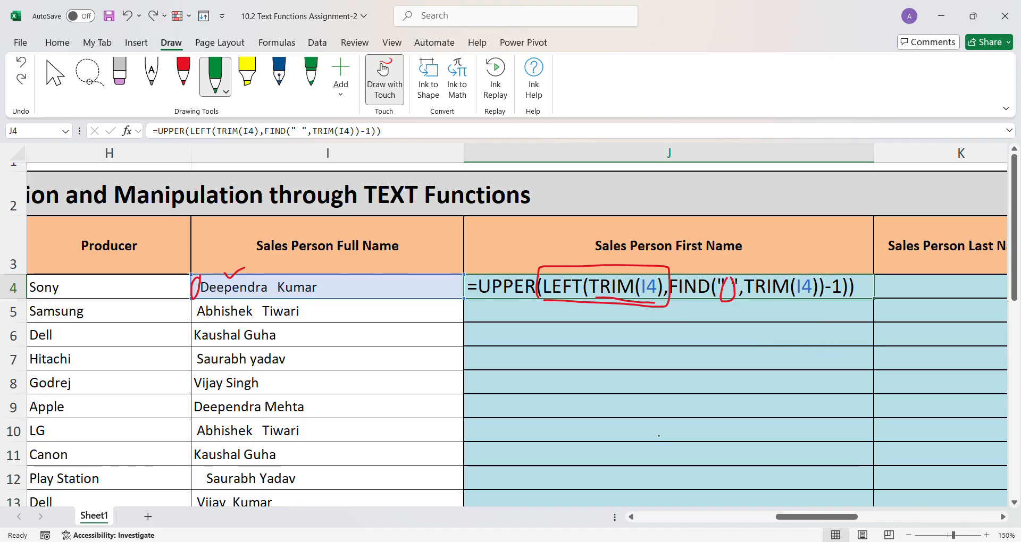
pyautogui.hotkey('ctrl', 'z')
pyautogui.hotkey('ctrl', 'z')
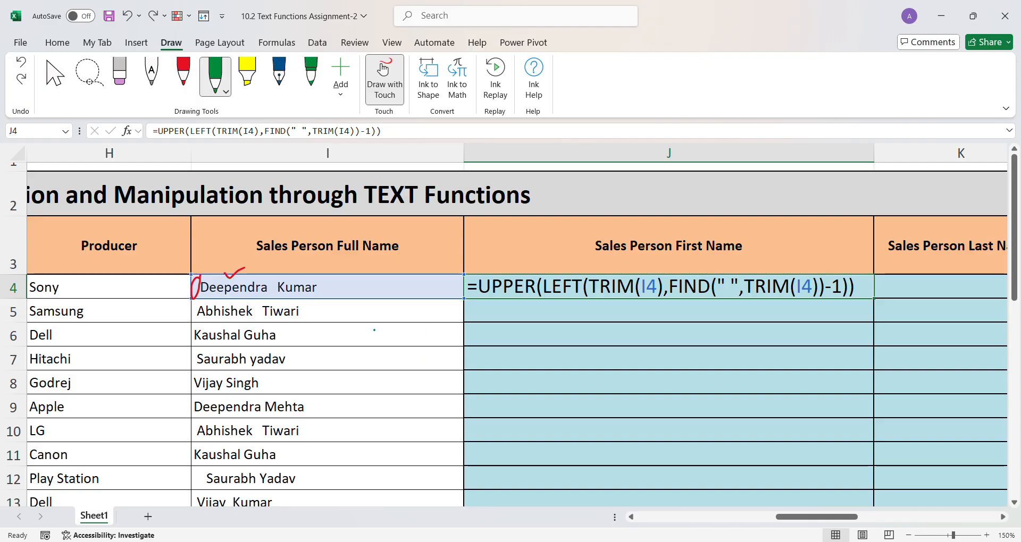
# Step: Delete the red ink loop around the leading space in I4 and the red tick above the name
pyautogui.click(55, 77)
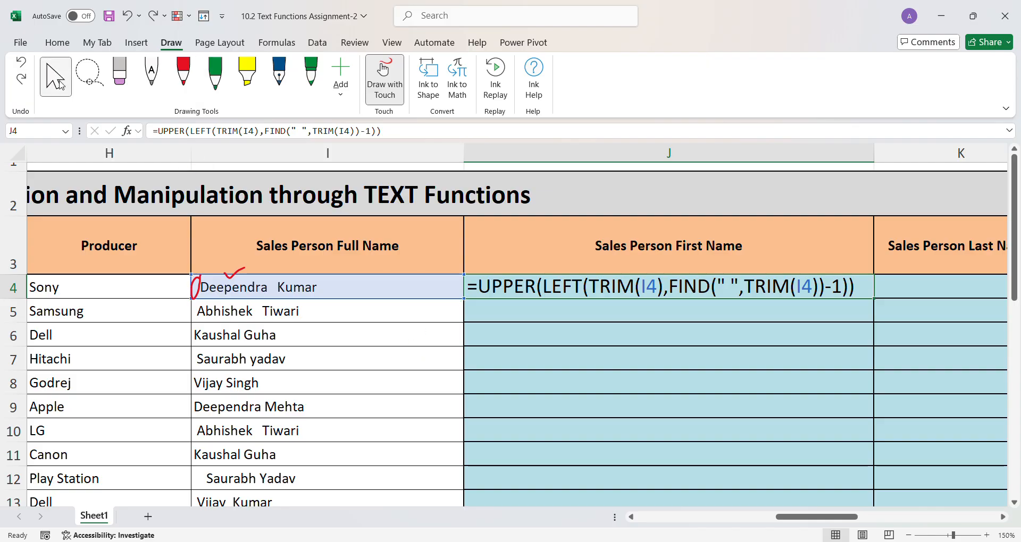
pyautogui.click(459, 293)
pyautogui.click(196, 285)
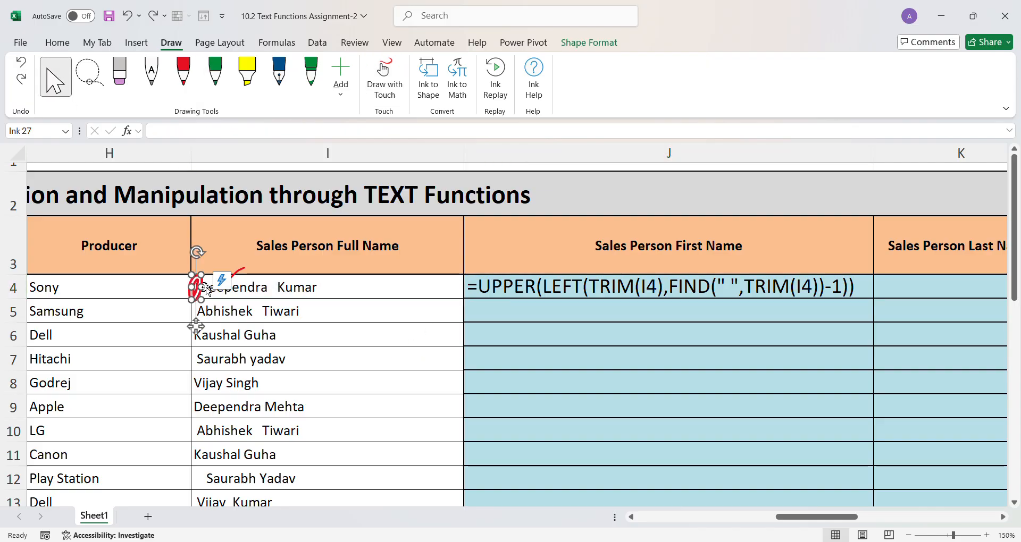
pyautogui.press('Delete')
pyautogui.click(228, 273)
pyautogui.press('Delete')
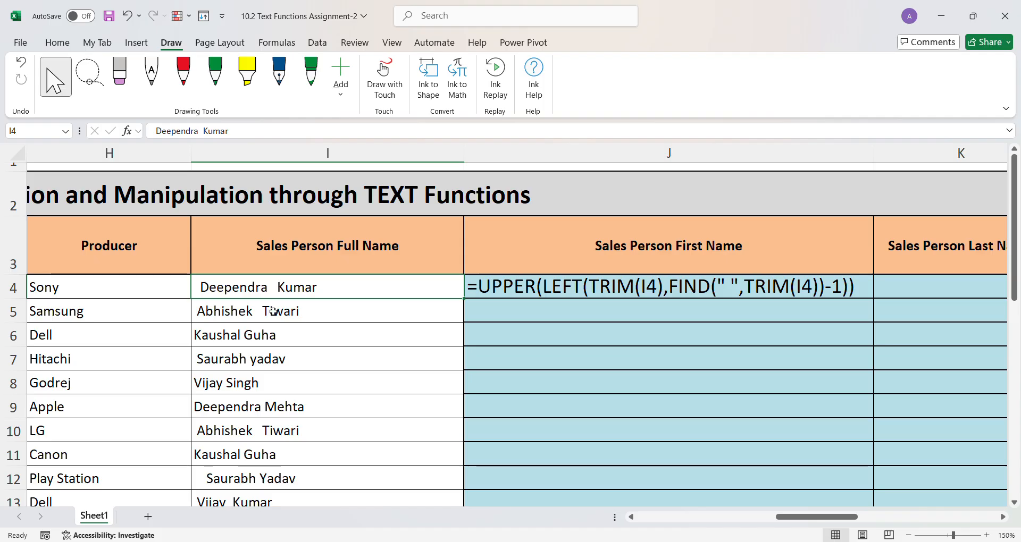
# Step: Switch the sheet from formulas back to results and fill J4's first-name formula down the column
pyautogui.click(328, 316)
pyautogui.doubleClick(590, 293)
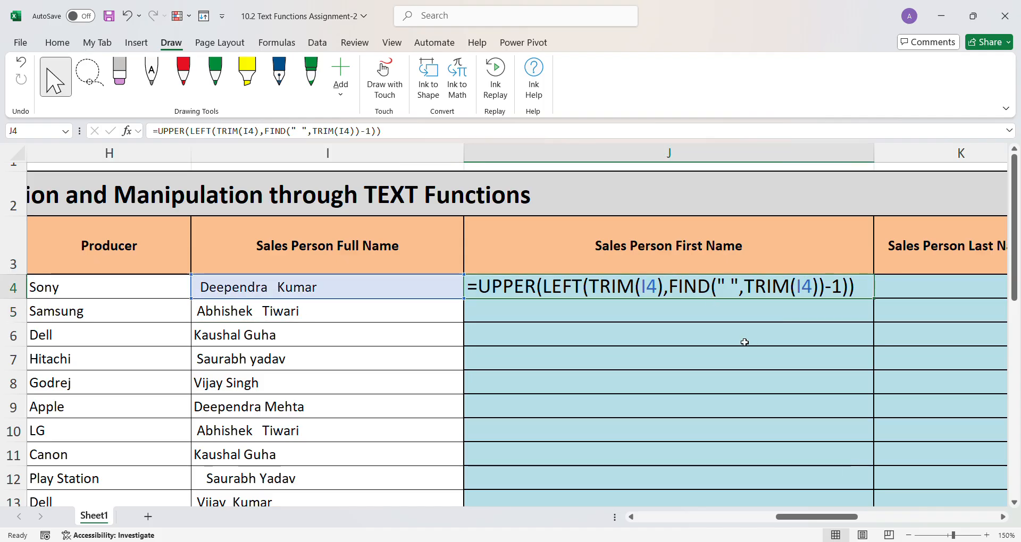
pyautogui.hotkey('ctrl', 'Return')
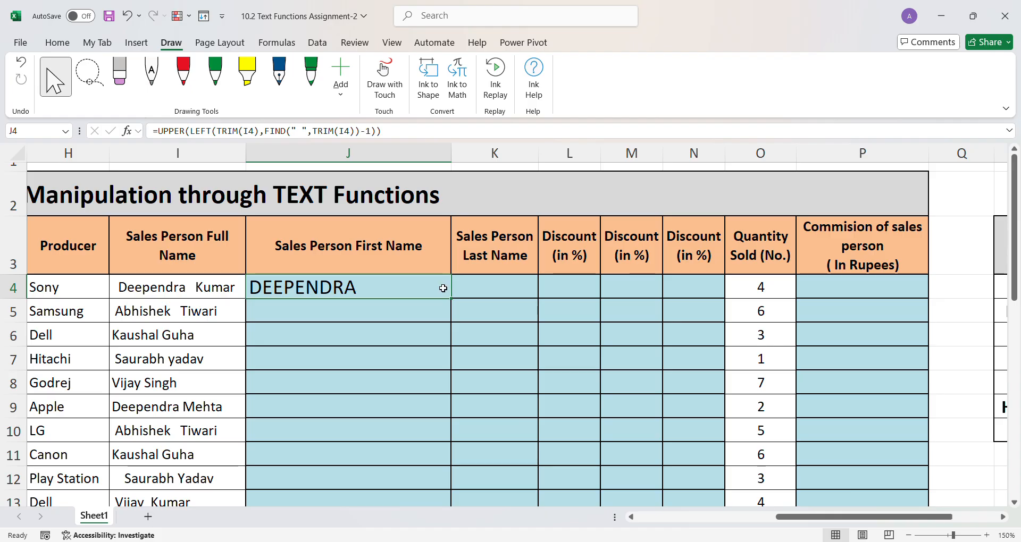
pyautogui.doubleClick(451, 297)
# Step: Enter =FIND(" ",TRIM(I4)) in K4 to locate the space in the trimmed full name
pyautogui.click(512, 290)
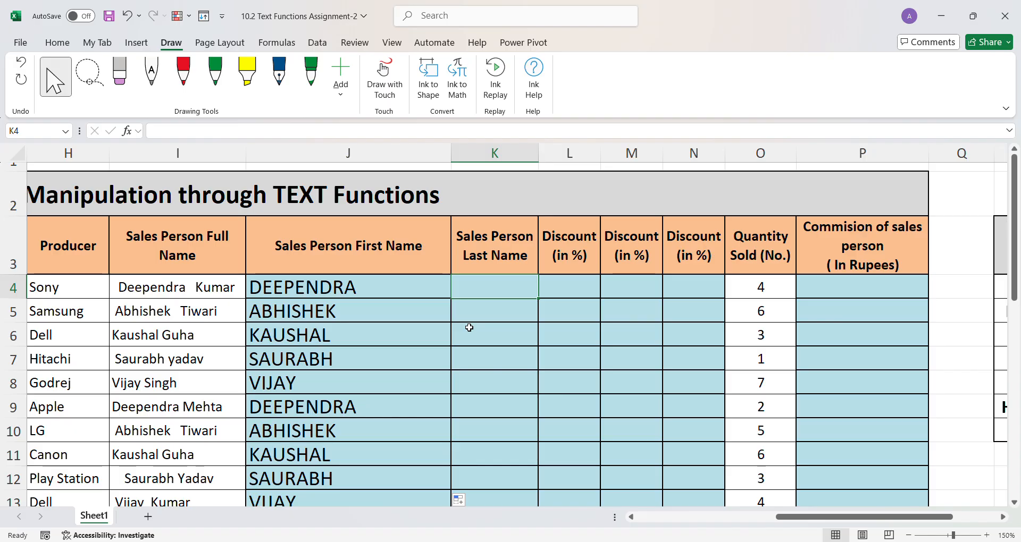
pyautogui.write('=')
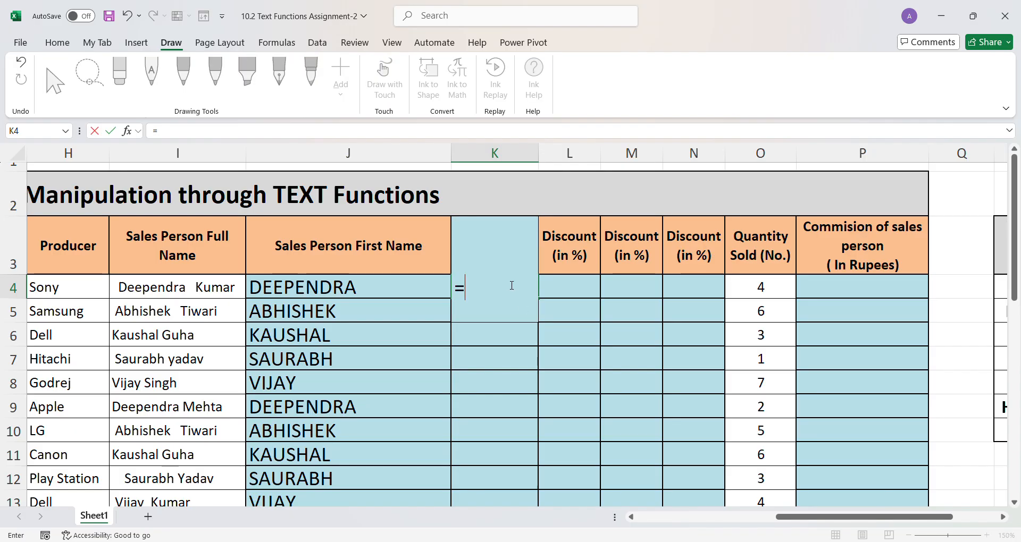
pyautogui.write('FIND(" ",')
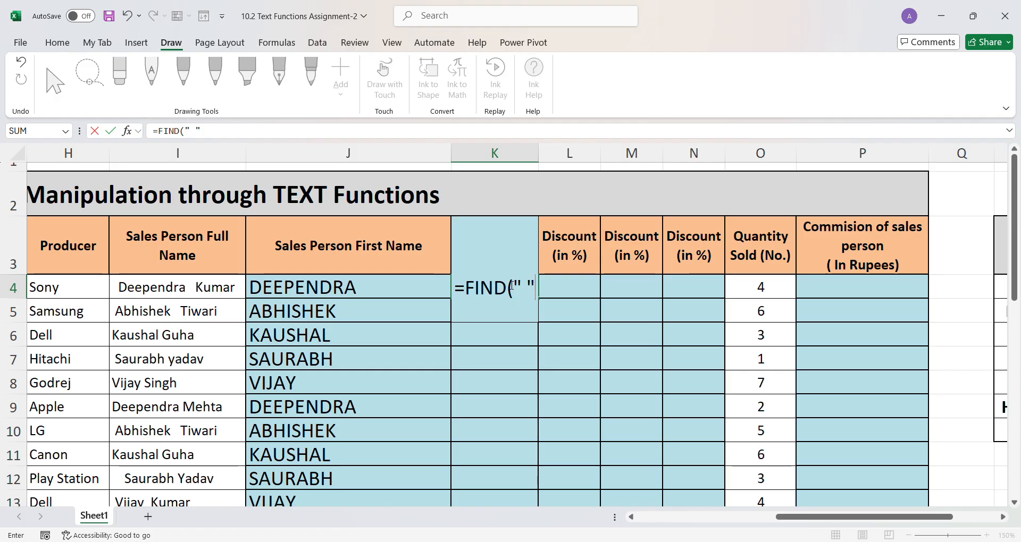
pyautogui.write('TRIM')
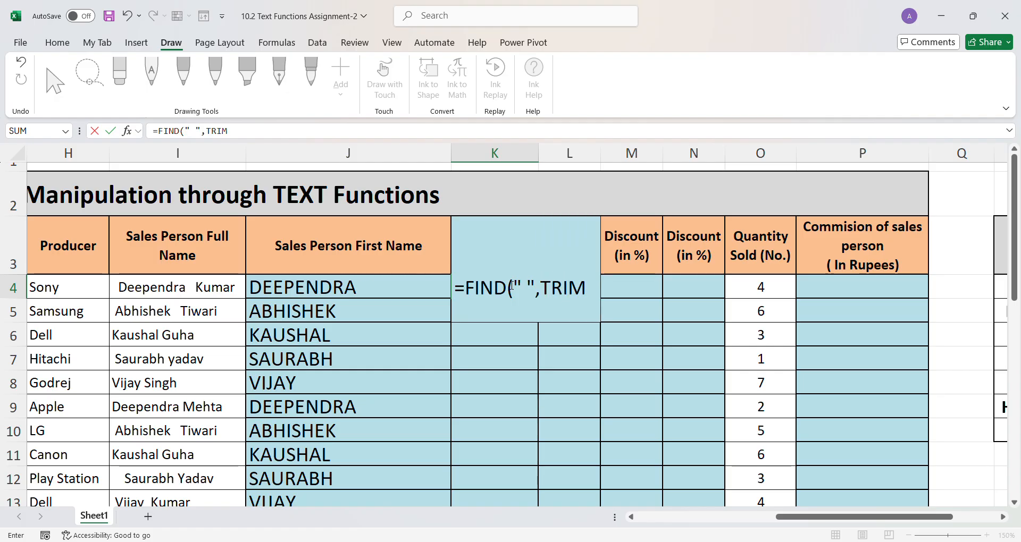
pyautogui.write('(')
pyautogui.click(200, 289)
pyautogui.write('))')
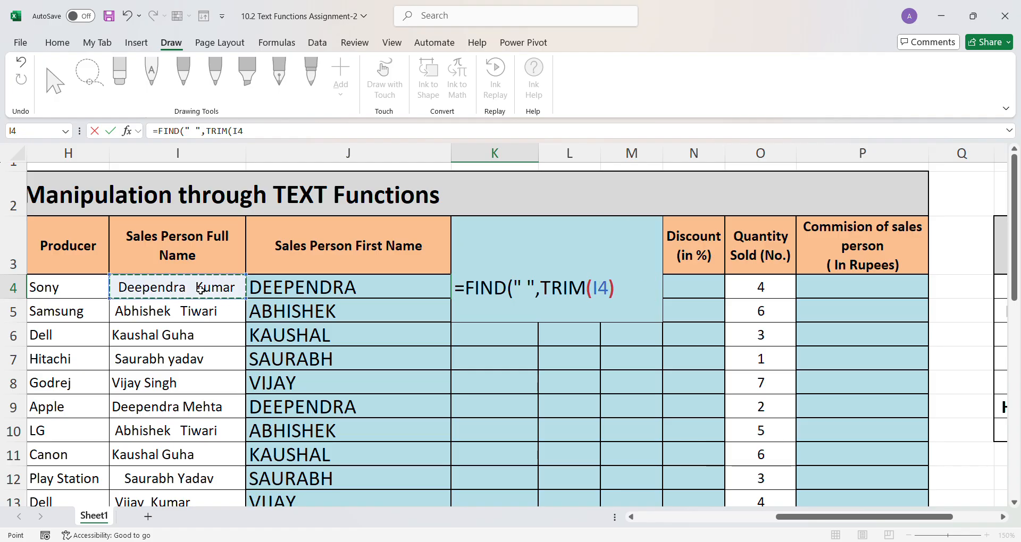
pyautogui.press('Return')
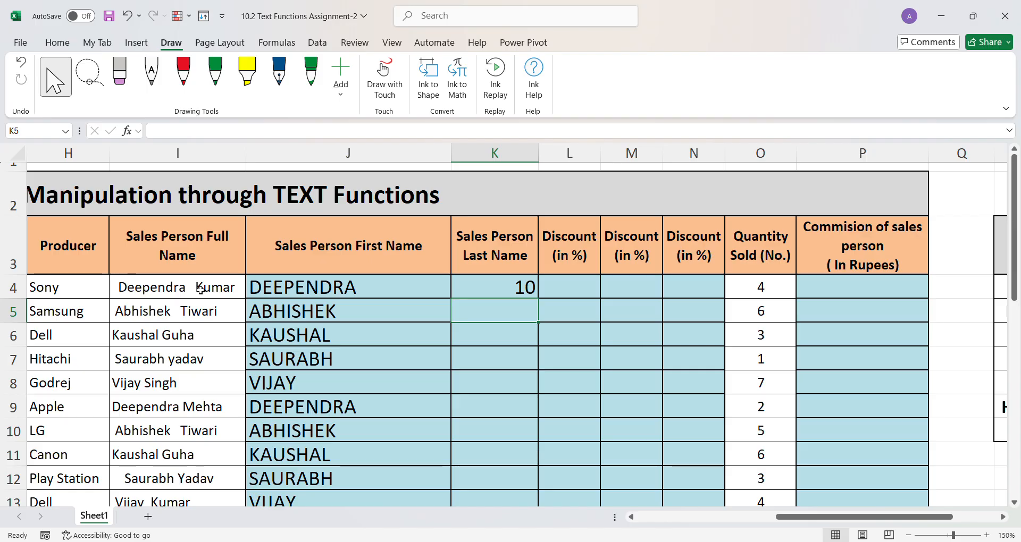
# Step: Extend K4's formula to =LEN(TRIM(I4))-FIND(" ",TRIM(I4)) to count the last name's characters
pyautogui.doubleClick(462, 288)
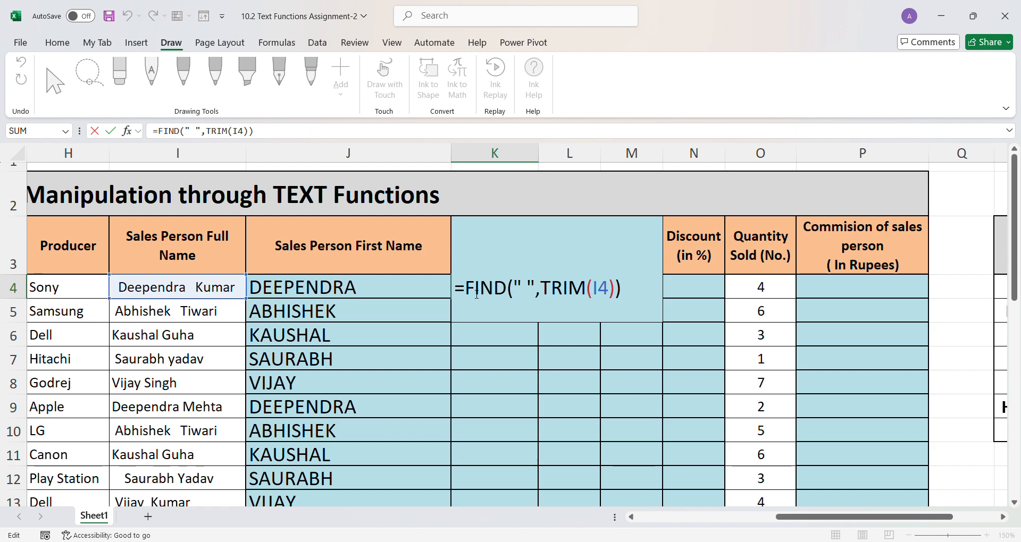
pyautogui.write('LEN')
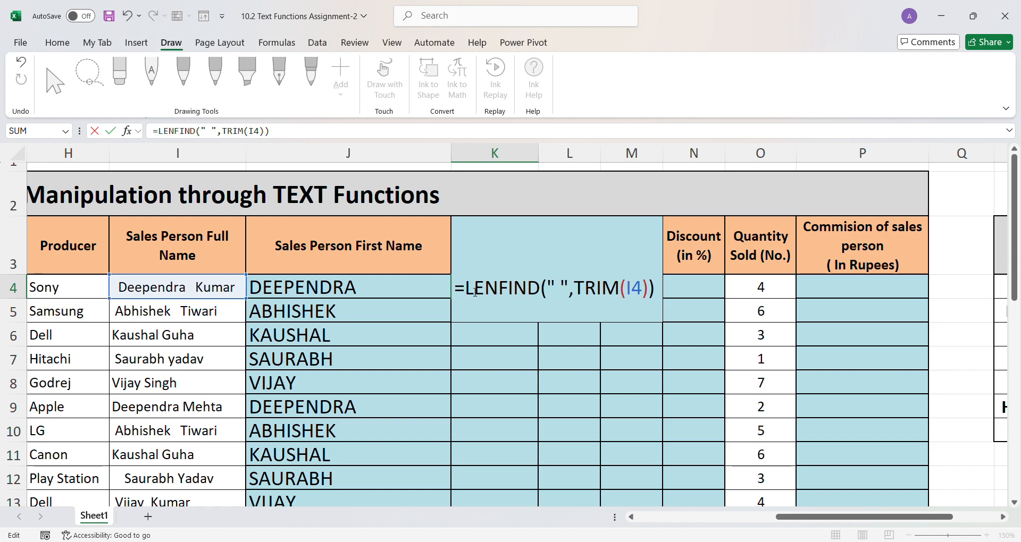
pyautogui.write('(TR')
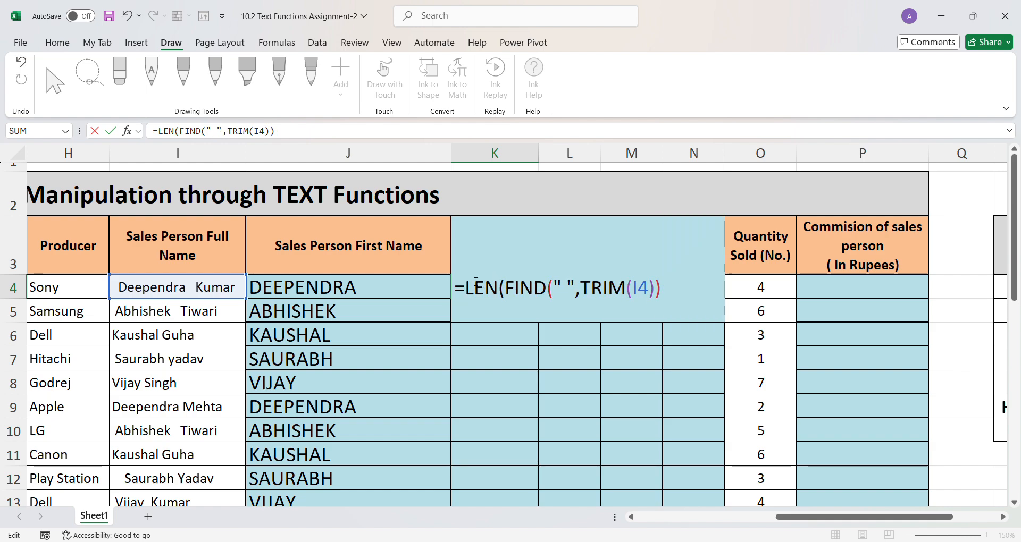
pyautogui.write('IM(')
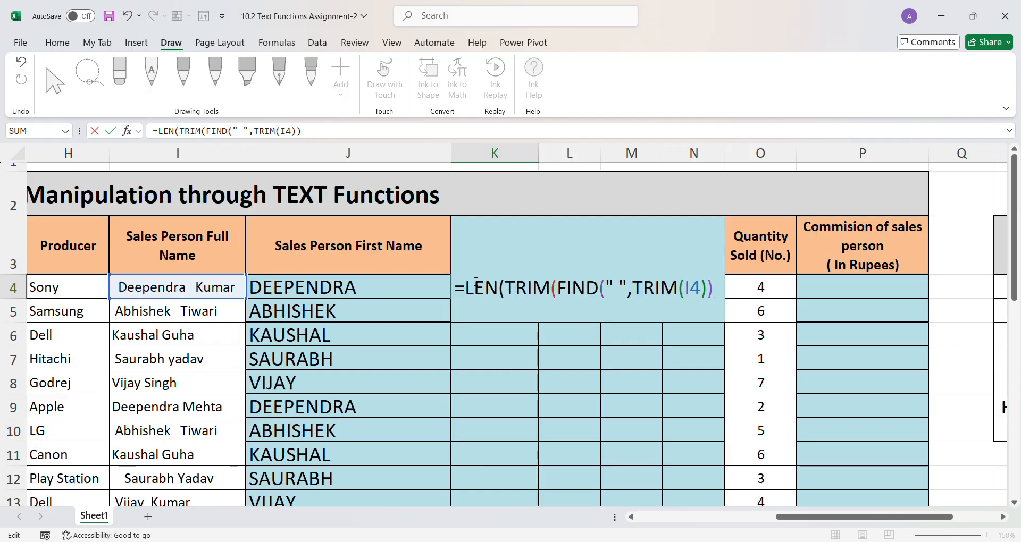
pyautogui.click(186, 290)
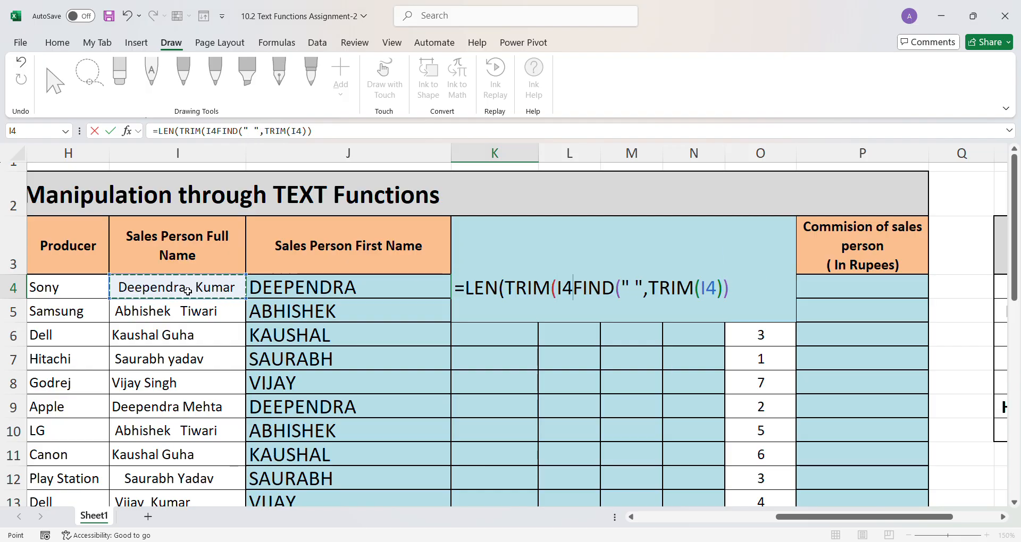
pyautogui.write(')')
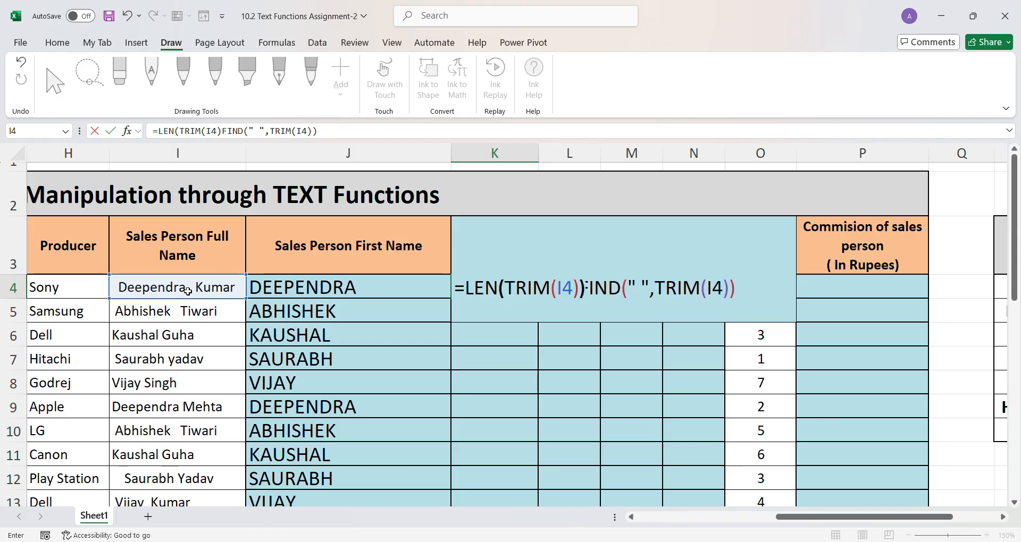
pyautogui.write(')-')
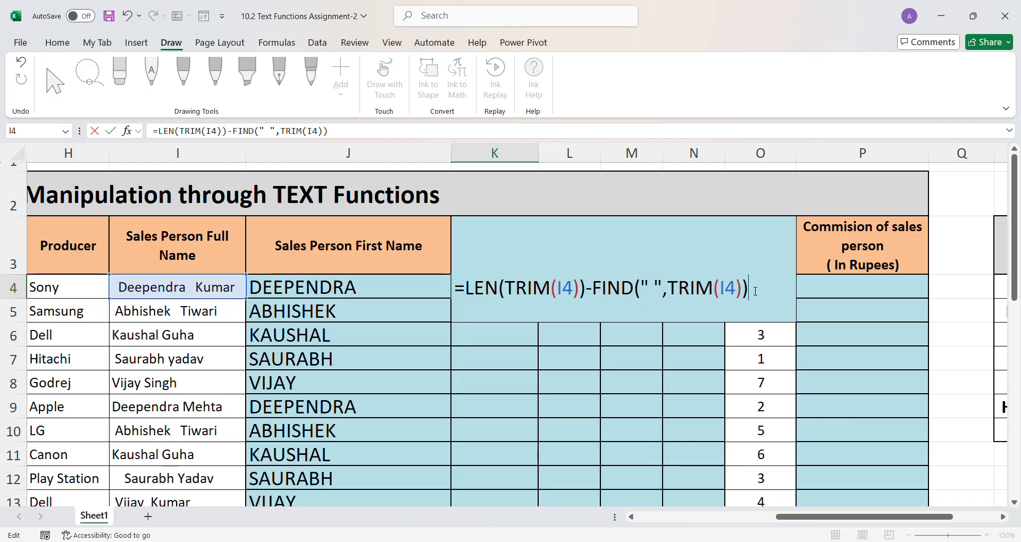
pyautogui.press('Return')
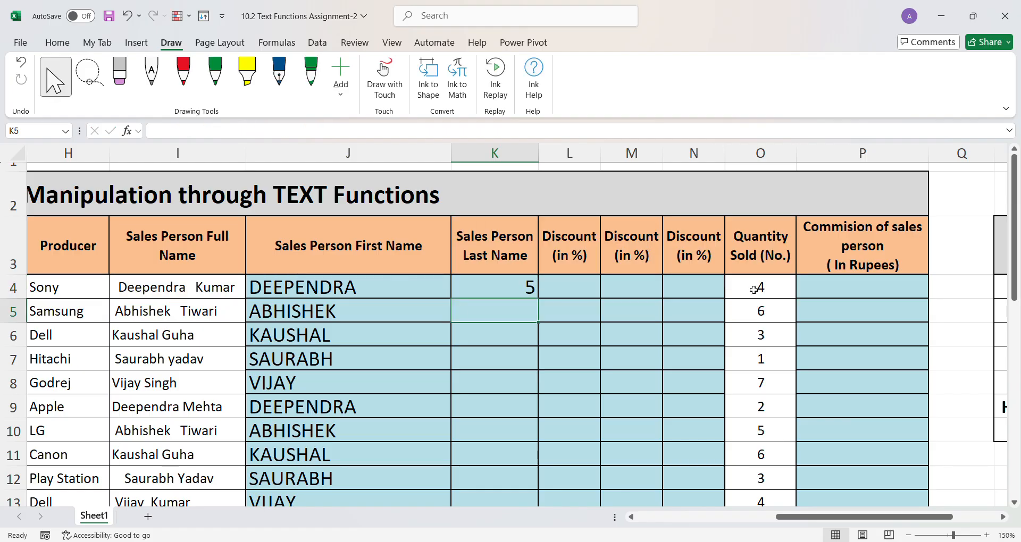
# Step: Wrap K4's formula in RIGHT on I4, making it =RIGHT(I4,LEN(TRIM(I4))-FIND(" ",TRIM(I4)))
pyautogui.doubleClick(474, 291)
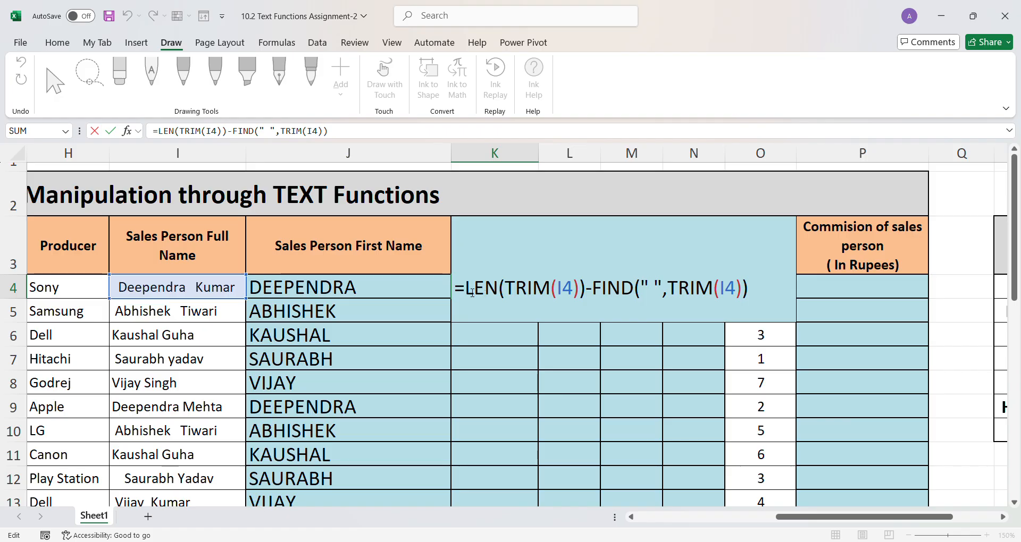
pyautogui.write('RIGHT')
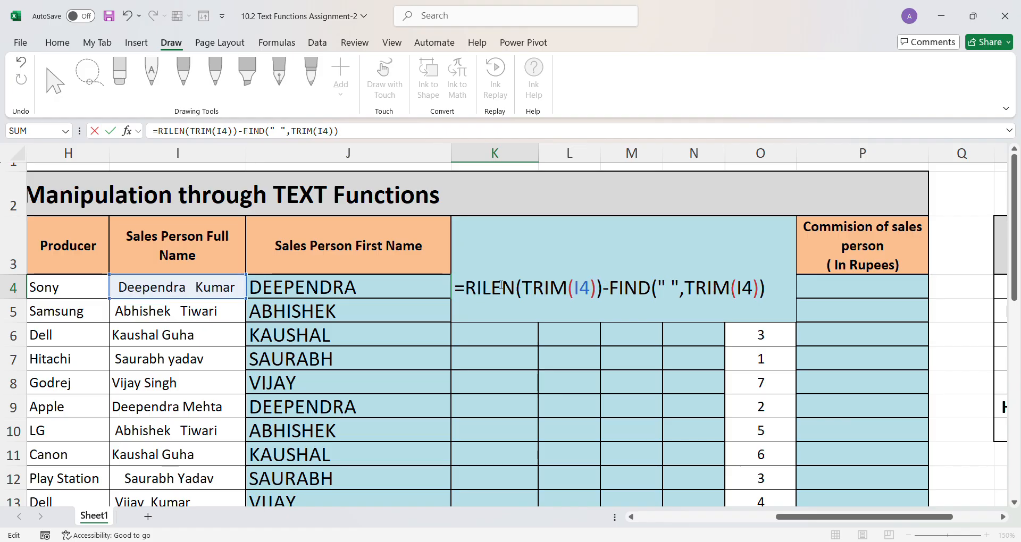
pyautogui.write('(')
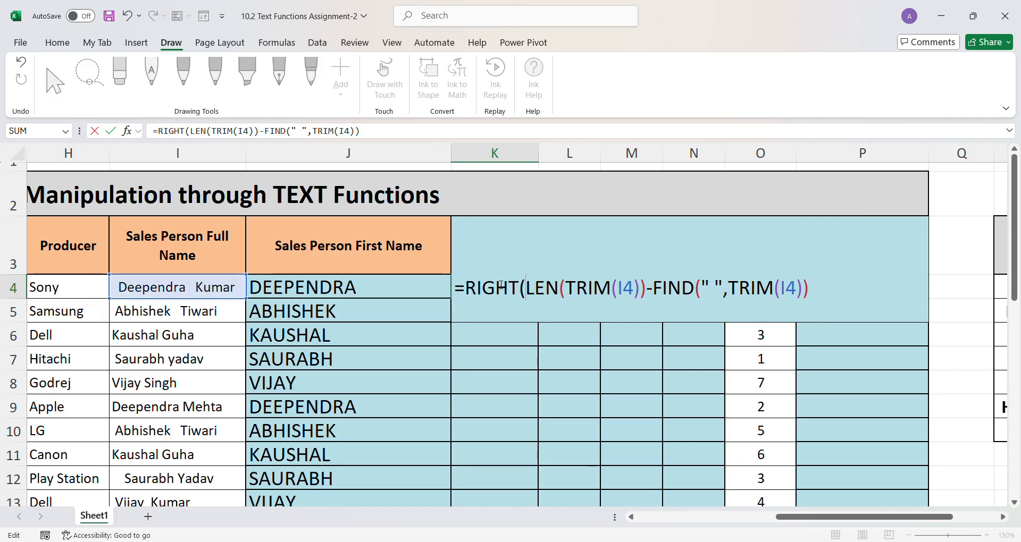
pyautogui.click(220, 297)
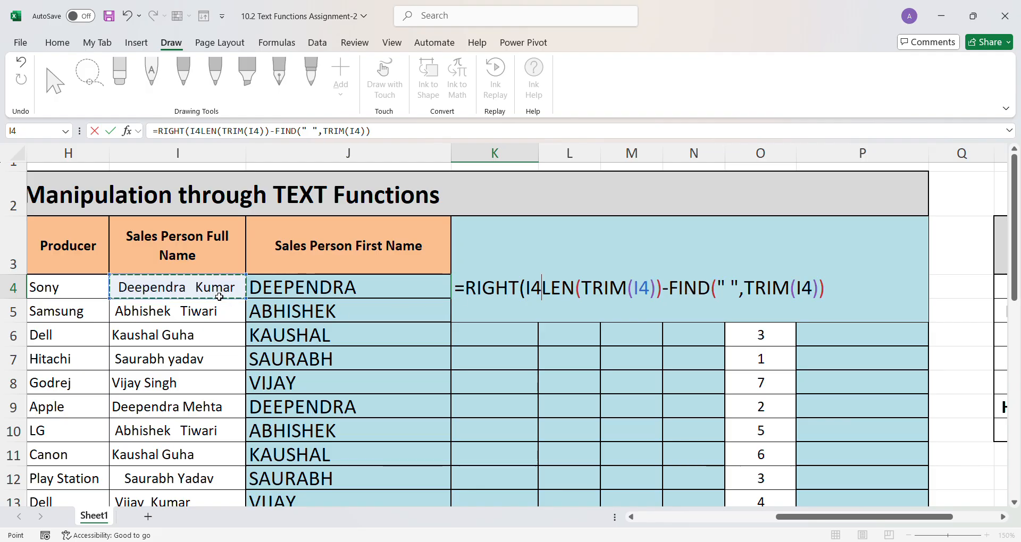
pyautogui.write(',')
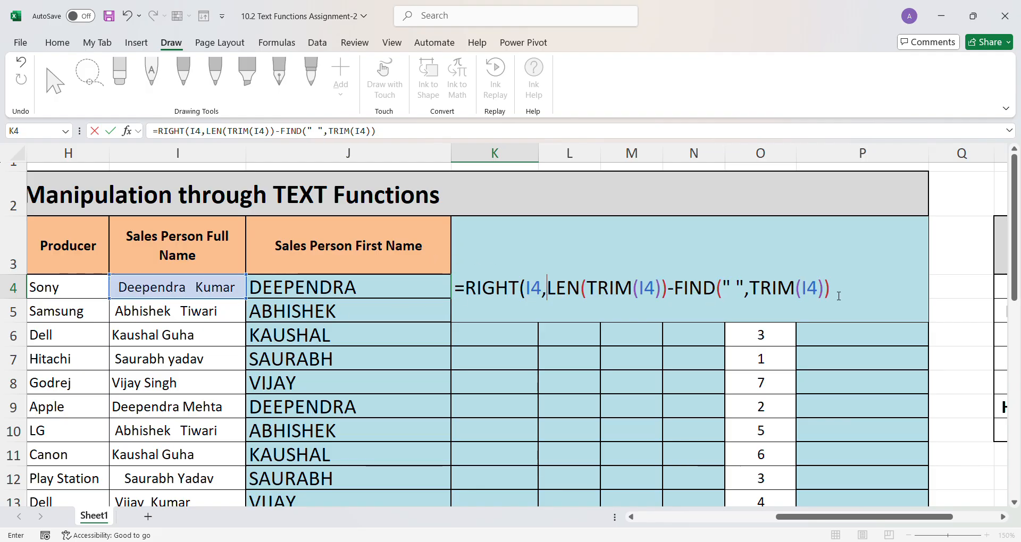
pyautogui.click(842, 296)
pyautogui.write(')')
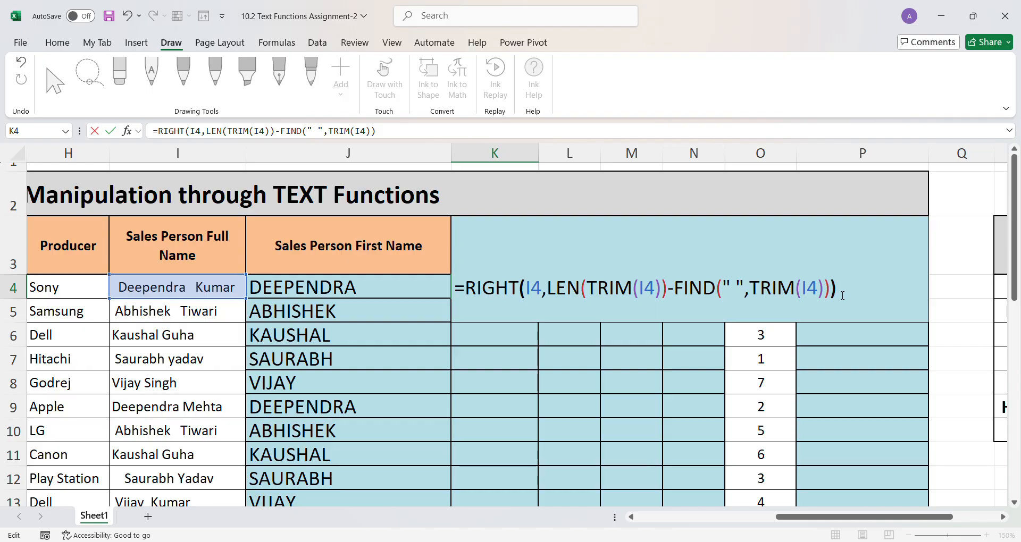
pyautogui.press('Return')
# Step: Wrap K4's RIGHT formula in UPPER to return the last name in capitals
pyautogui.click(513, 290)
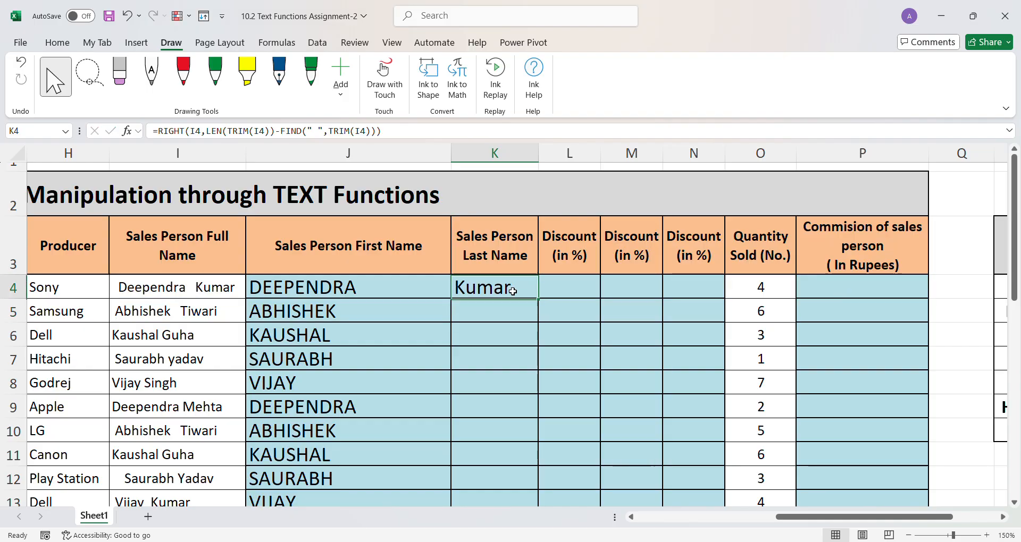
pyautogui.doubleClick(514, 292)
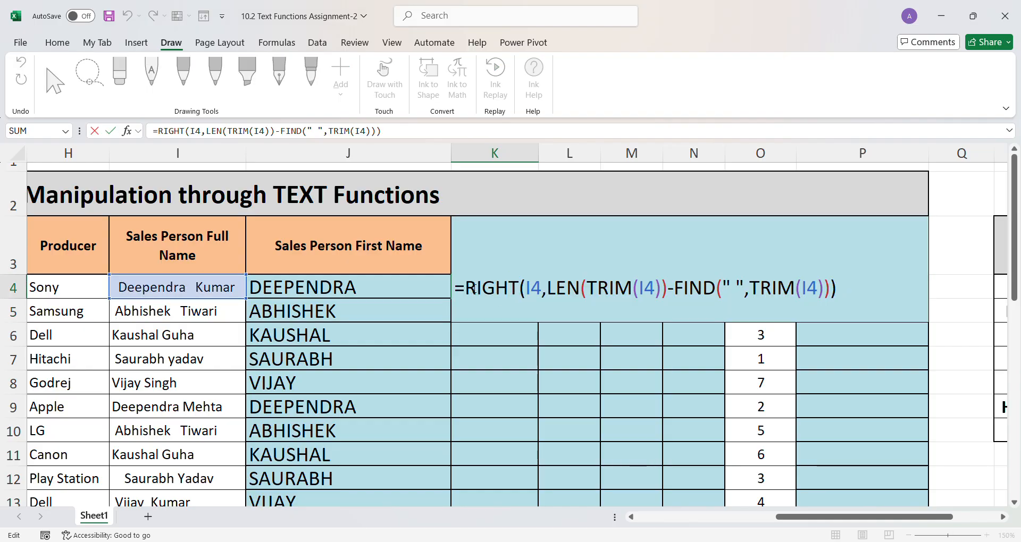
pyautogui.write('UPPER(')
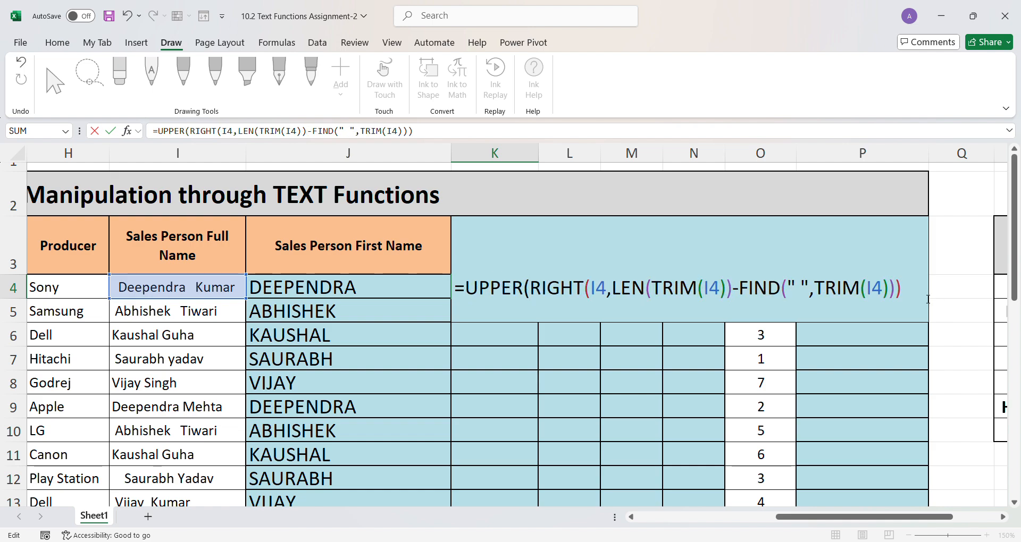
pyautogui.click(912, 293)
pyautogui.write(')')
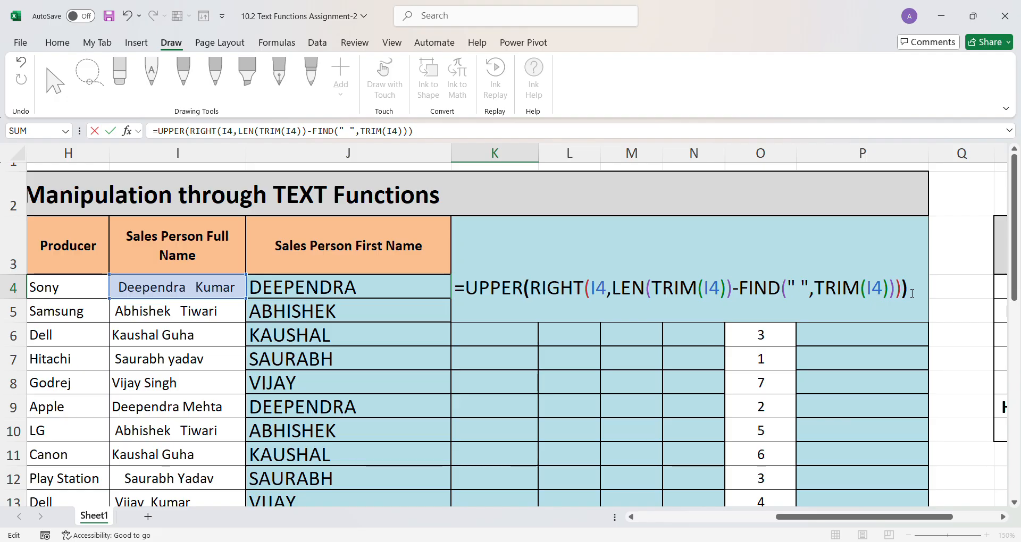
pyautogui.press('Return')
# Step: Show the sheet's formulas and autofit column K to display K4's whole formula
pyautogui.click(497, 291)
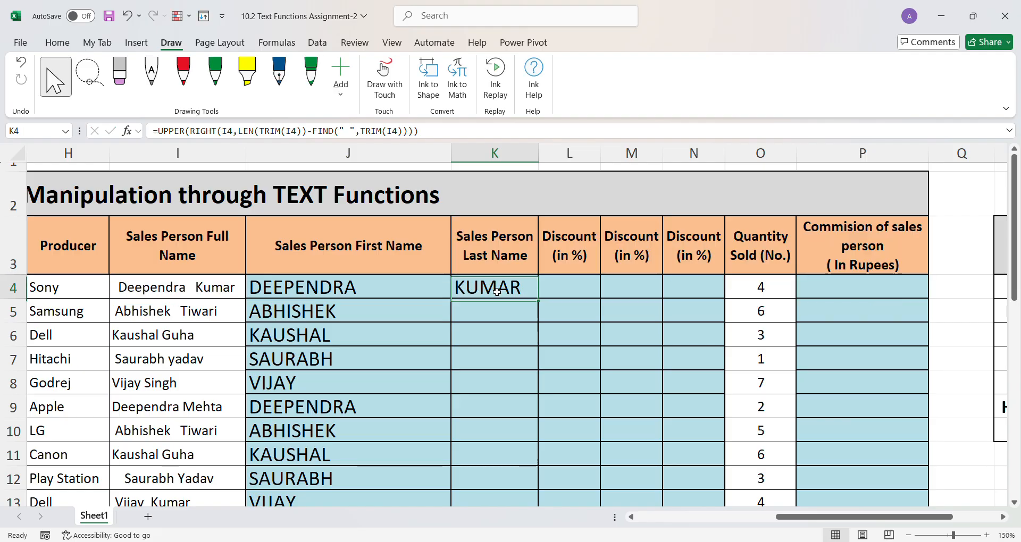
pyautogui.hotkey('ctrl', '`')
pyautogui.moveTo(836, 517); pyautogui.dragTo(882, 517)
pyautogui.doubleClick(569, 165)
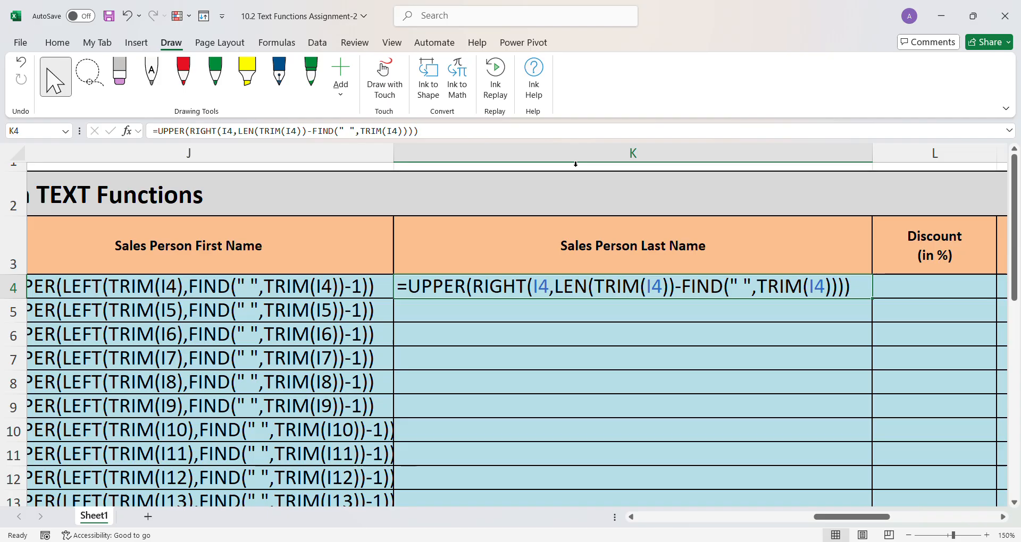
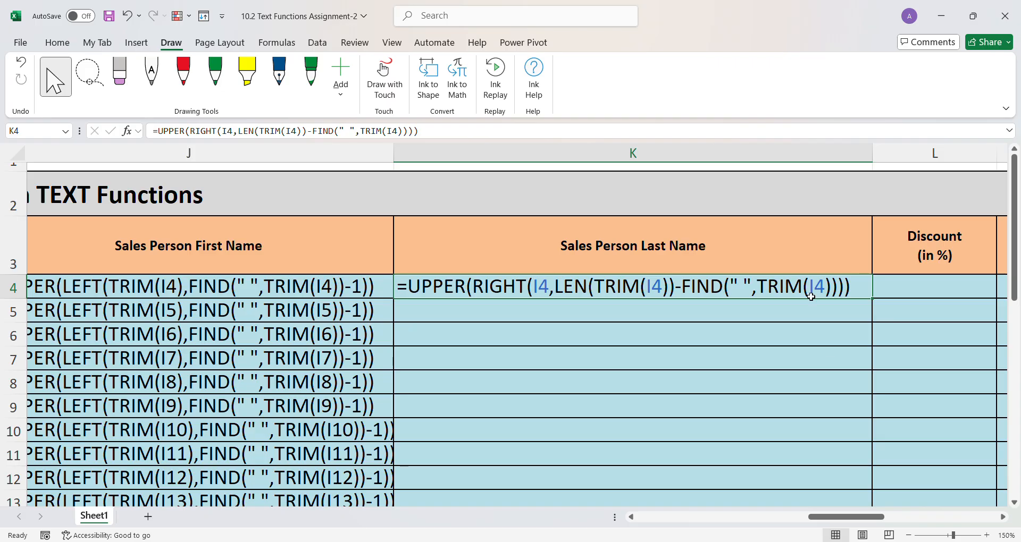
# Step: Replace RIGHT's I4 text argument in K4 with TRIM(I4)
pyautogui.doubleClick(540, 286)
pyautogui.write('TRIM')
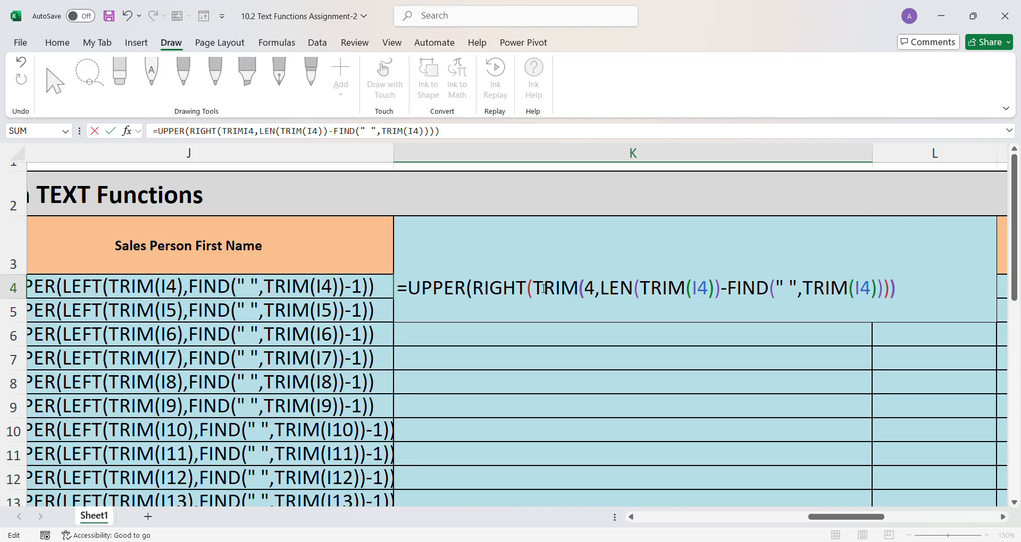
pyautogui.write('(I4')
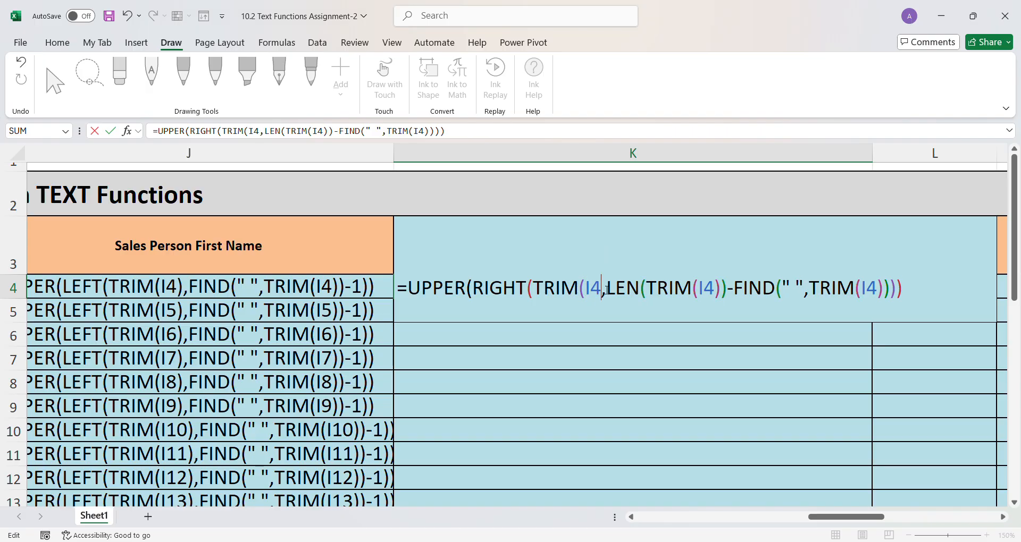
pyautogui.write(')')
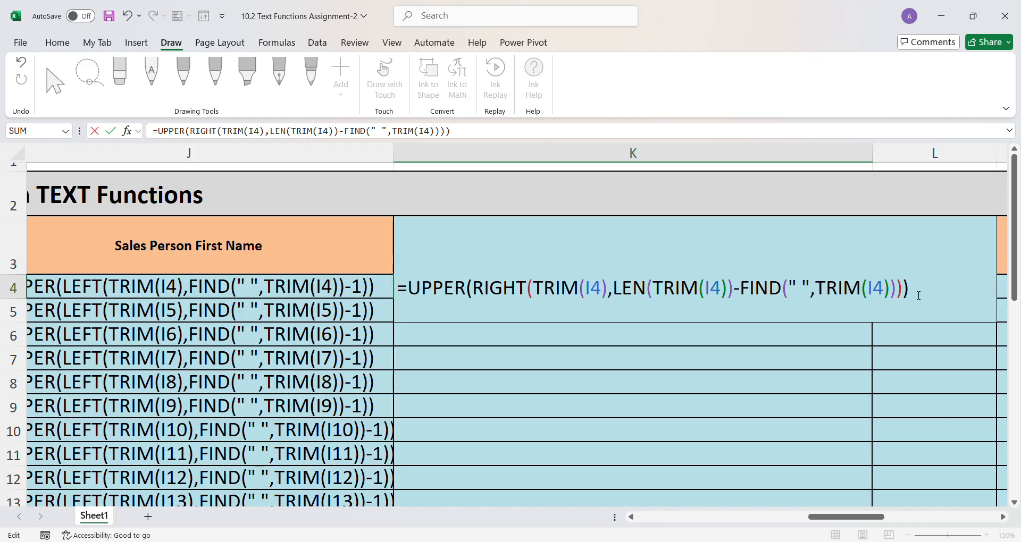
pyautogui.press('Return')
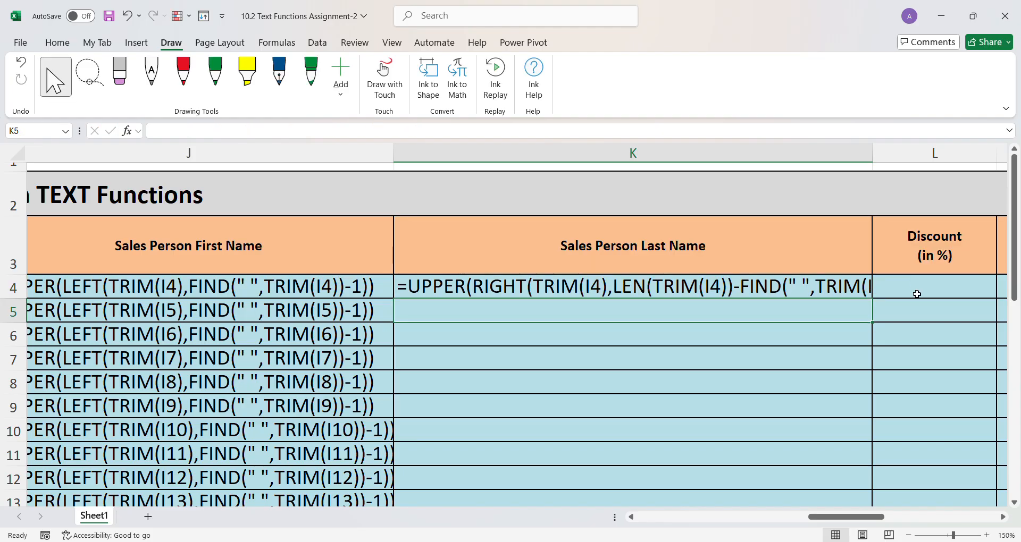
# Step: Switch the sheet back to results and fill K4's last-name formula down the column
pyautogui.doubleClick(774, 287)
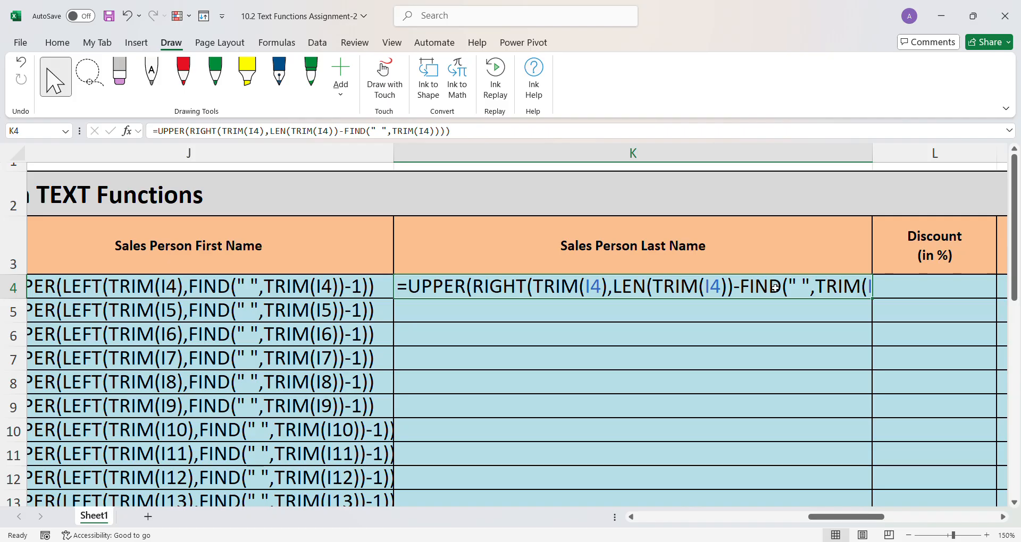
pyautogui.hotkey('ctrl', '`')
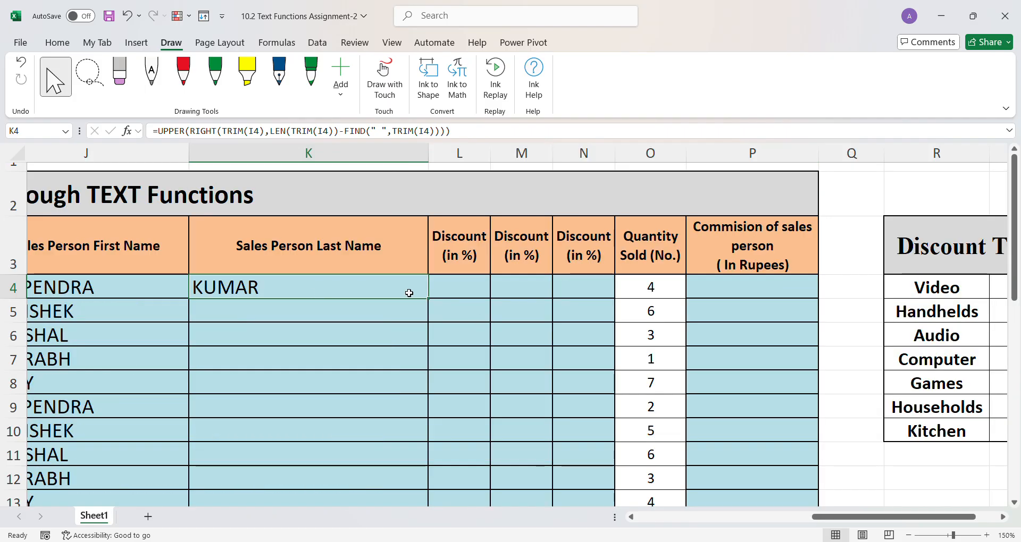
pyautogui.doubleClick(428, 298)
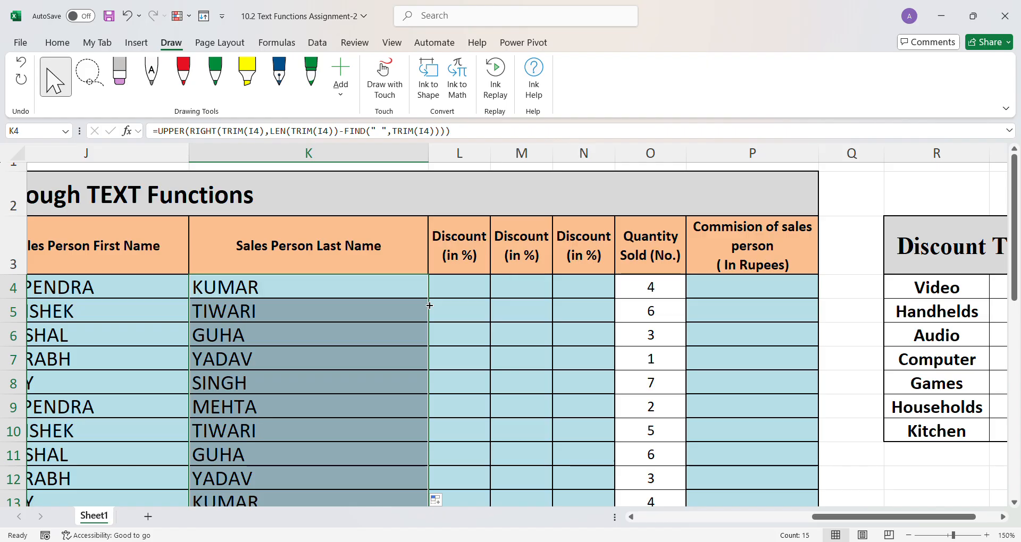
# Step: Append "-IF" to the first Discount header in L3 so it reads "Discount (in %)-IF"
pyautogui.click(457, 288)
pyautogui.click(462, 248)
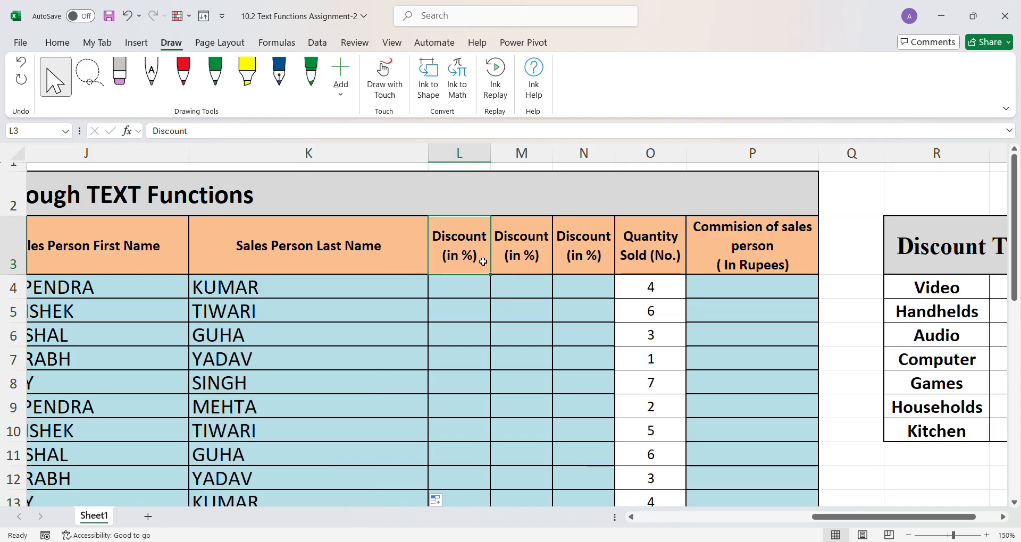
pyautogui.doubleClick(485, 263)
pyautogui.write('-IF')
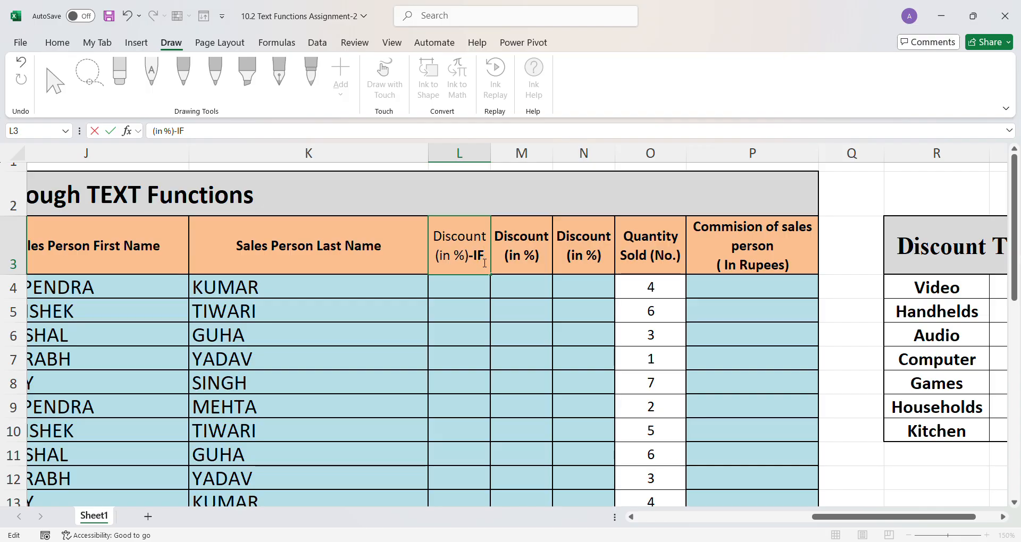
# Step: Start an IF formula in L4 whose condition begins with the proper-cased category name, =IF(PROPER(E4)=
pyautogui.click(470, 288)
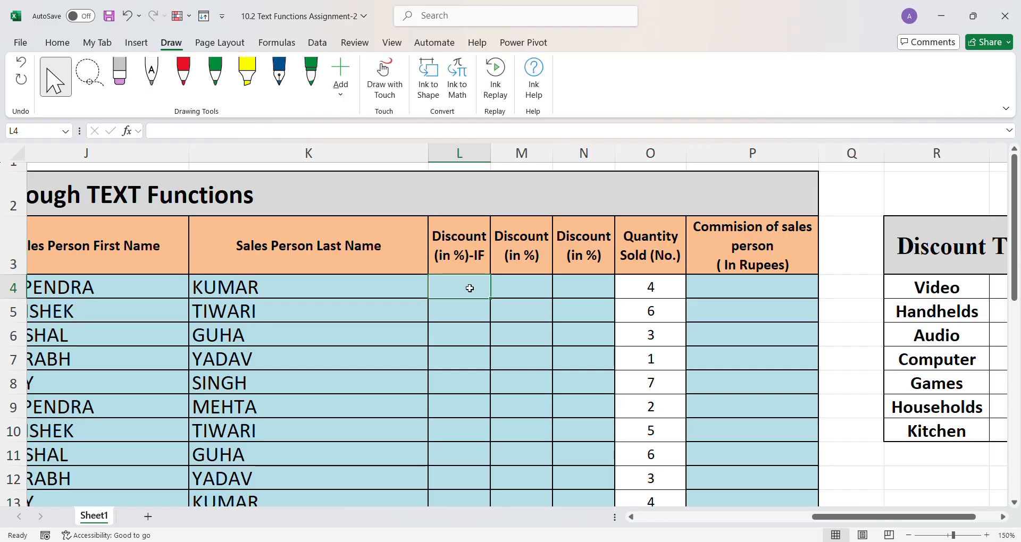
pyautogui.write('=IF')
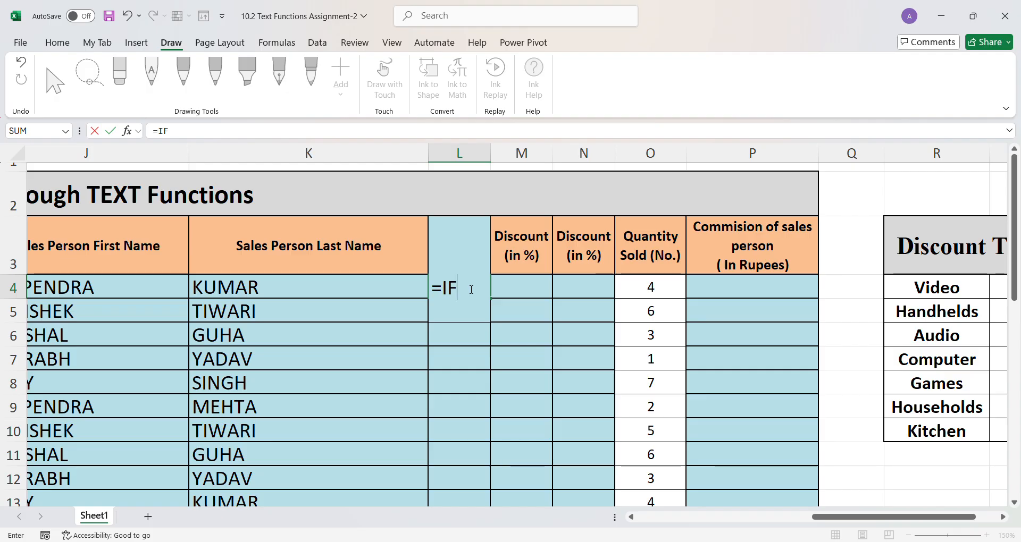
pyautogui.write('(')
pyautogui.moveTo(909, 521); pyautogui.dragTo(732, 517)
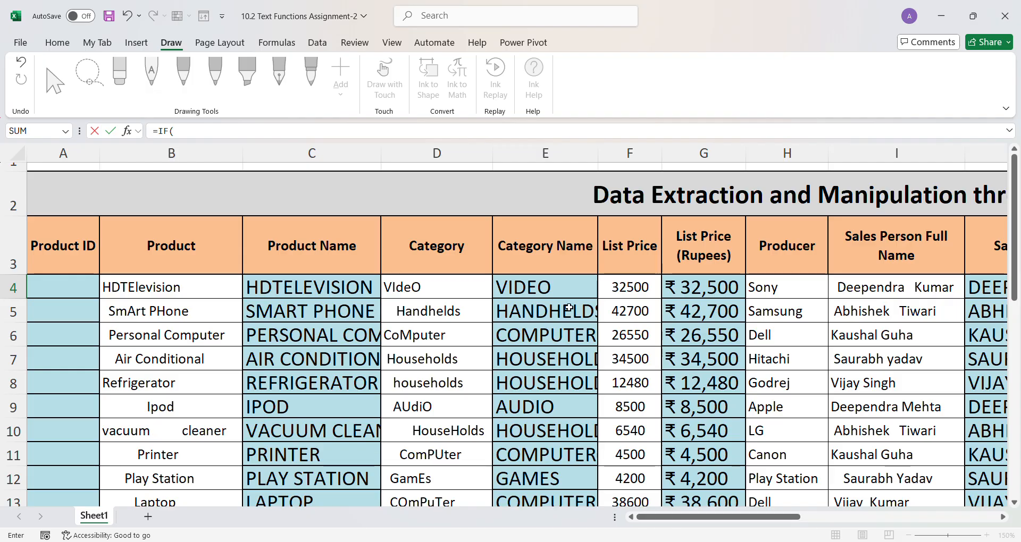
pyautogui.moveTo(676, 517); pyautogui.dragTo(873, 539)
pyautogui.hscroll(-2, 660, 409)
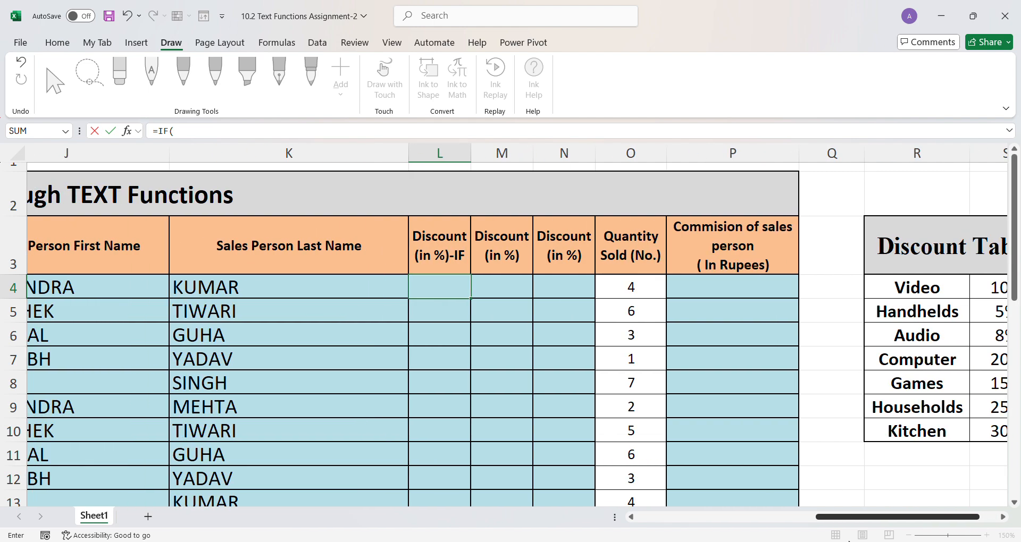
pyautogui.write('P')
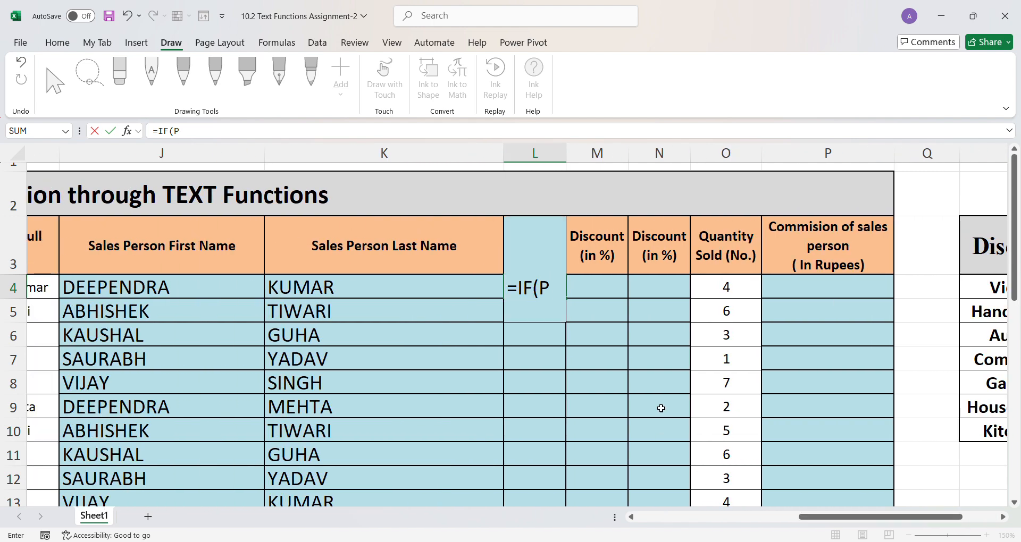
pyautogui.write('ROPER(')
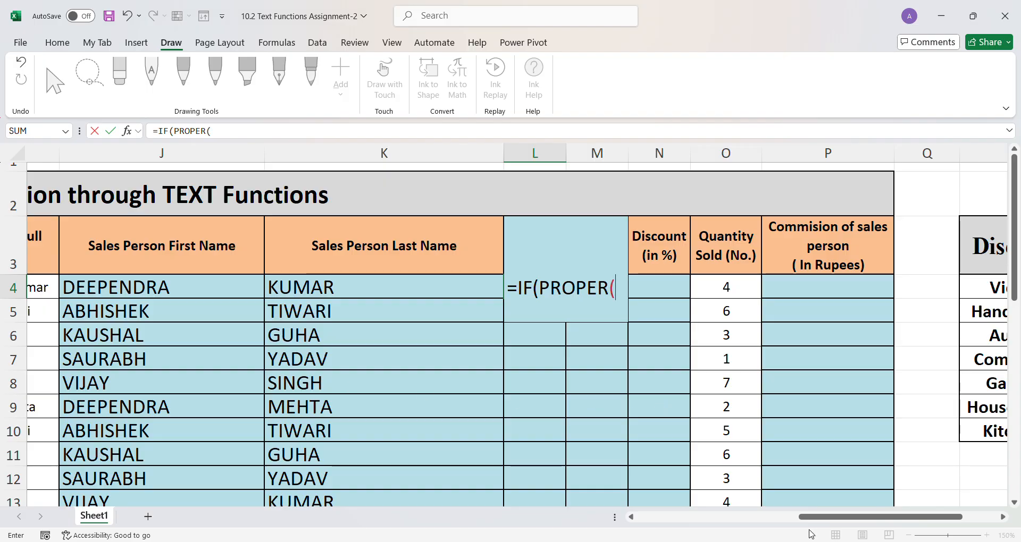
pyautogui.moveTo(815, 523); pyautogui.dragTo(736, 523)
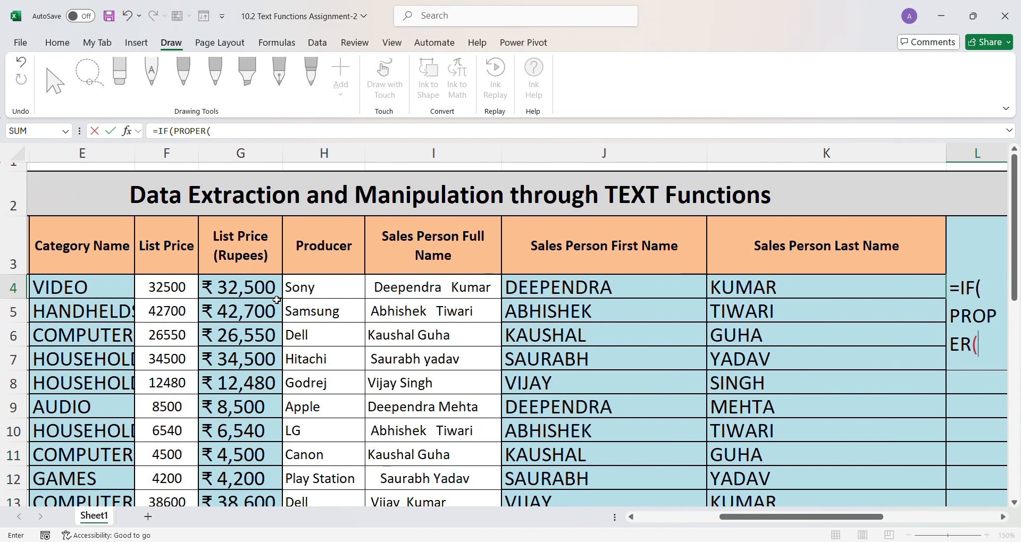
pyautogui.click(104, 290)
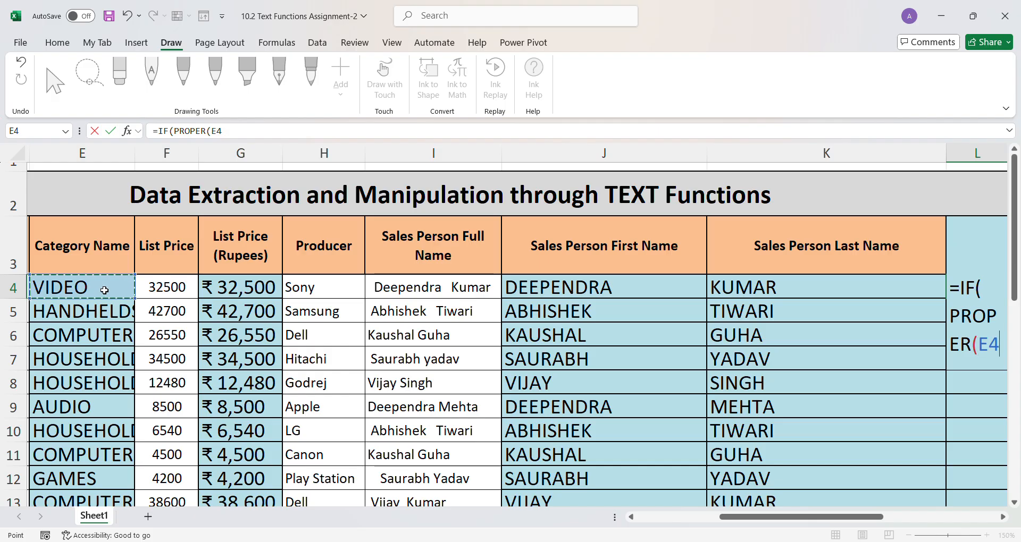
pyautogui.write(')=')
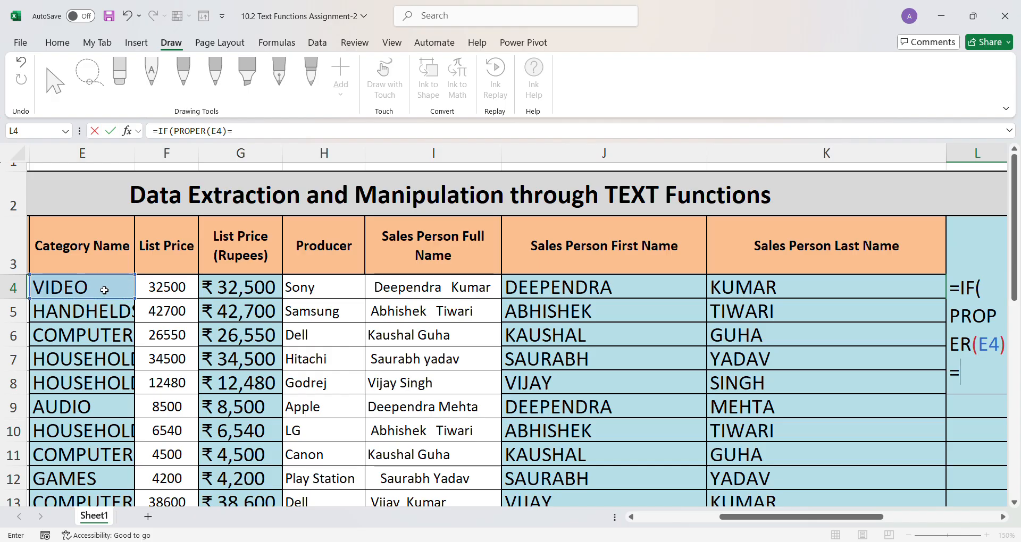
# Step: Compare the category with "Video" in the L4 formula and return the Video discount from S4 when it matches
pyautogui.moveTo(766, 522); pyautogui.dragTo(885, 521)
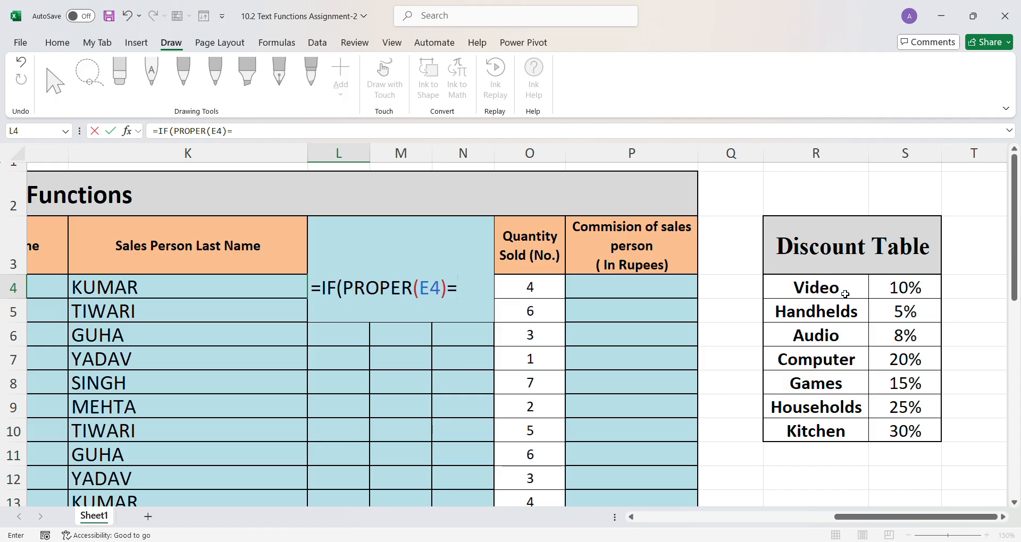
pyautogui.write('"Video",')
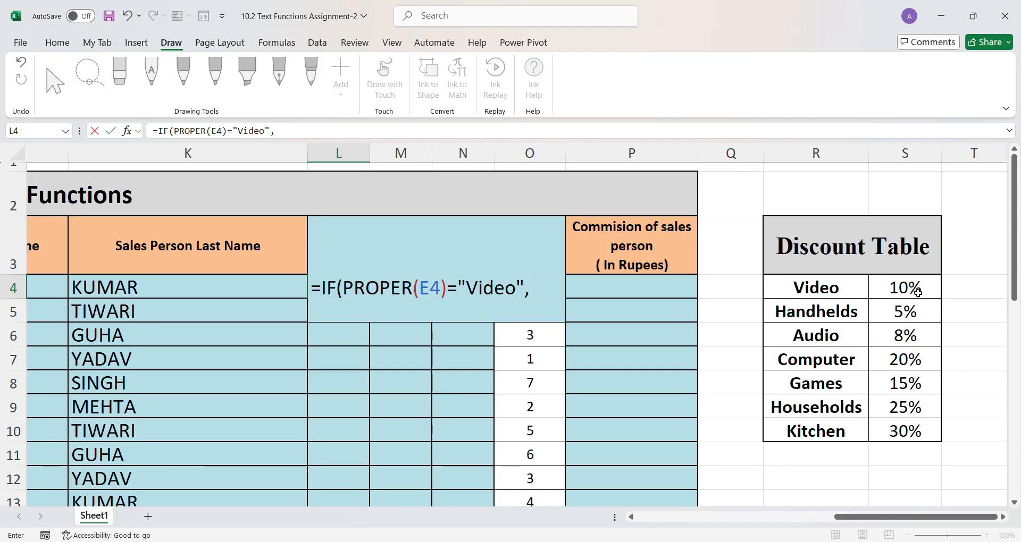
pyautogui.click(917, 293)
# Step: Add a nested IF as the value-if-false argument, reusing the PROPER(E4) expression followed by an equals sign and opening quote
pyautogui.write(',if')
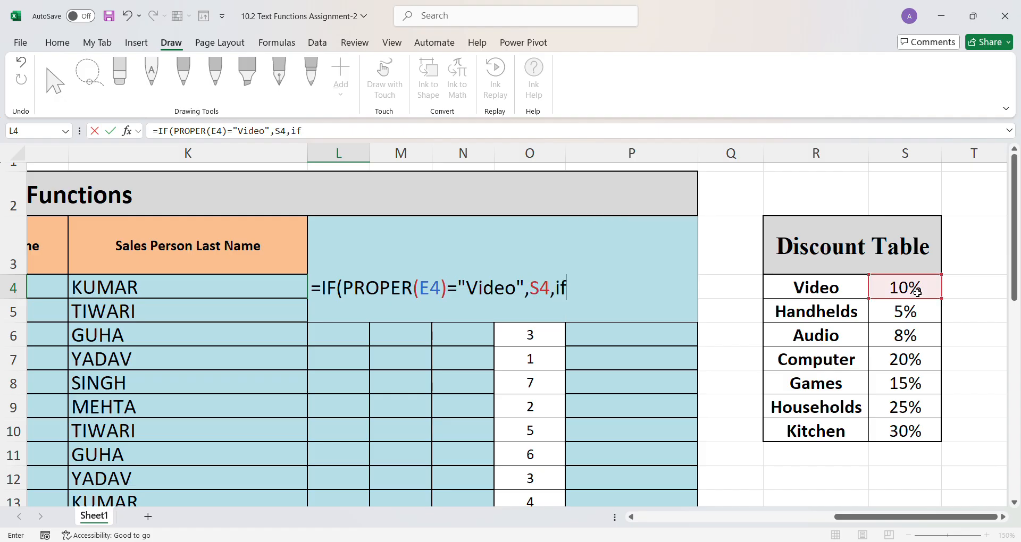
pyautogui.write('(')
pyautogui.moveTo(447, 292); pyautogui.dragTo(350, 291)
pyautogui.hotkey('ctrl', 'c')
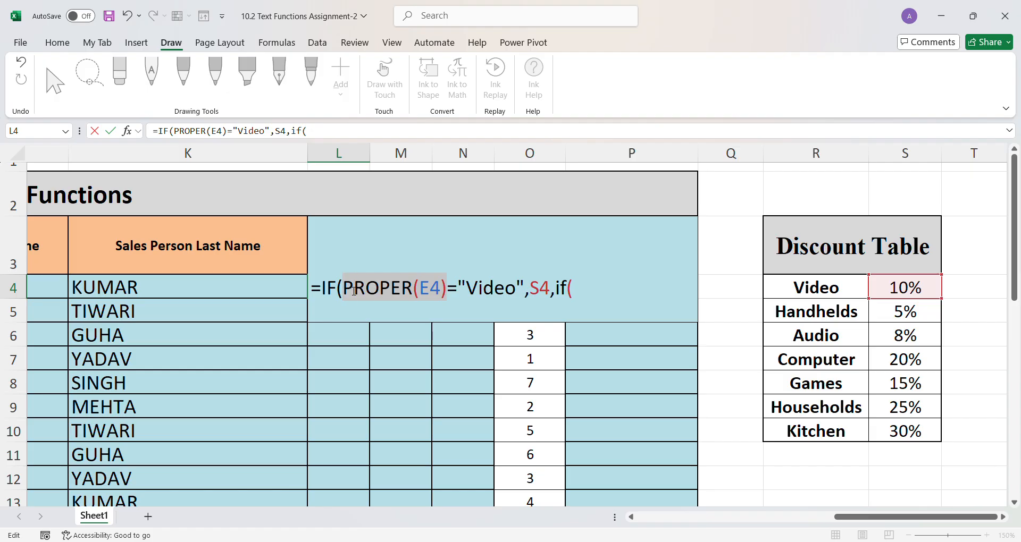
pyautogui.click(595, 296)
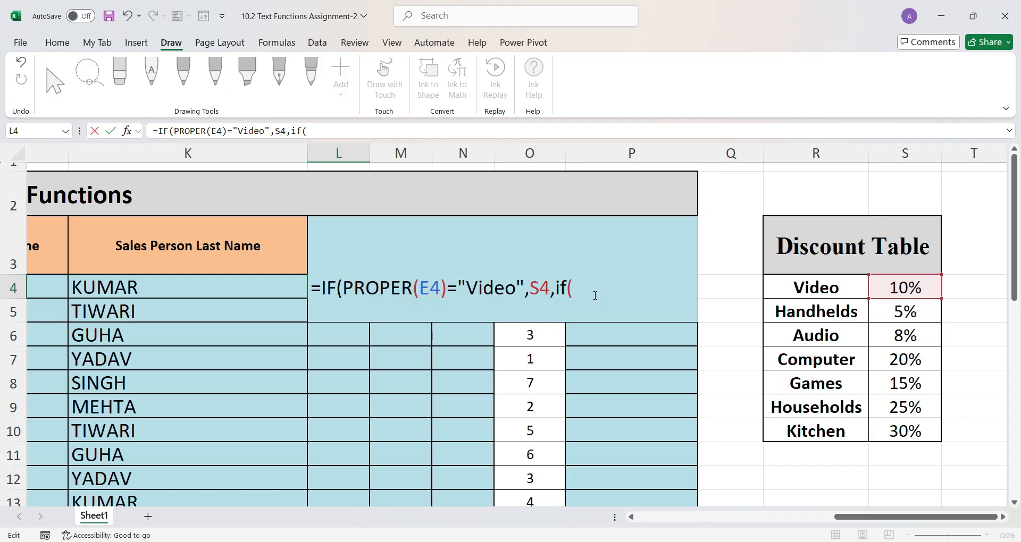
pyautogui.hotkey('ctrl', 'v')
pyautogui.write('="')
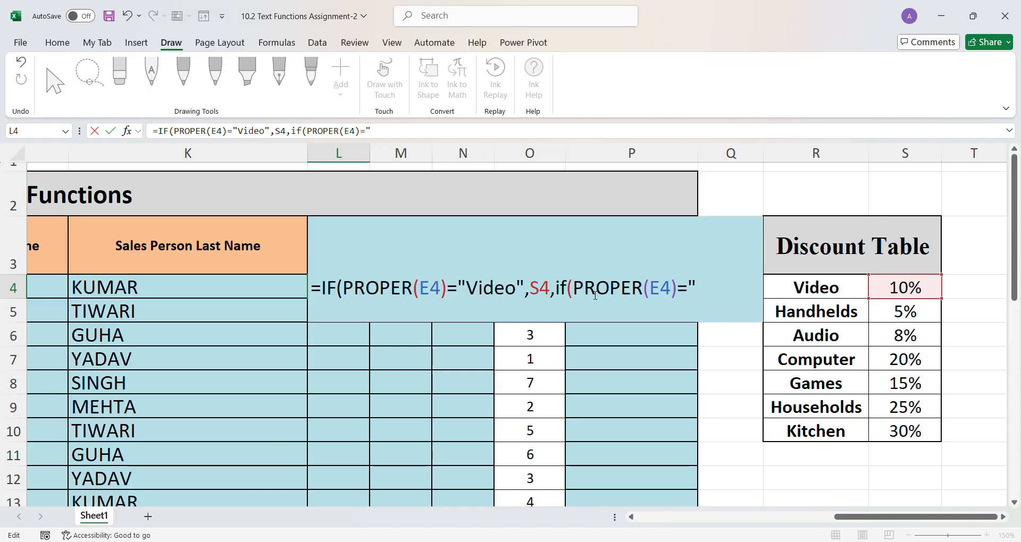
# Step: Complete the nested condition with "Handhelds" and return the Handhelds discount from S5
pyautogui.write('Han')
pyautogui.write('helds')
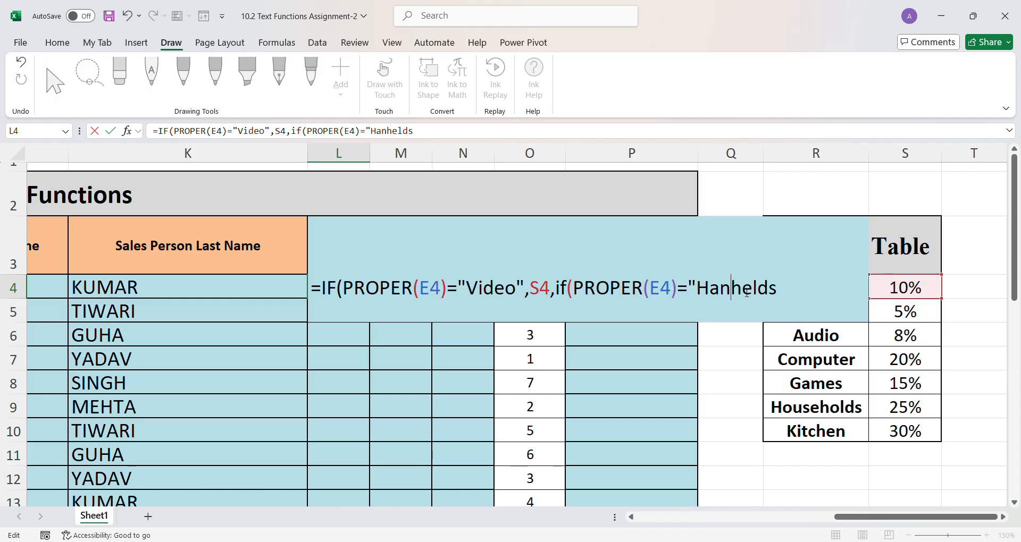
pyautogui.write('d')
pyautogui.click(798, 294)
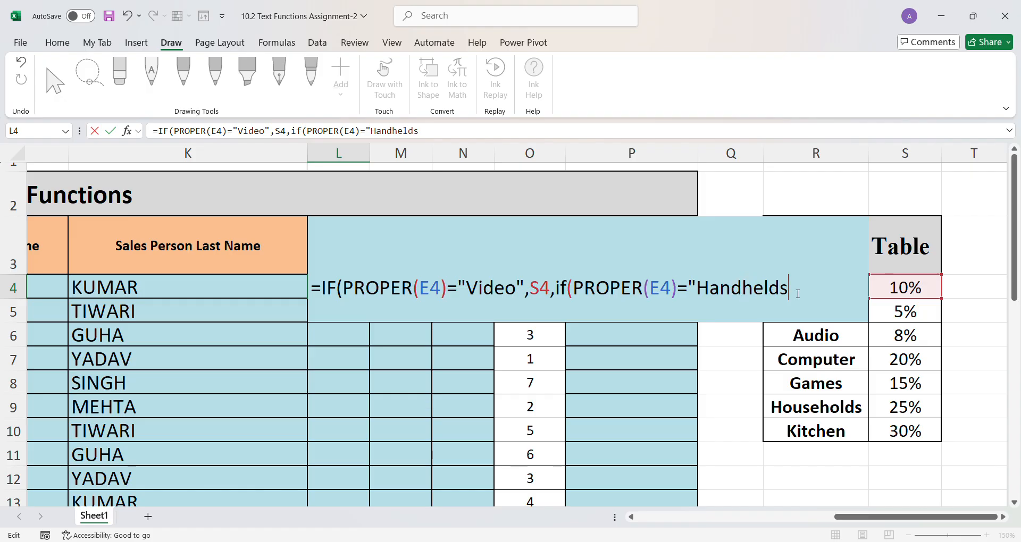
pyautogui.write('",')
pyautogui.click(927, 319)
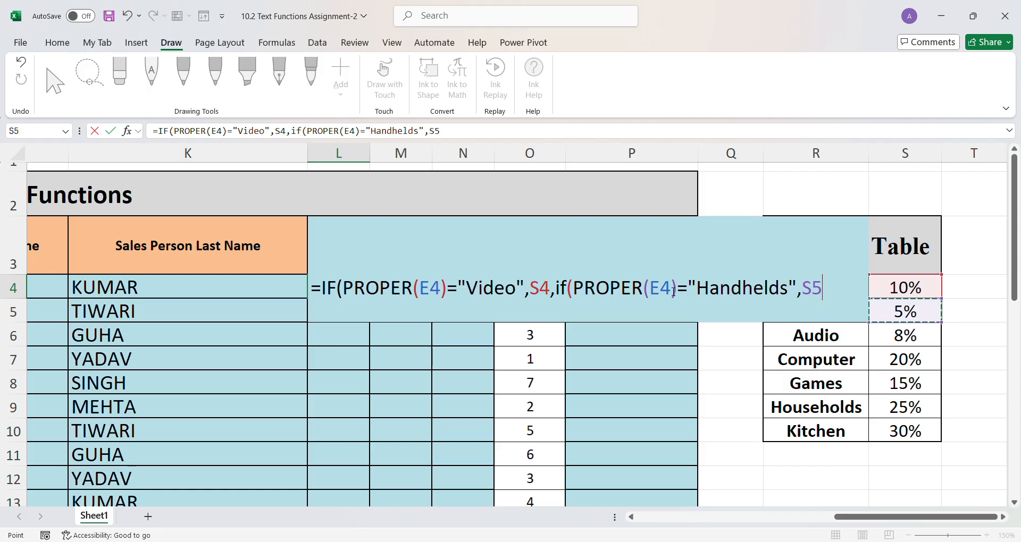
# Step: Make the S4 and S5 discount references in the L4 formula absolute, as $S$4 and $S$5
pyautogui.click(539, 289)
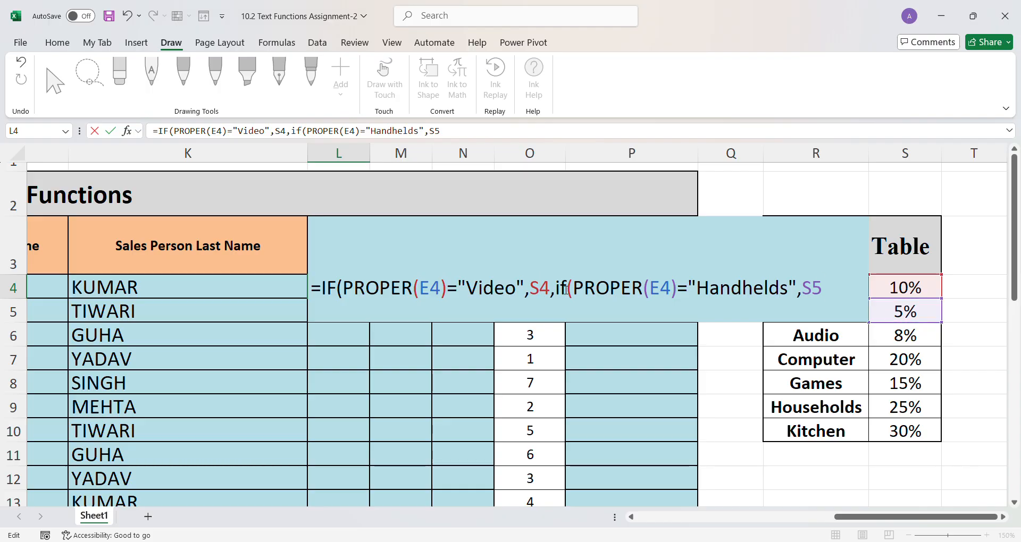
pyautogui.press('F4')
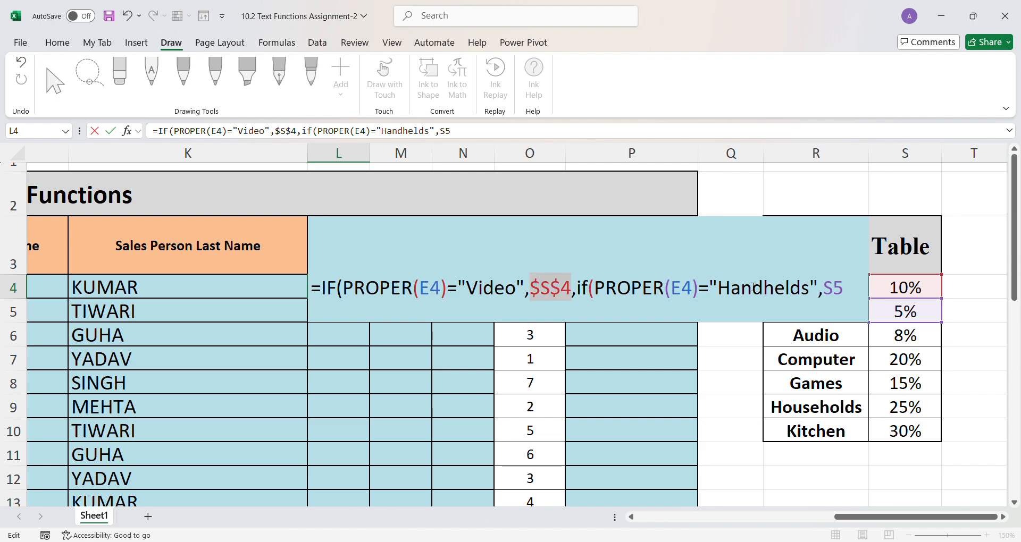
pyautogui.click(834, 290)
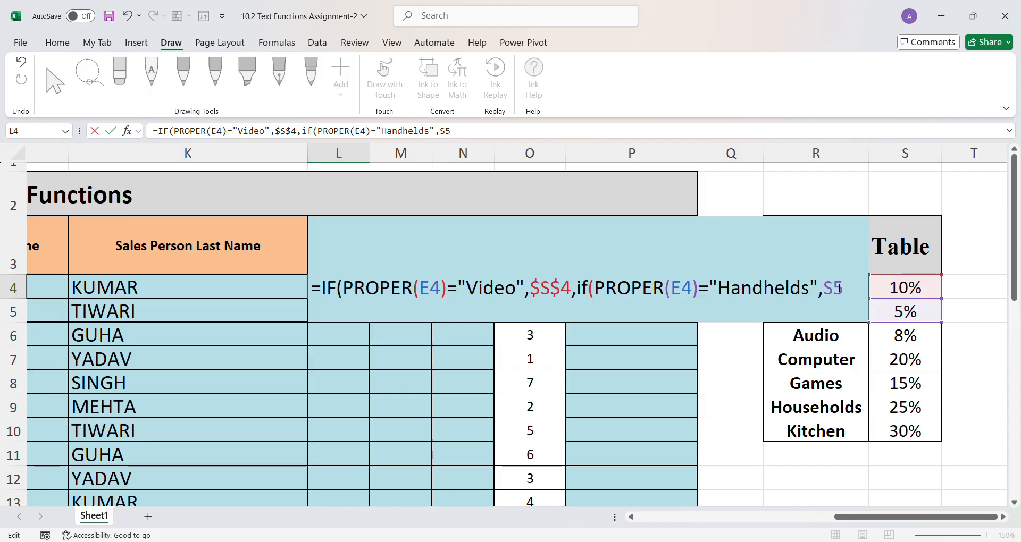
pyautogui.hotkey('alt', 'Tab')
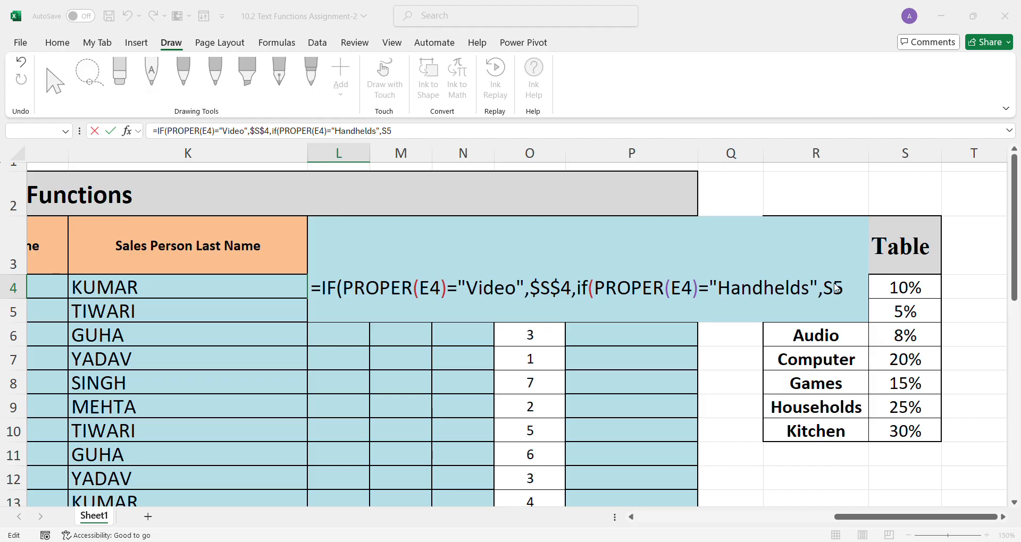
pyautogui.doubleClick(839, 288)
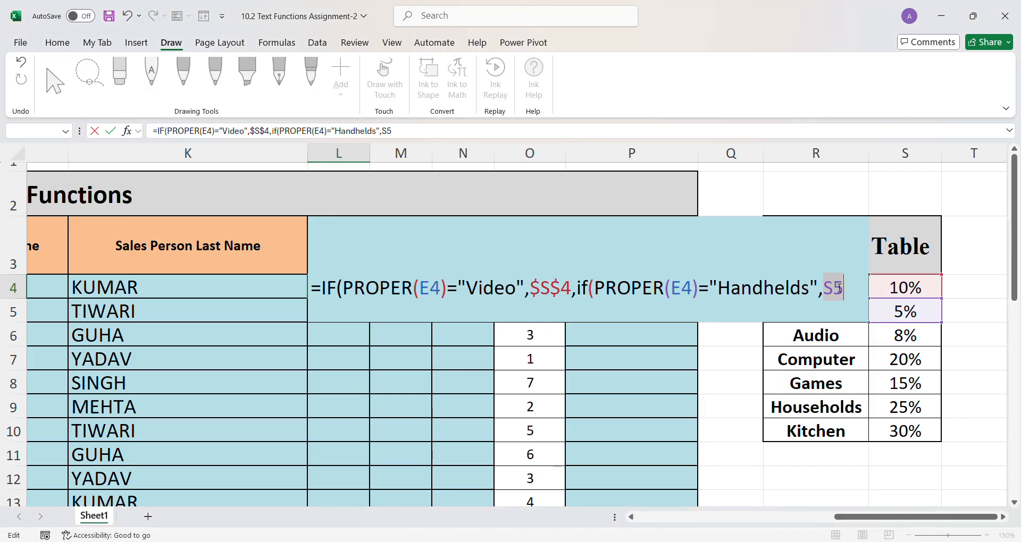
pyautogui.press('F4')
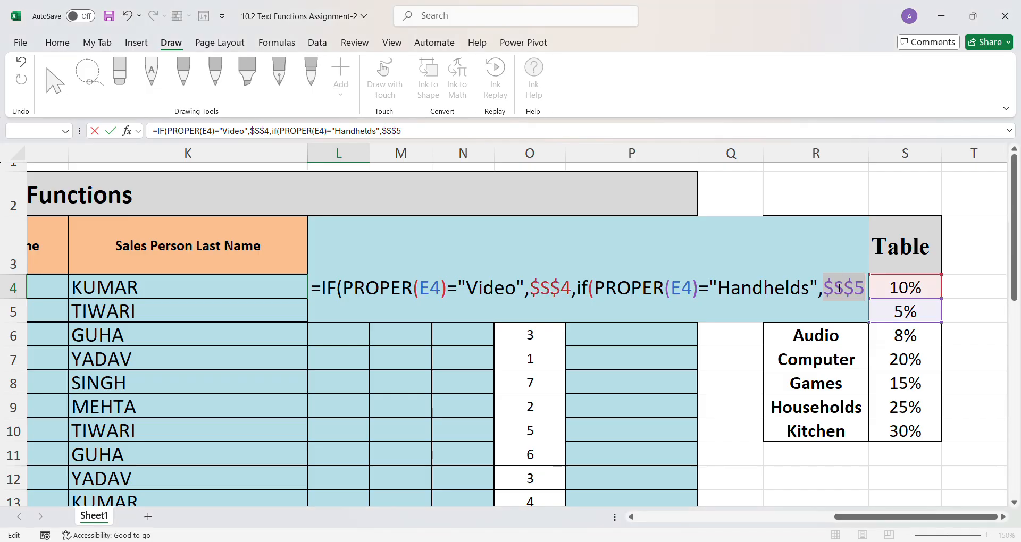
pyautogui.press('BackSpace')
pyautogui.press('BackSpace')
pyautogui.click(910, 315)
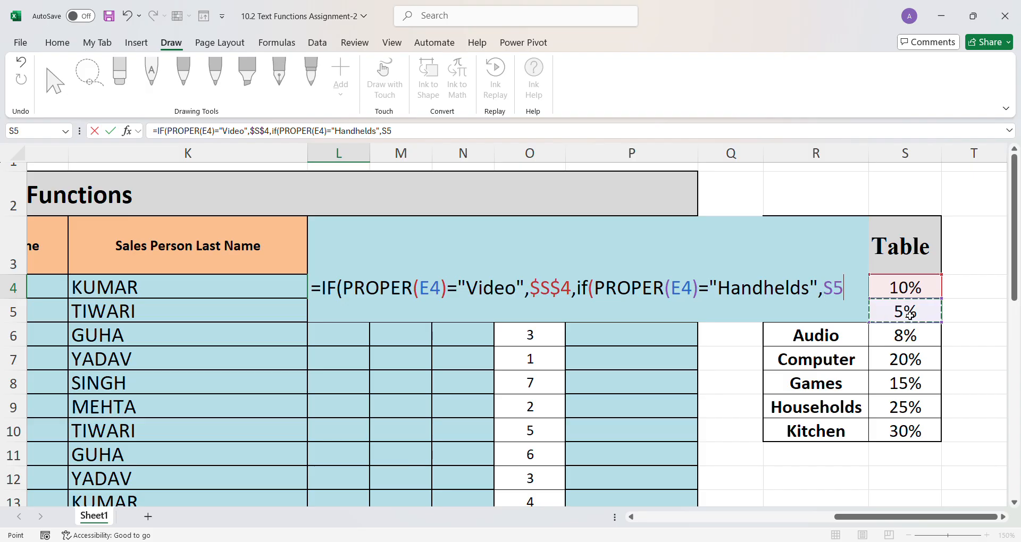
pyautogui.press('F4')
# Step: Add a third nested IF after $S$5, reusing PROPER(E4)= as the start of its condition
pyautogui.write(',')
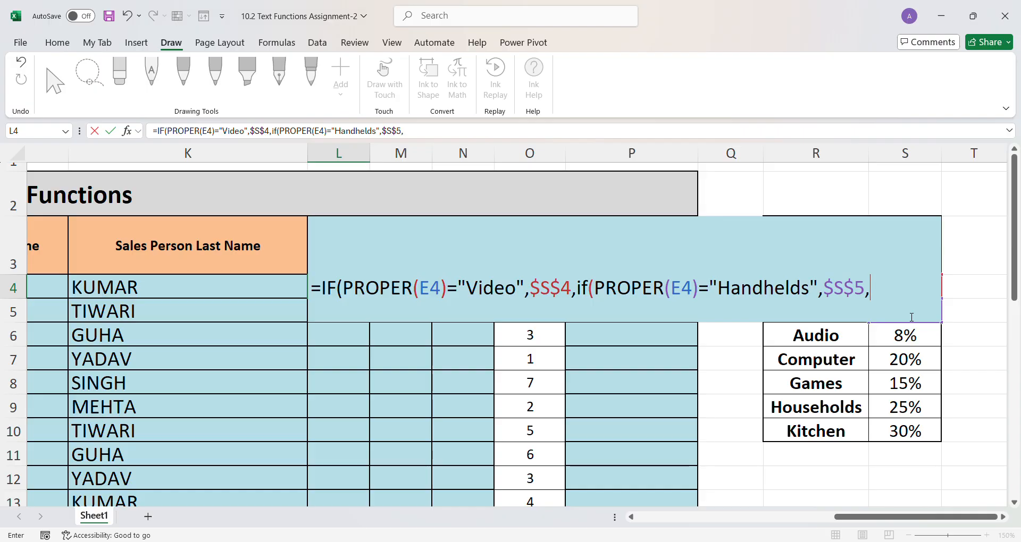
pyautogui.write('if(')
pyautogui.moveTo(595, 292); pyautogui.dragTo(710, 302)
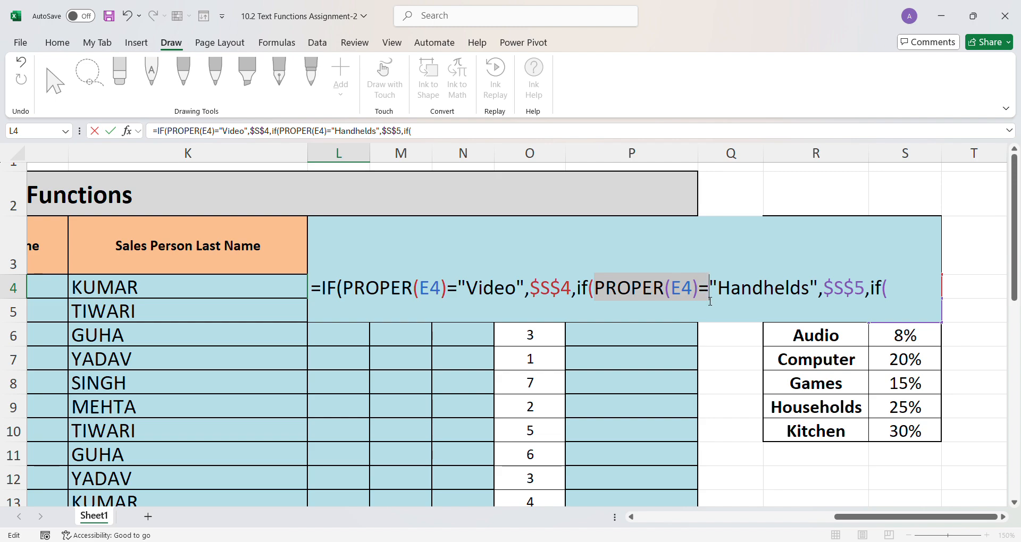
pyautogui.click(898, 297)
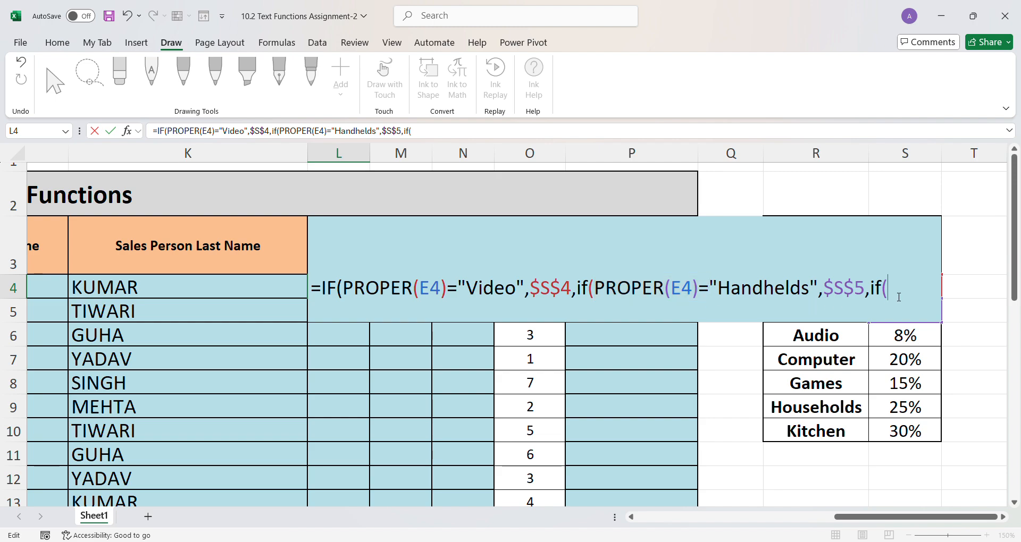
pyautogui.hotkey('ctrl', 'v')
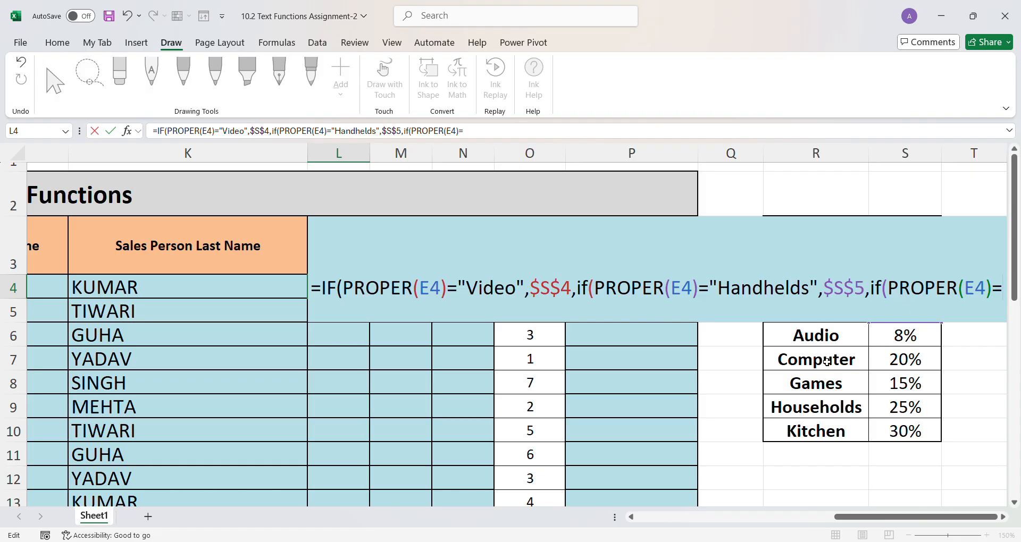
# Step: Complete the third condition with "Audio" and return the Audio discount from S6
pyautogui.write('"')
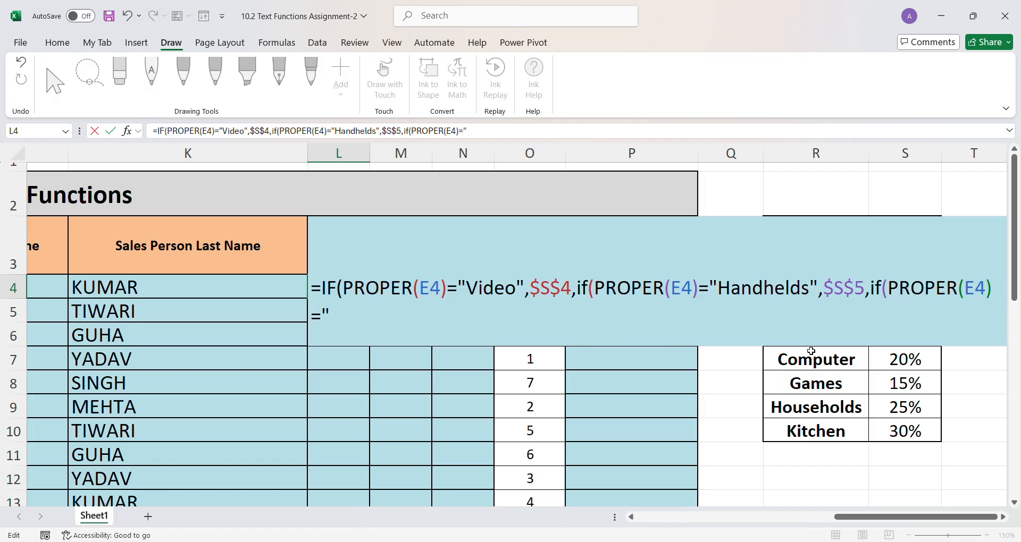
pyautogui.write('Audio')
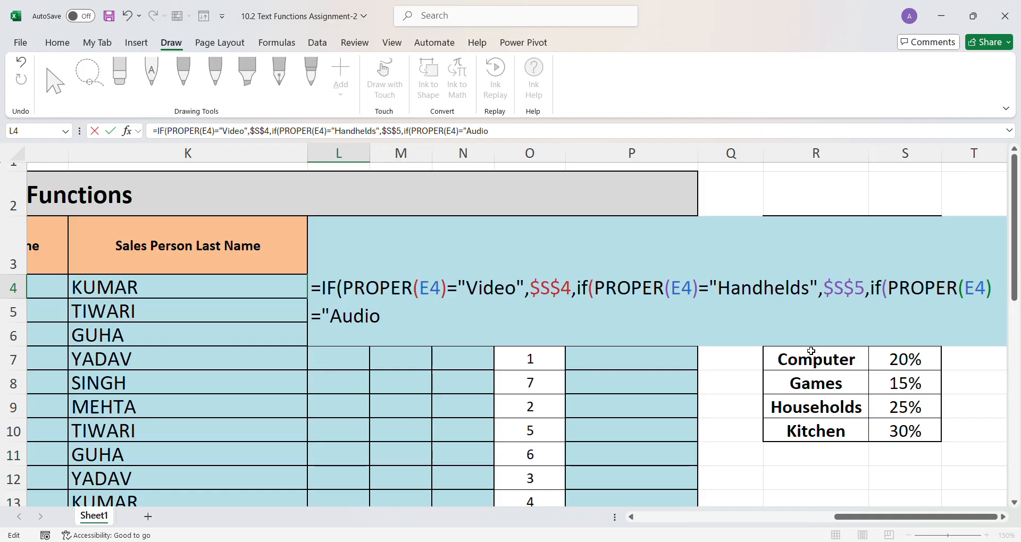
pyautogui.write('",')
pyautogui.click(914, 369)
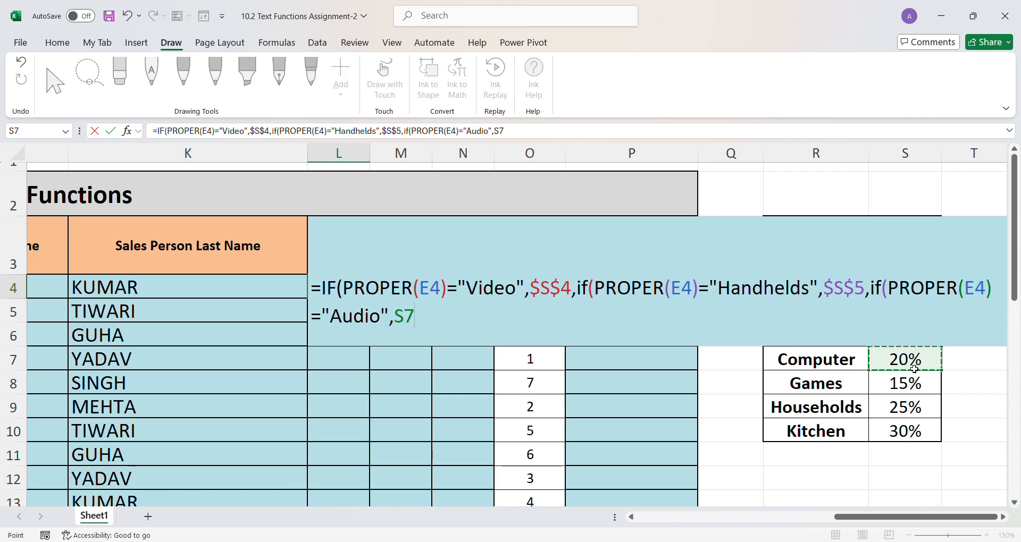
pyautogui.press('Up')
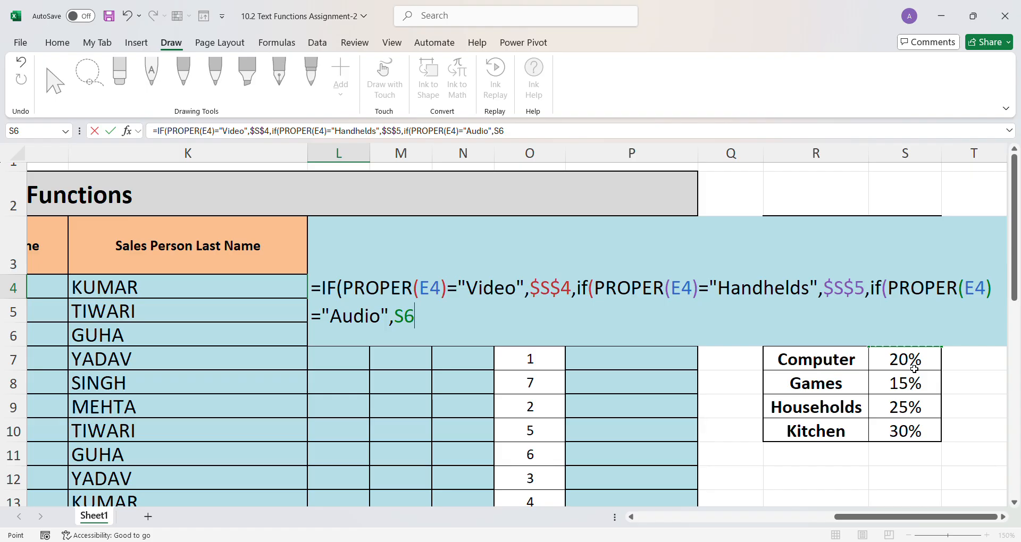
# Step: Commit the L4 formula and make its Audio discount reference absolute, as $S$6
pyautogui.press('super')
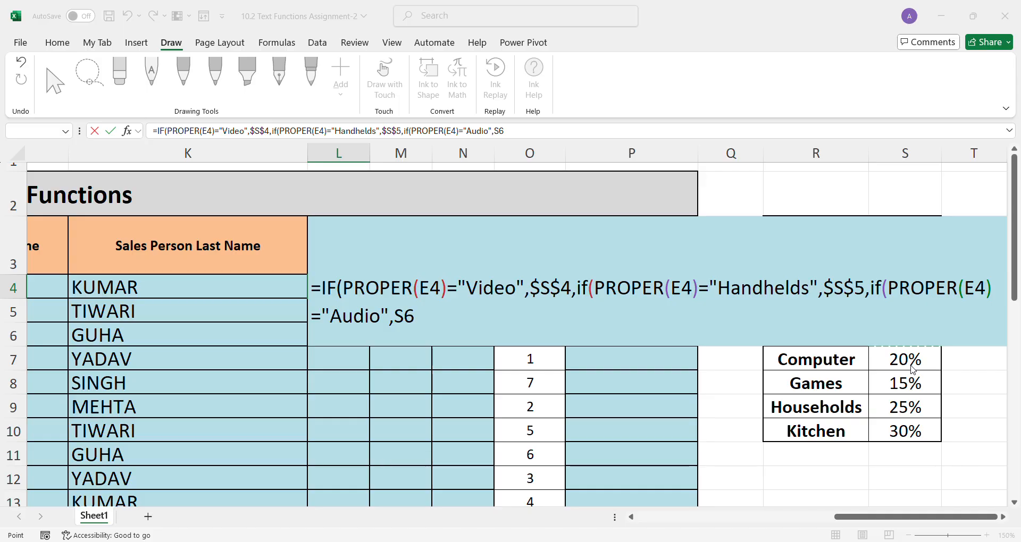
pyautogui.press('Return')
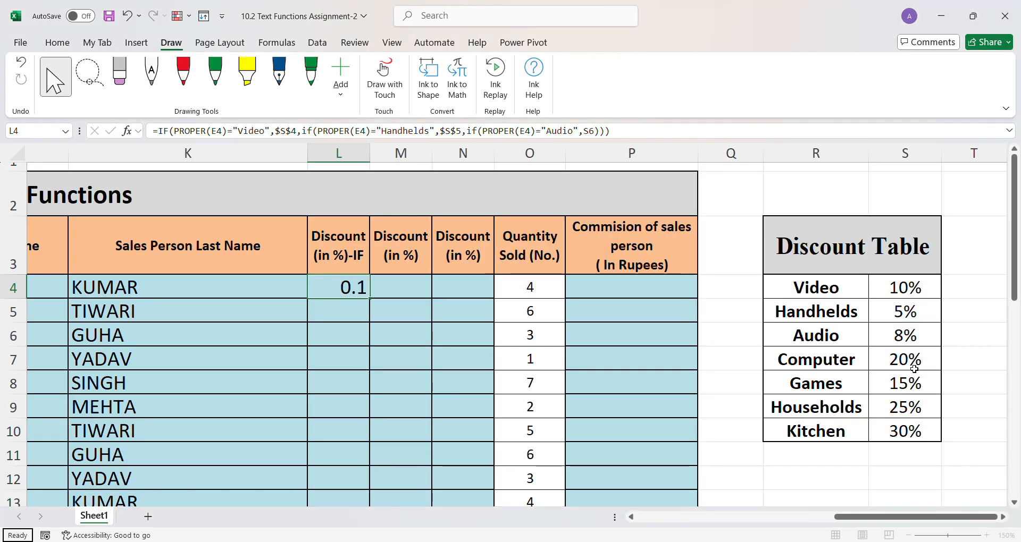
pyautogui.doubleClick(353, 288)
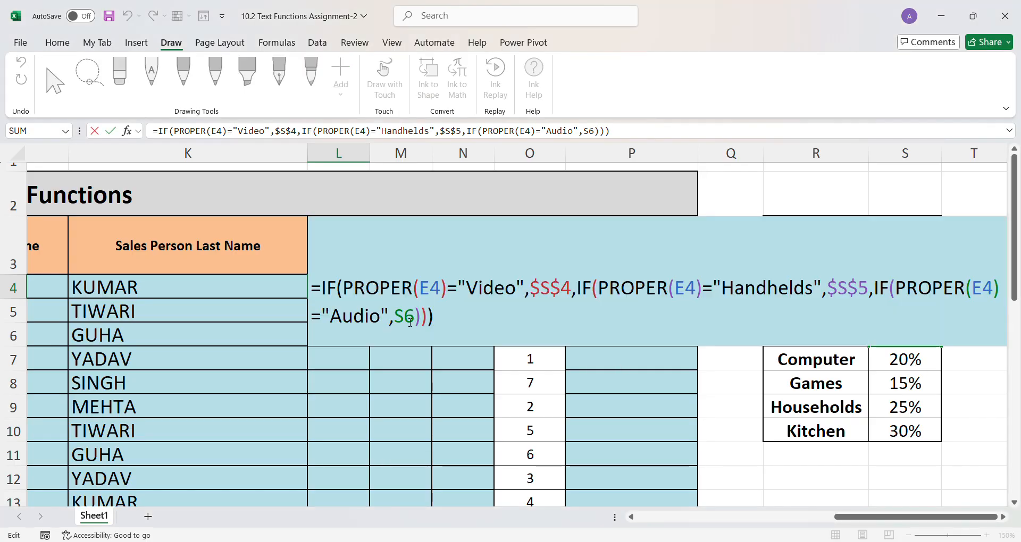
pyautogui.press('F4')
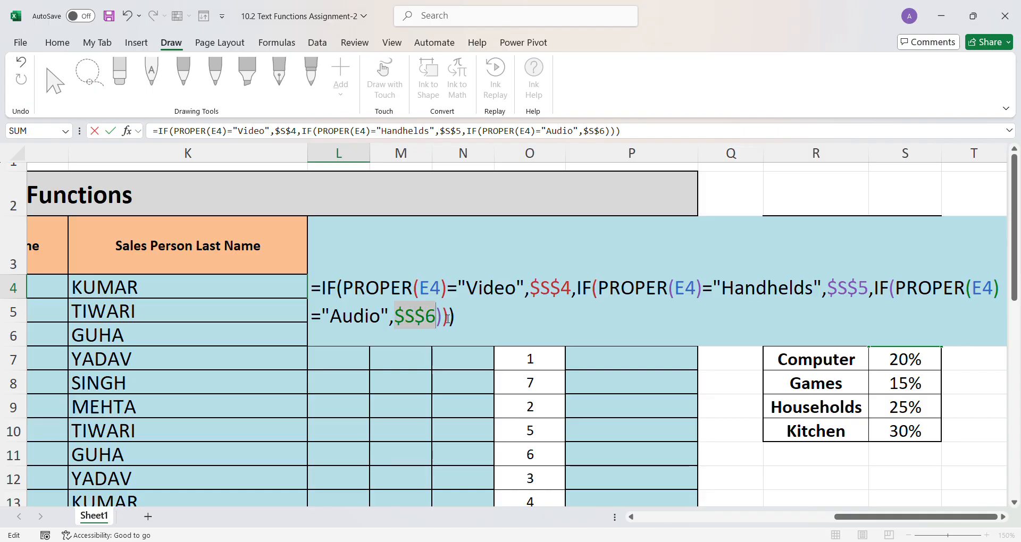
# Step: Nest another IF after $S$6 that tests PROPER(E4)="Computer" and returns the Computer discount from $S$7
pyautogui.write(',')
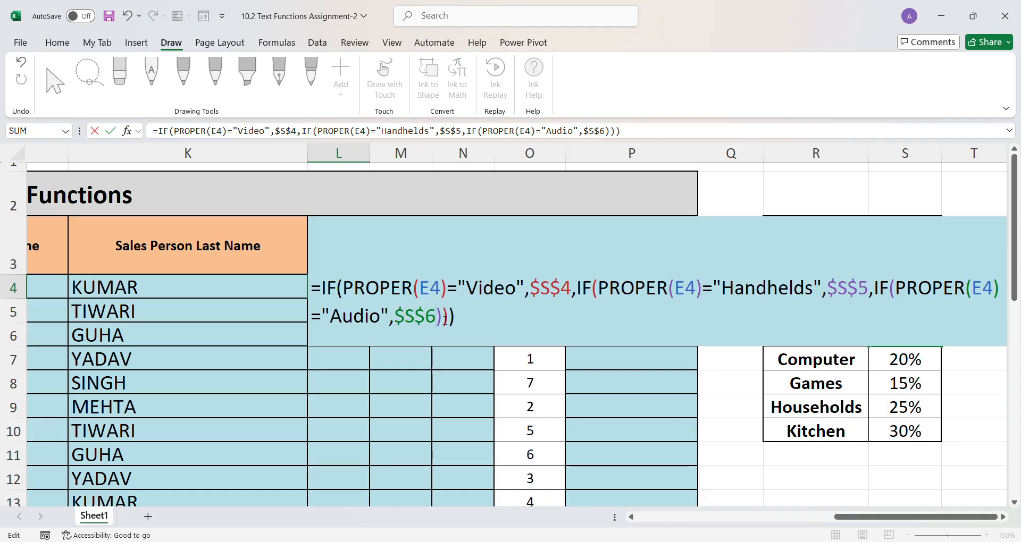
pyautogui.write('if(')
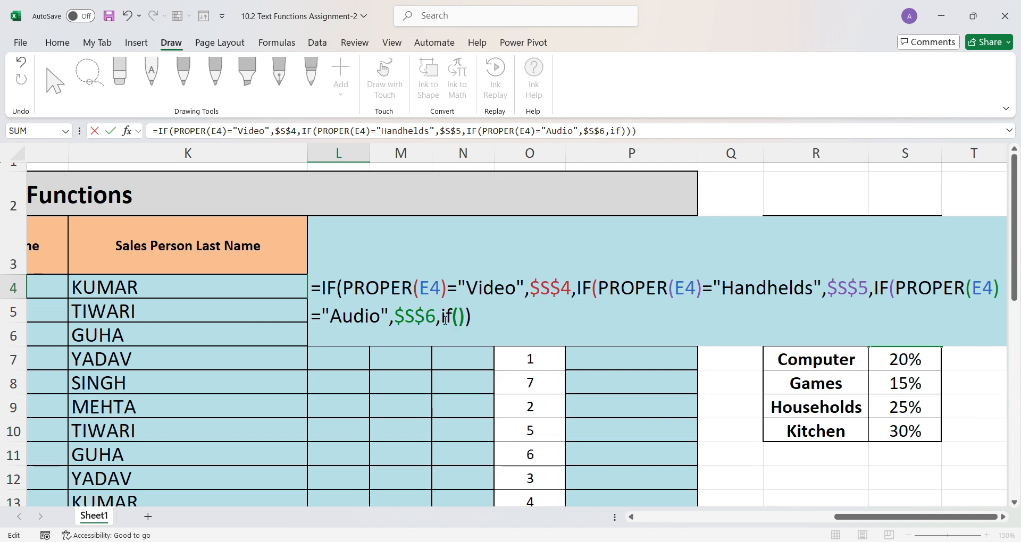
pyautogui.write('proper(e4')
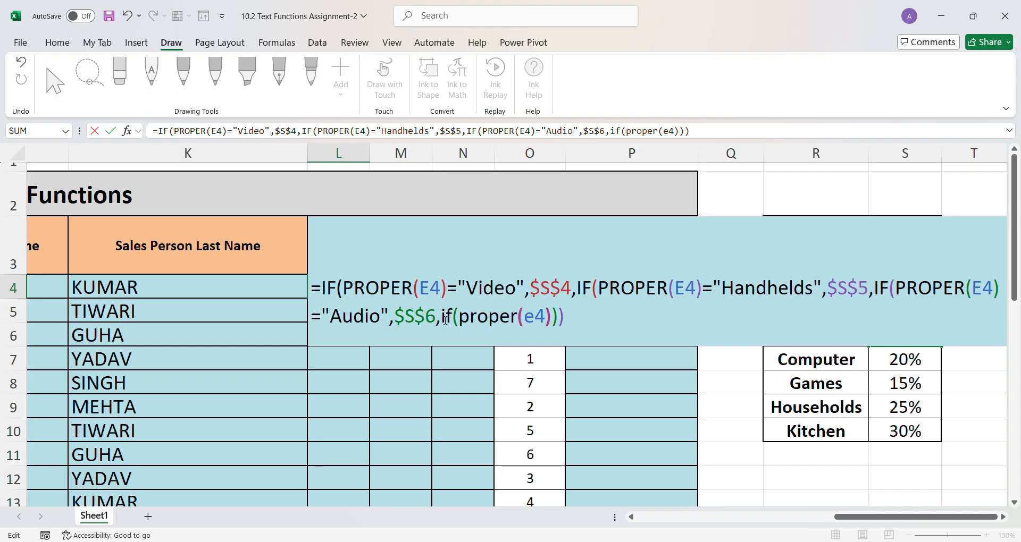
pyautogui.write(')')
pyautogui.write('=')
pyautogui.write('"Com')
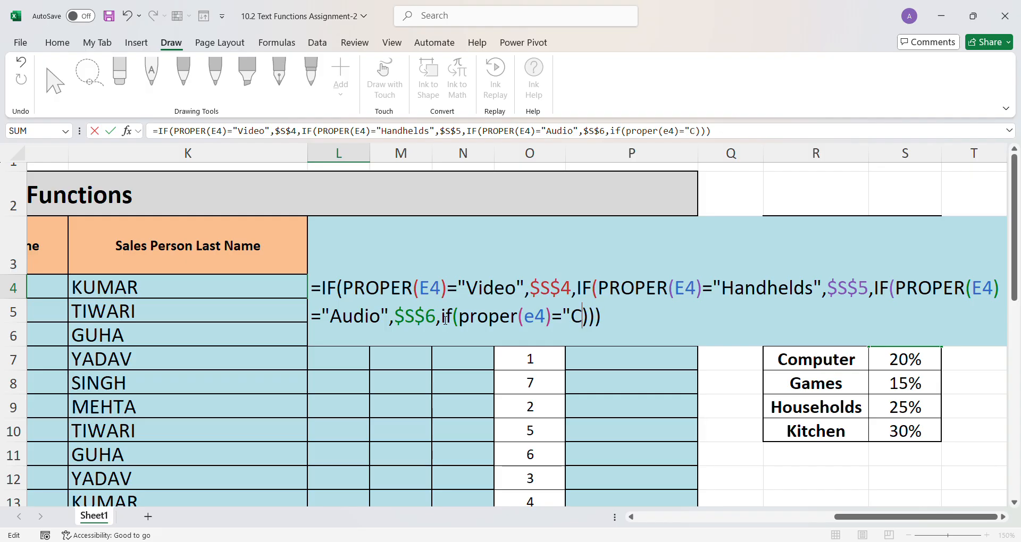
pyautogui.write('put')
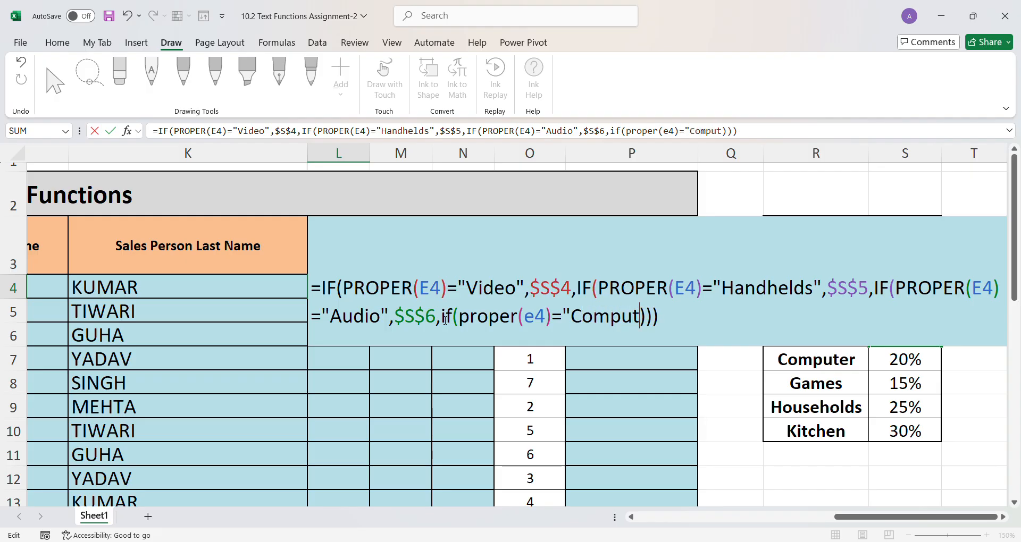
pyautogui.write('er",')
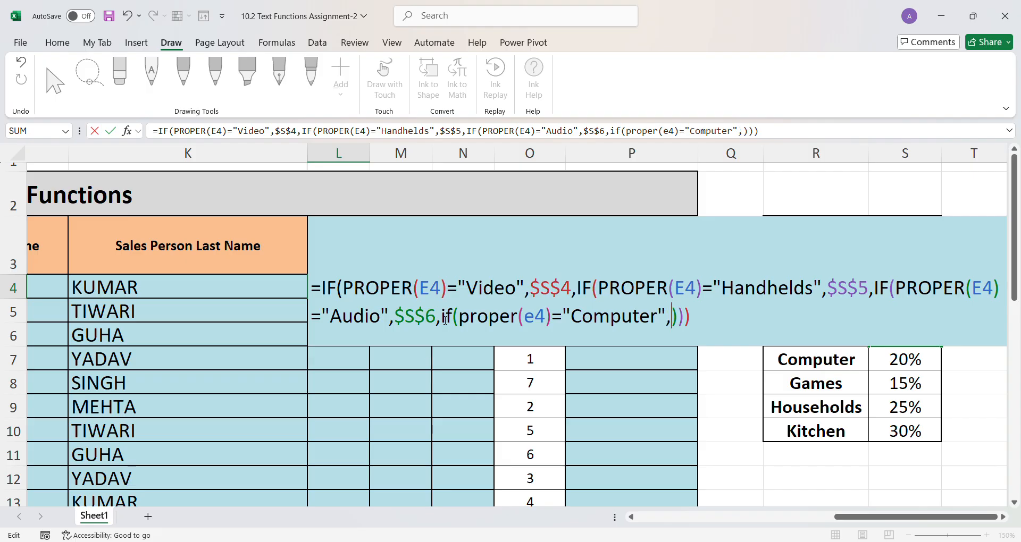
pyautogui.click(897, 360)
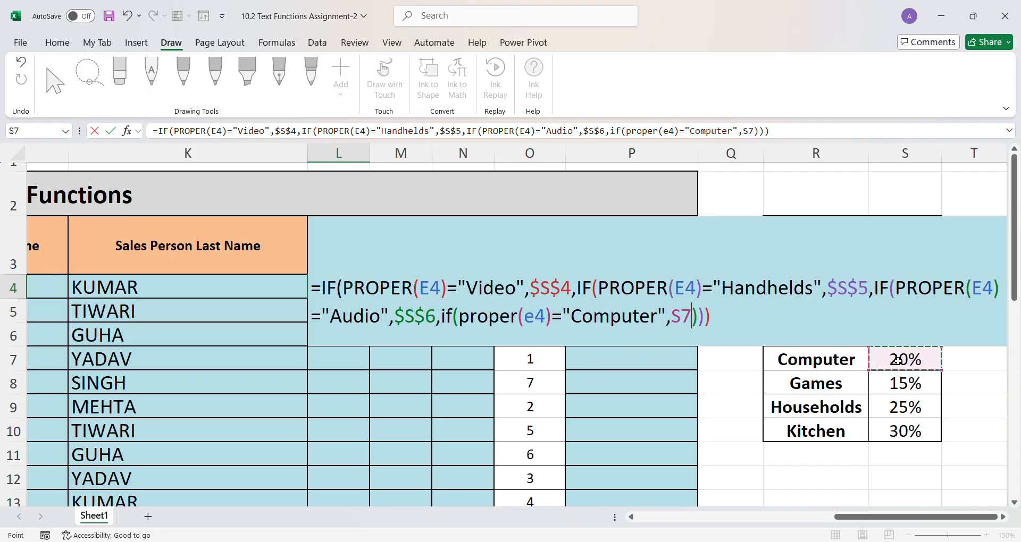
pyautogui.press('F4')
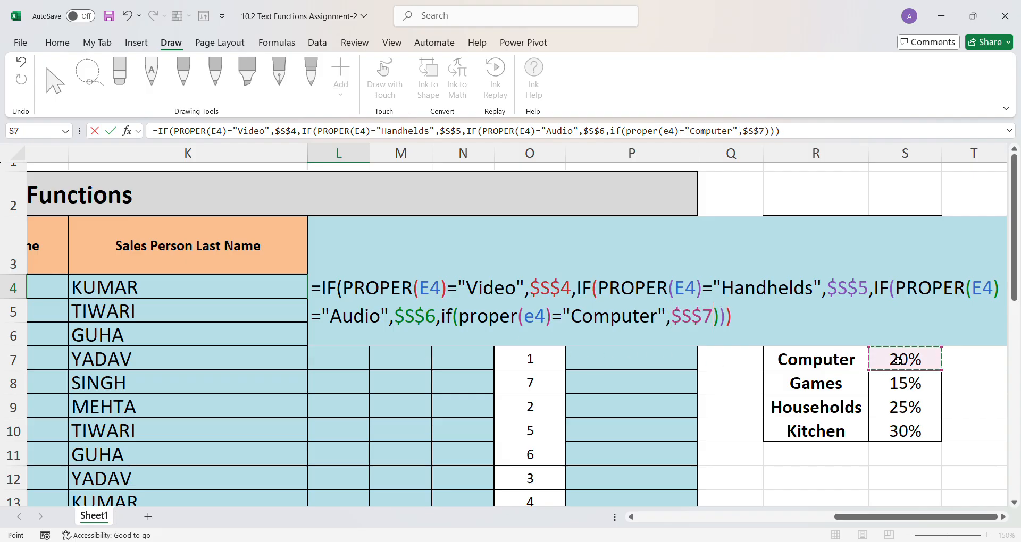
# Step: Nest an IF after $S$7 that tests PROPER(E4)="Games" and returns the Games discount from $S$8
pyautogui.write(',if')
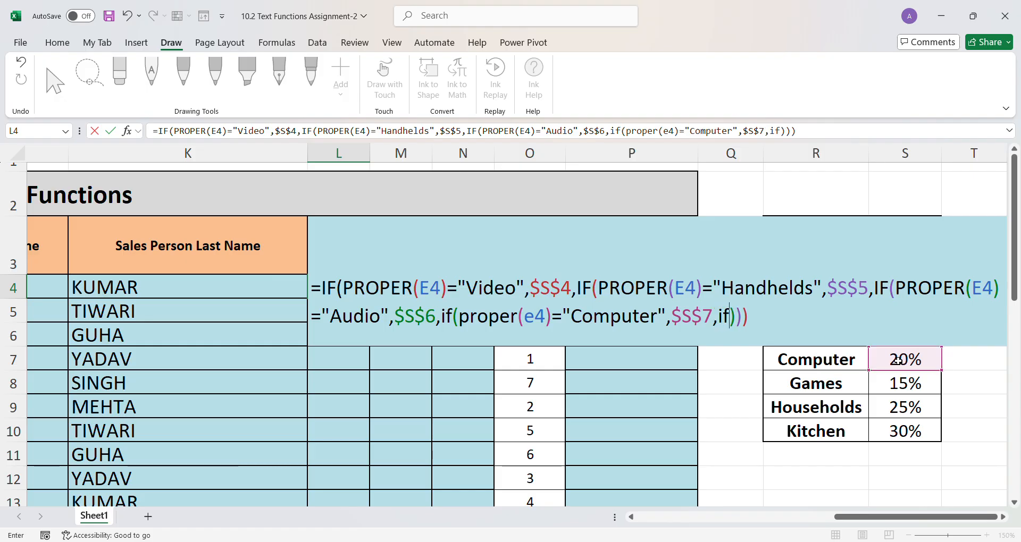
pyautogui.write('(proper')
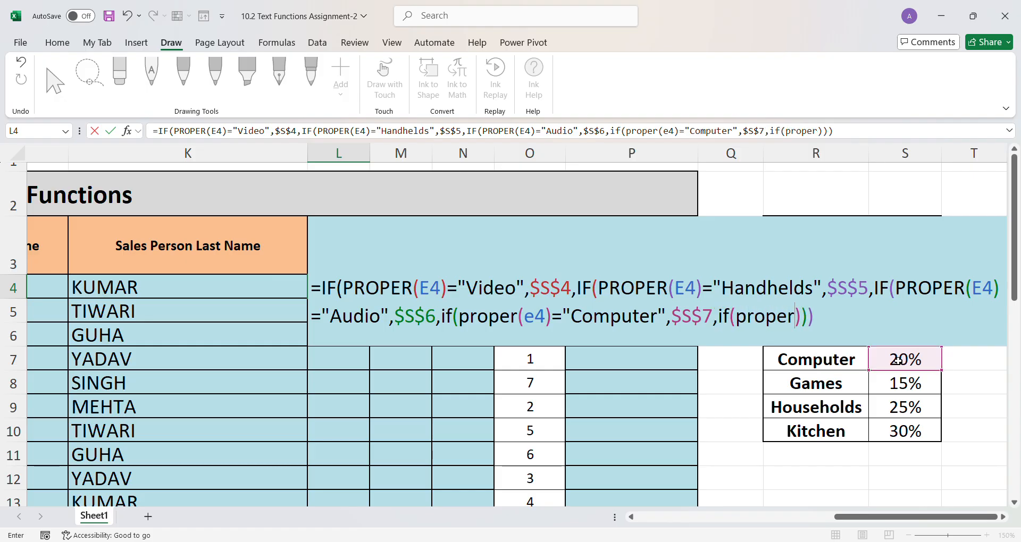
pyautogui.write('(e4')
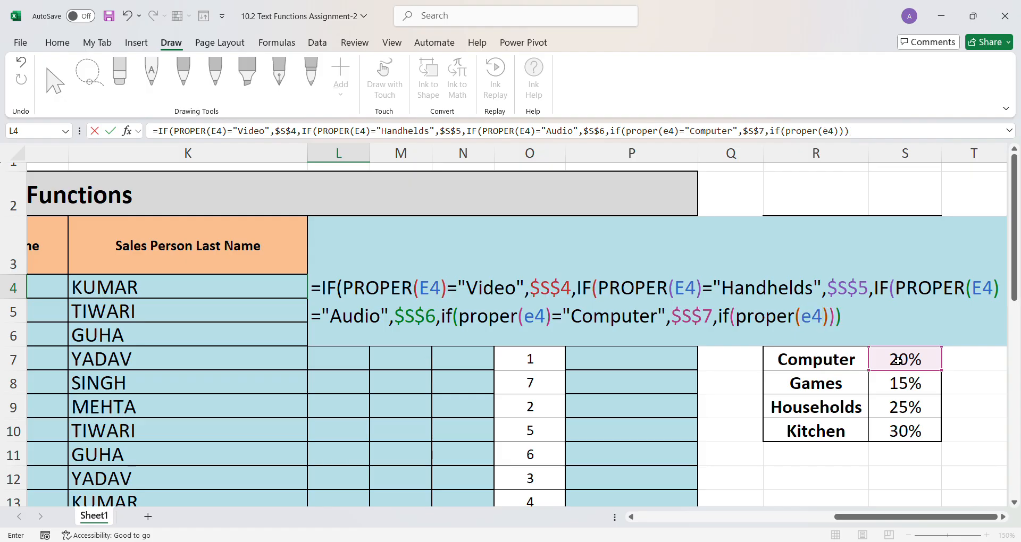
pyautogui.write(')="Games')
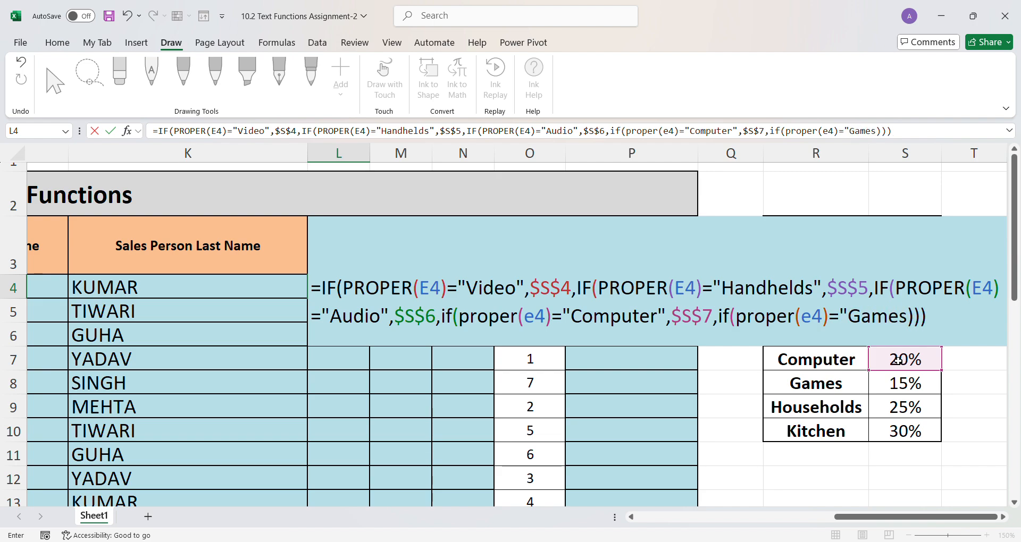
pyautogui.write('",')
pyautogui.click(893, 389)
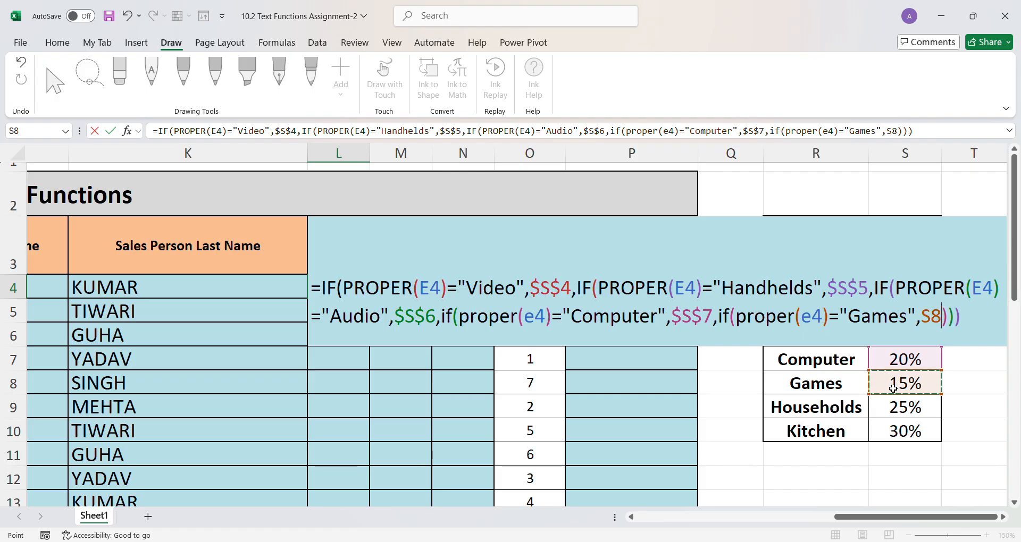
pyautogui.press('F4')
# Step: Nest an IF after $S$8 that tests PROPER(E4)="Households" and returns the Households discount from $S$9
pyautogui.write(',')
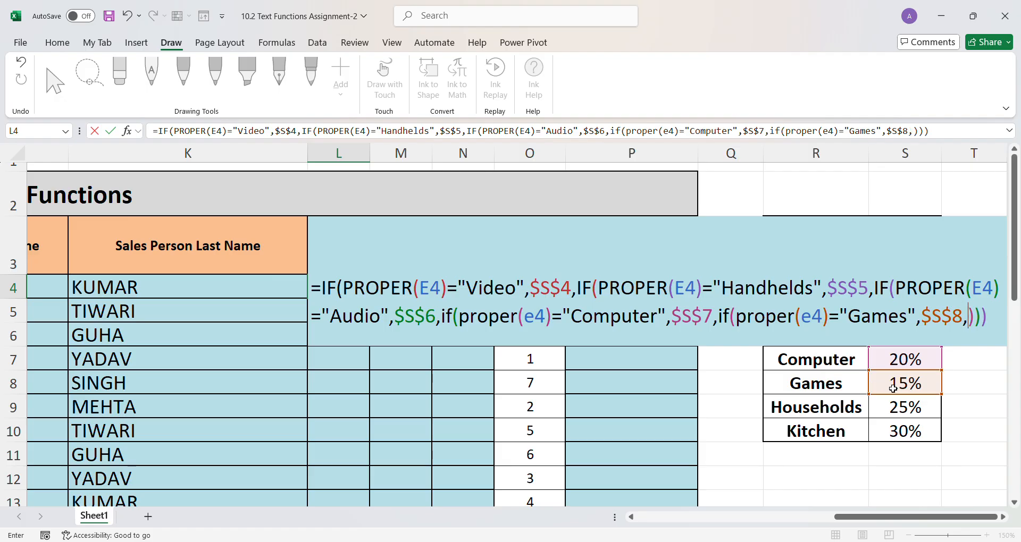
pyautogui.write('if(proper')
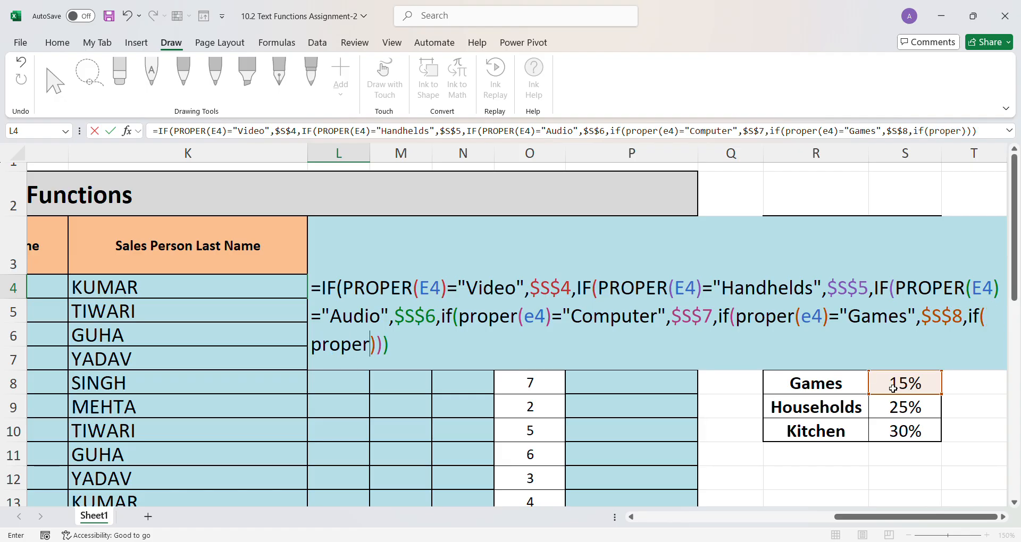
pyautogui.write('(')
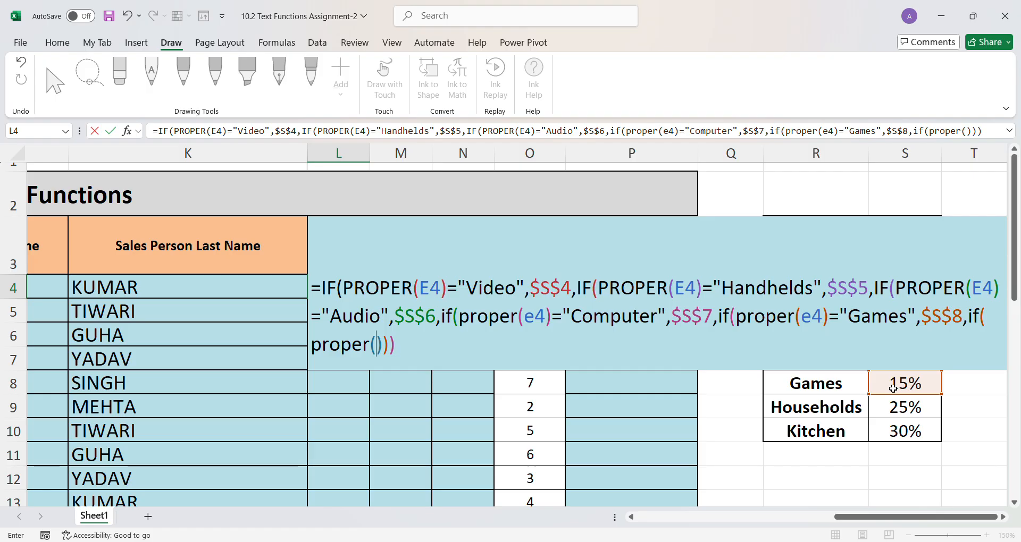
pyautogui.write('e4')
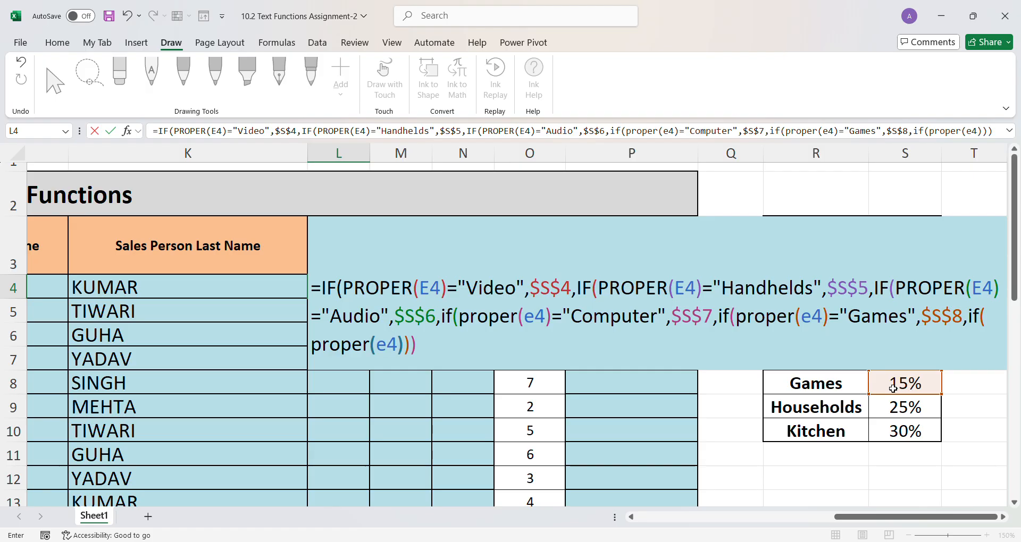
pyautogui.write(')=')
pyautogui.press('Delete')
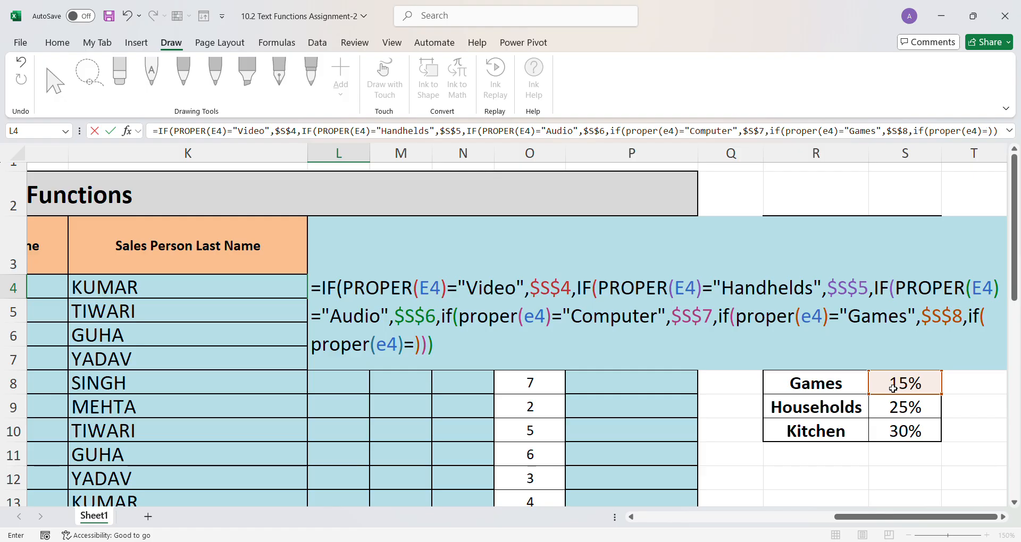
pyautogui.write('"')
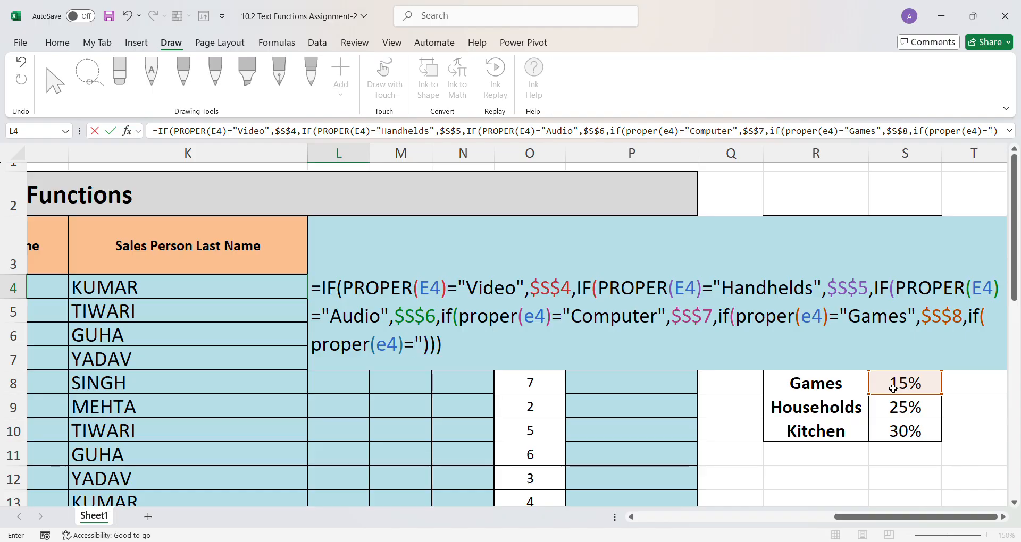
pyautogui.write('Households",')
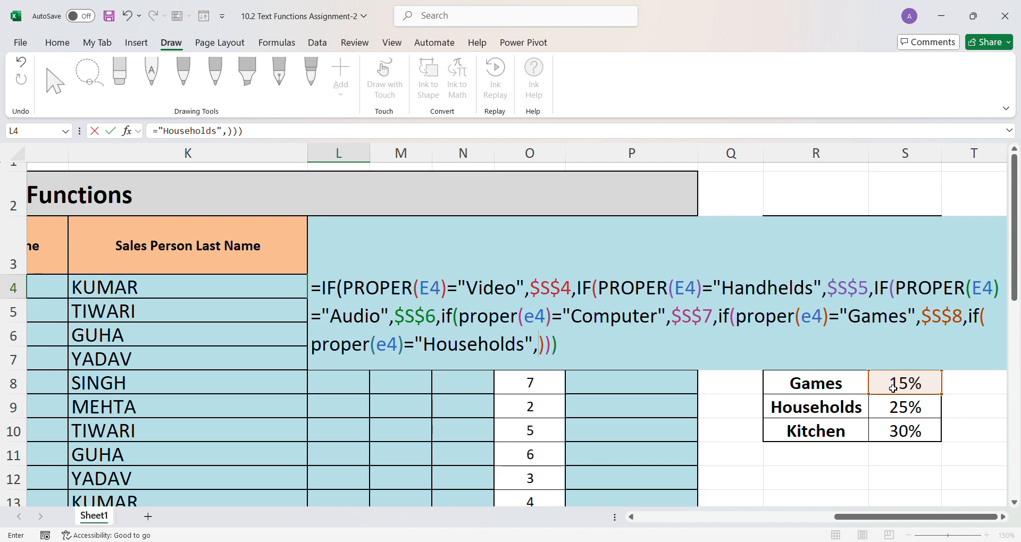
pyautogui.click(906, 412)
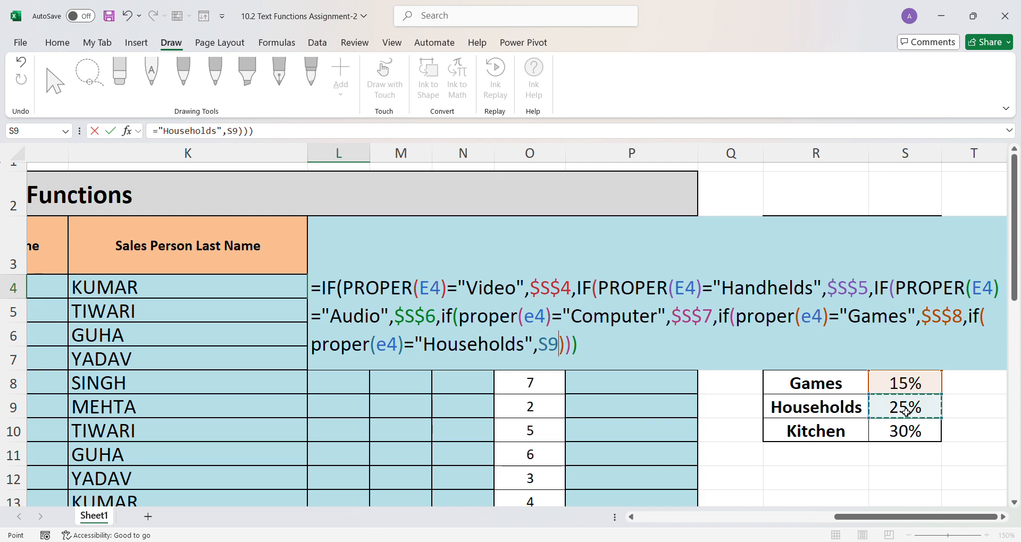
pyautogui.press('F4')
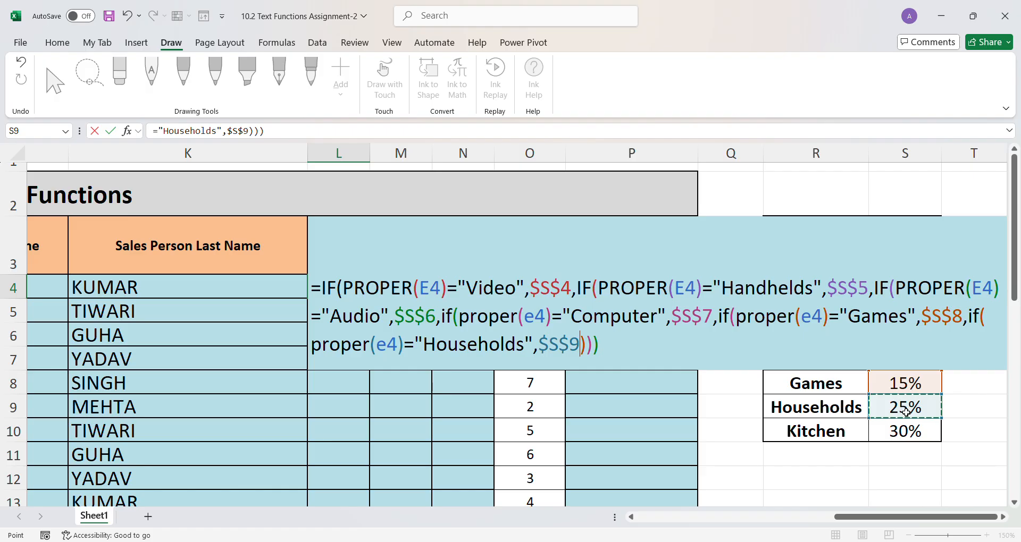
# Step: Return the Kitchen discount from $S$10 when no condition matches, and commit the L4 formula with all parentheses closed
pyautogui.write(',')
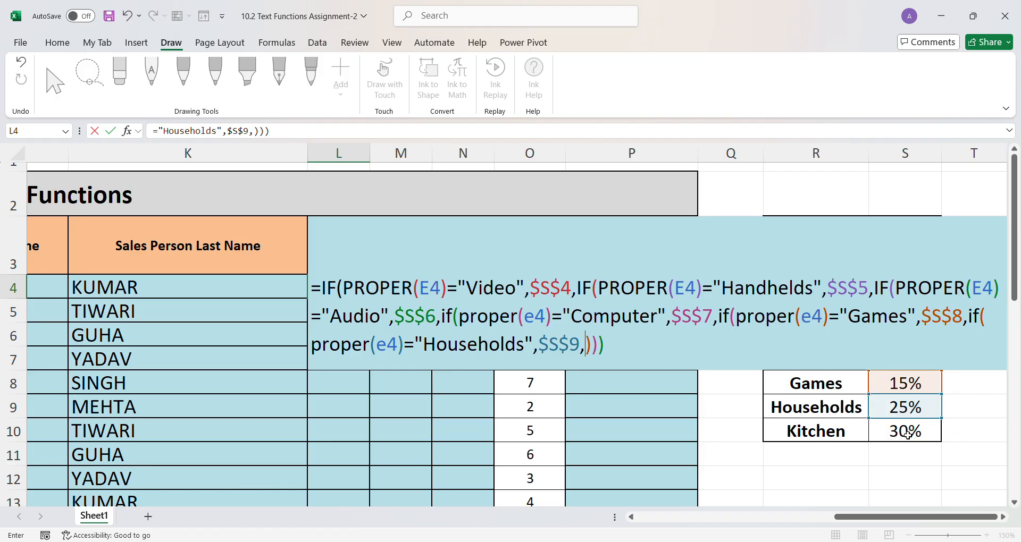
pyautogui.click(904, 437)
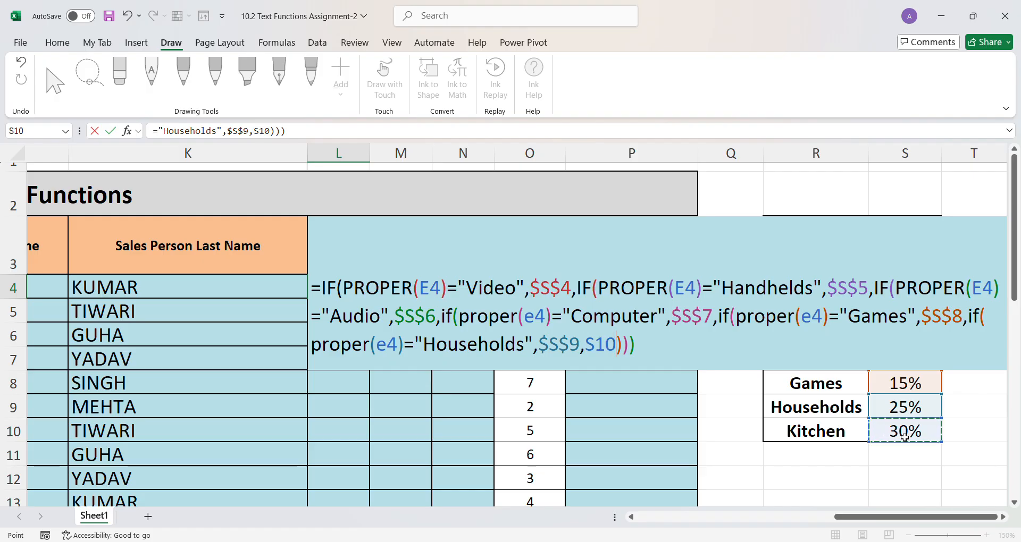
pyautogui.press('F4')
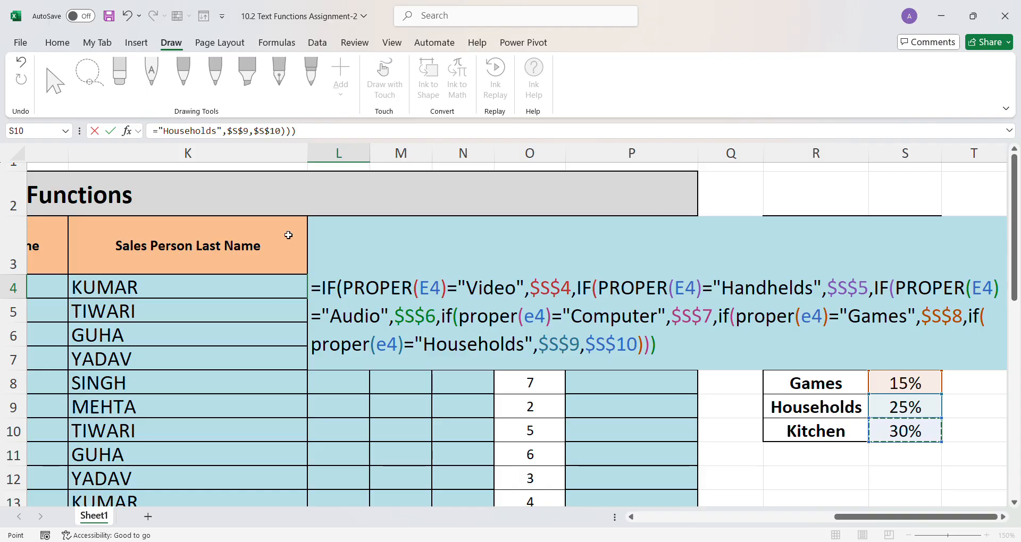
pyautogui.click(663, 348)
pyautogui.write('))))')
pyautogui.press('Return')
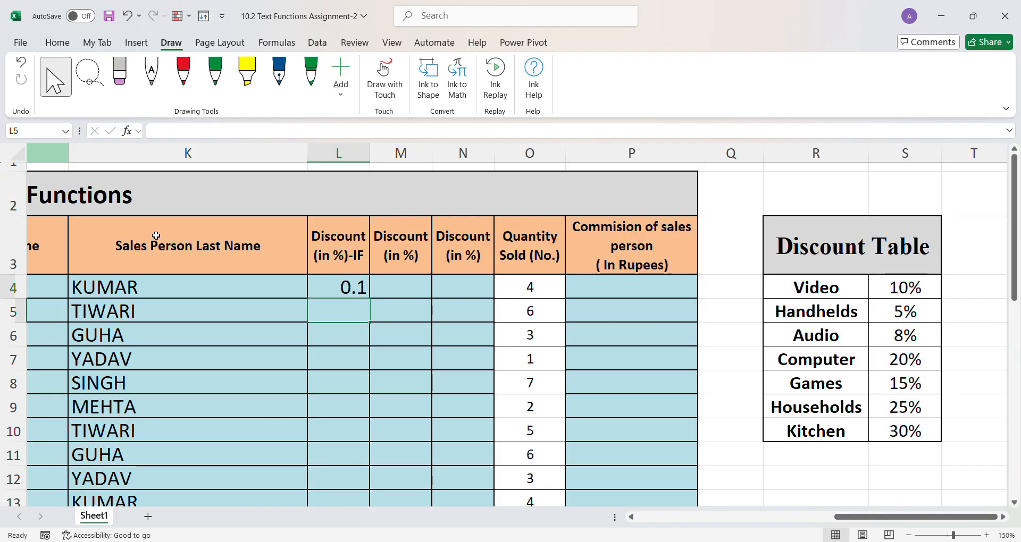
# Step: Format L4 as a percentage and fill its formula down the "Discount (in %)-IF" column
pyautogui.press('Up')
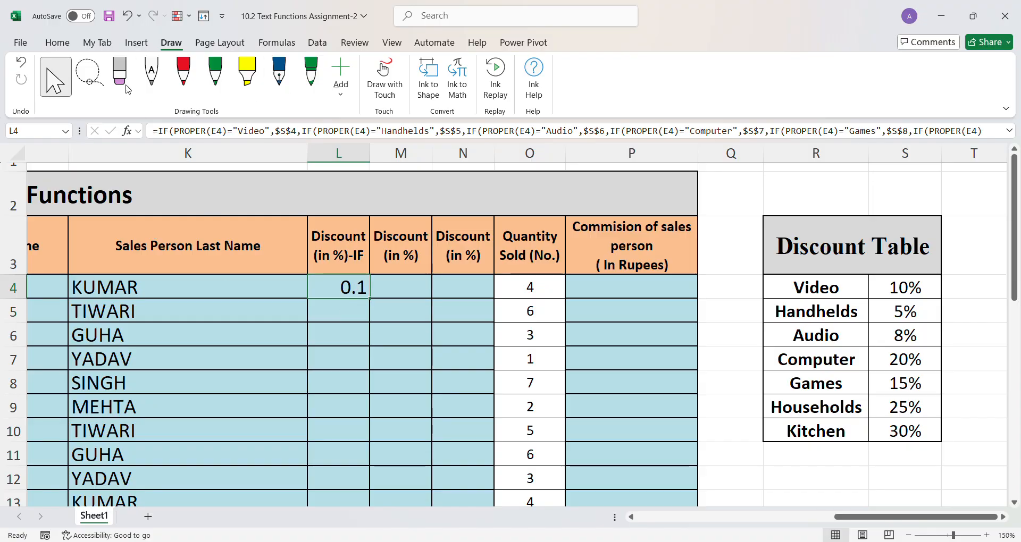
pyautogui.click(71, 47)
pyautogui.click(474, 89)
pyautogui.doubleClick(370, 300)
pyautogui.scroll(-3, 378, 367)
pyautogui.scroll(3, 364, 403)
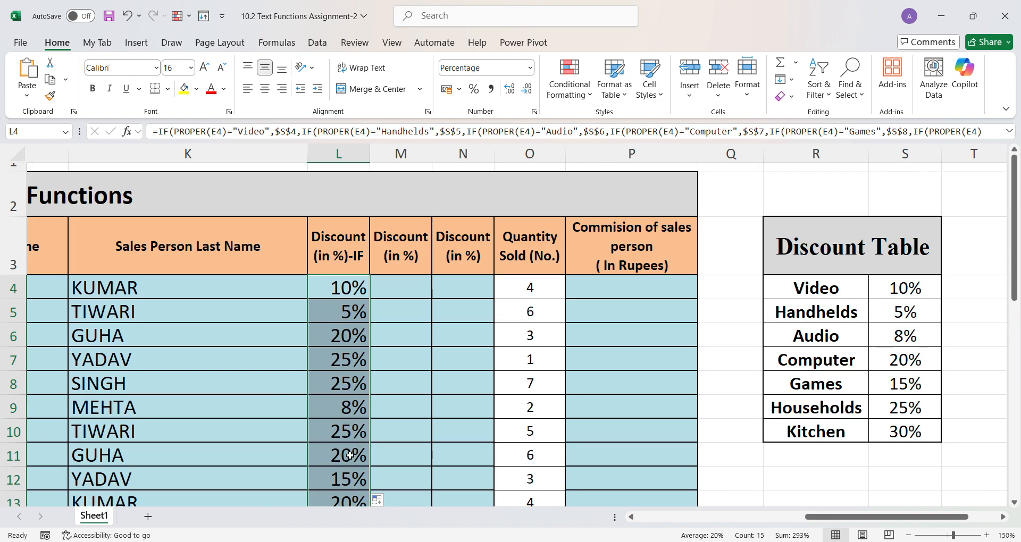
# Step: Check the filled discounts against the category names in column E, looking at E5 and E6
pyautogui.click(356, 288)
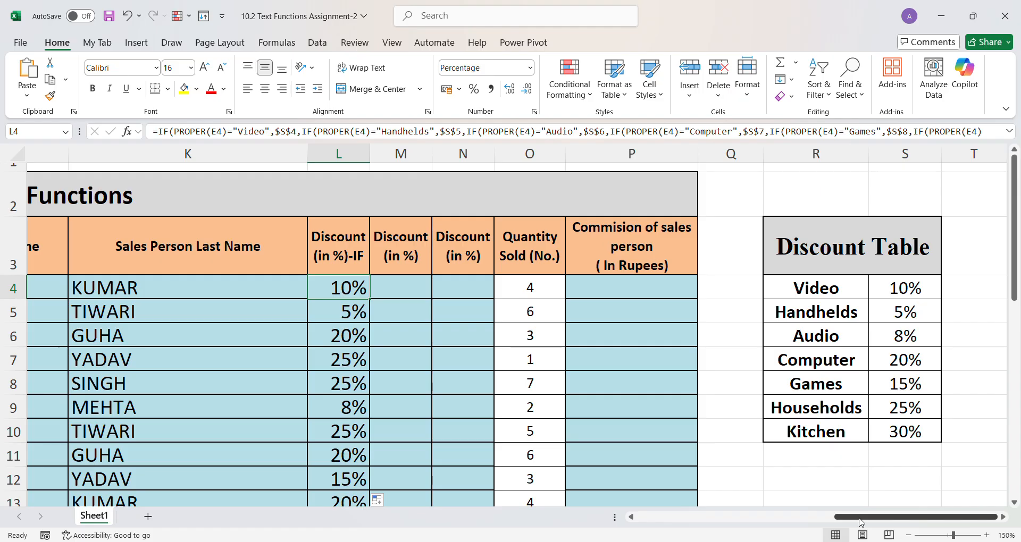
pyautogui.moveTo(861, 517); pyautogui.dragTo(733, 536)
pyautogui.click(187, 317)
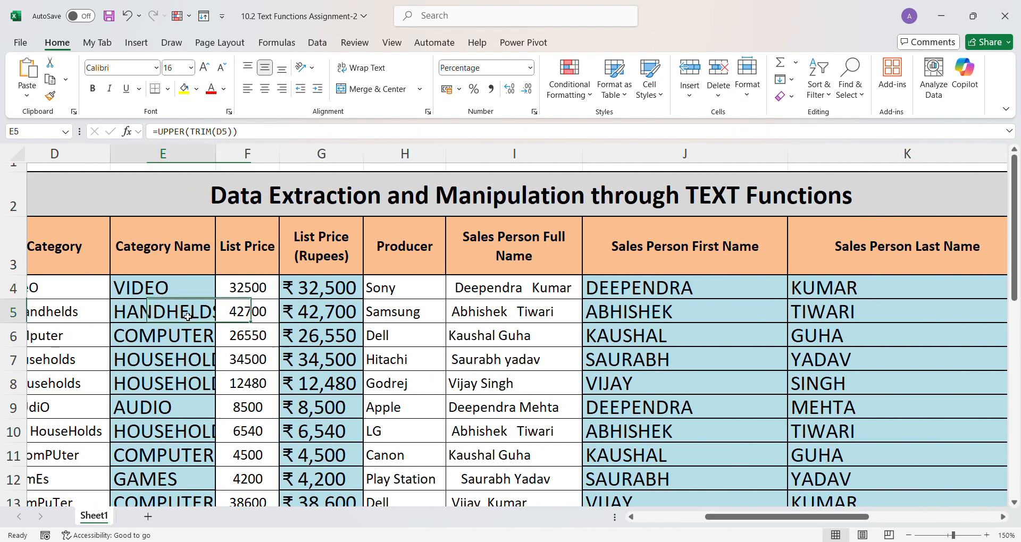
pyautogui.click(189, 339)
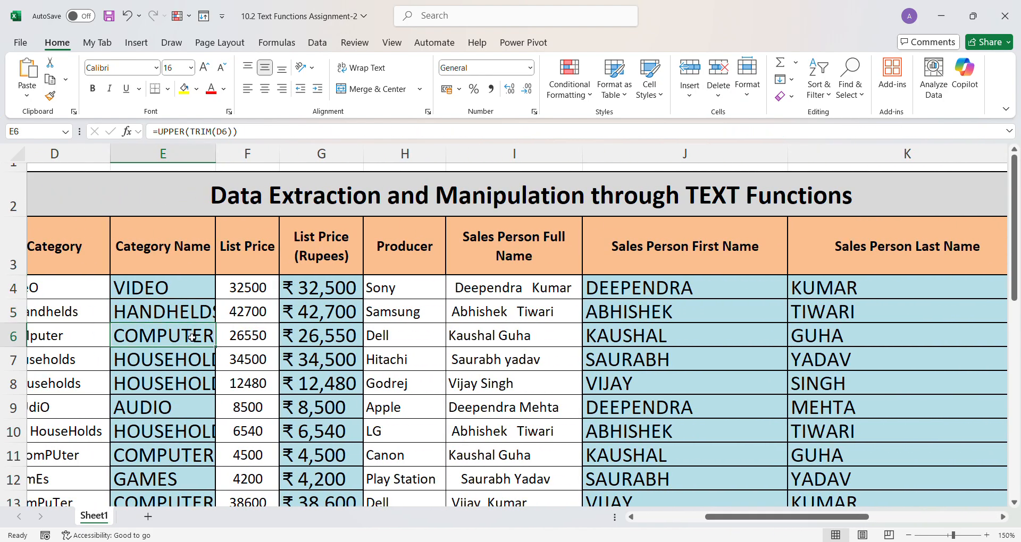
# Step: Review the nested IF formula in L4, including its closing parentheses, and close it without changes
pyautogui.moveTo(764, 520); pyautogui.dragTo(894, 527)
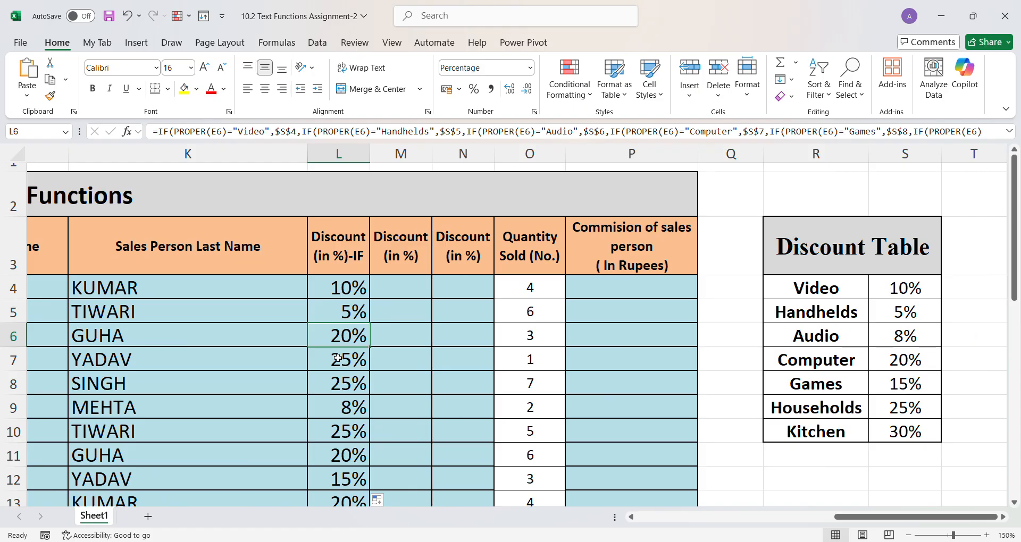
pyautogui.click(340, 290)
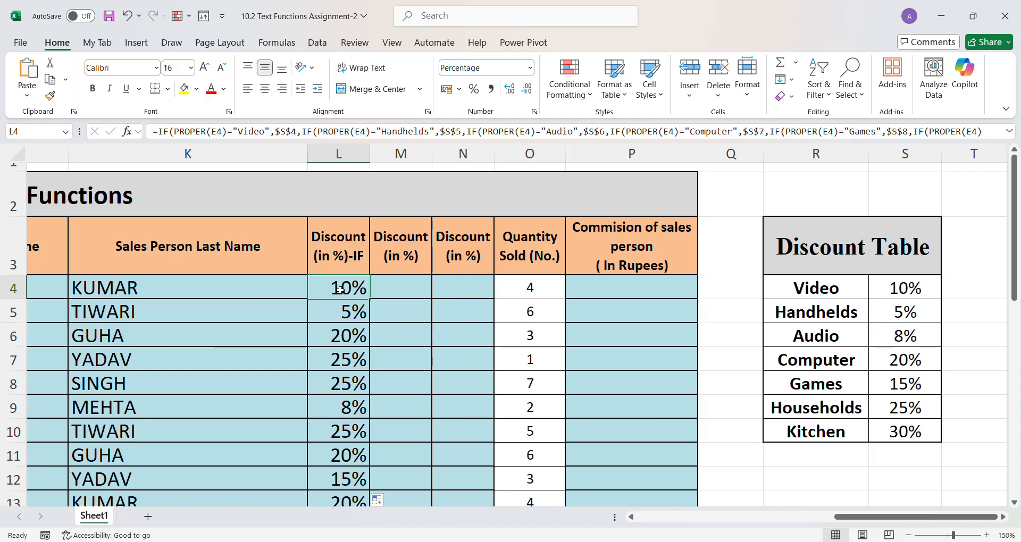
pyautogui.doubleClick(339, 290)
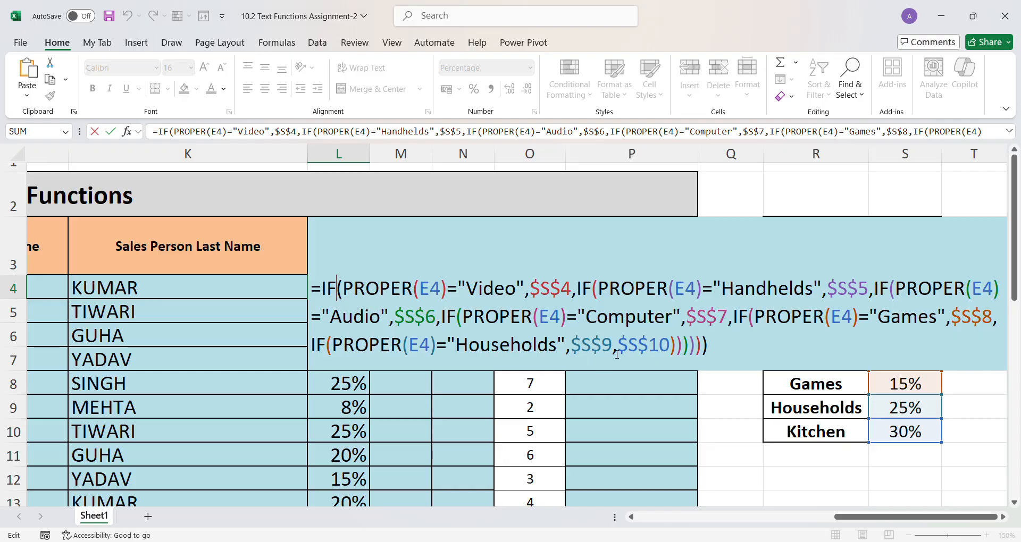
pyautogui.click(722, 351)
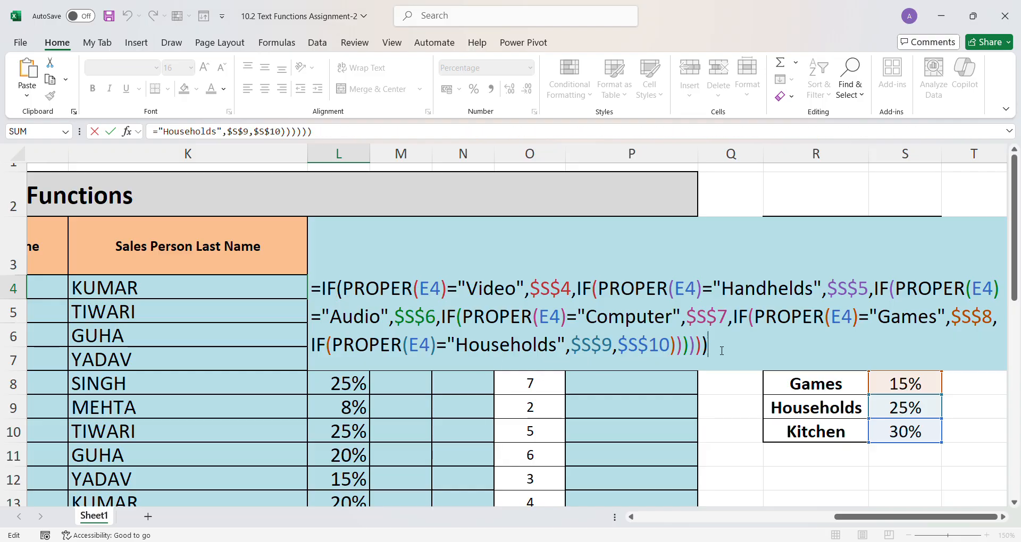
pyautogui.moveTo(713, 353); pyautogui.dragTo(677, 351)
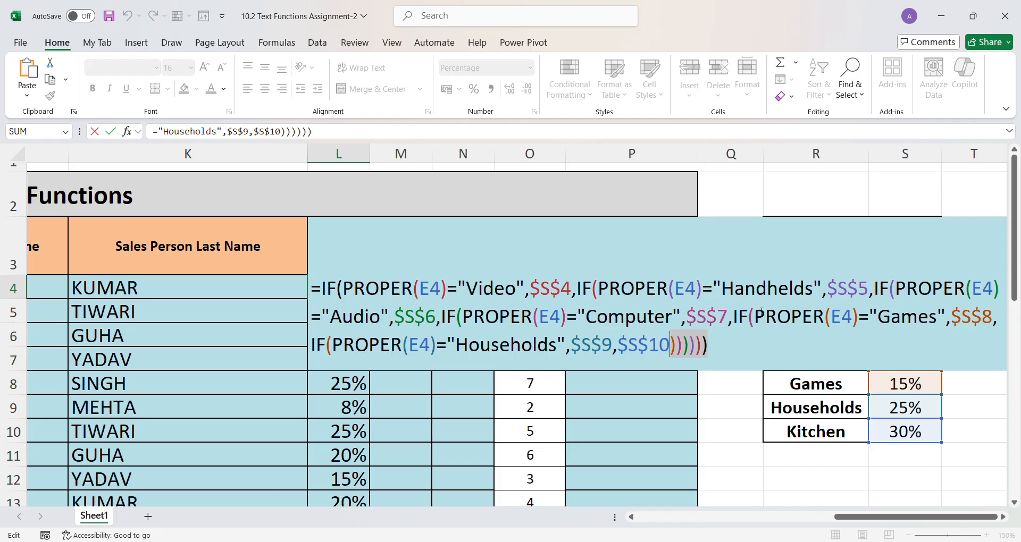
pyautogui.click(726, 354)
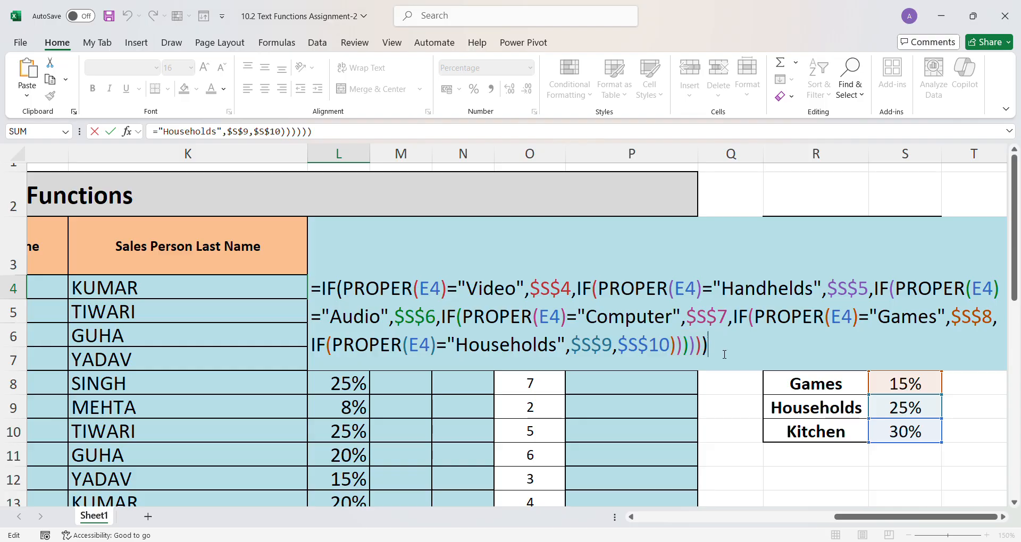
pyautogui.press('Return')
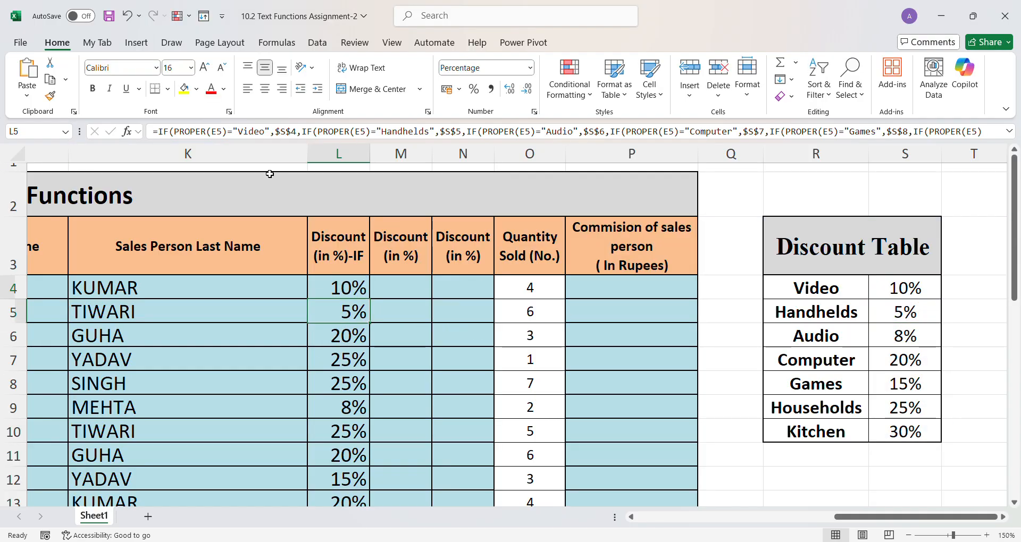
# Step: Start a VLOOKUP formula in M4 with PROPER(E4) as the lookup value
pyautogui.click(397, 292)
pyautogui.write('=vlo')
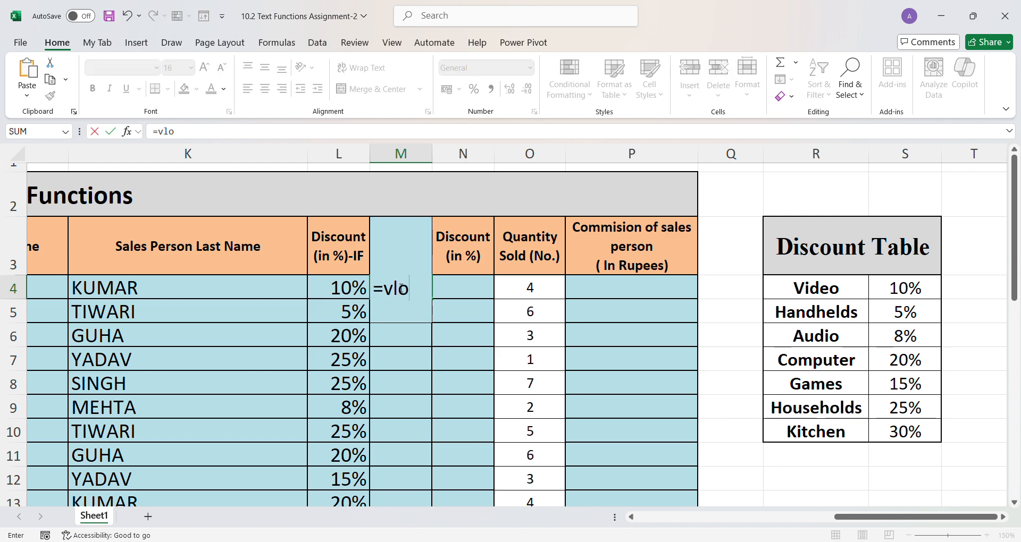
pyautogui.press('Tab')
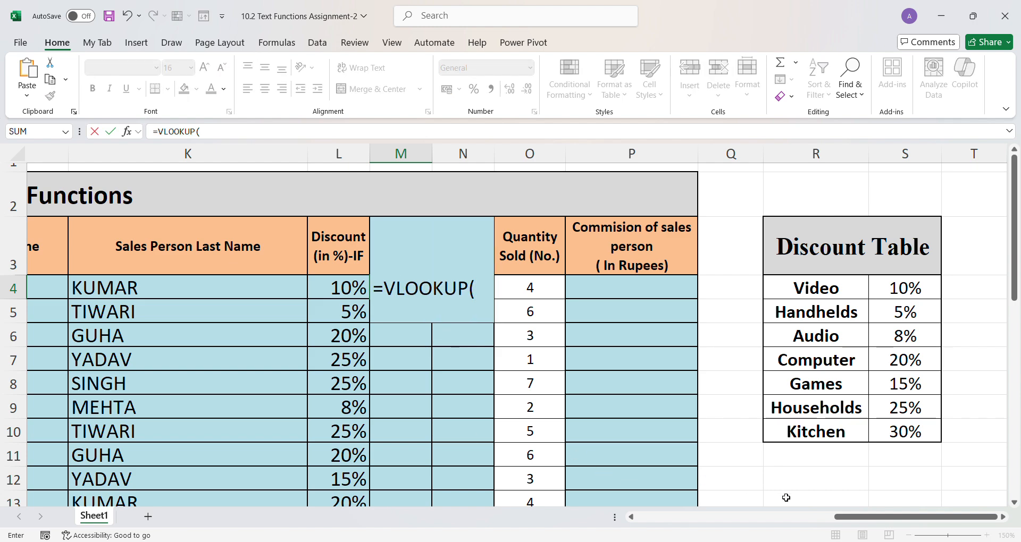
pyautogui.moveTo(855, 519); pyautogui.dragTo(848, 524)
pyautogui.write('proper')
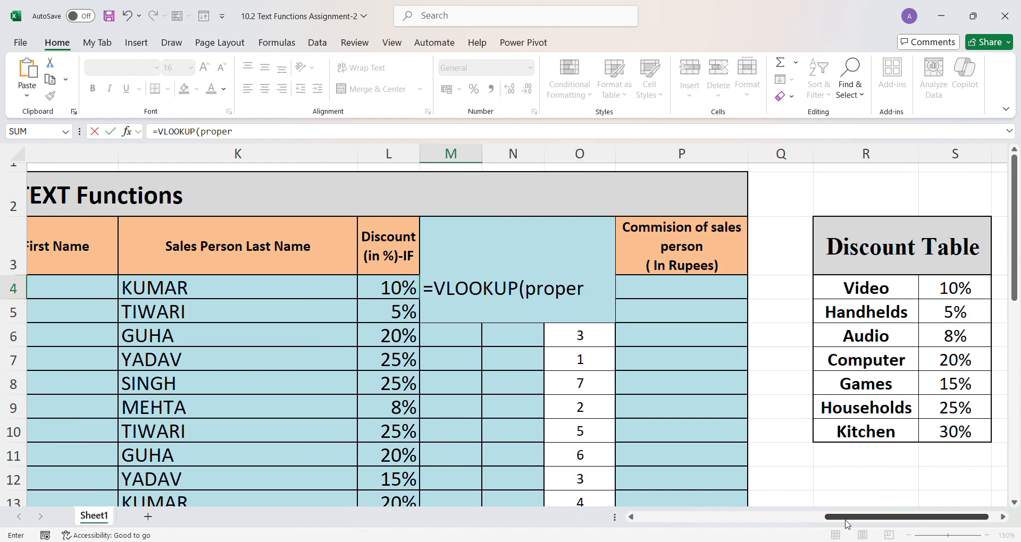
pyautogui.write('(e4')
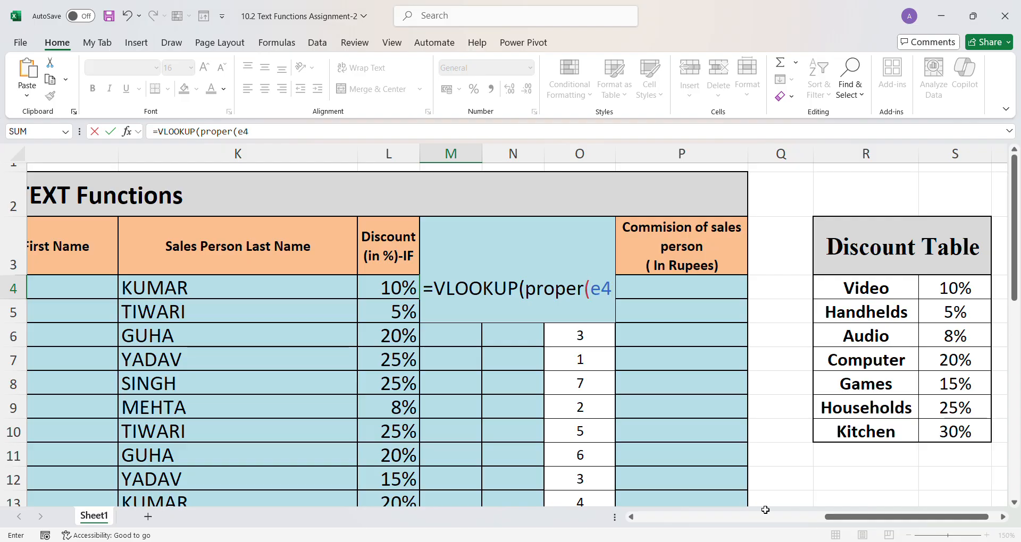
pyautogui.write(')')
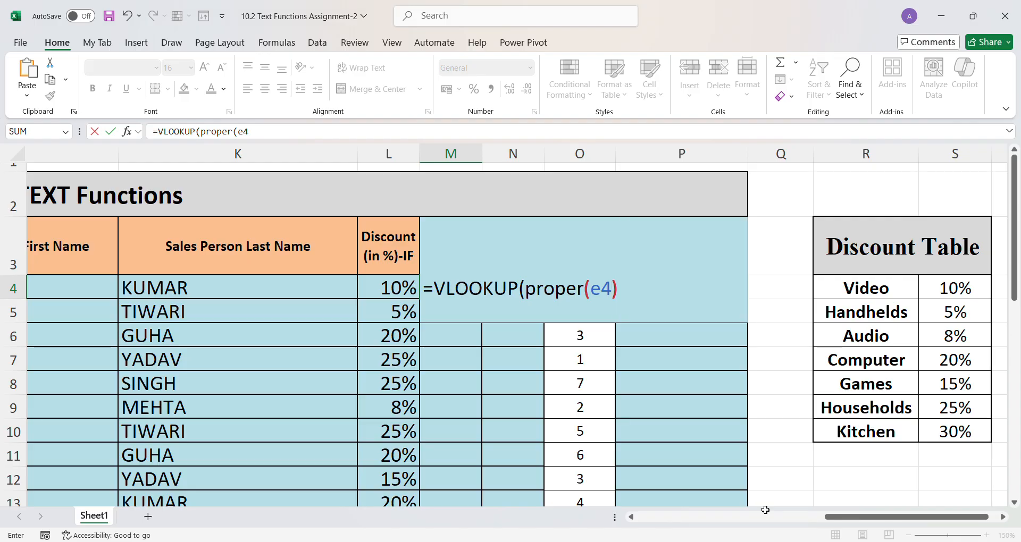
pyautogui.write(',')
# Step: Complete the M4 VLOOKUP with the absolute table range $R$4:$S$10, column index 2 and exact match 0
pyautogui.moveTo(862, 290); pyautogui.dragTo(949, 431)
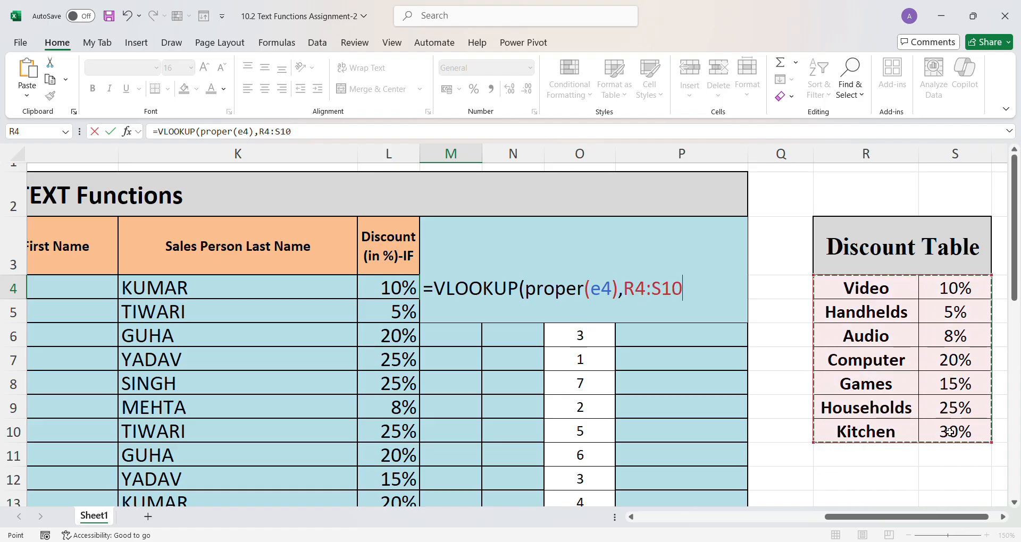
pyautogui.press('F4')
pyautogui.write(',')
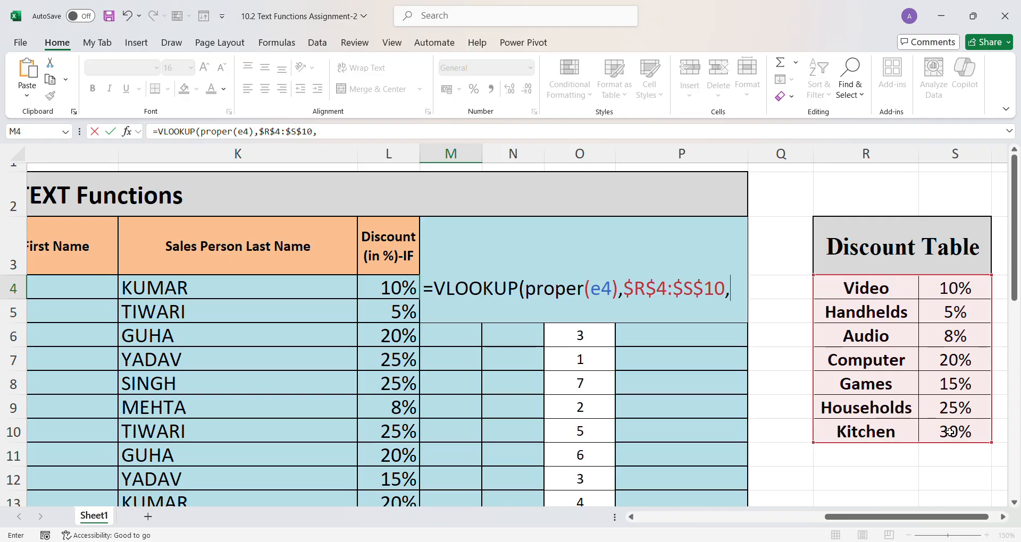
pyautogui.write('2,')
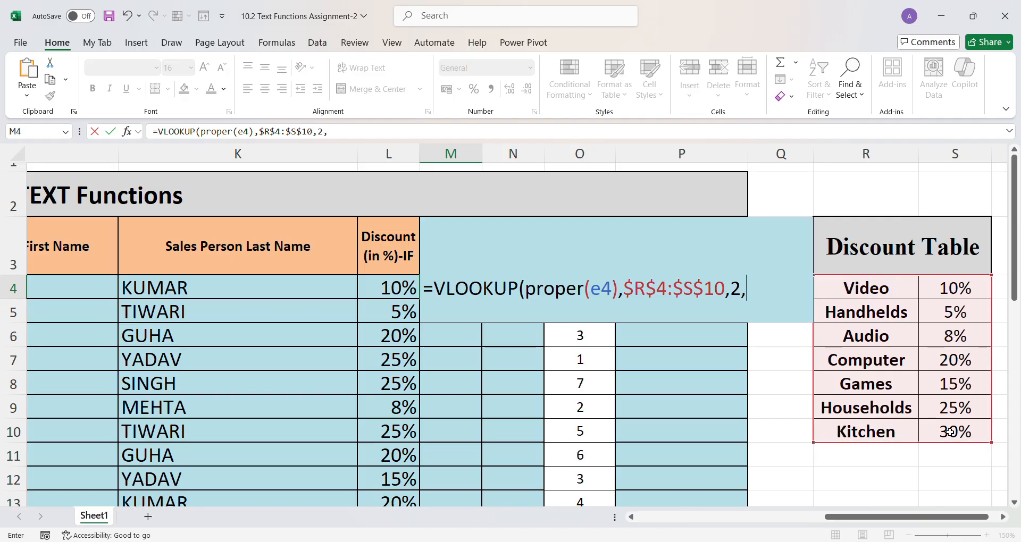
pyautogui.write('0)')
pyautogui.press('Return')
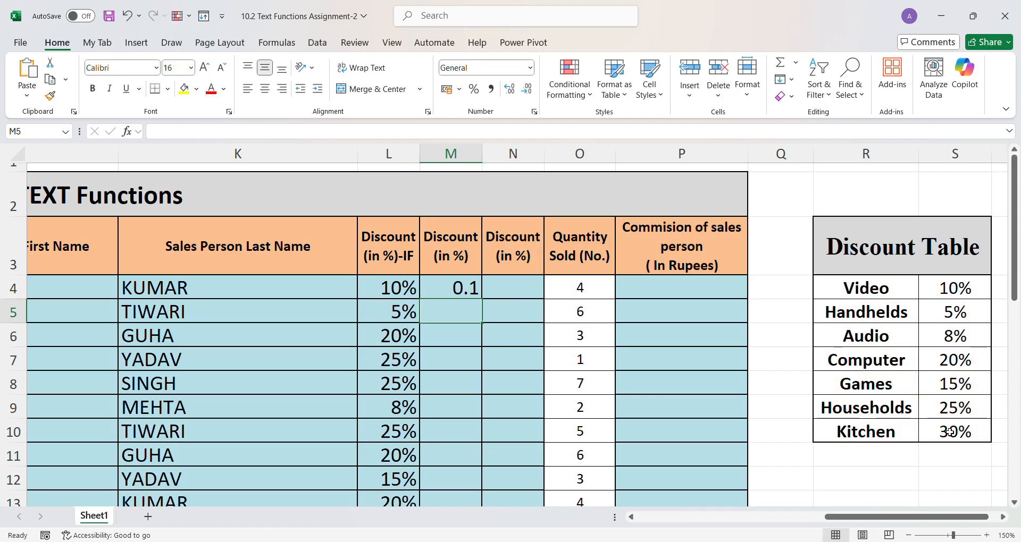
# Step: Format M4 as a percentage, fill its VLOOKUP down the column and check the filled rows
pyautogui.press('Up')
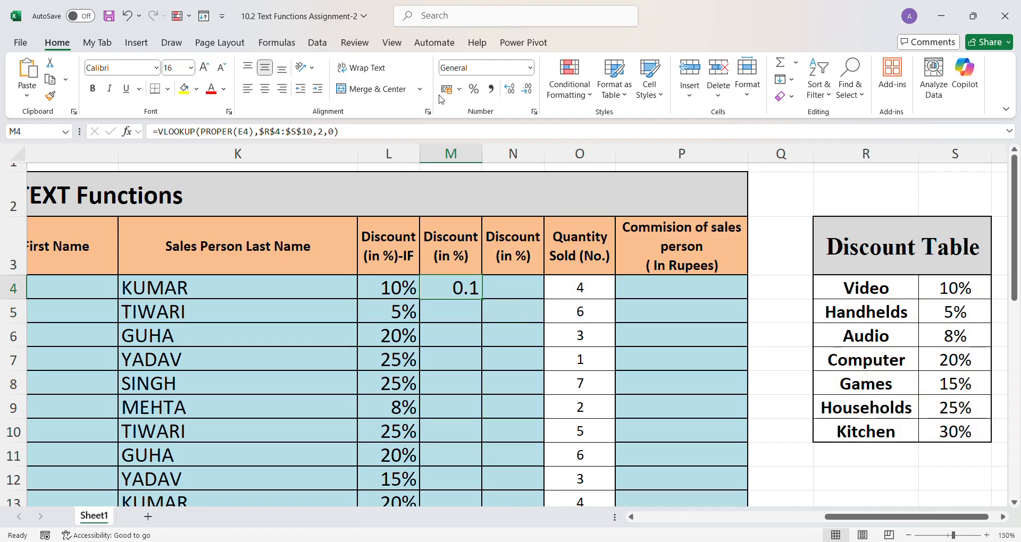
pyautogui.click(474, 89)
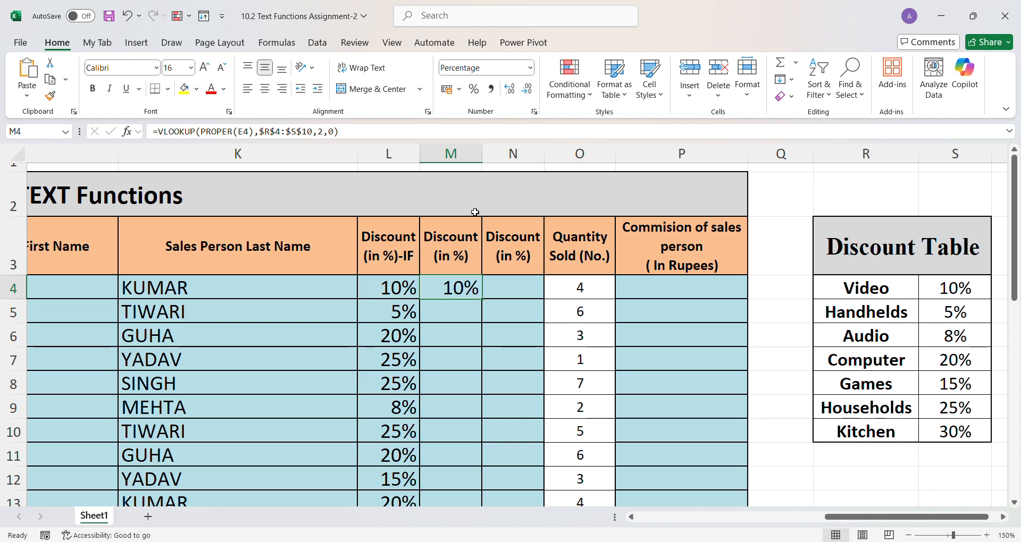
pyautogui.doubleClick(483, 315)
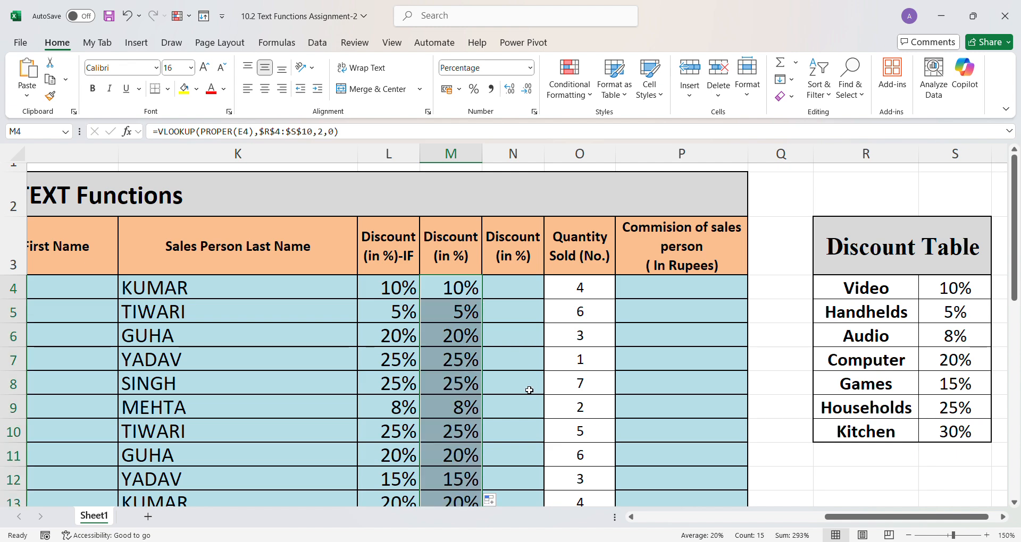
pyautogui.scroll(-2, 476, 437)
pyautogui.scroll(-2, 473, 444)
pyautogui.scroll(4, 486, 364)
# Step: Start an INDEX formula in N4 with the discount range S4:S10 as its array
pyautogui.click(516, 287)
pyautogui.write('=i')
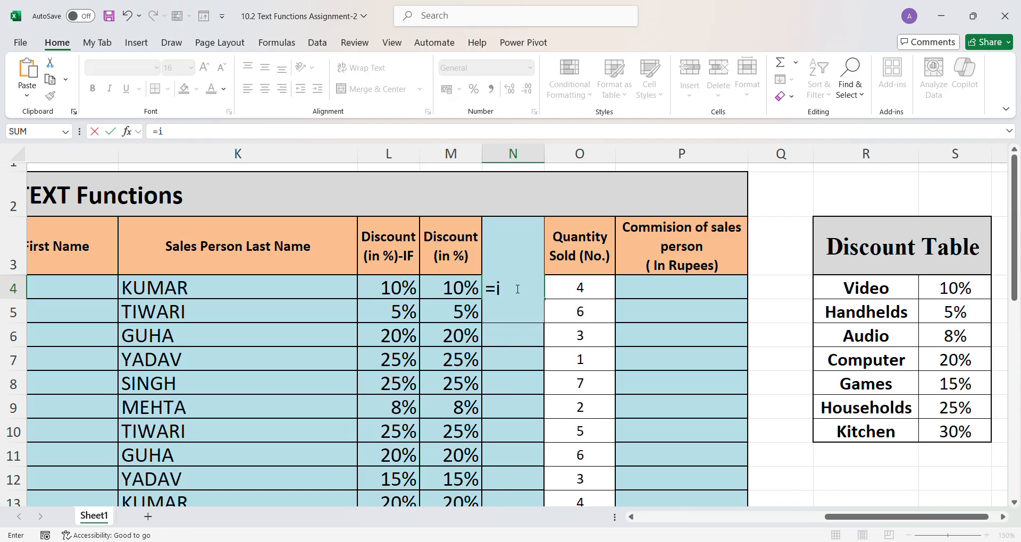
pyautogui.write('ndex')
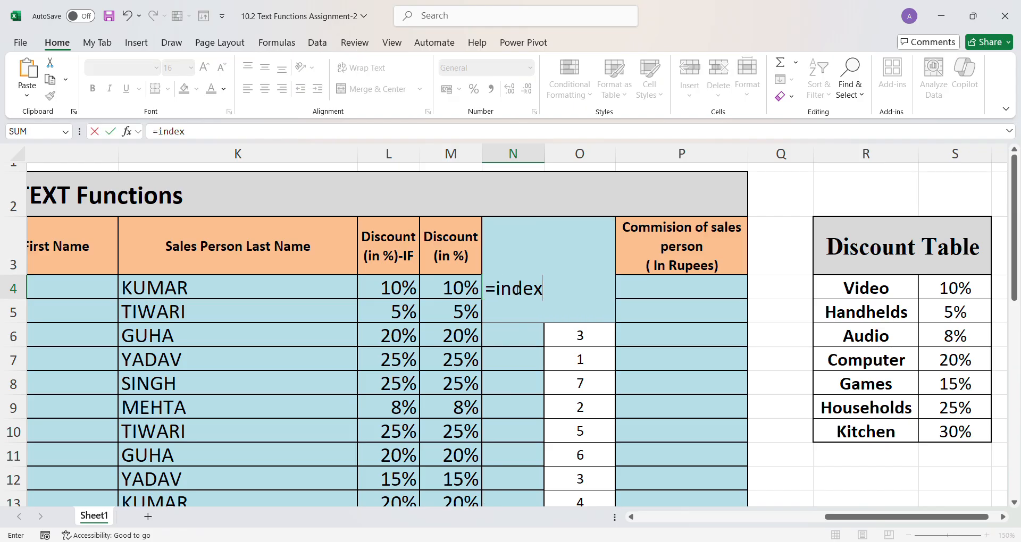
pyautogui.write('(')
pyautogui.moveTo(954, 289); pyautogui.dragTo(964, 434)
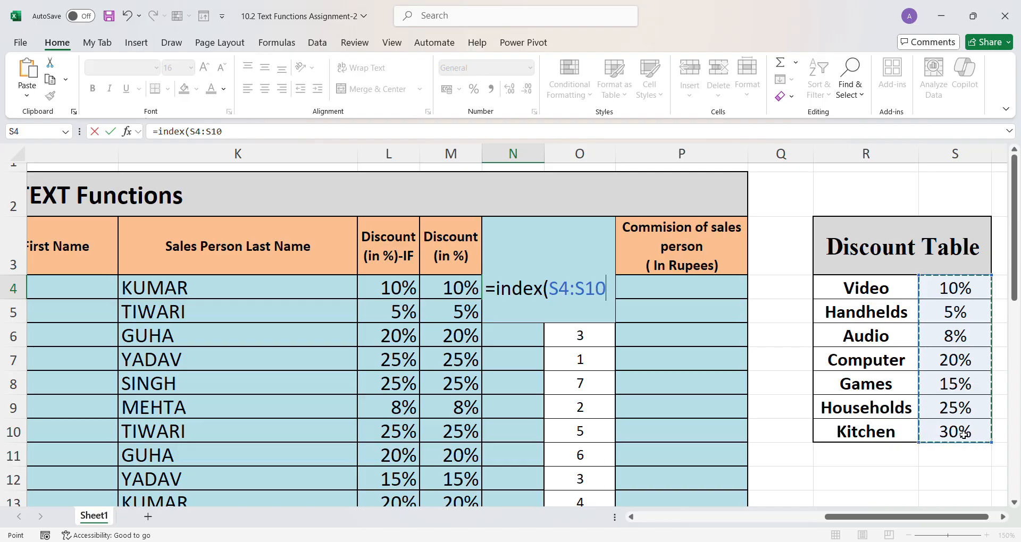
# Step: Nest a MATCH in the N4 formula that finds PROPER(E4) in R4:R10 with exact match 0, and close both functions
pyautogui.write(',match')
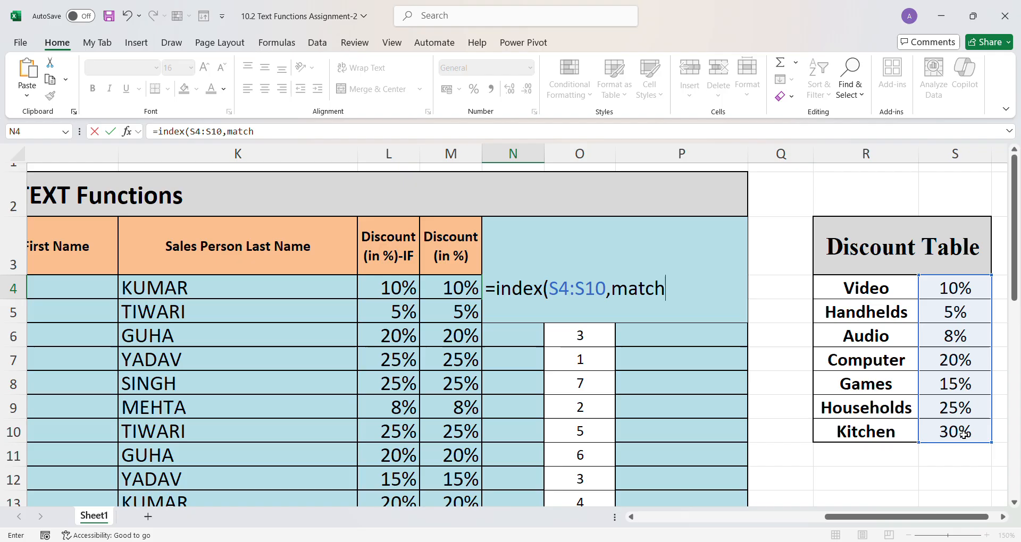
pyautogui.write('(proper(e4')
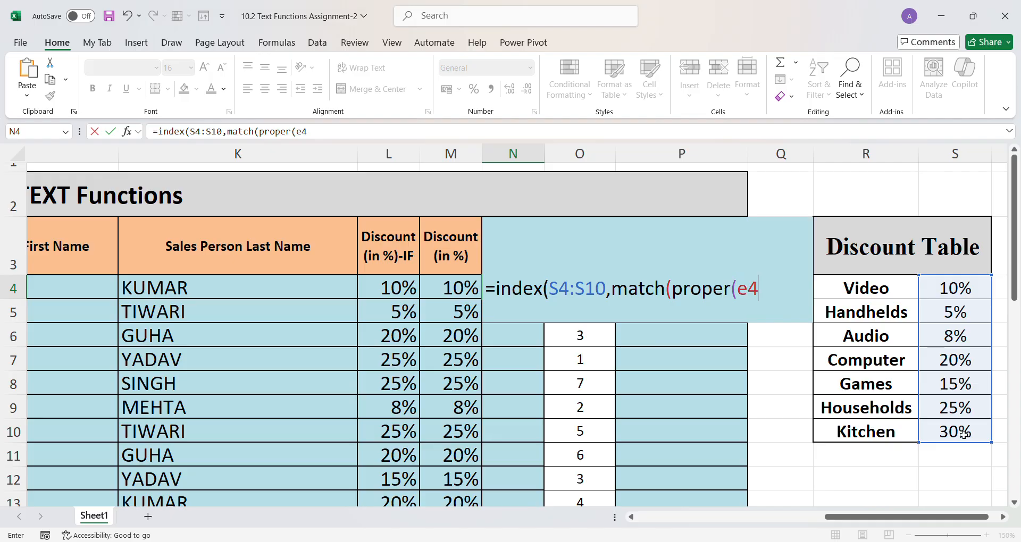
pyautogui.write('),')
pyautogui.moveTo(868, 295); pyautogui.dragTo(881, 430)
pyautogui.write(',')
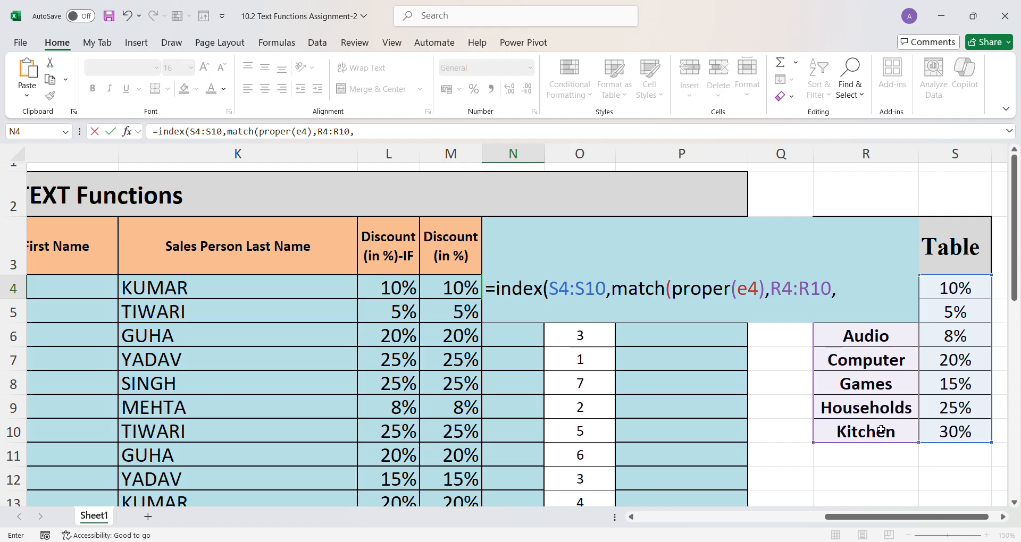
pyautogui.write('0)')
pyautogui.write(')')
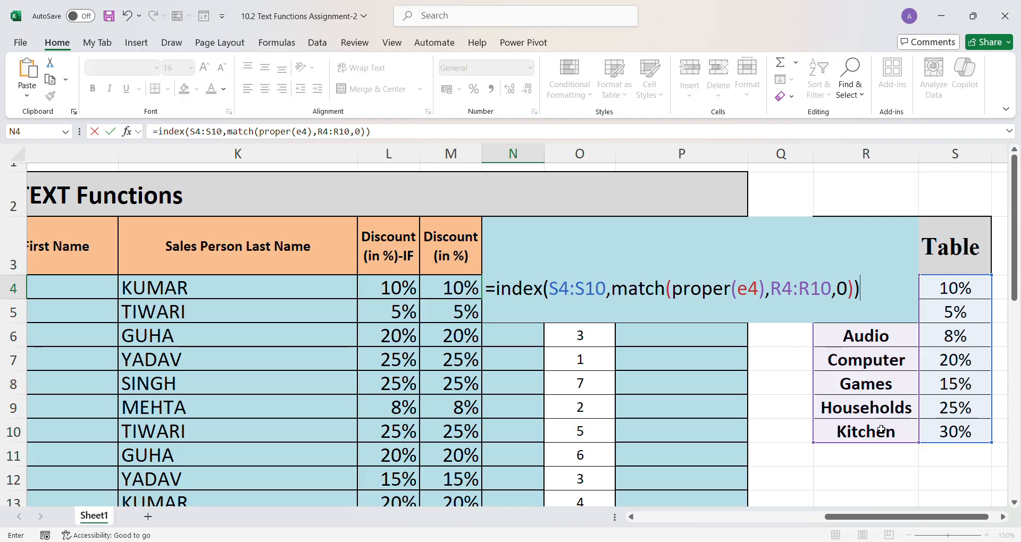
# Step: Make both ranges in the N4 formula absolute as $S$4:$S$10 and $R$4:$R$10, and commit it
pyautogui.click(563, 294)
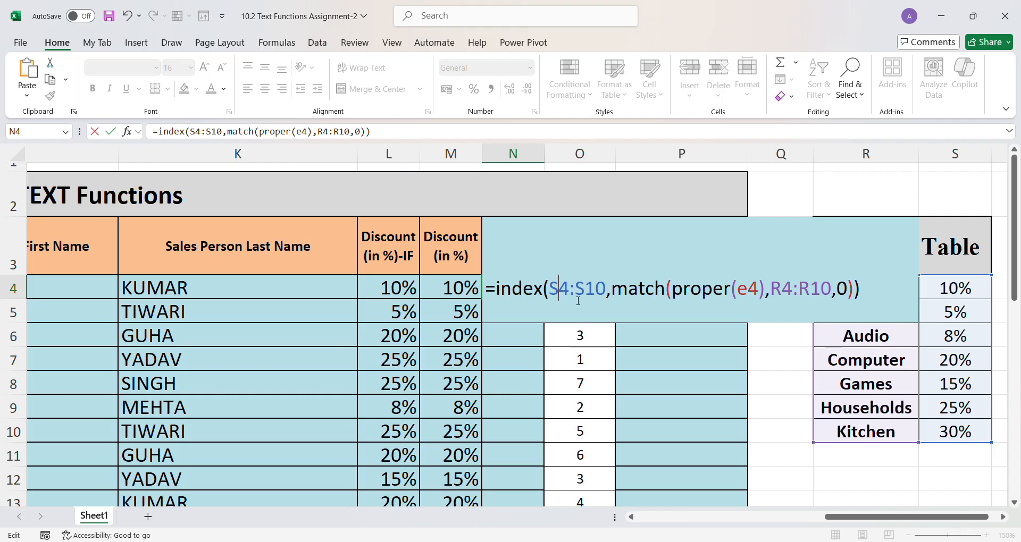
pyautogui.press('F4')
pyautogui.click(609, 288)
pyautogui.press('F4')
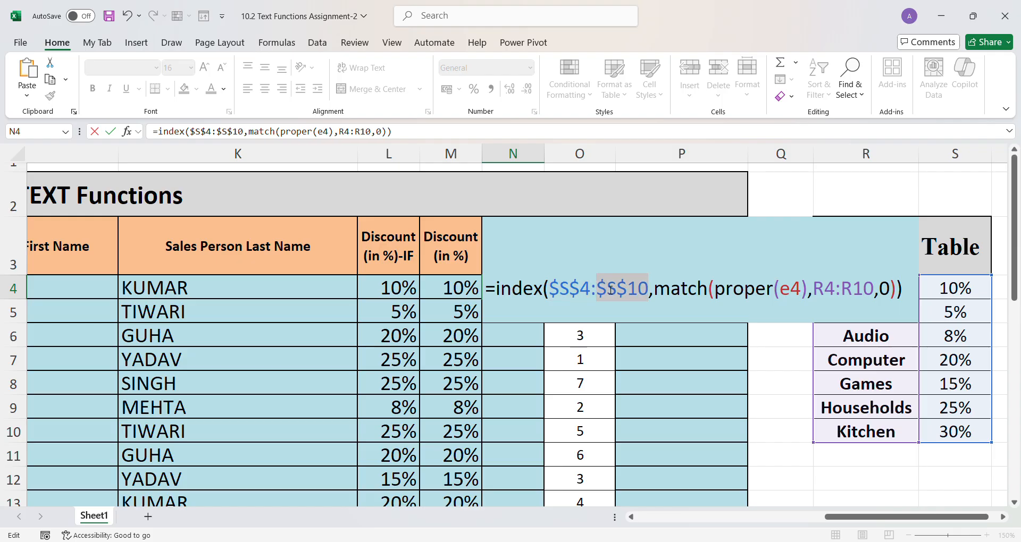
pyautogui.click(830, 292)
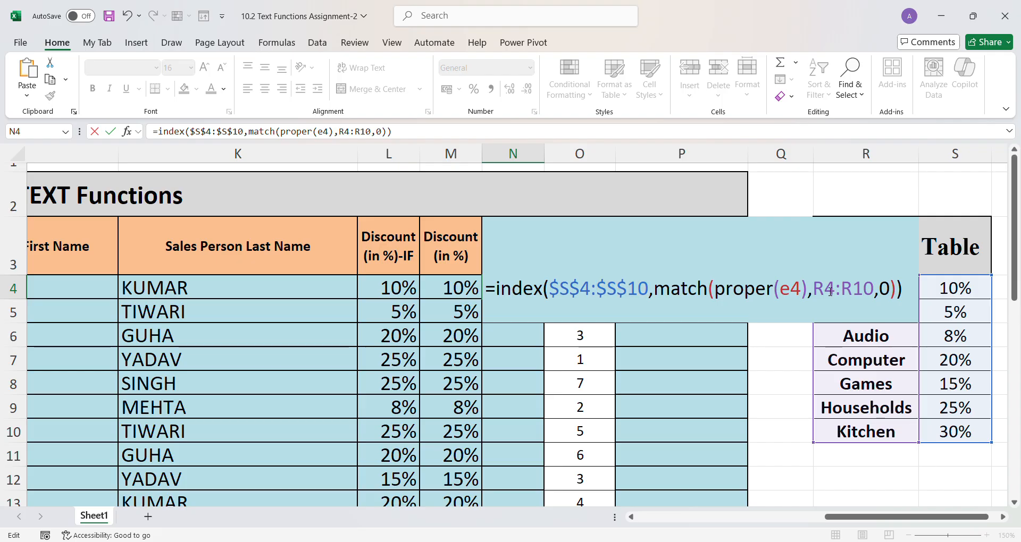
pyautogui.press('F4')
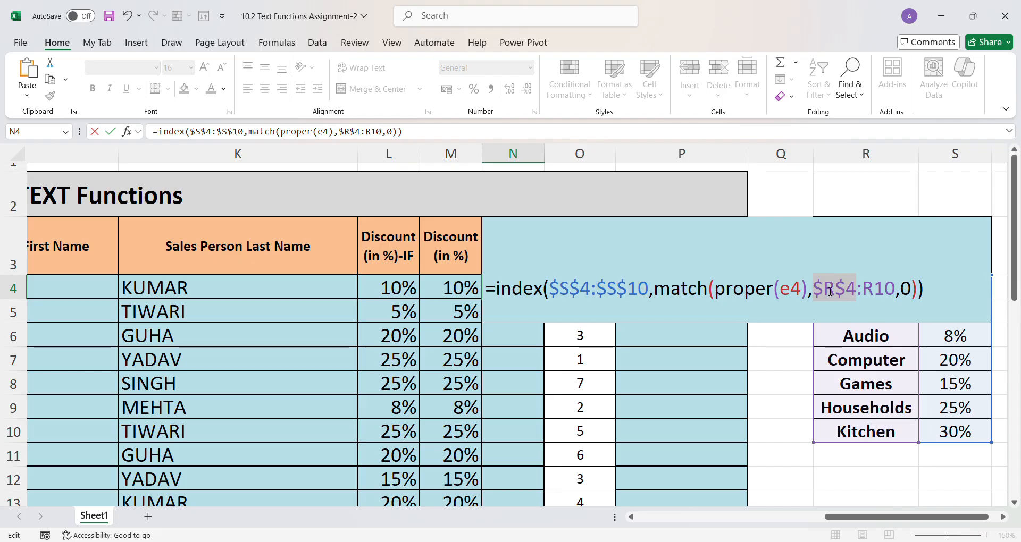
pyautogui.click(882, 294)
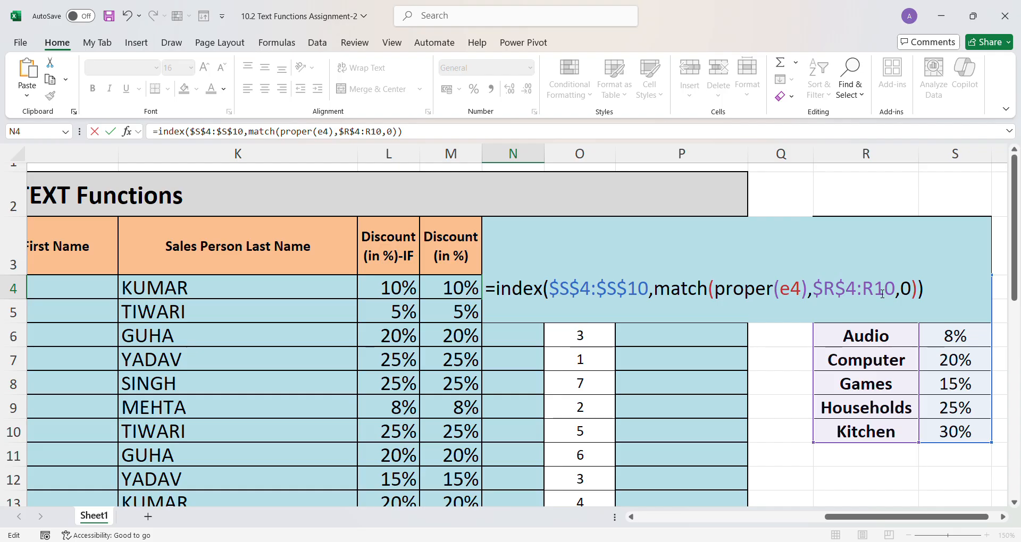
pyautogui.press('F4')
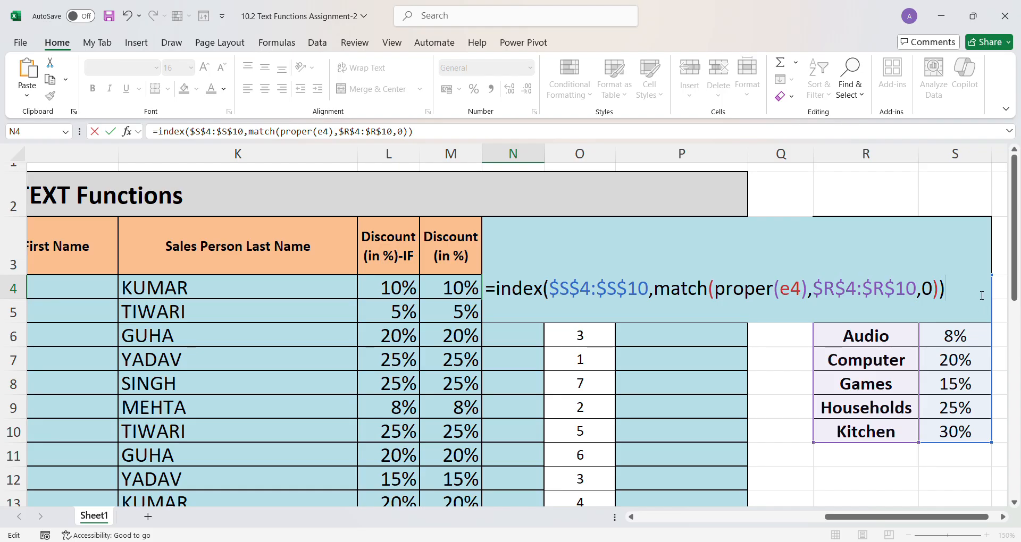
pyautogui.press('Return')
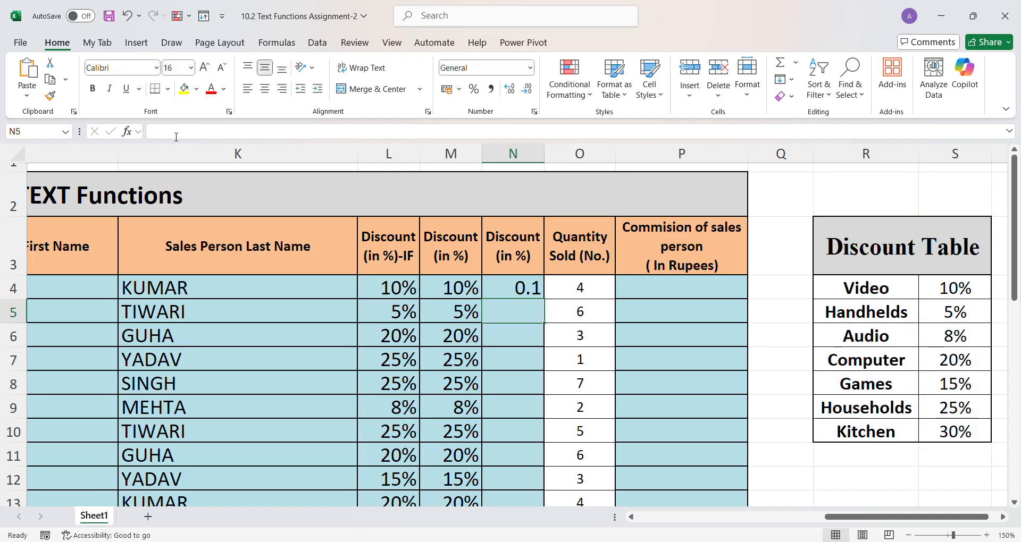
# Step: Format N4 as a percentage and fill its INDEX-MATCH formula down the column
pyautogui.click(530, 288)
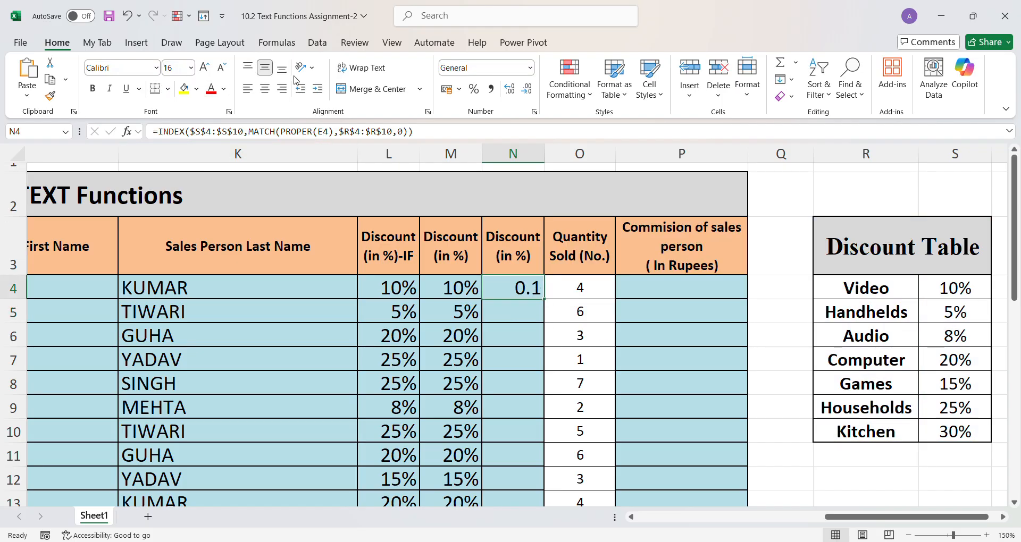
pyautogui.click(474, 89)
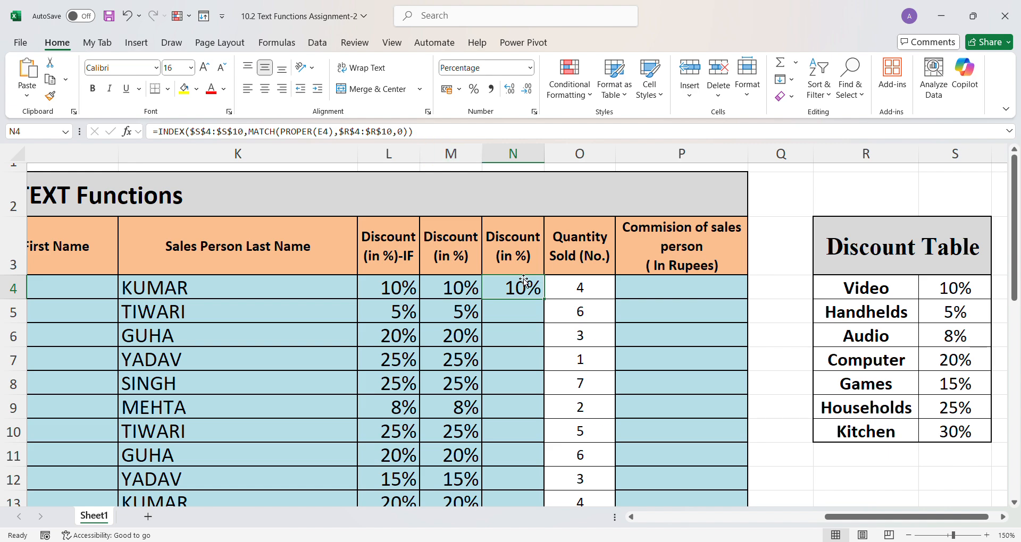
pyautogui.doubleClick(543, 300)
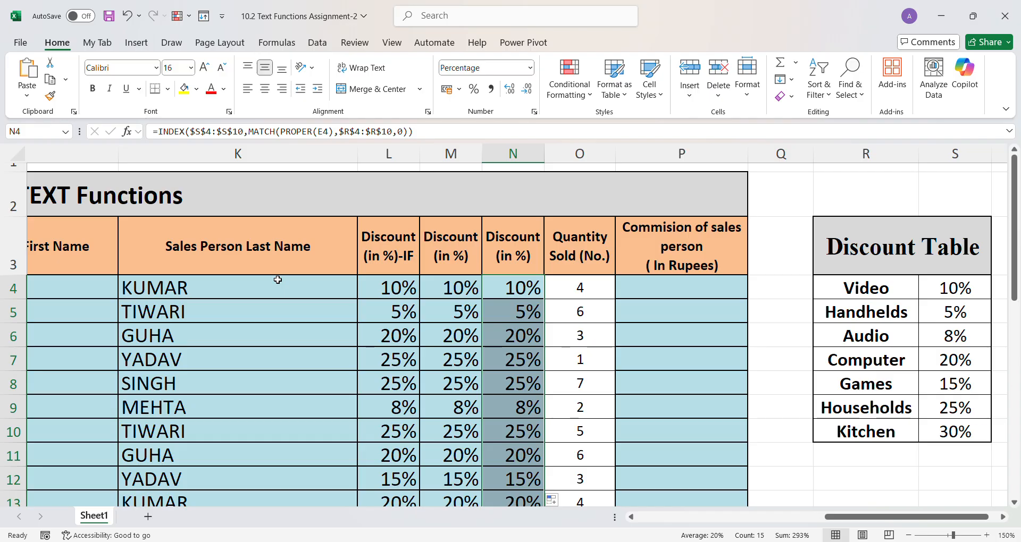
# Step: Display the sheet's formulas with columns L, M and N autofitted, review the three discount formulas, and return to showing values
pyautogui.hotkey('ctrl', '`')
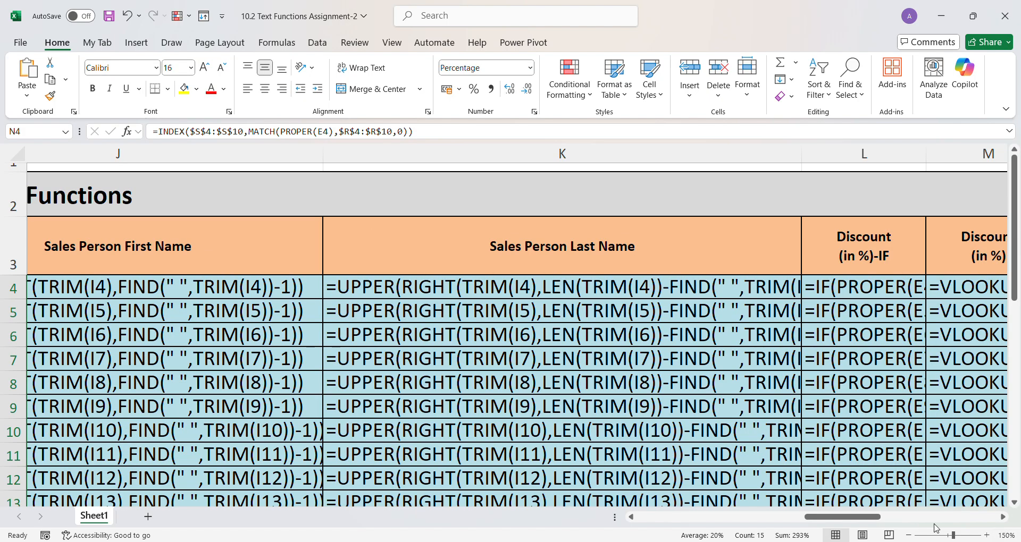
pyautogui.moveTo(872, 517); pyautogui.dragTo(927, 517)
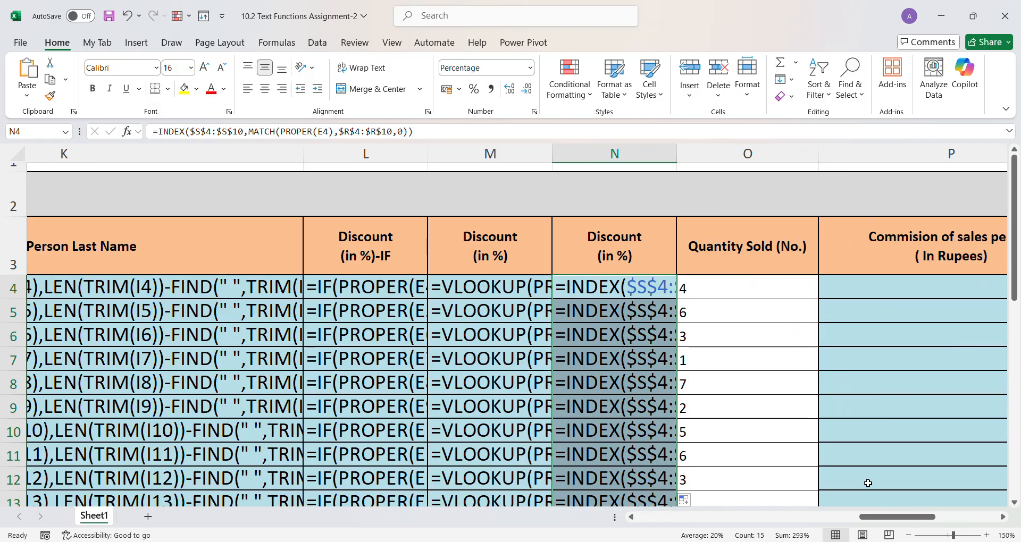
pyautogui.doubleClick(677, 158)
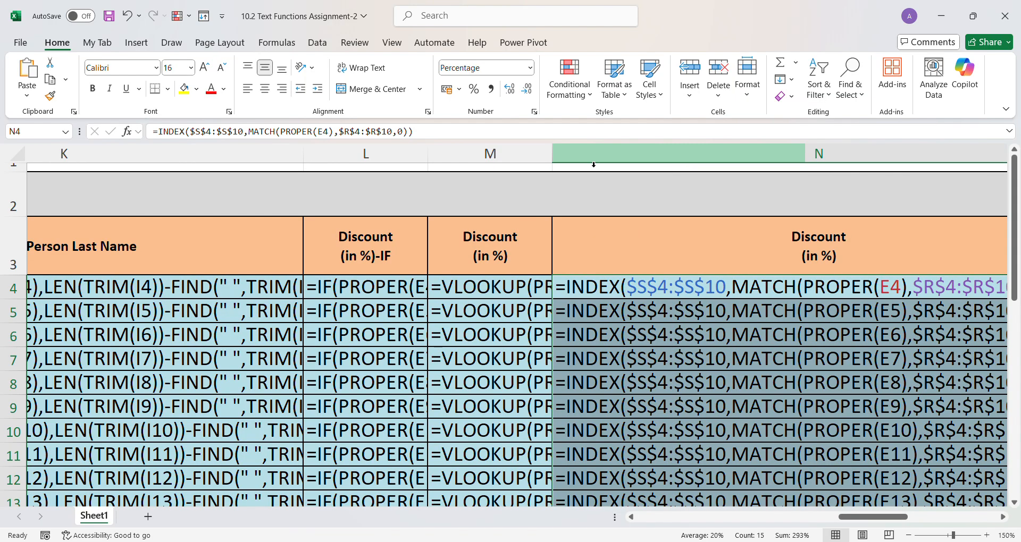
pyautogui.doubleClick(552, 158)
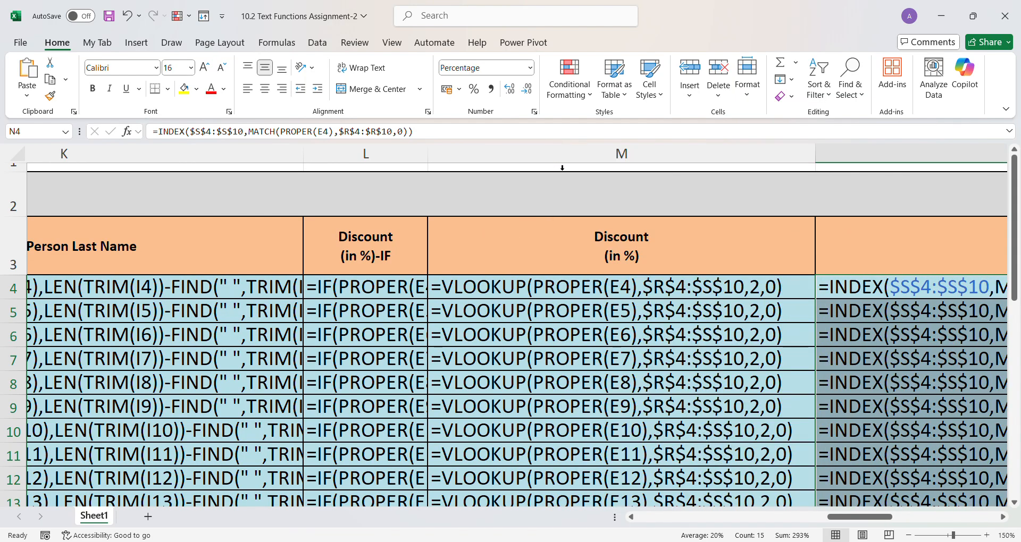
pyautogui.doubleClick(439, 158)
pyautogui.moveTo(790, 519); pyautogui.dragTo(895, 524)
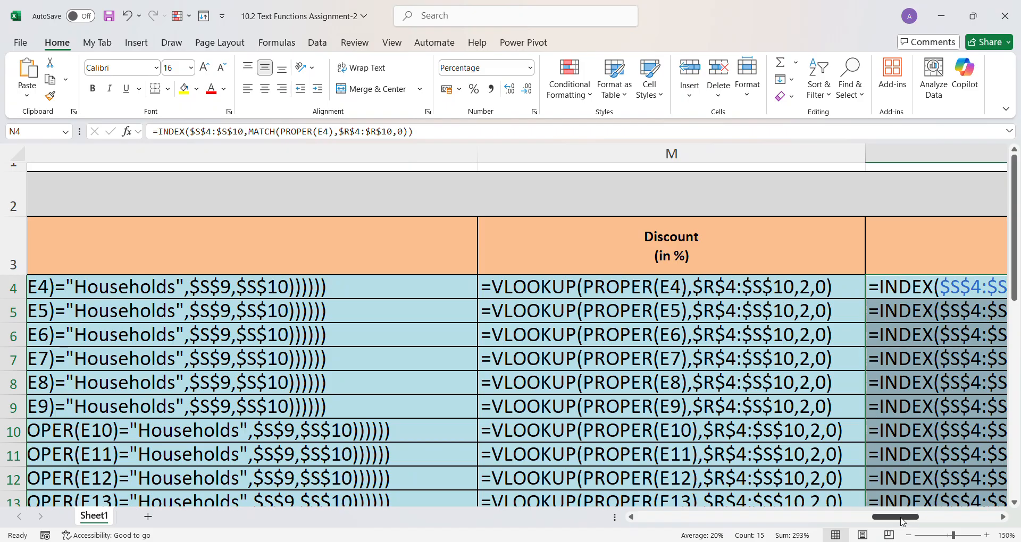
pyautogui.click(928, 521)
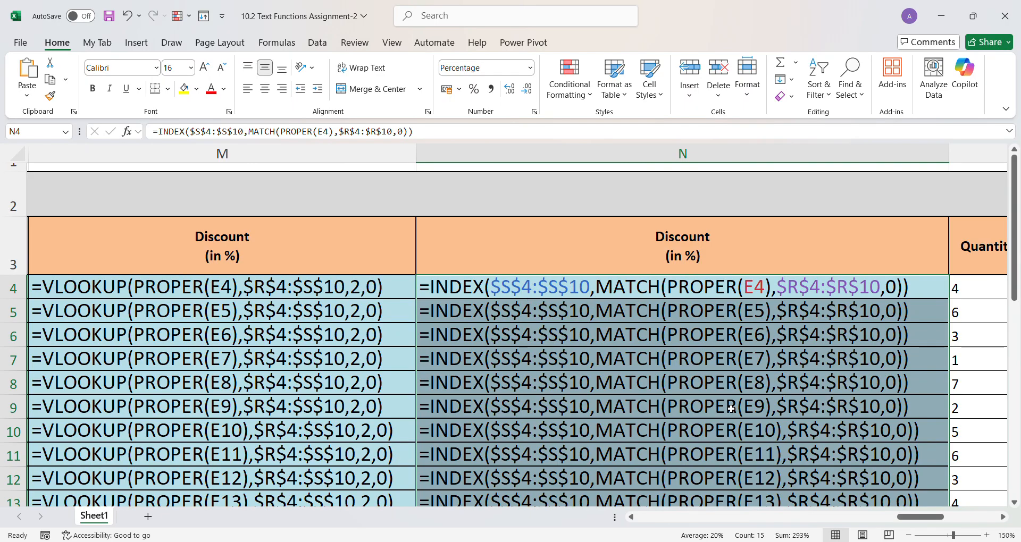
pyautogui.hscroll(-3, 732, 407)
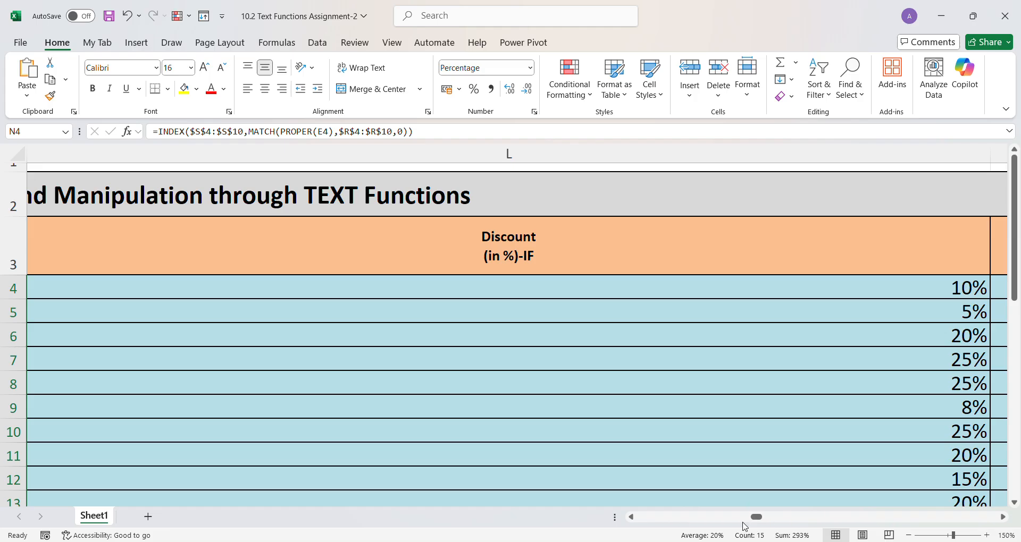
# Step: Narrow the Discount (in %)-IF column to about its header width and autofit the Category Name column
pyautogui.moveTo(744, 523); pyautogui.dragTo(885, 523)
pyautogui.moveTo(452, 161); pyautogui.dragTo(179, 164)
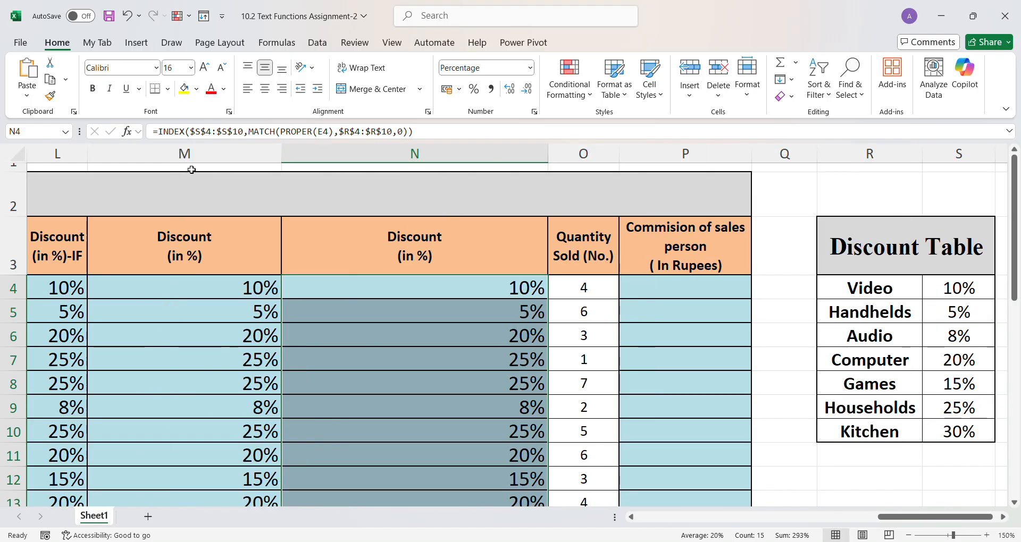
pyautogui.hotkey('ctrl', 'Home')
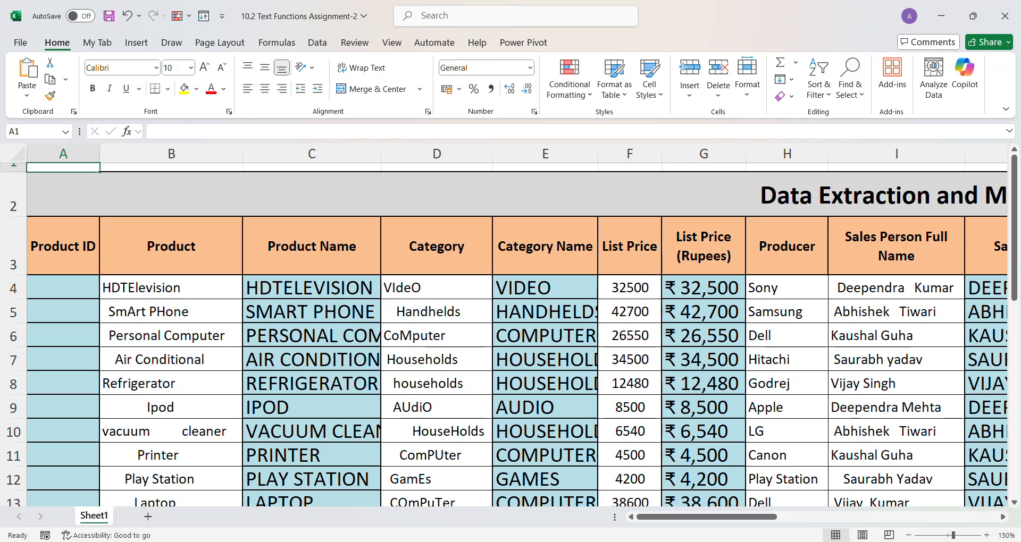
pyautogui.doubleClick(599, 159)
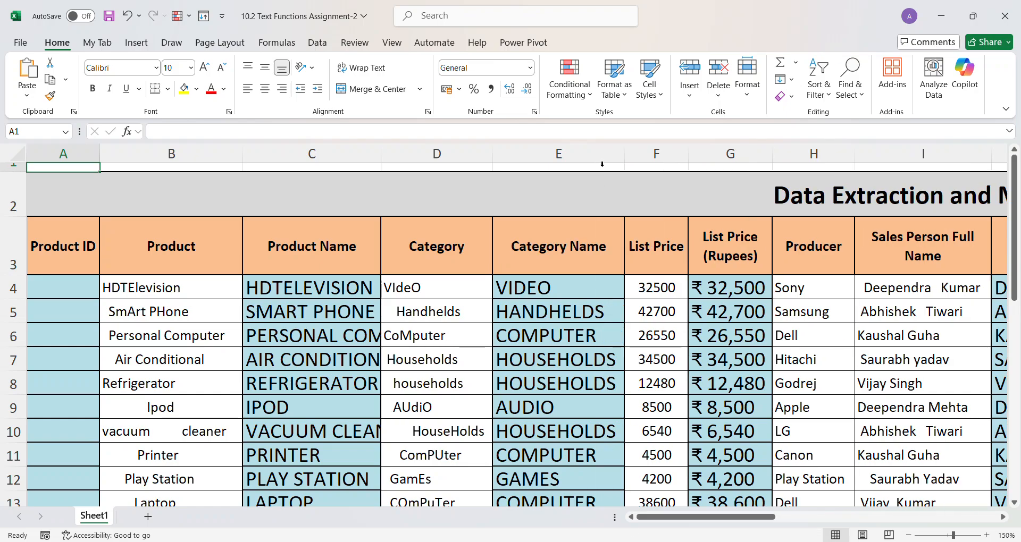
# Step: Examine the empty commission column, the List Price (Rupees) formula in G4 and the commission instruction in question 7
pyautogui.moveTo(756, 517); pyautogui.dragTo(980, 511)
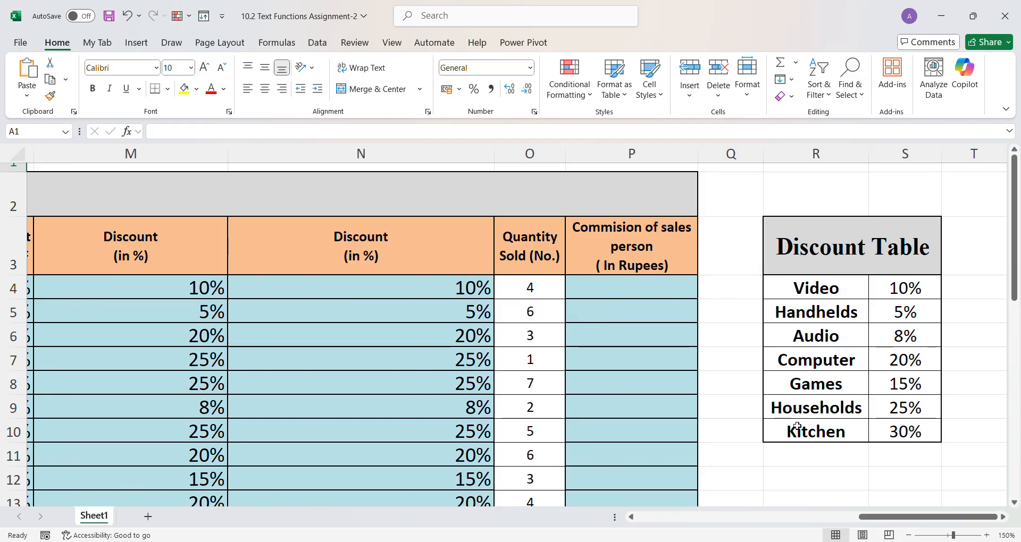
pyautogui.click(612, 296)
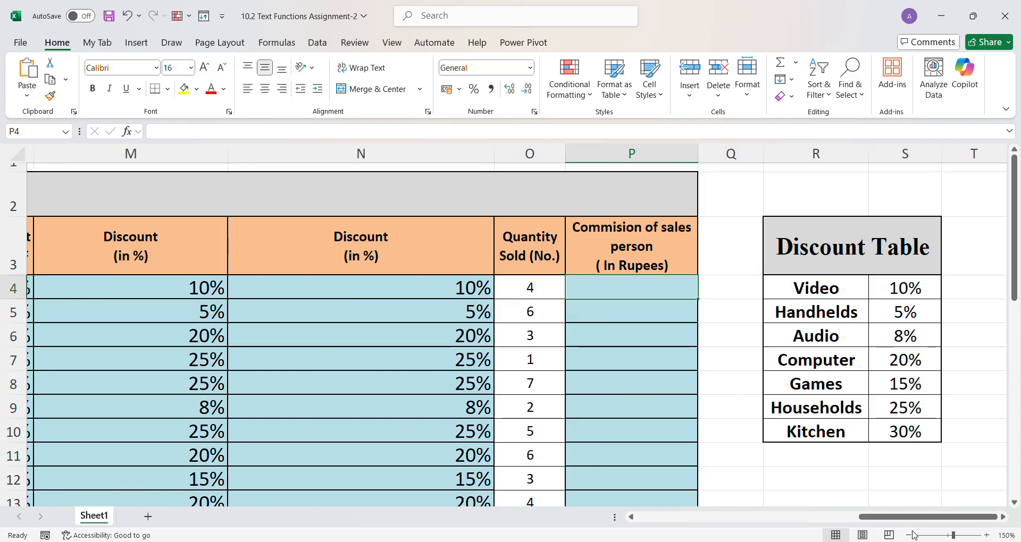
pyautogui.moveTo(911, 522); pyautogui.dragTo(752, 540)
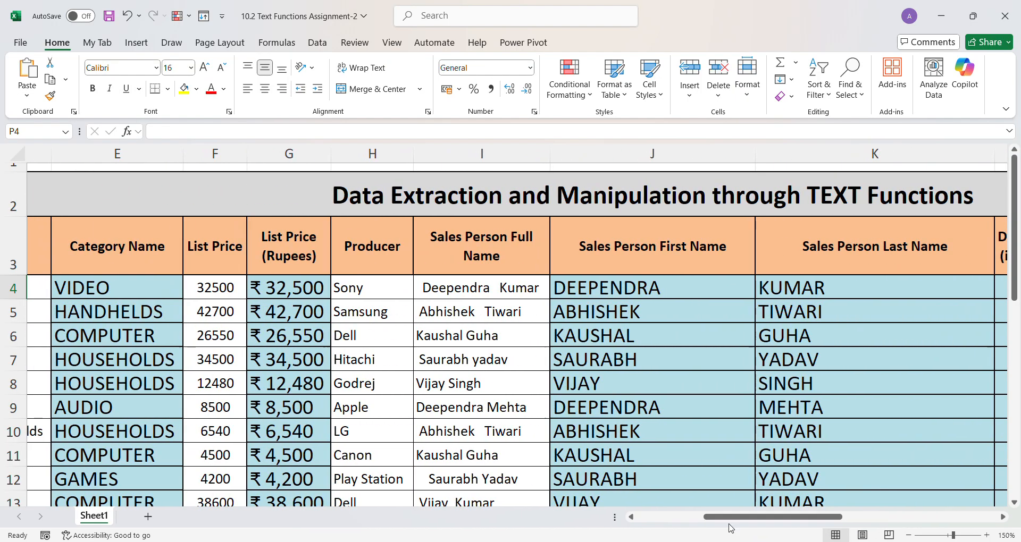
pyautogui.click(277, 293)
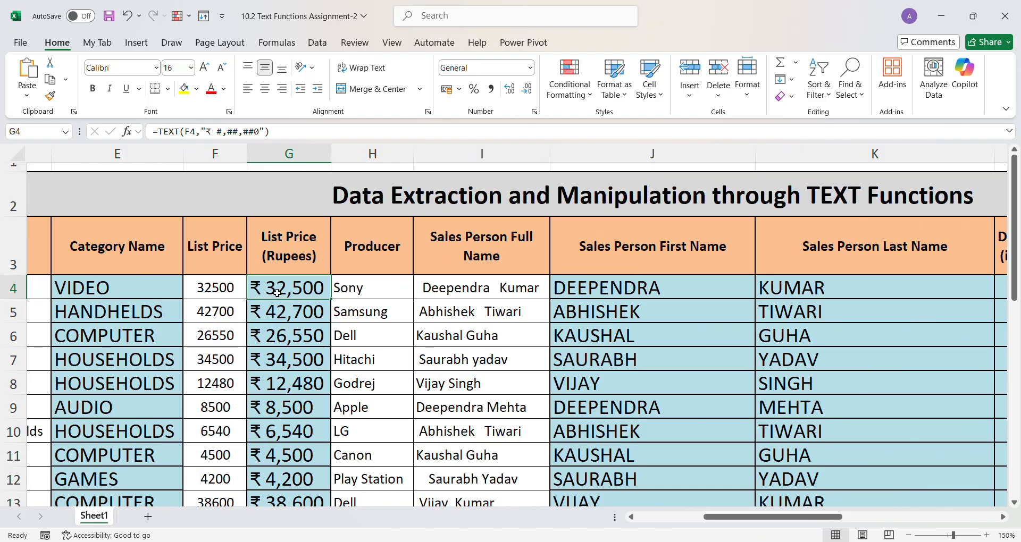
pyautogui.click(128, 289)
pyautogui.click(293, 290)
pyautogui.moveTo(807, 518); pyautogui.dragTo(944, 523)
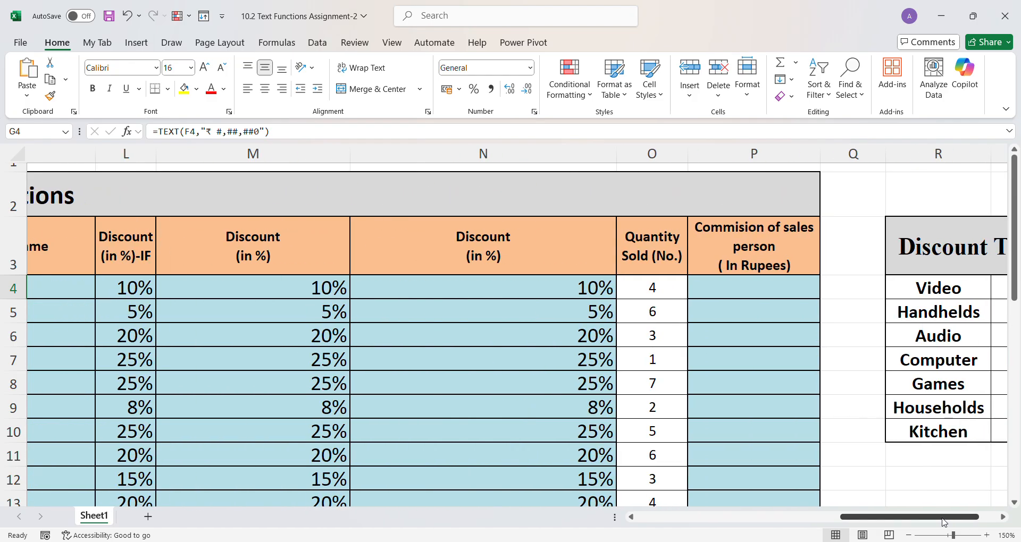
pyautogui.scroll(-8, 636, 412)
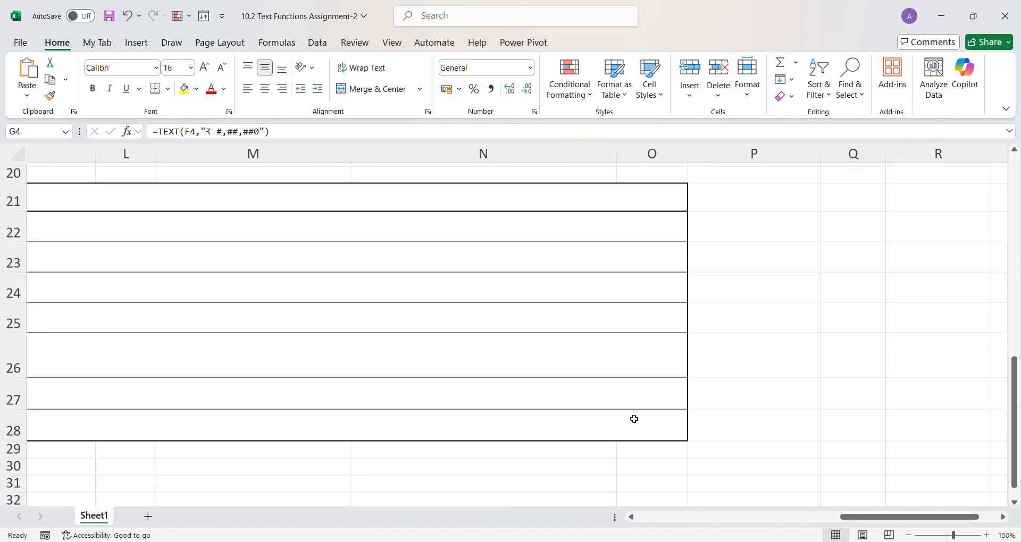
pyautogui.moveTo(845, 518); pyautogui.dragTo(621, 528)
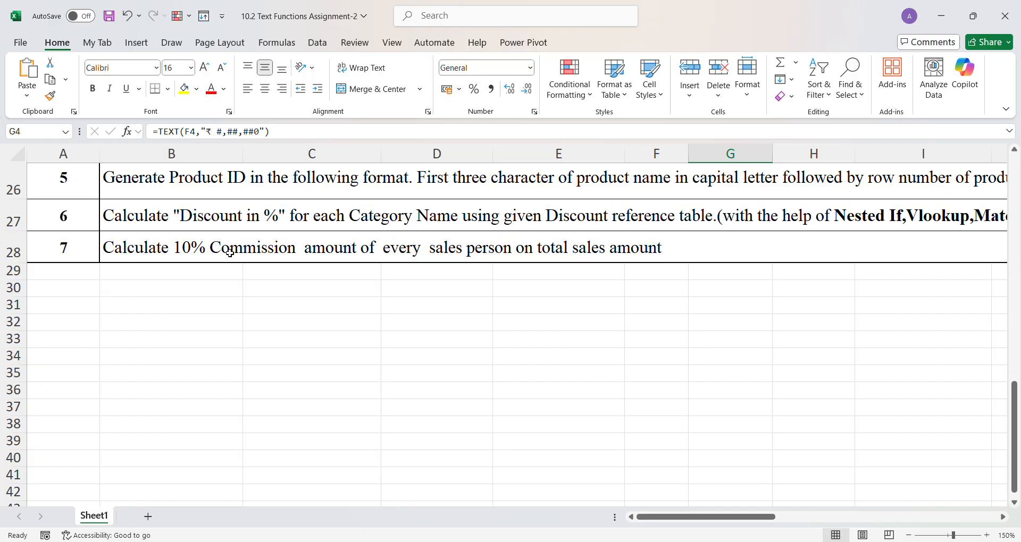
pyautogui.scroll(5, 229, 253)
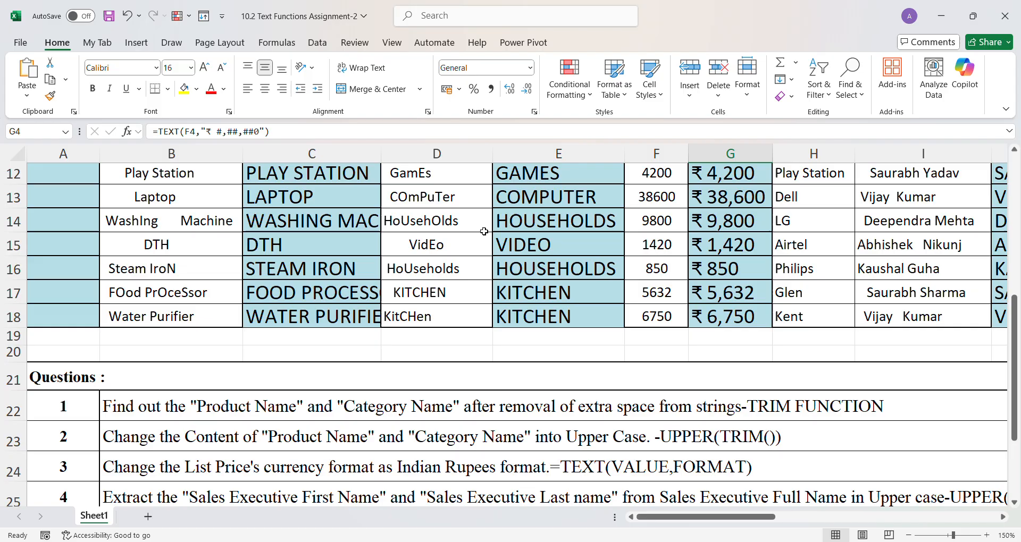
# Step: Enter =G4*O4 in P4 to multiply the rupee list price by the quantity sold
pyautogui.moveTo(696, 520); pyautogui.dragTo(938, 517)
pyautogui.scroll(3, 629, 298)
pyautogui.scroll(1, 629, 298)
pyautogui.click(625, 296)
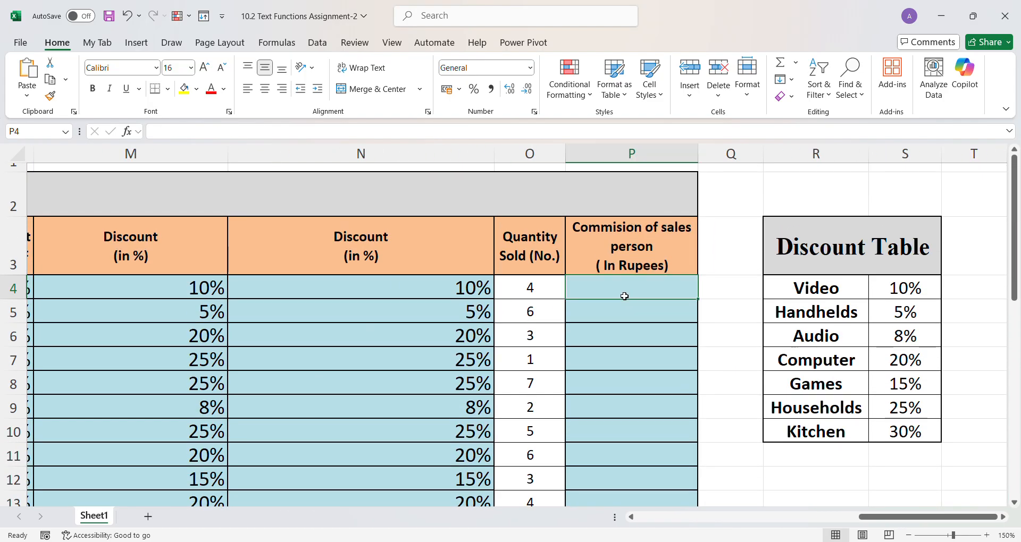
pyautogui.write('=')
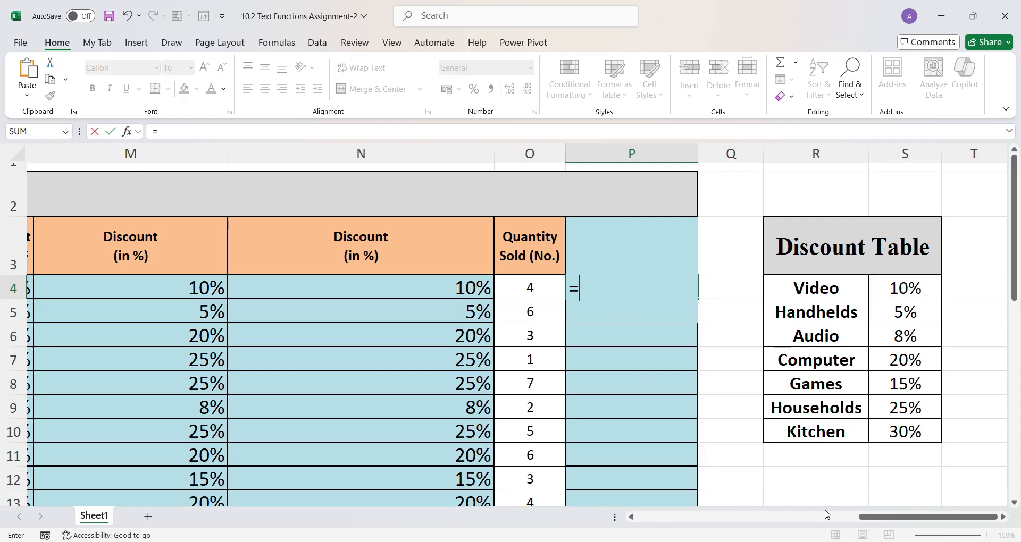
pyautogui.moveTo(874, 521); pyautogui.dragTo(672, 519)
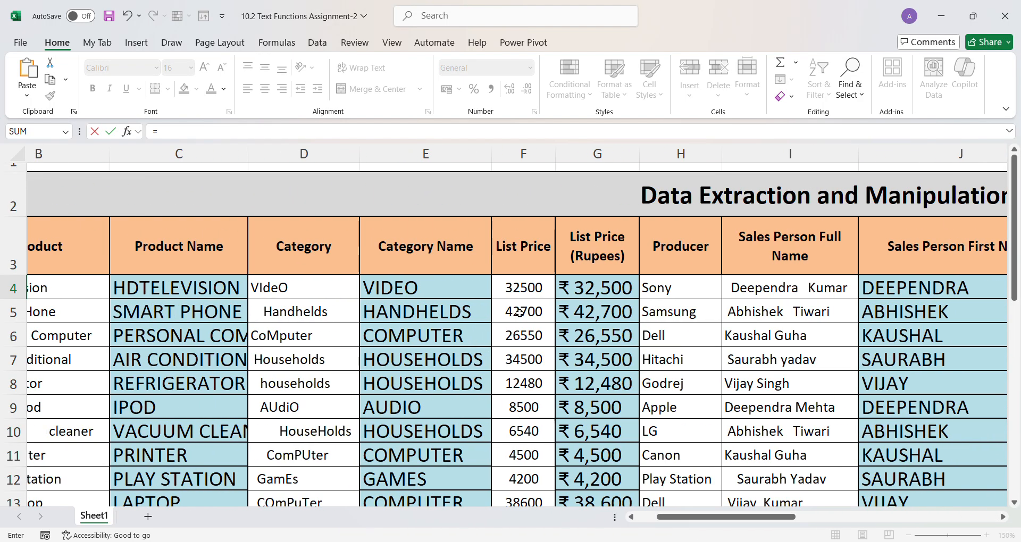
pyautogui.click(583, 292)
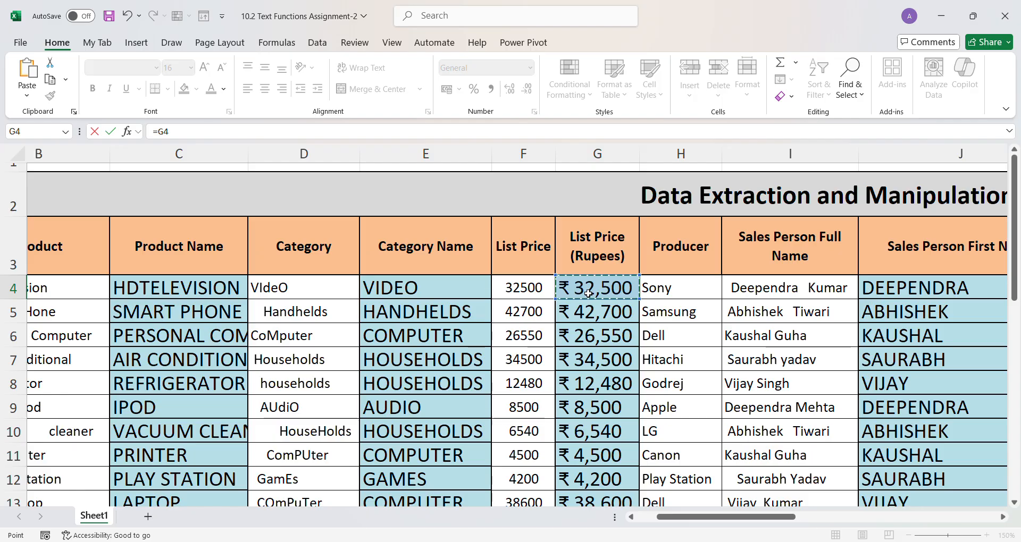
pyautogui.write('*')
pyautogui.moveTo(755, 518); pyautogui.dragTo(926, 520)
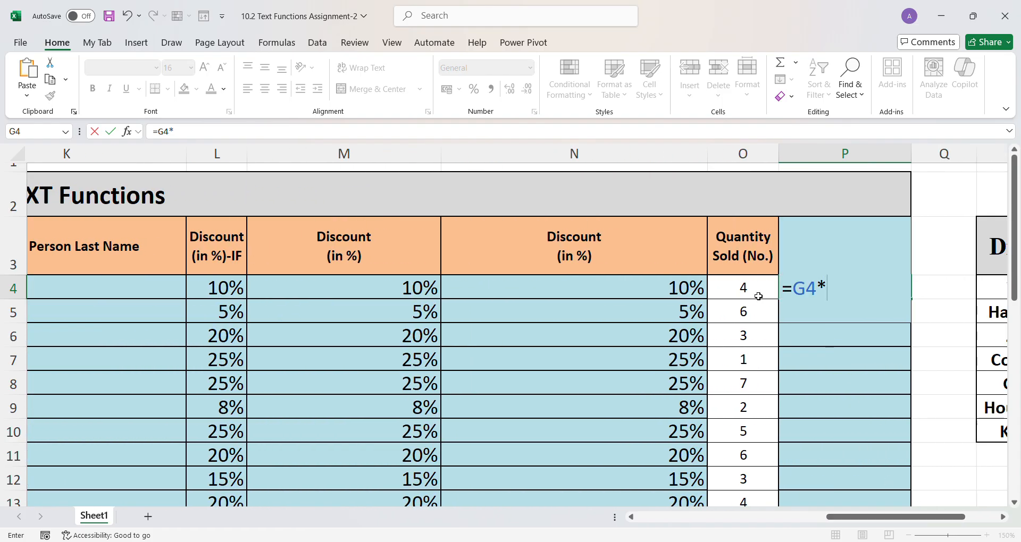
pyautogui.click(759, 295)
pyautogui.press('Return')
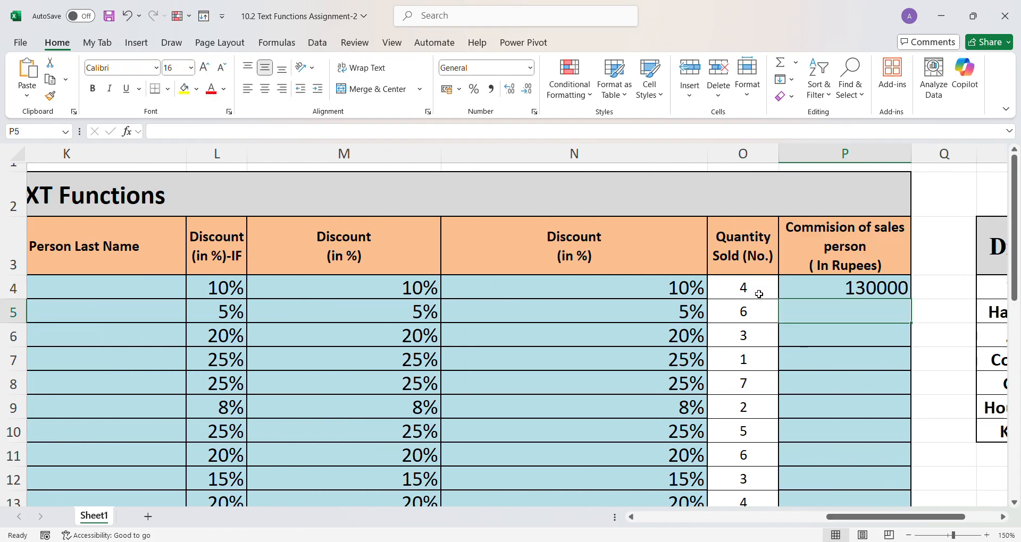
# Step: Extend the P4 formula with the discount reduction so it reads =(G4*O4)*(1-N4)
pyautogui.press('Up')
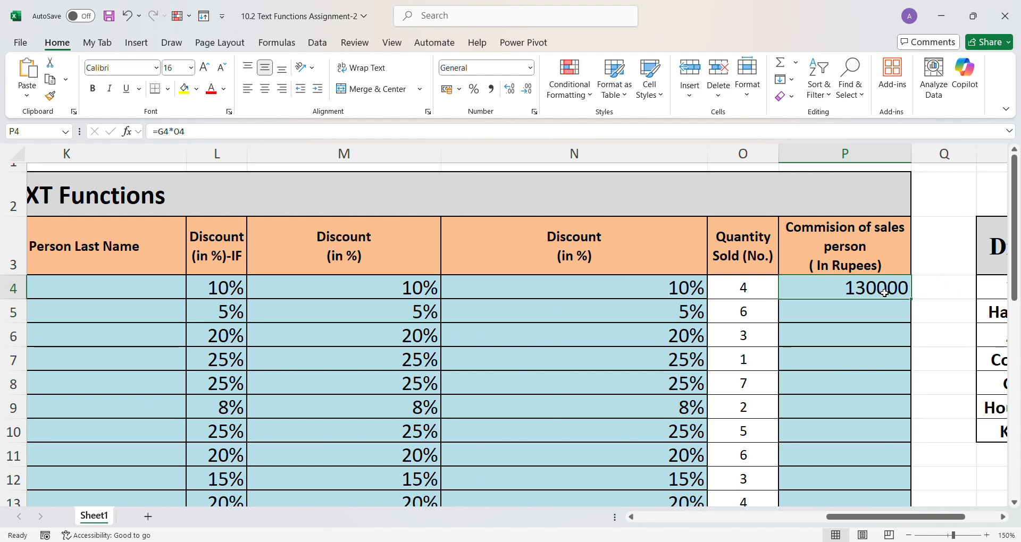
pyautogui.doubleClick(850, 289)
pyautogui.click(803, 293)
pyautogui.write('(')
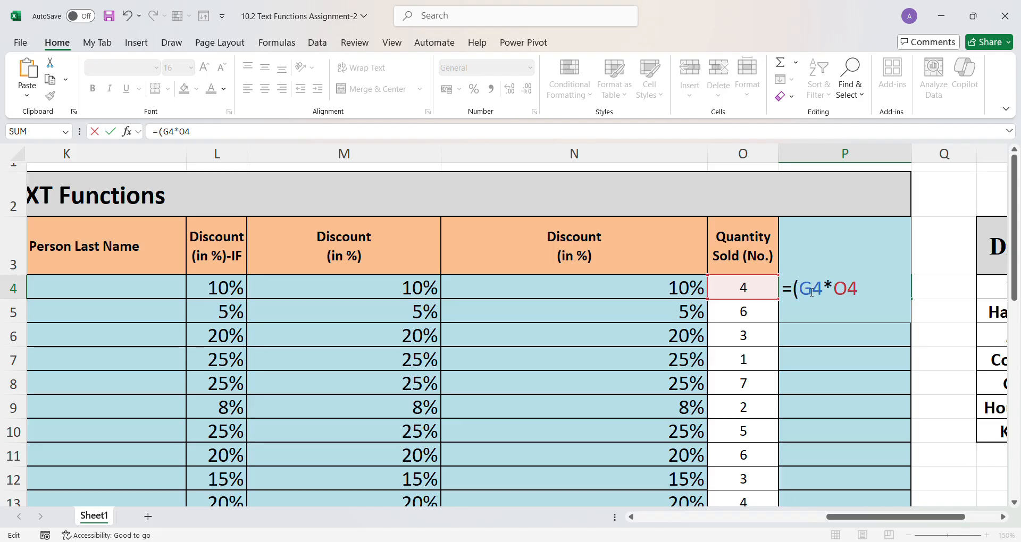
pyautogui.click(883, 294)
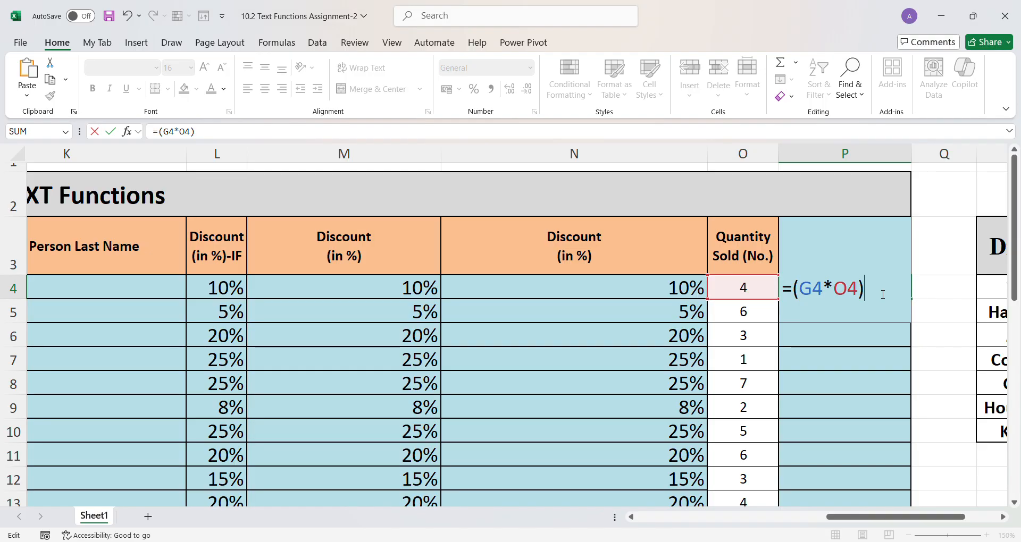
pyautogui.write('*(1-')
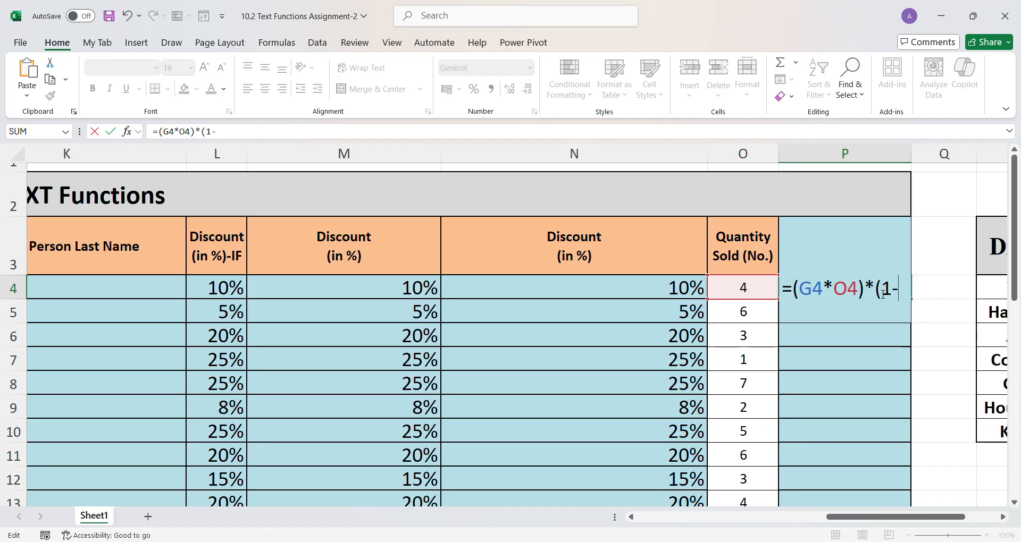
pyautogui.click(661, 290)
pyautogui.write(')')
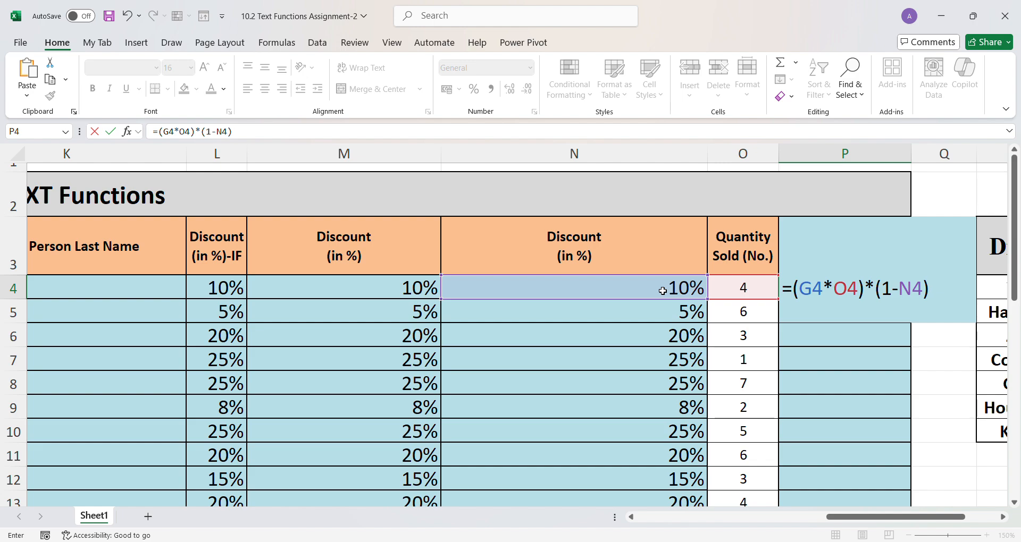
# Step: Complete the P4 commission formula by multiplying the discounted total by 0.1, so it reads =0.1*((G4*O4)*(1-N4))
pyautogui.click(800, 290)
pyautogui.moveTo(878, 518); pyautogui.dragTo(910, 522)
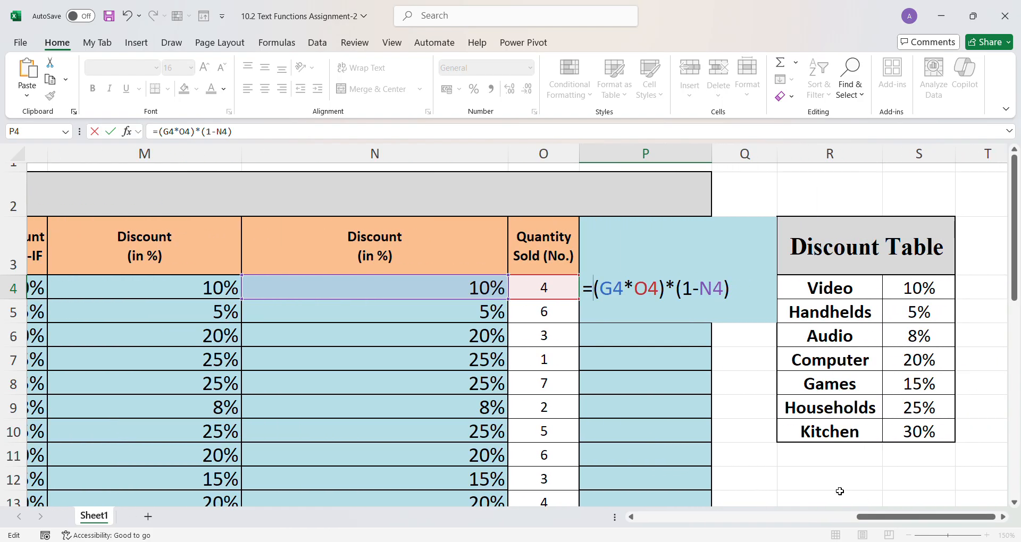
pyautogui.write('10')
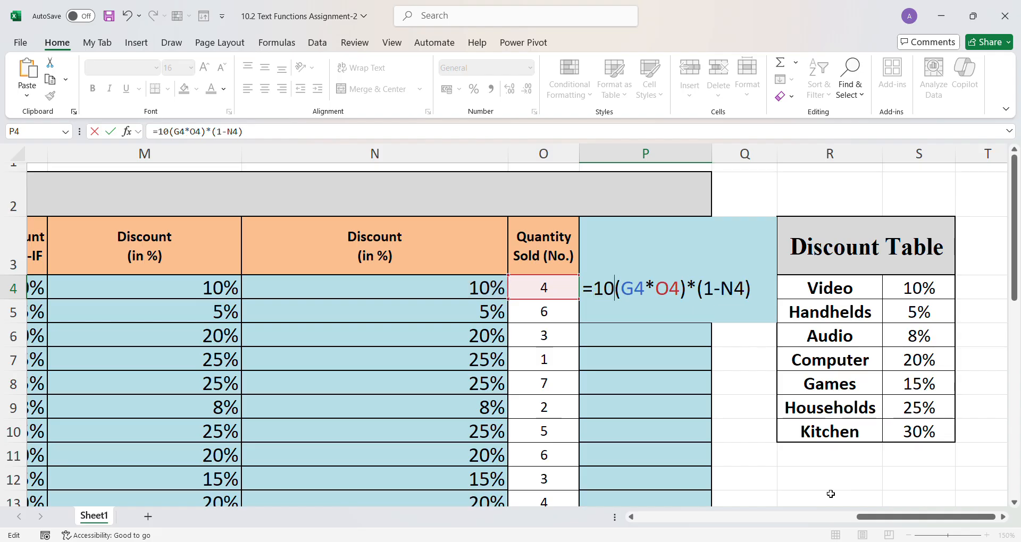
pyautogui.write('*')
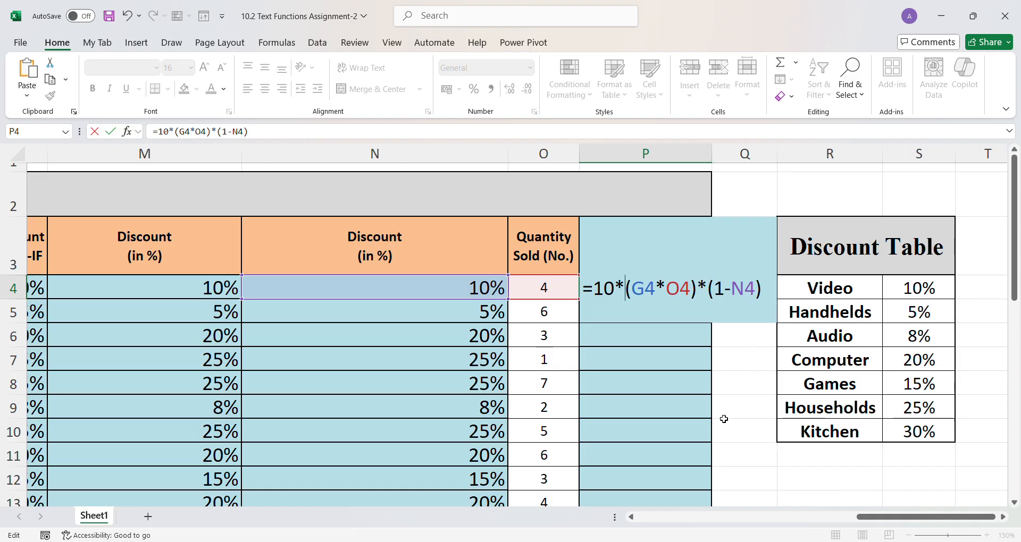
pyautogui.write('(')
pyautogui.click(781, 294)
pyautogui.write(')')
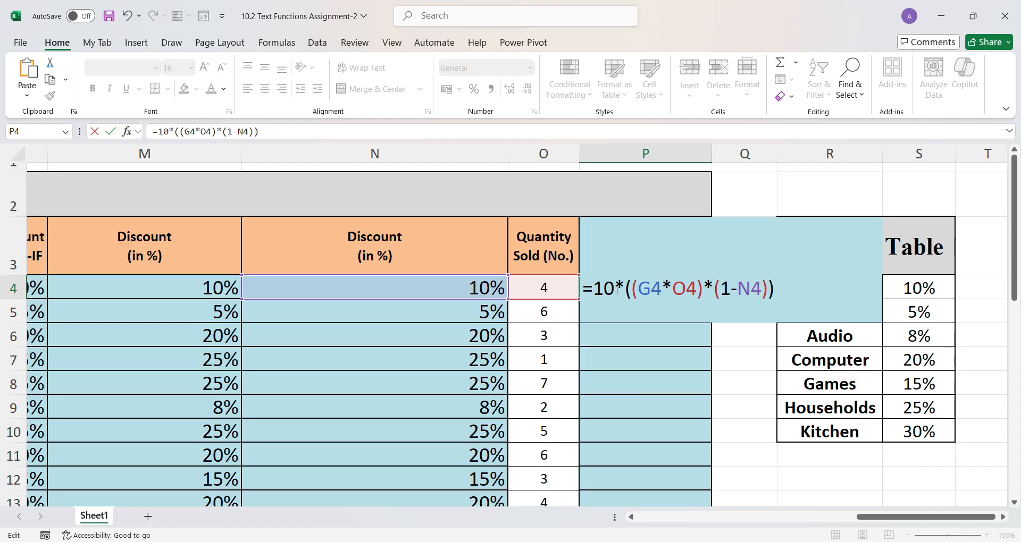
pyautogui.write('.')
pyautogui.click(799, 293)
pyautogui.press('Return')
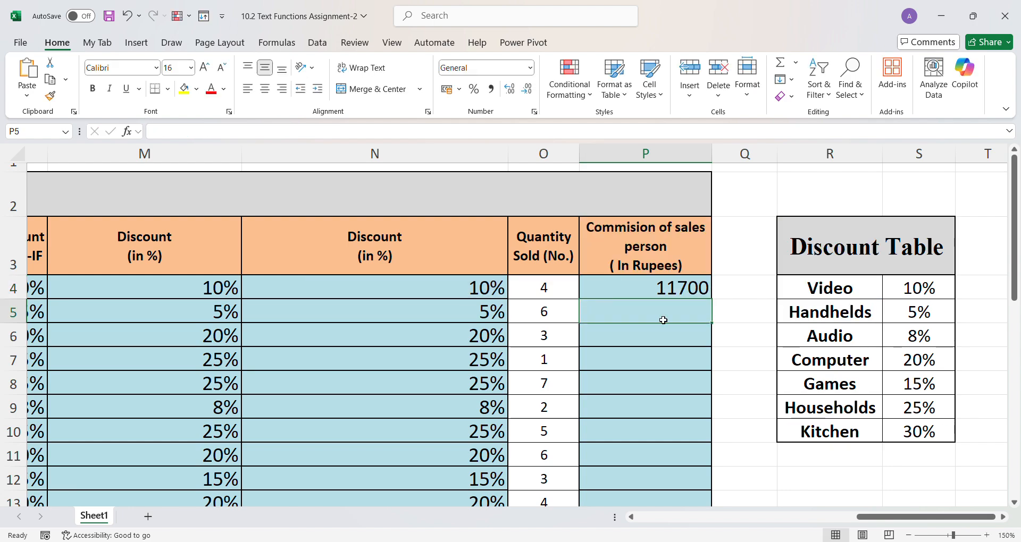
# Step: Fill the P4 commission formula down the rest of the Commission of sales person column
pyautogui.click(693, 292)
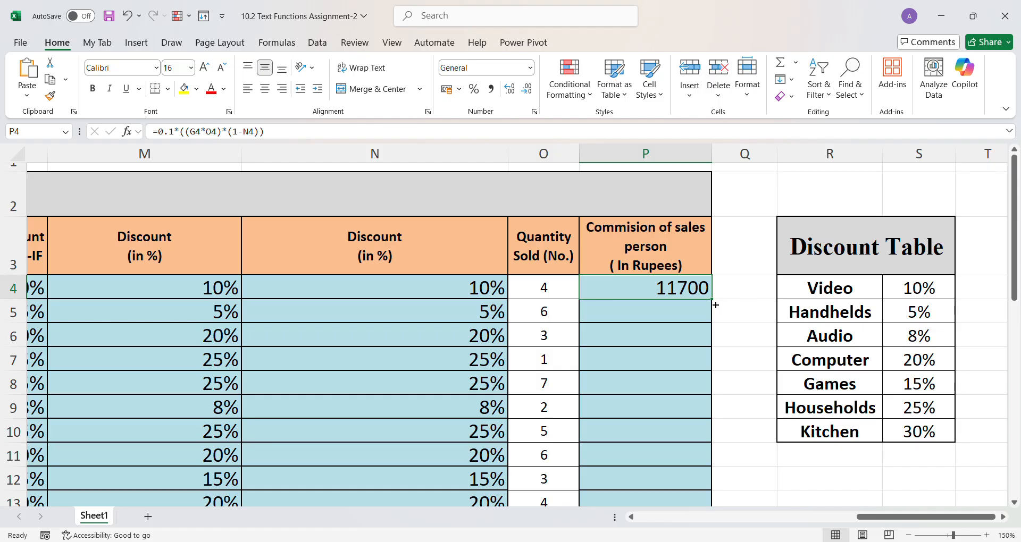
pyautogui.doubleClick(716, 305)
pyautogui.scroll(-4, 695, 408)
pyautogui.scroll(5, 695, 408)
# Step: Examine the parts of the P4 commission formula: rupee price times quantity, the discount reduction and the 0.1 multiplier
pyautogui.click(679, 291)
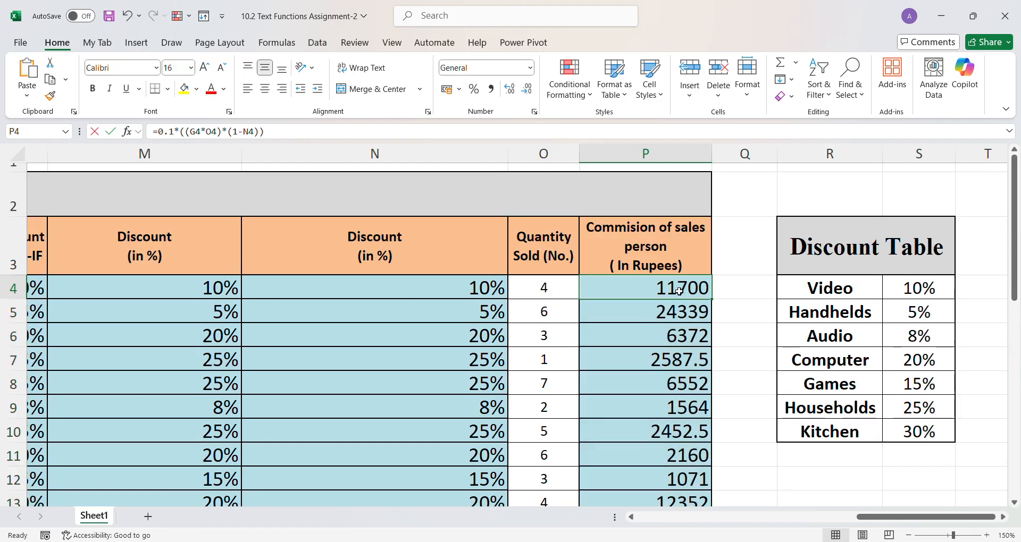
pyautogui.doubleClick(679, 292)
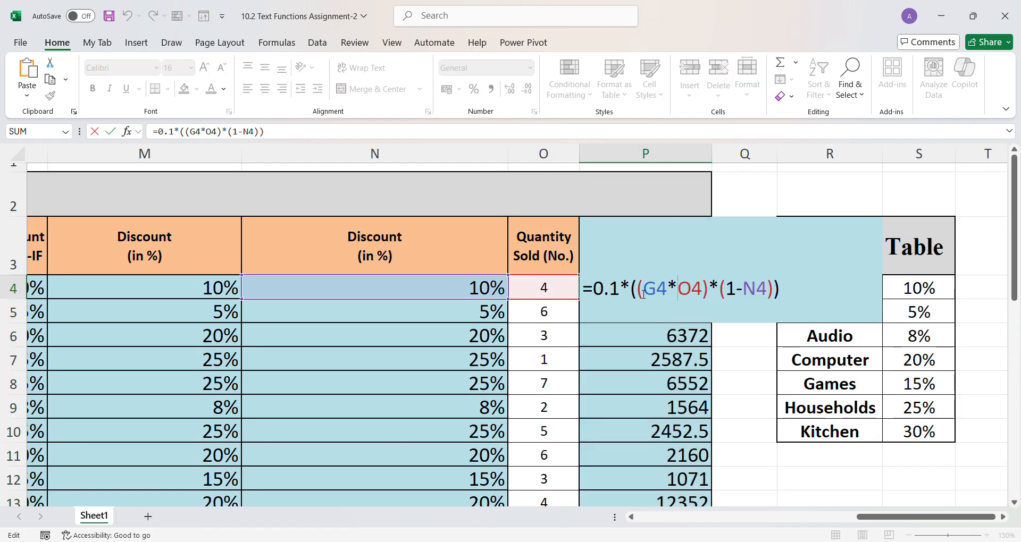
pyautogui.moveTo(649, 294); pyautogui.dragTo(772, 295)
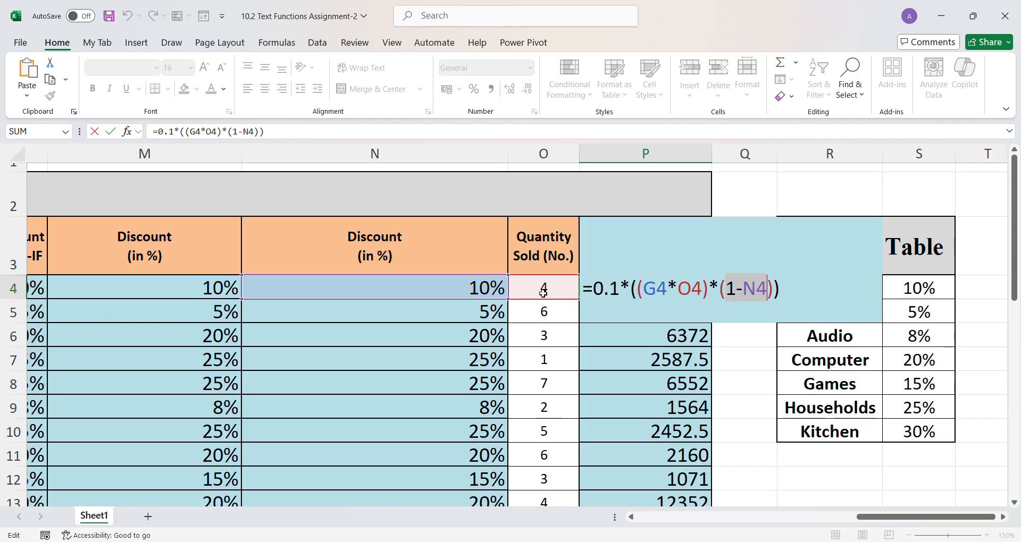
pyautogui.moveTo(642, 293); pyautogui.dragTo(779, 292)
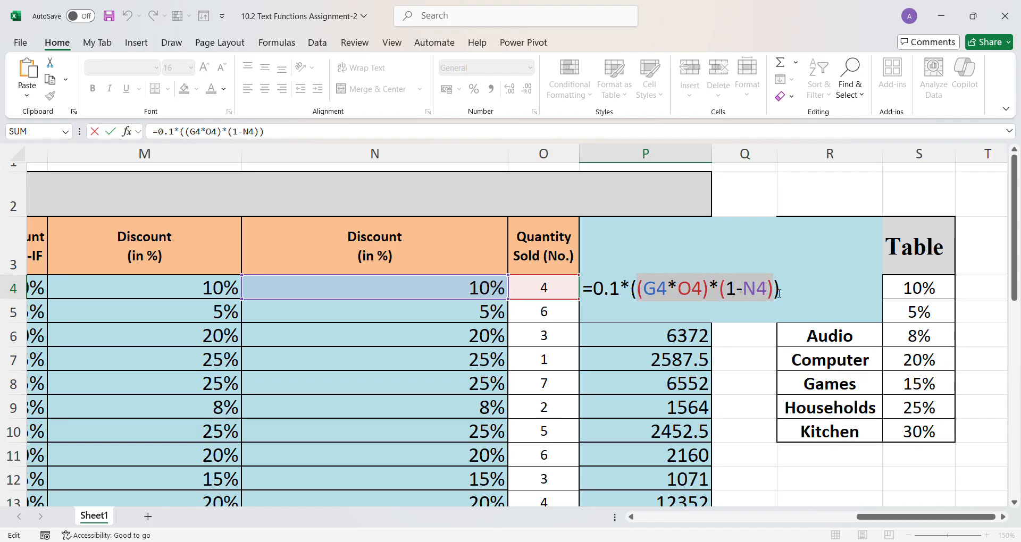
pyautogui.moveTo(593, 294); pyautogui.dragTo(790, 300)
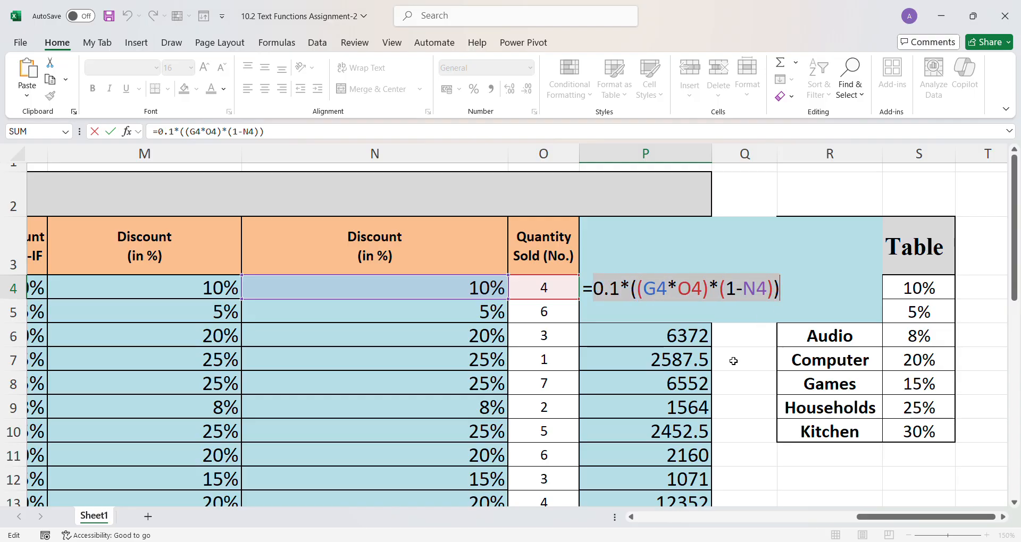
pyautogui.moveTo(644, 293); pyautogui.dragTo(713, 294)
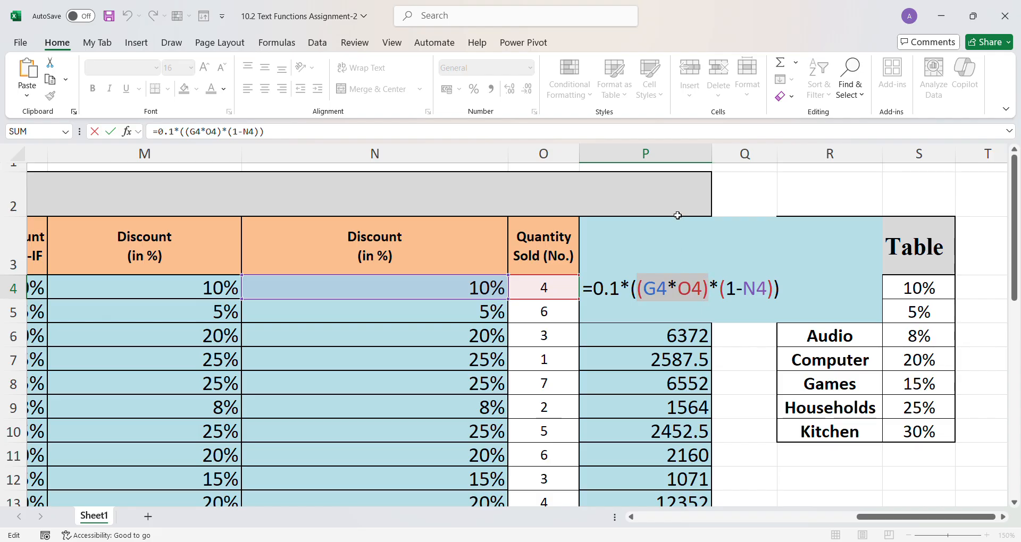
pyautogui.click(703, 293)
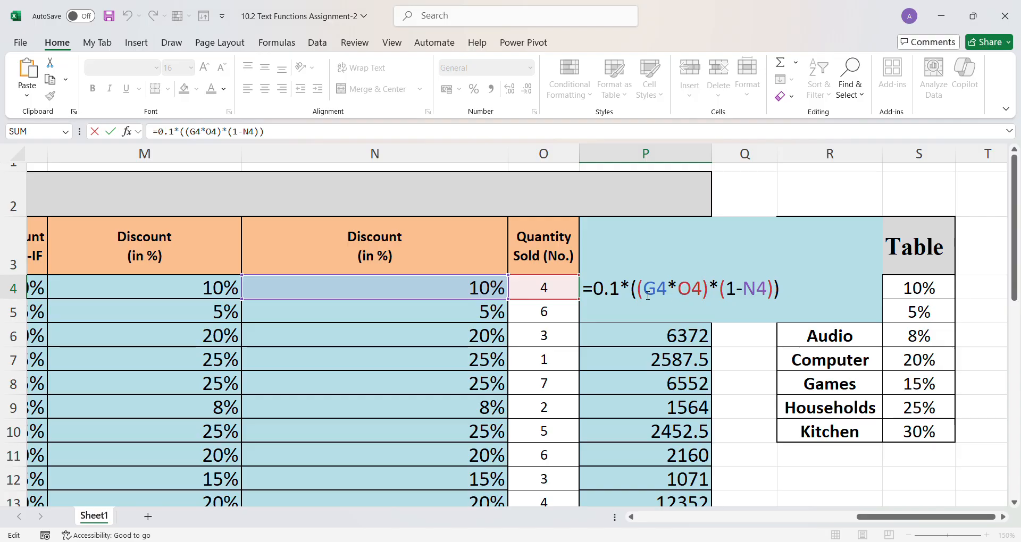
pyautogui.moveTo(639, 292); pyautogui.dragTo(775, 291)
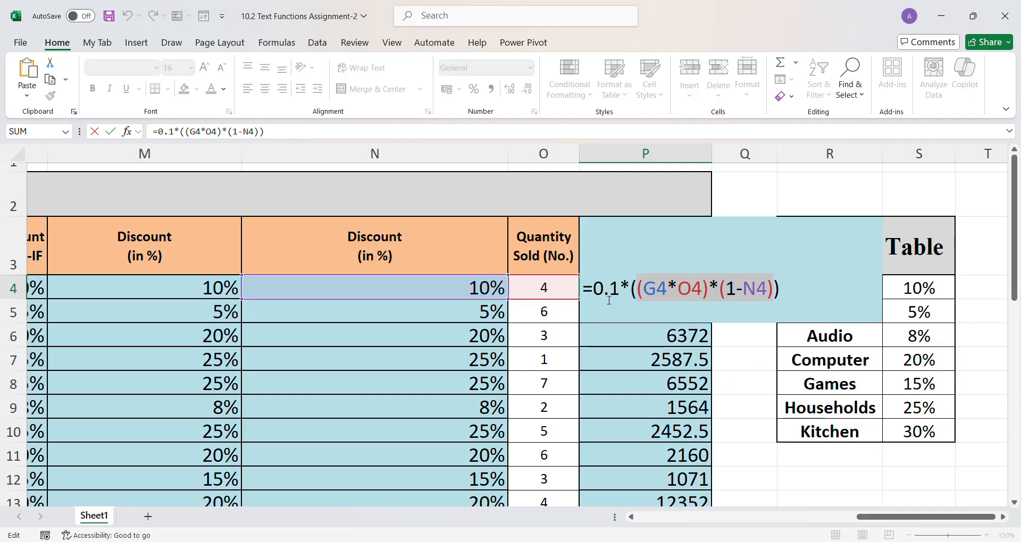
pyautogui.moveTo(599, 294); pyautogui.dragTo(784, 295)
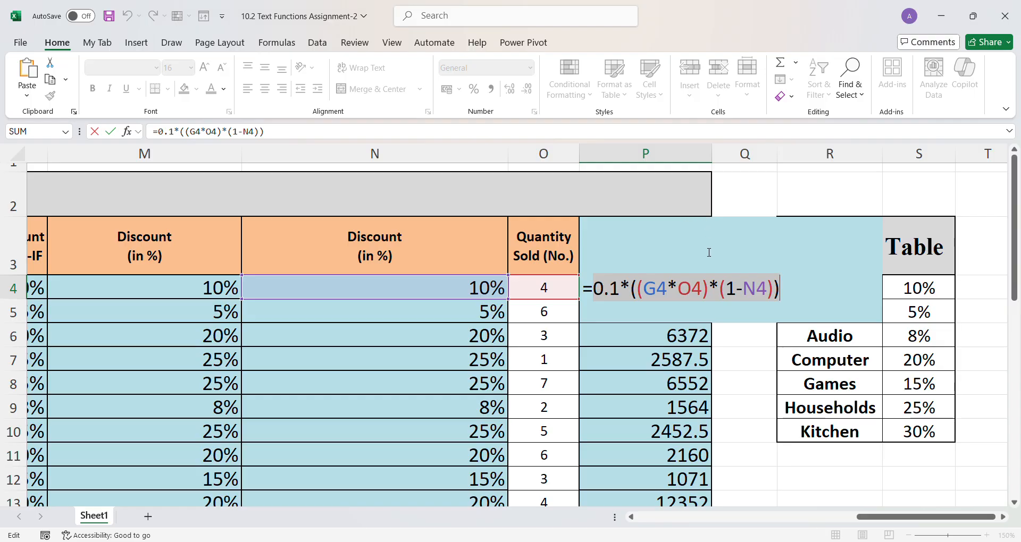
pyautogui.click(703, 328)
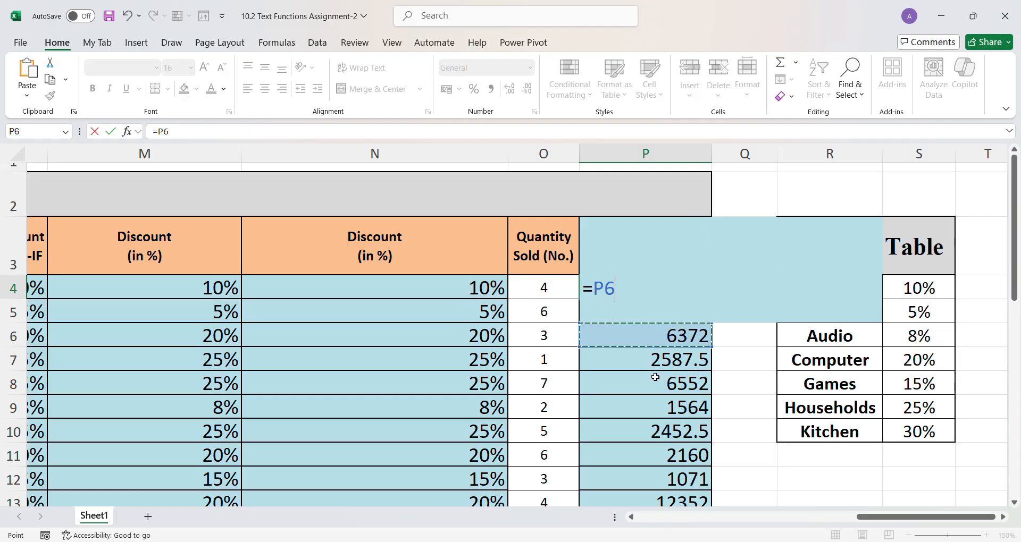
pyautogui.press('Escape')
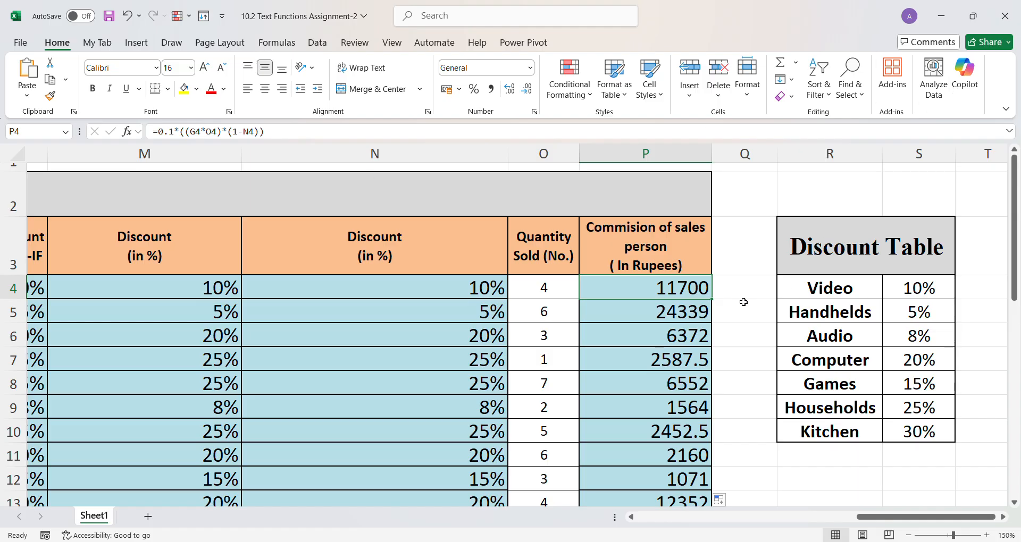
# Step: Display the sheet's formulas instead of values and autofit the List Price (Rupees) column
pyautogui.hotkey('ctrl', '`')
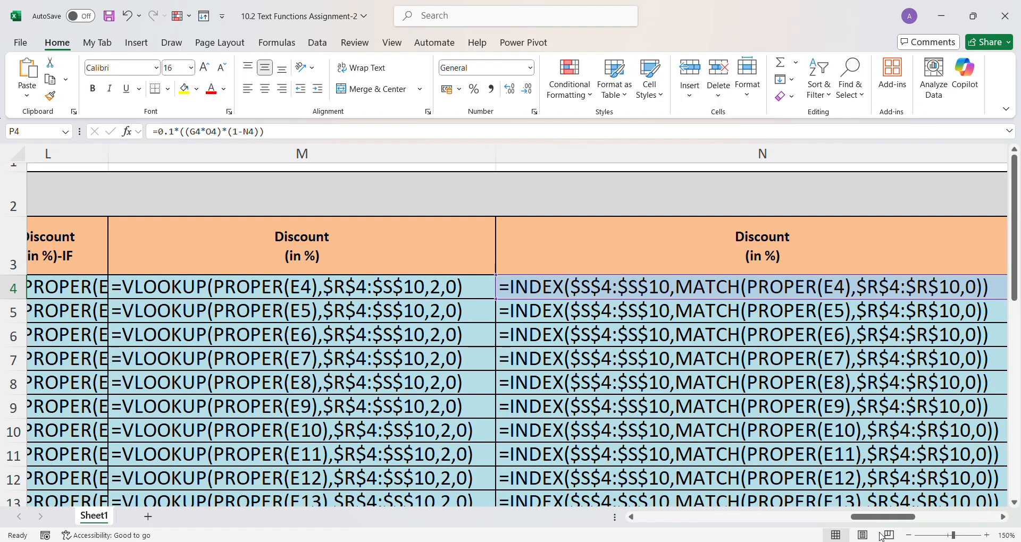
pyautogui.moveTo(877, 517); pyautogui.dragTo(571, 528)
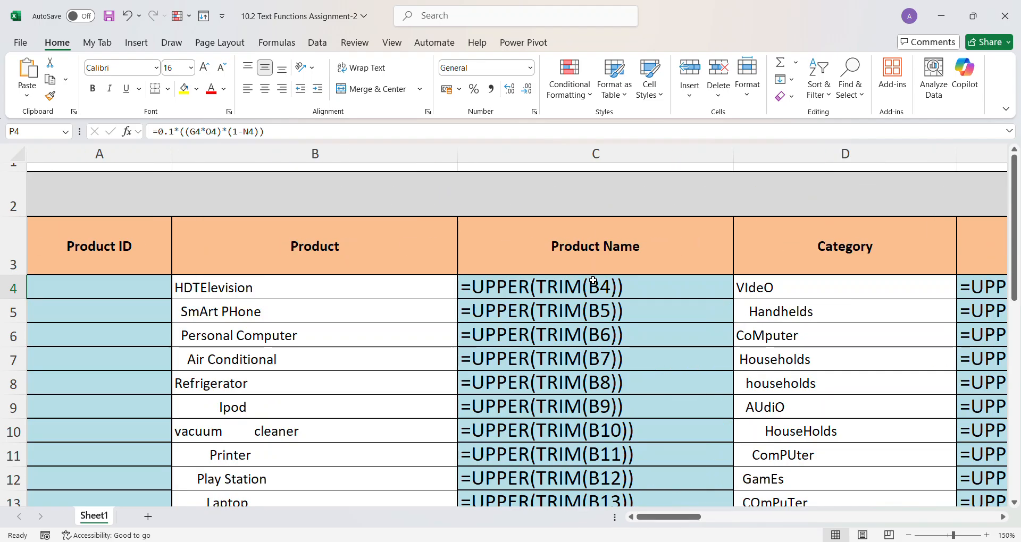
pyautogui.click(102, 292)
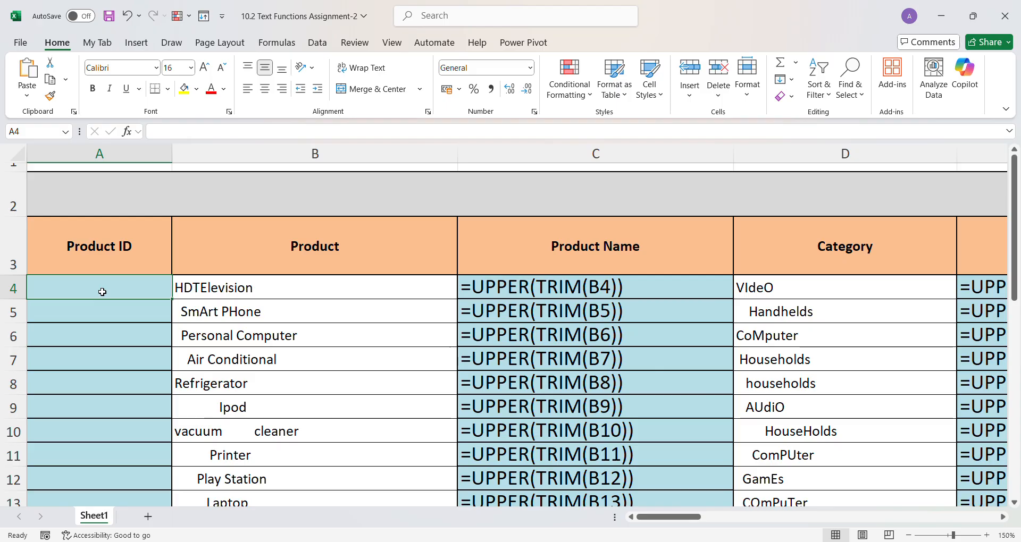
pyautogui.click(538, 291)
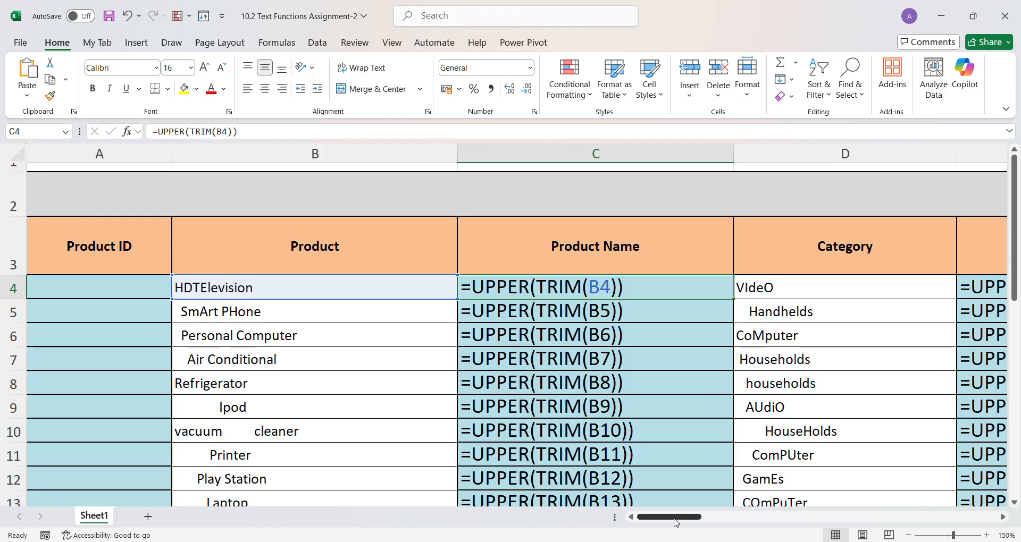
pyautogui.moveTo(674, 523); pyautogui.dragTo(719, 524)
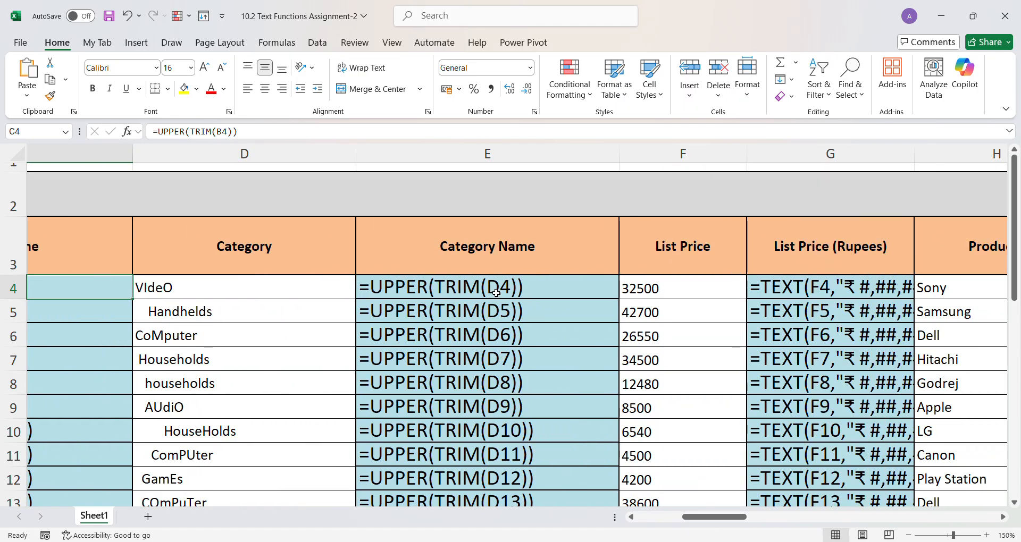
pyautogui.moveTo(714, 519); pyautogui.dragTo(745, 519)
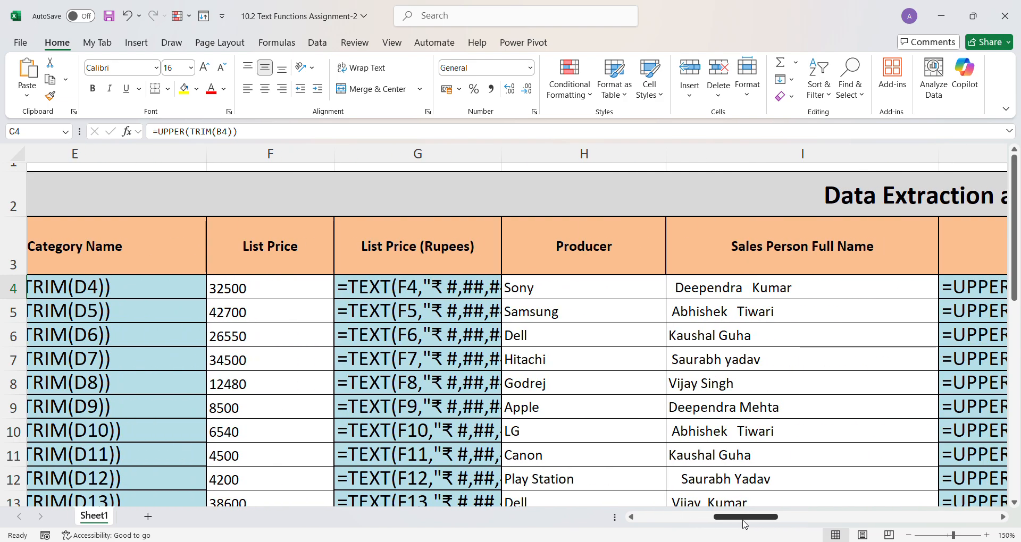
pyautogui.doubleClick(509, 156)
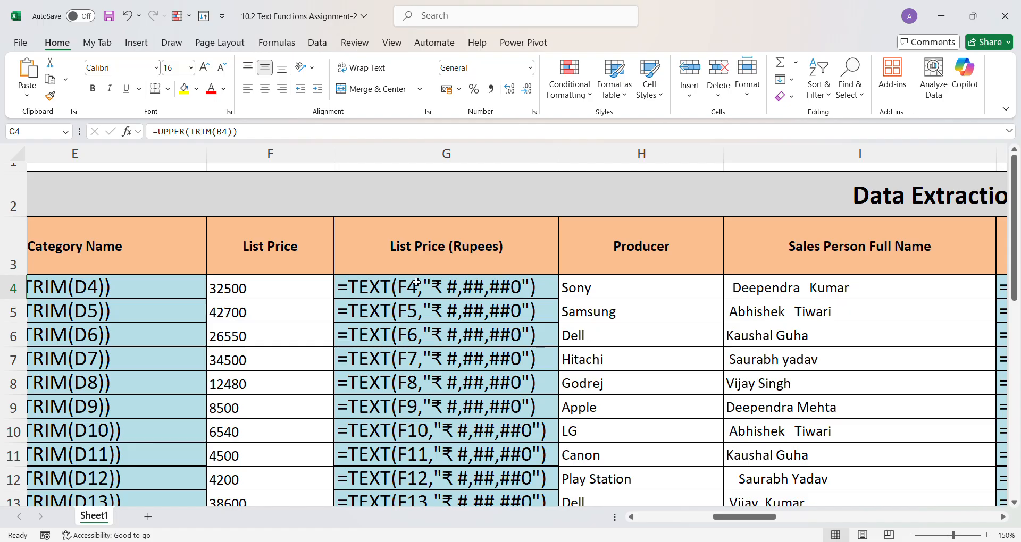
# Step: Autofit the Sales Person Last Name and Discount (in %)-IF columns to fit their full formulas
pyautogui.moveTo(736, 517); pyautogui.dragTo(789, 510)
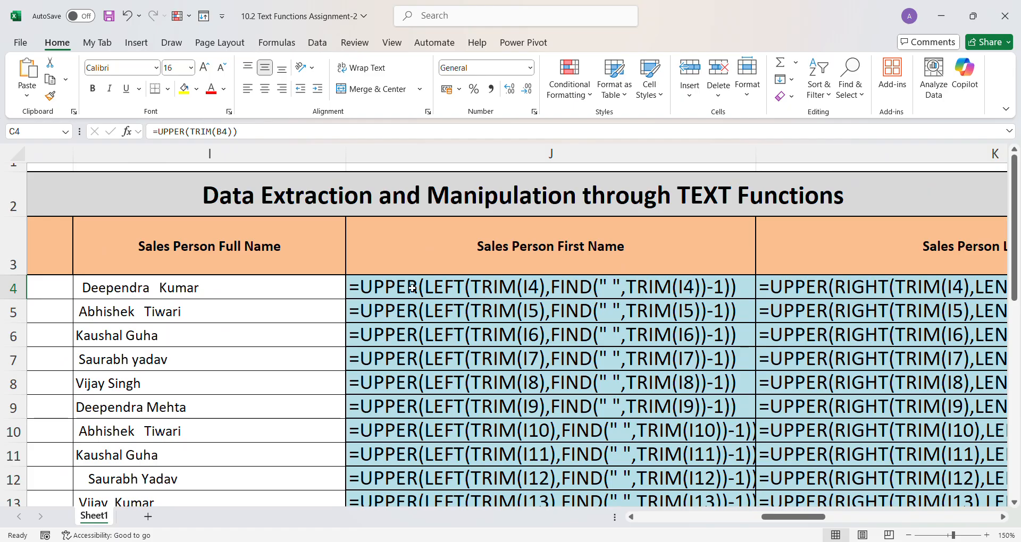
pyautogui.moveTo(797, 517); pyautogui.dragTo(834, 518)
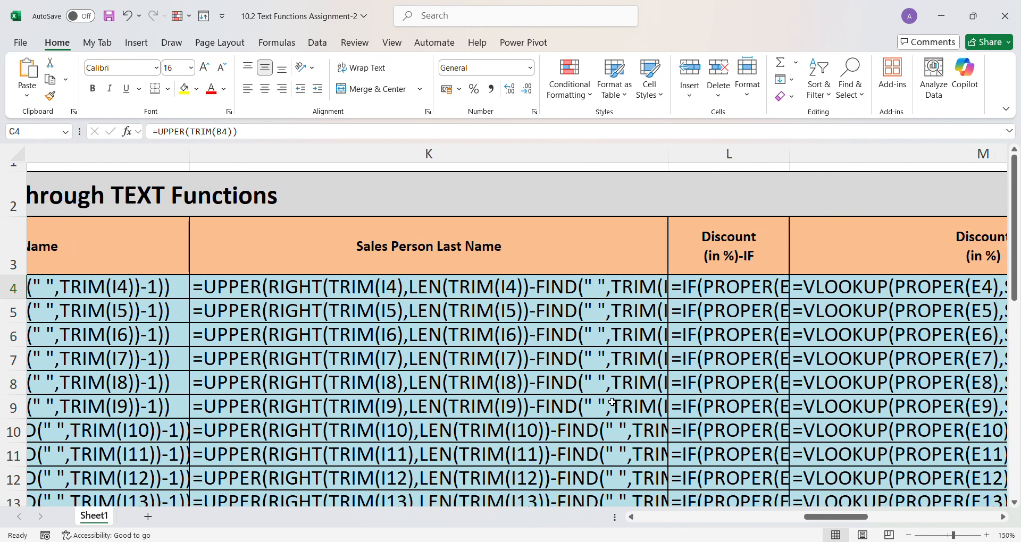
pyautogui.doubleClick(668, 160)
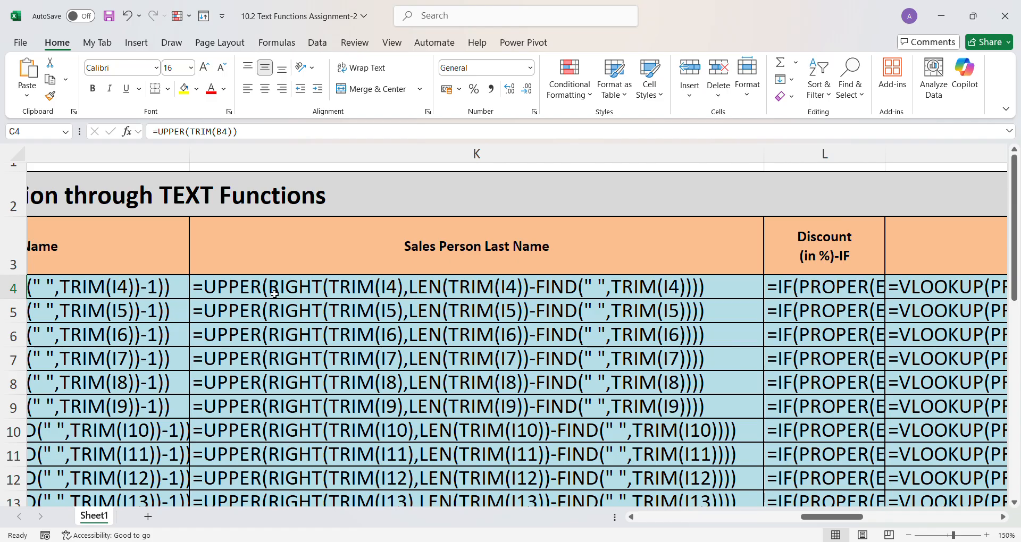
pyautogui.moveTo(830, 519); pyautogui.dragTo(852, 521)
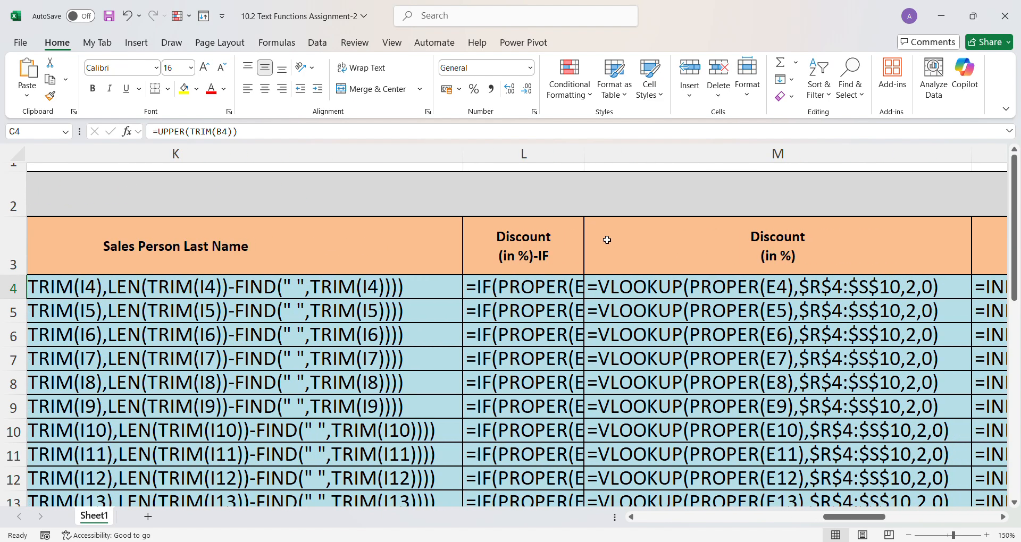
pyautogui.doubleClick(583, 155)
# Step: Review the VLOOKUP, INDEX/MATCH and commission formulas in row 4, and return the sheet to showing values
pyautogui.moveTo(816, 518); pyautogui.dragTo(931, 522)
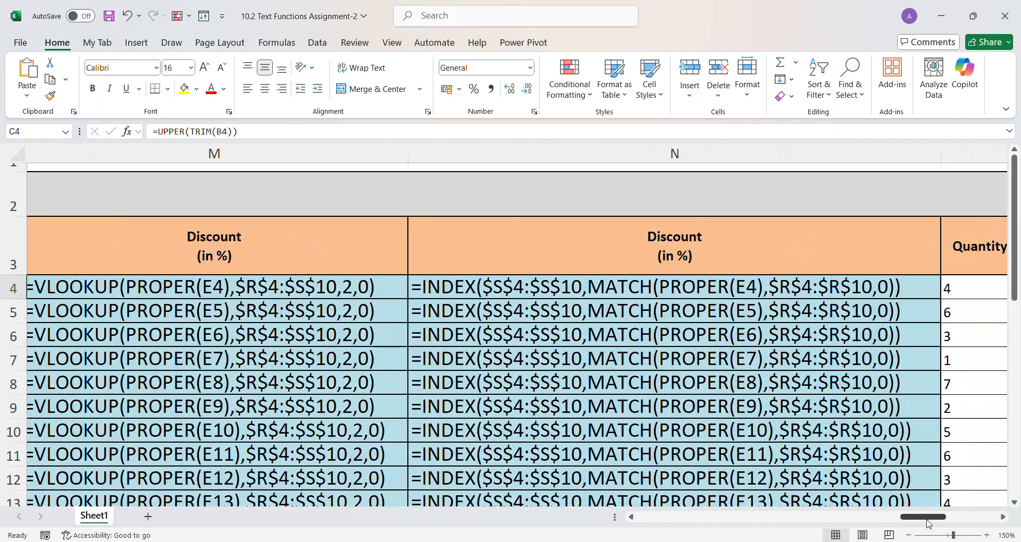
pyautogui.click(186, 288)
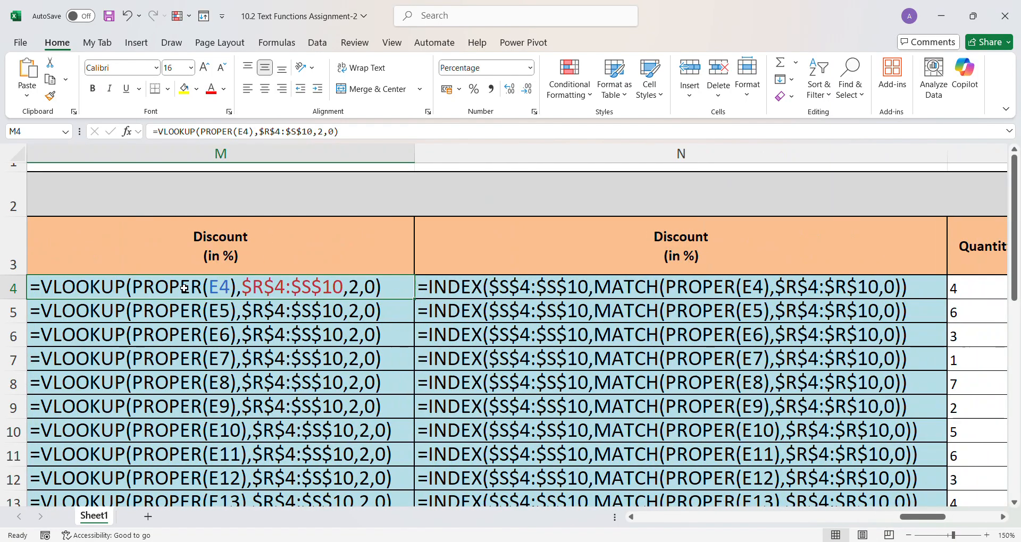
pyautogui.click(626, 298)
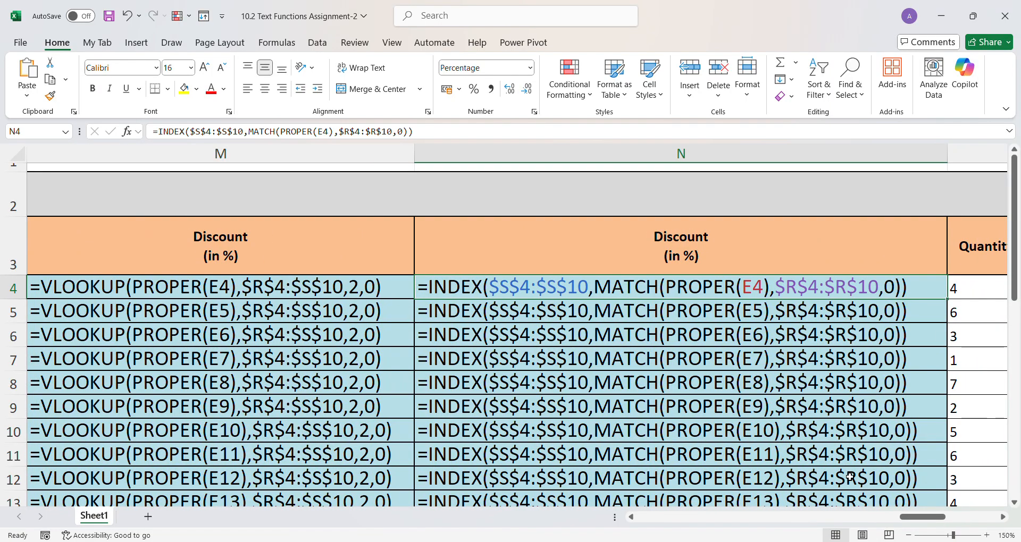
pyautogui.moveTo(910, 520); pyautogui.dragTo(952, 520)
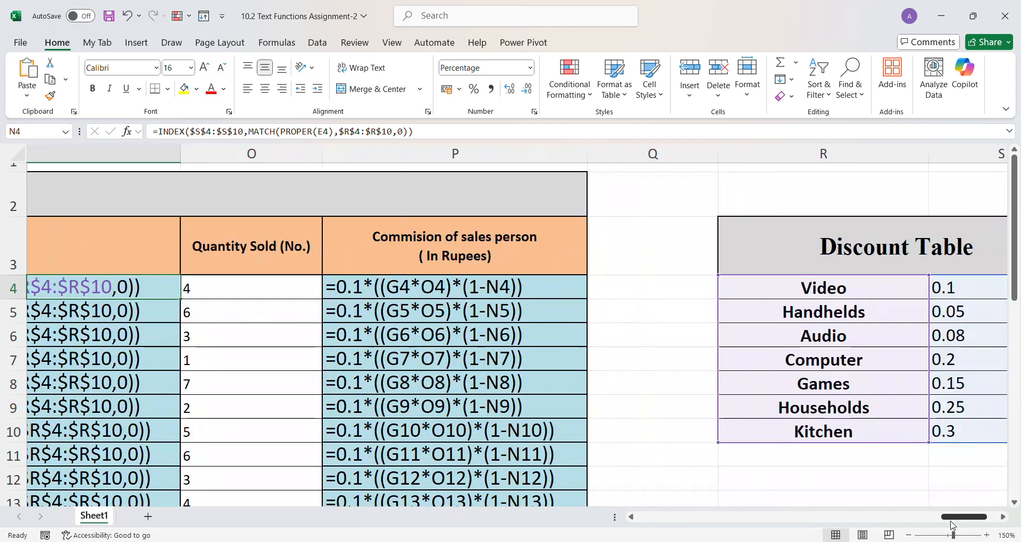
pyautogui.click(400, 293)
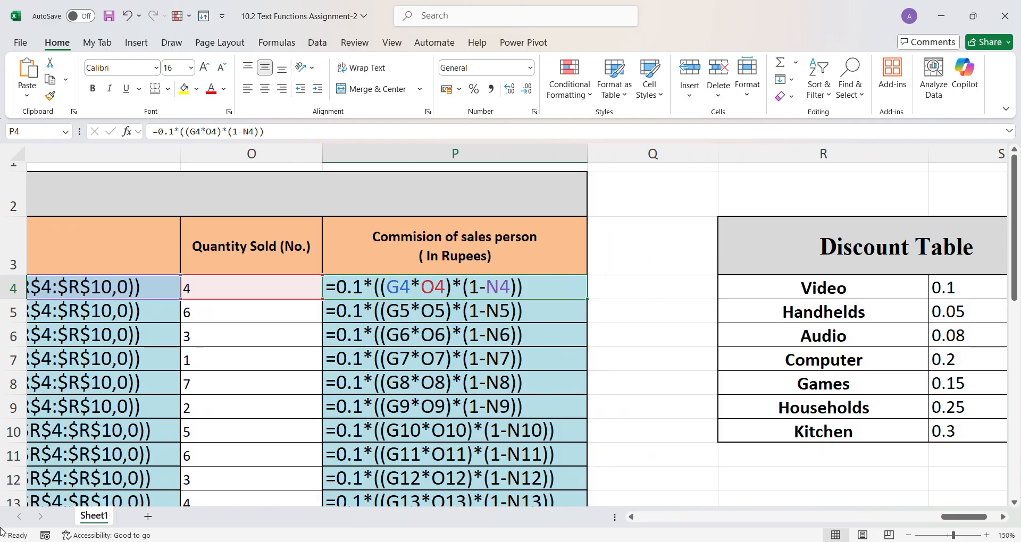
pyautogui.moveTo(971, 517); pyautogui.dragTo(660, 541)
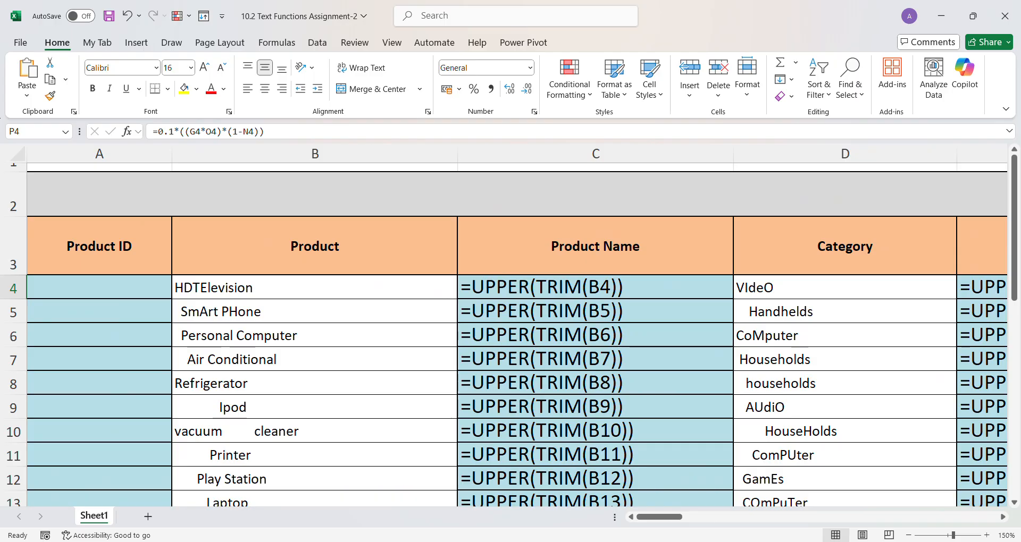
pyautogui.scroll(-6, 671, 472)
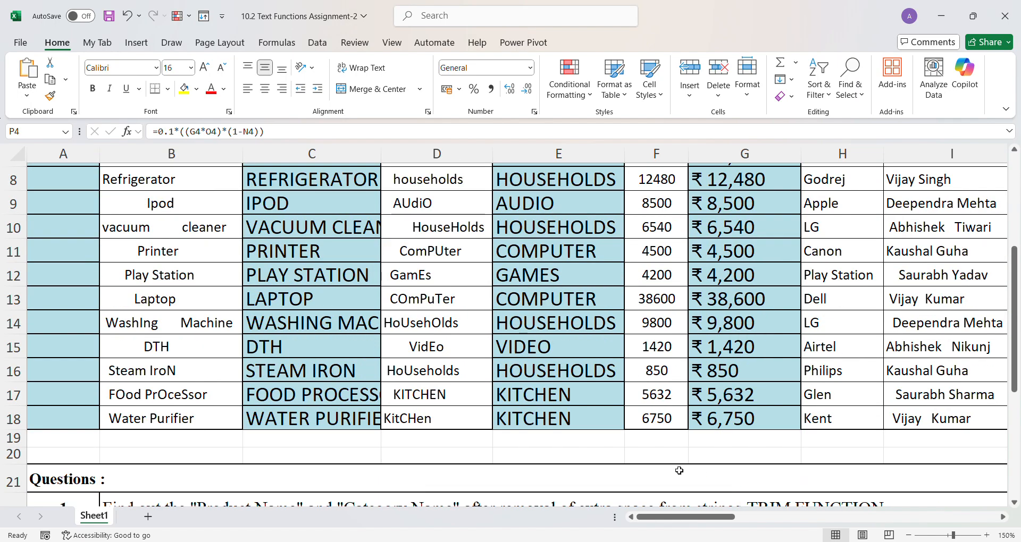
# Step: Following question 5's Product ID format, enter =LEFT(C4,3) in A4 to extract the product name's first three characters
pyautogui.click(166, 388)
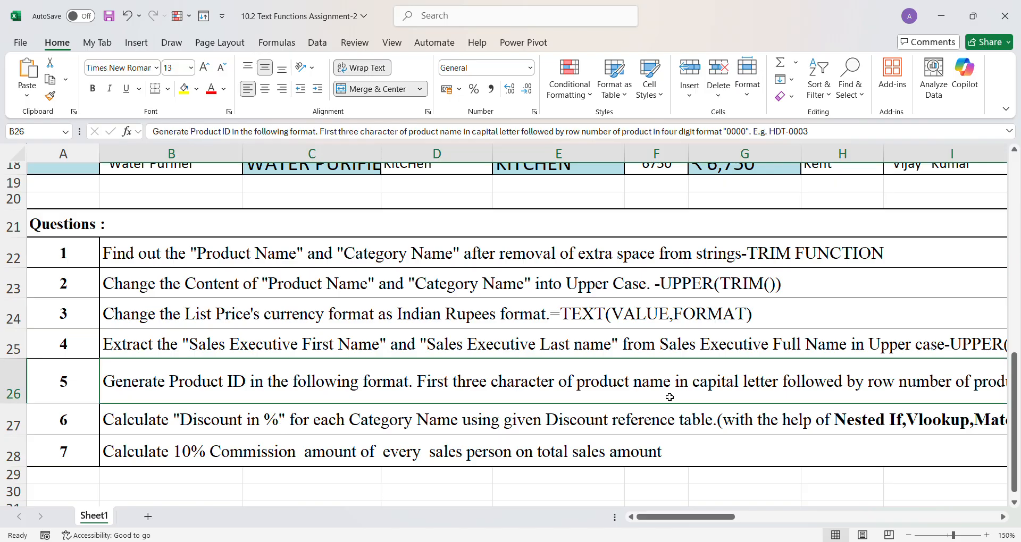
pyautogui.moveTo(711, 518); pyautogui.dragTo(737, 516)
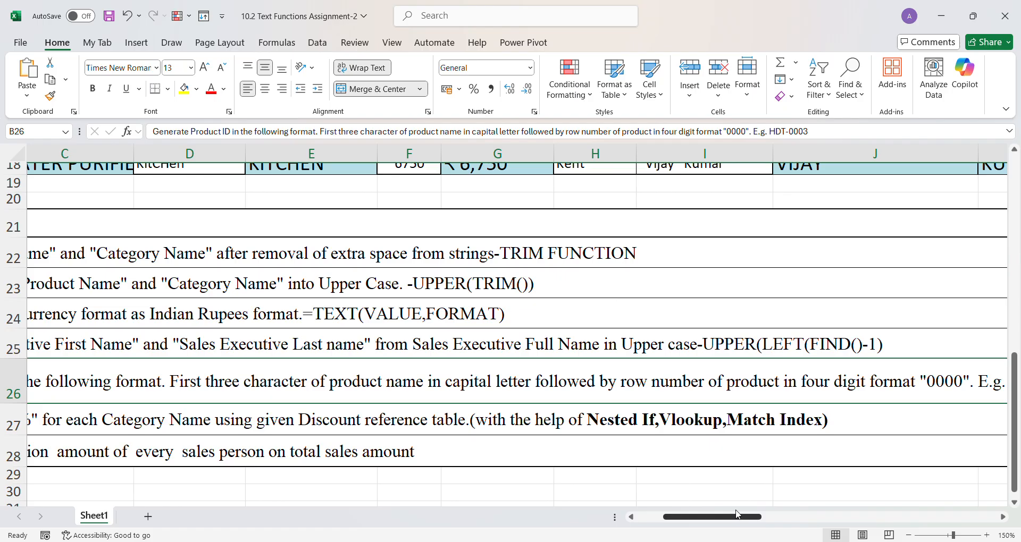
pyautogui.moveTo(738, 514); pyautogui.dragTo(798, 516)
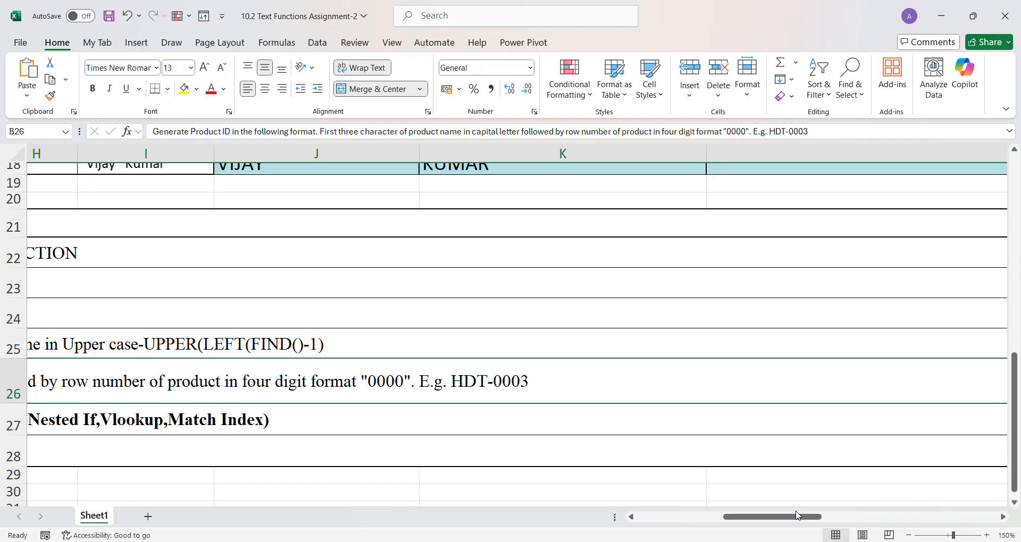
pyautogui.moveTo(757, 519); pyautogui.dragTo(524, 515)
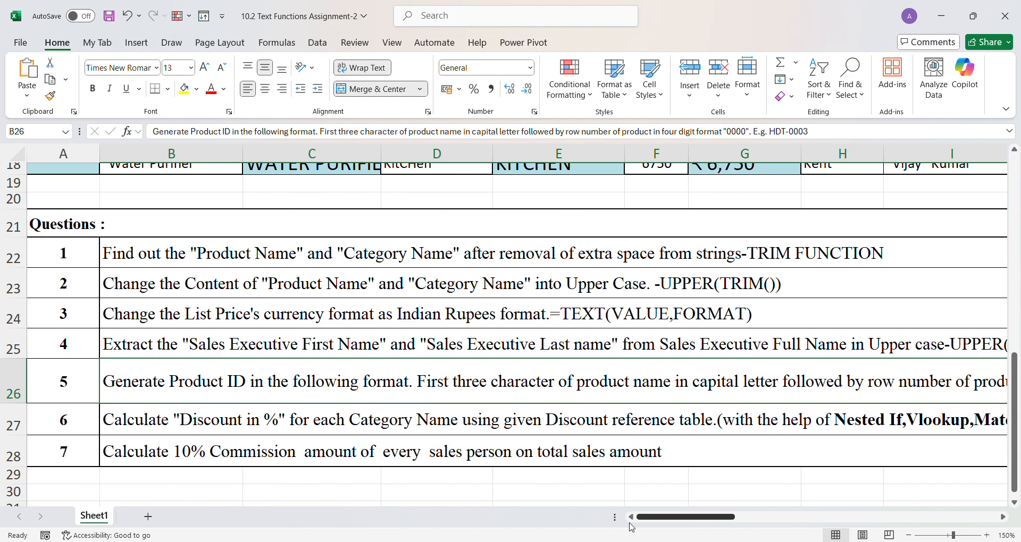
pyautogui.scroll(5, 164, 276)
pyautogui.click(54, 287)
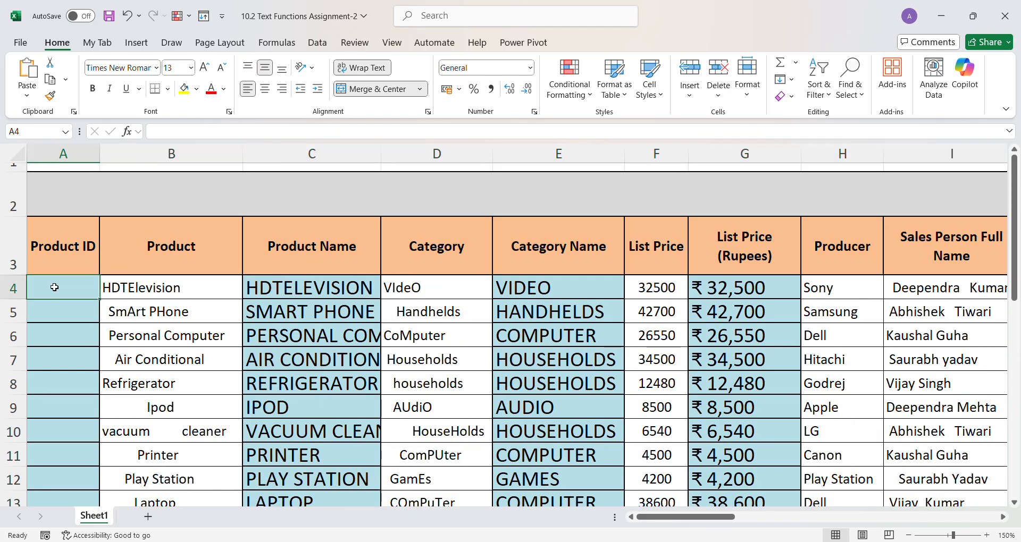
pyautogui.write('=left')
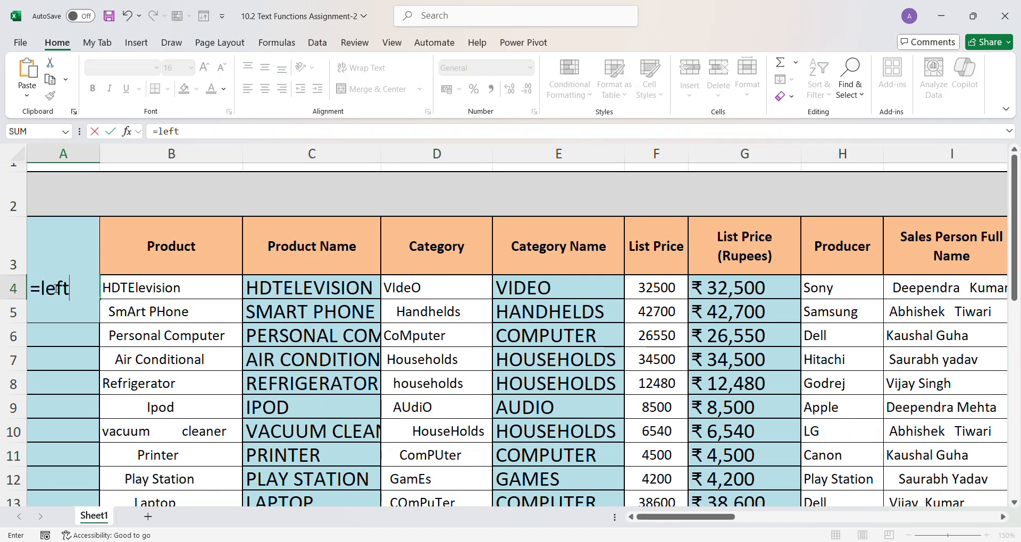
pyautogui.write('(')
pyautogui.click(298, 290)
pyautogui.write(',')
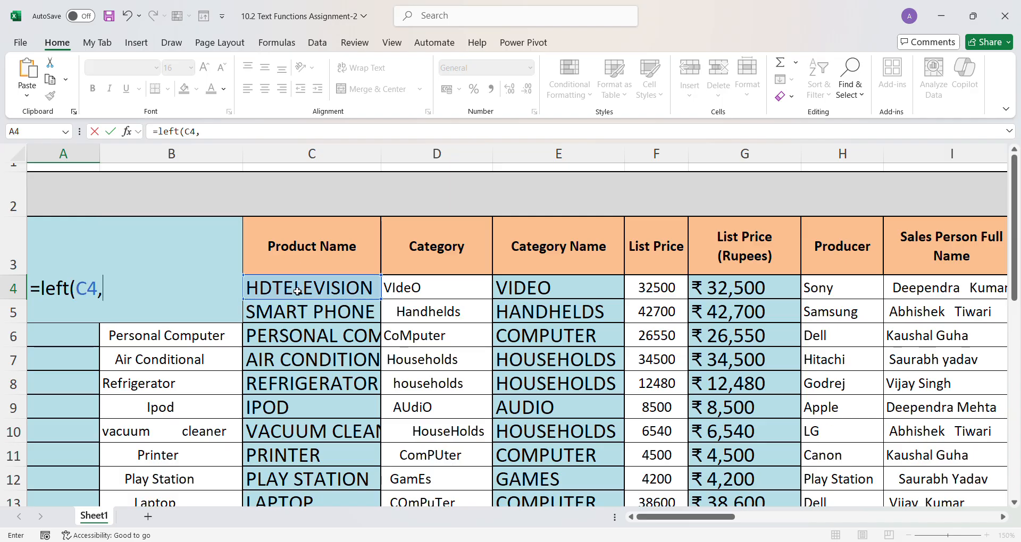
pyautogui.write('3)')
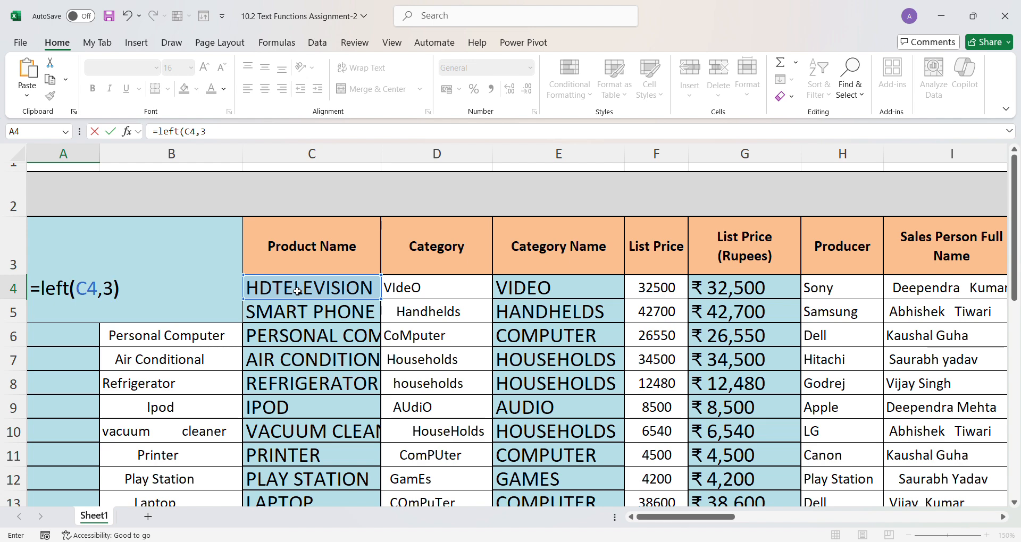
pyautogui.press('Return')
# Step: Change the A4 formula to take its three characters from the trimmed original product text, using LEFT(TRIM(B4),3)
pyautogui.click(67, 287)
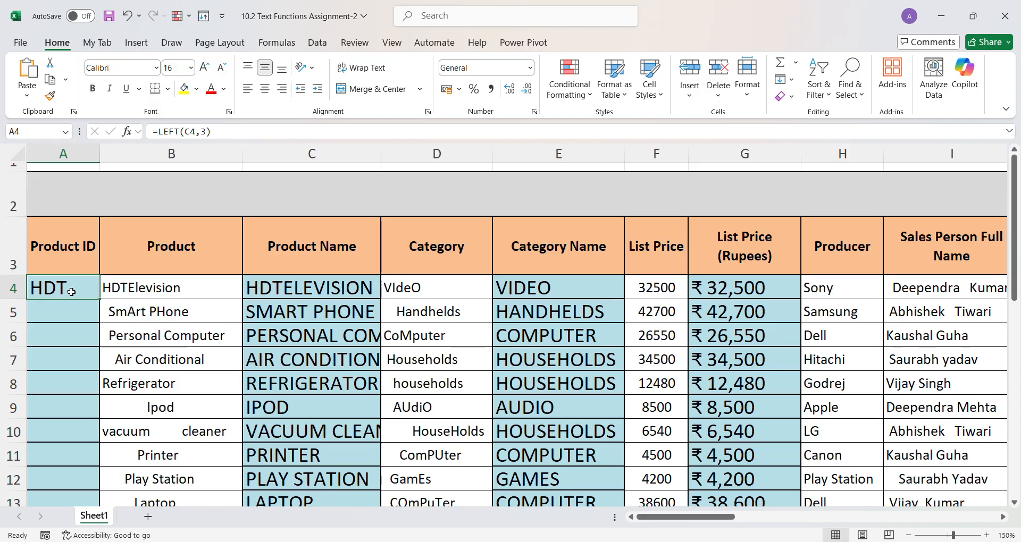
pyautogui.doubleClick(71, 292)
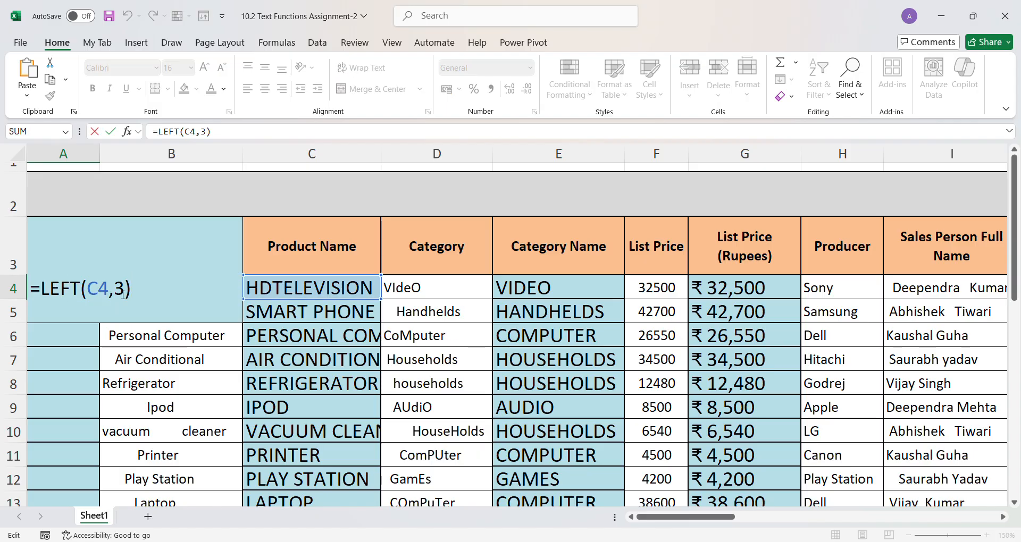
pyautogui.moveTo(111, 295); pyautogui.dragTo(100, 298)
pyautogui.press('BackSpace')
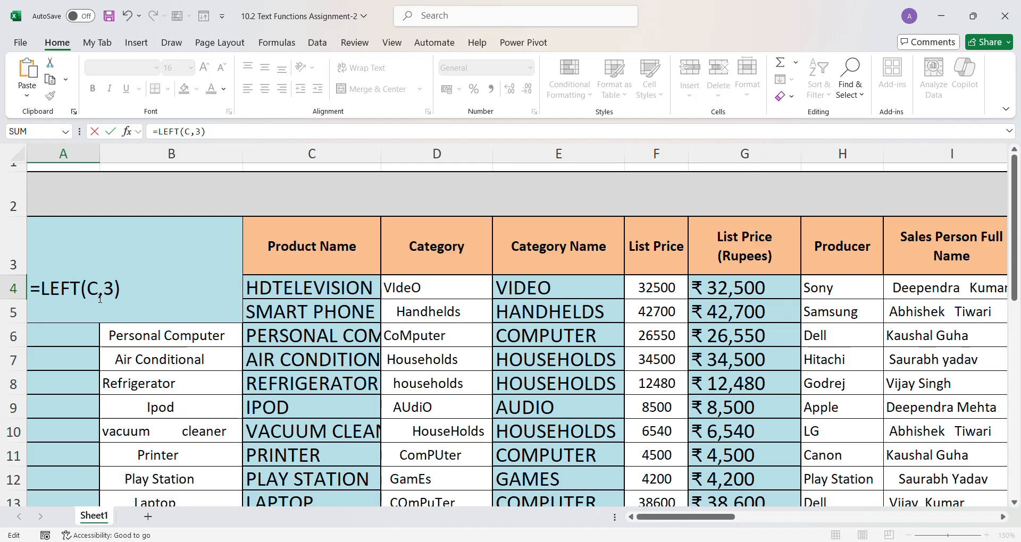
pyautogui.press('BackSpace')
pyautogui.write('b4')
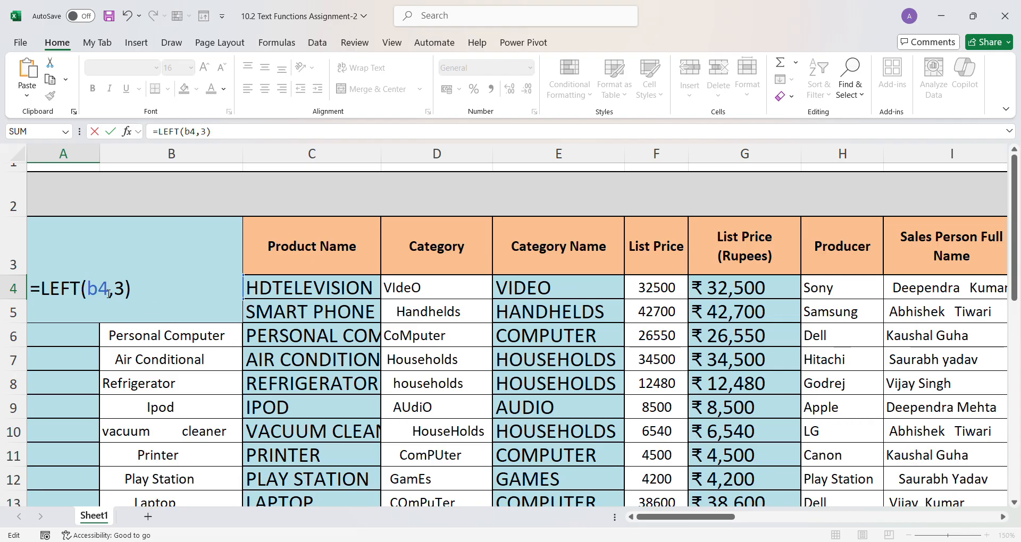
pyautogui.press('Left')
pyautogui.press('Left')
pyautogui.write('trim')
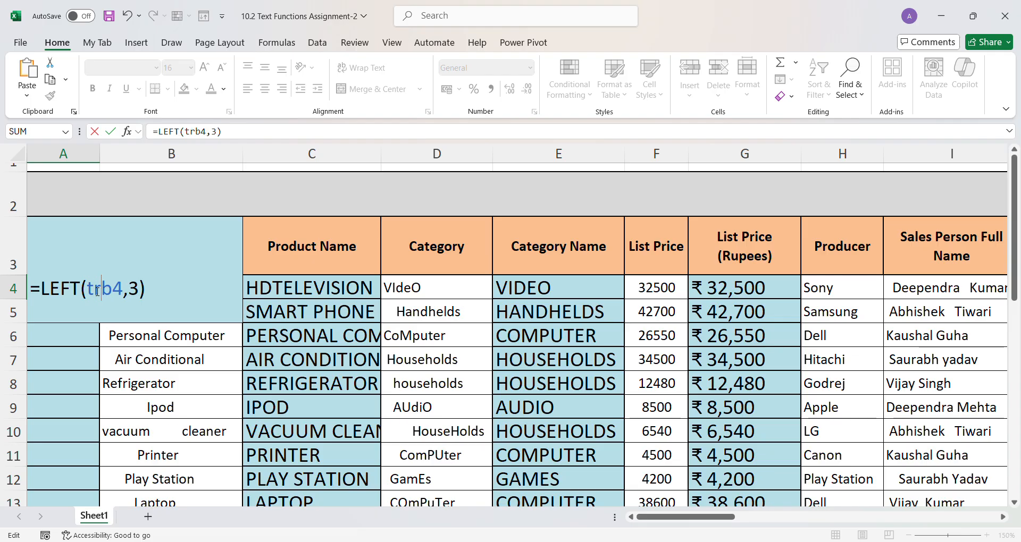
pyautogui.write('(')
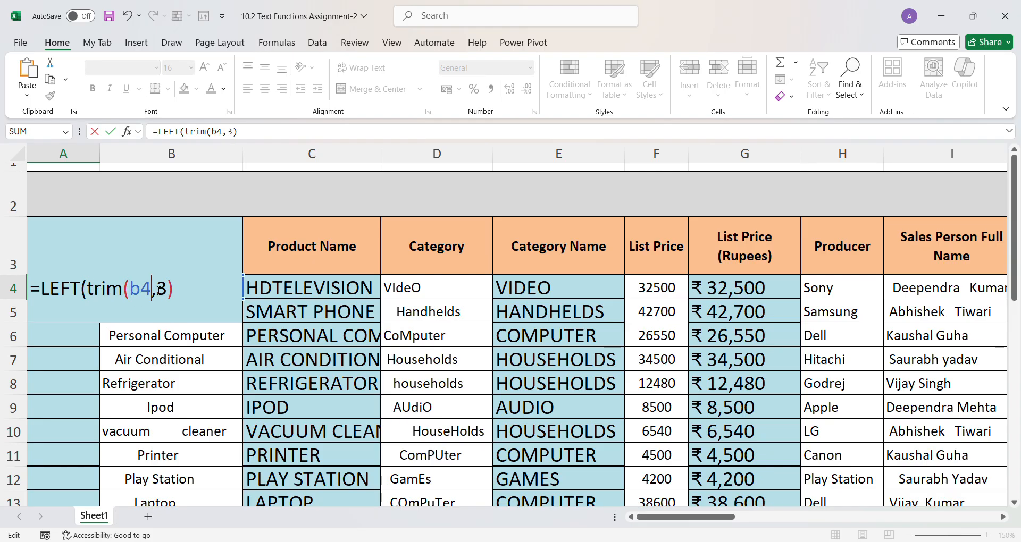
pyautogui.write(')')
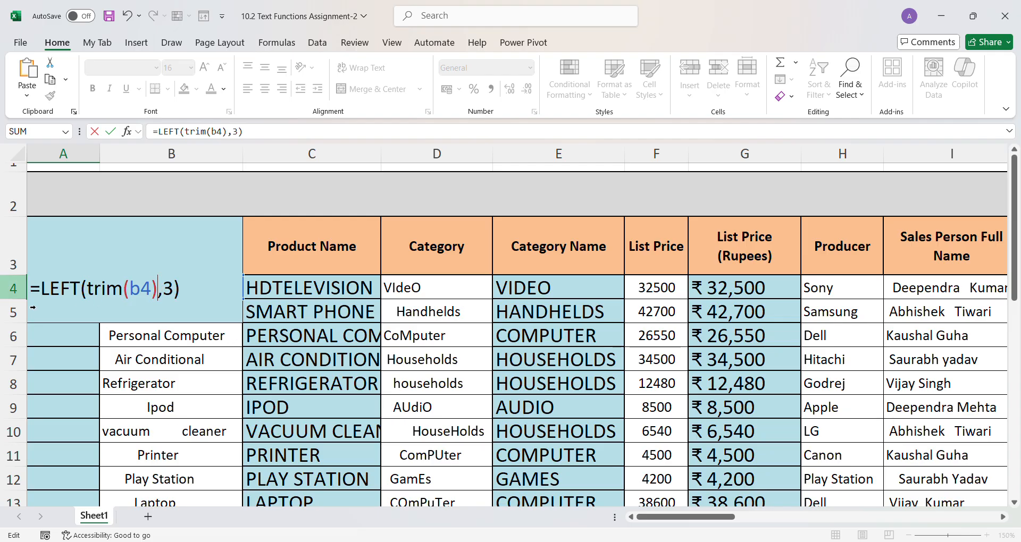
# Step: Wrap the A4 formula in UPPER so that it reads =UPPER(LEFT(TRIM(B4),3))
pyautogui.write('upper')
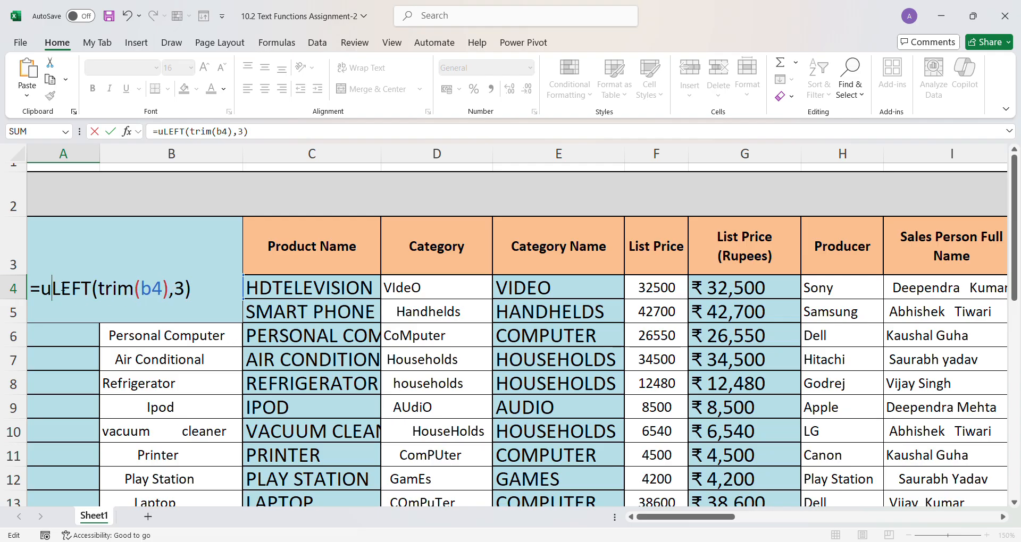
pyautogui.write('(')
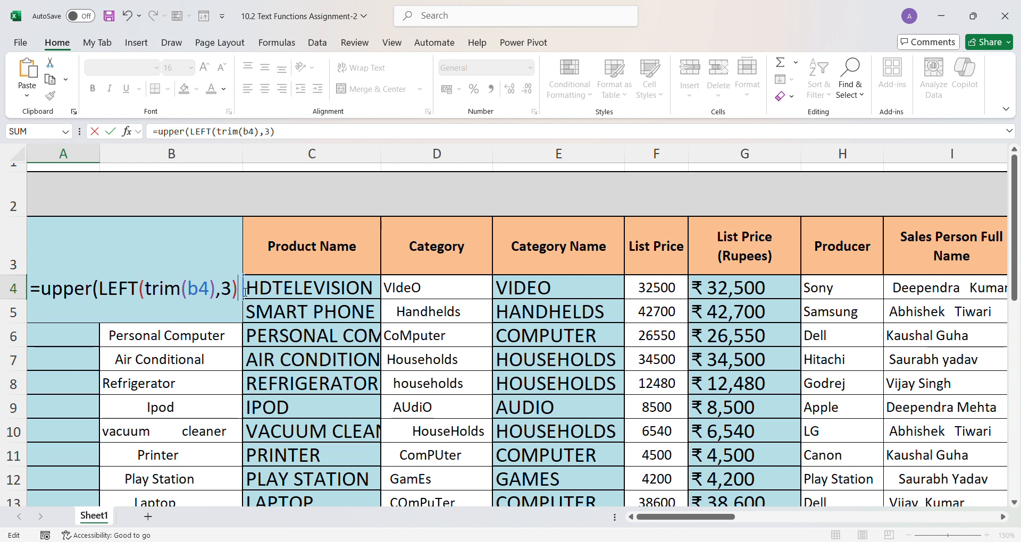
pyautogui.press('Return')
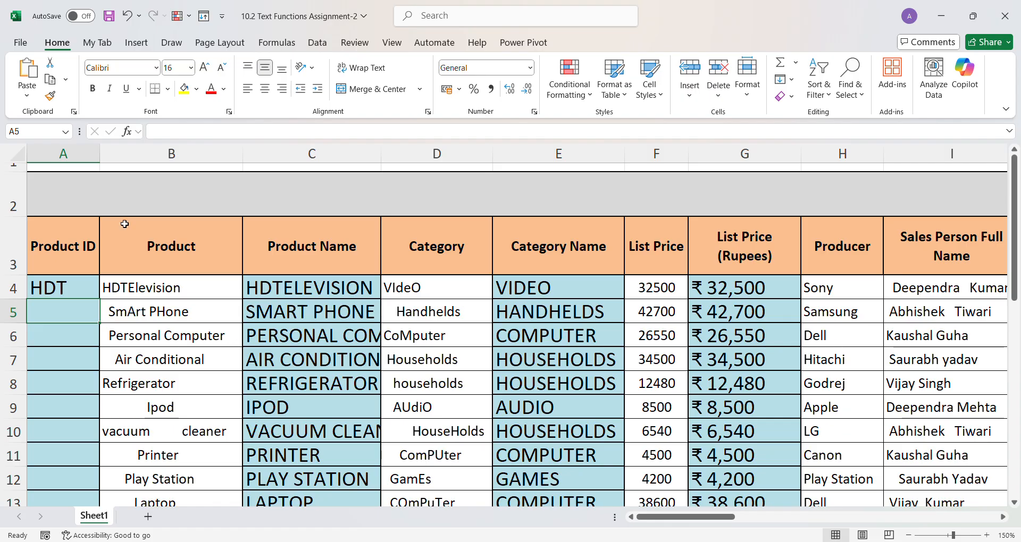
# Step: Append a hyphen and the four-digit row number to the A4 formula with &"-"&TEXT(ROW()-3,"0000")
pyautogui.click(75, 292)
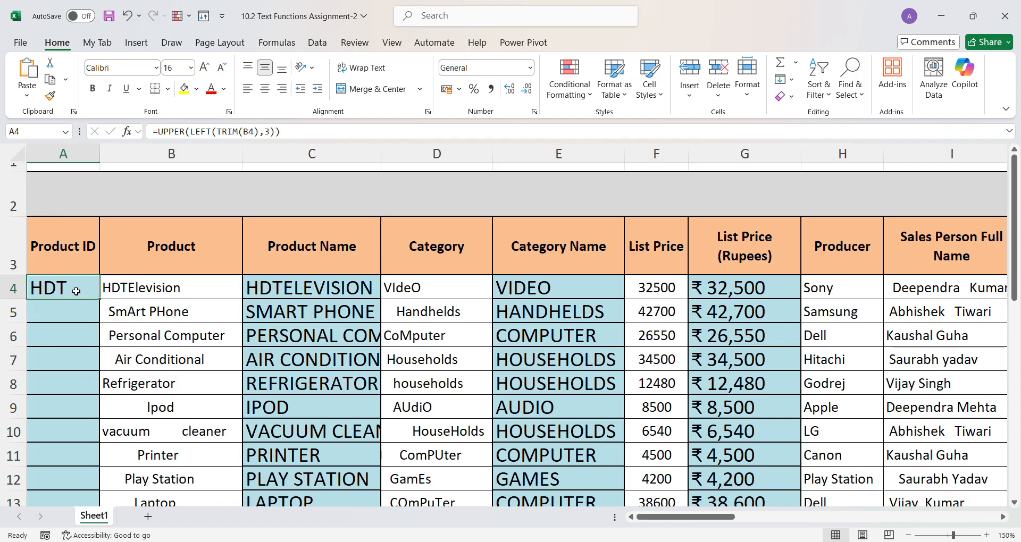
pyautogui.doubleClick(76, 291)
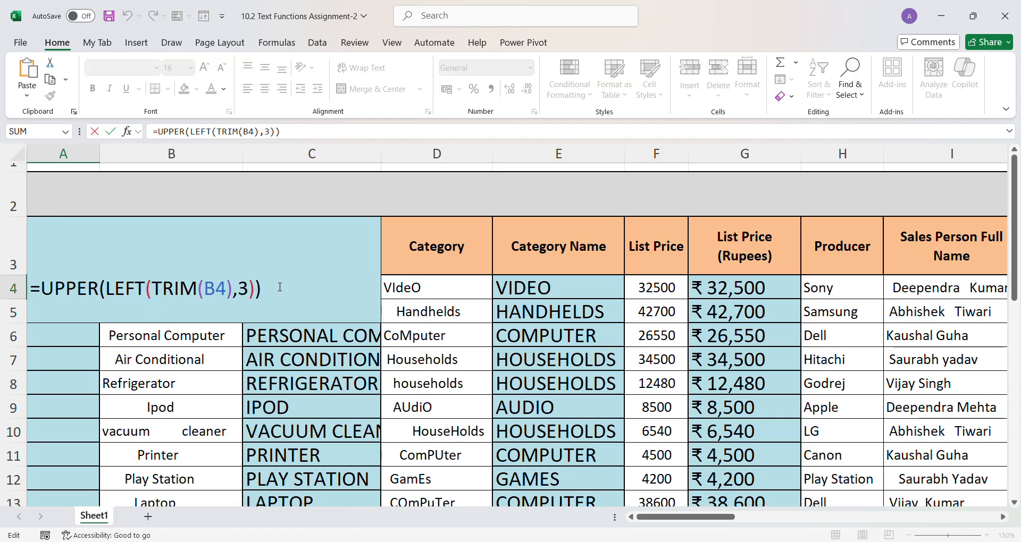
pyautogui.write('&"-"')
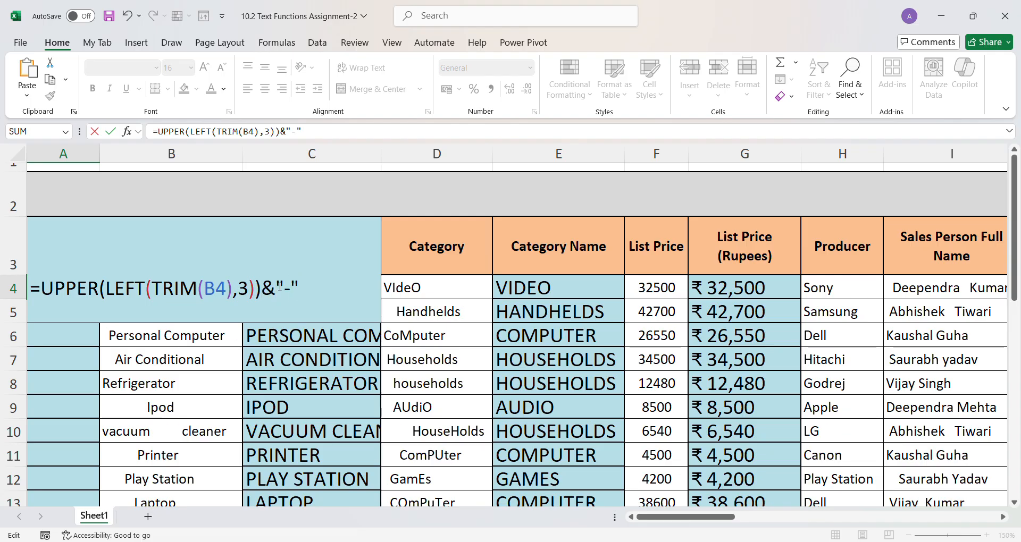
pyautogui.write('&')
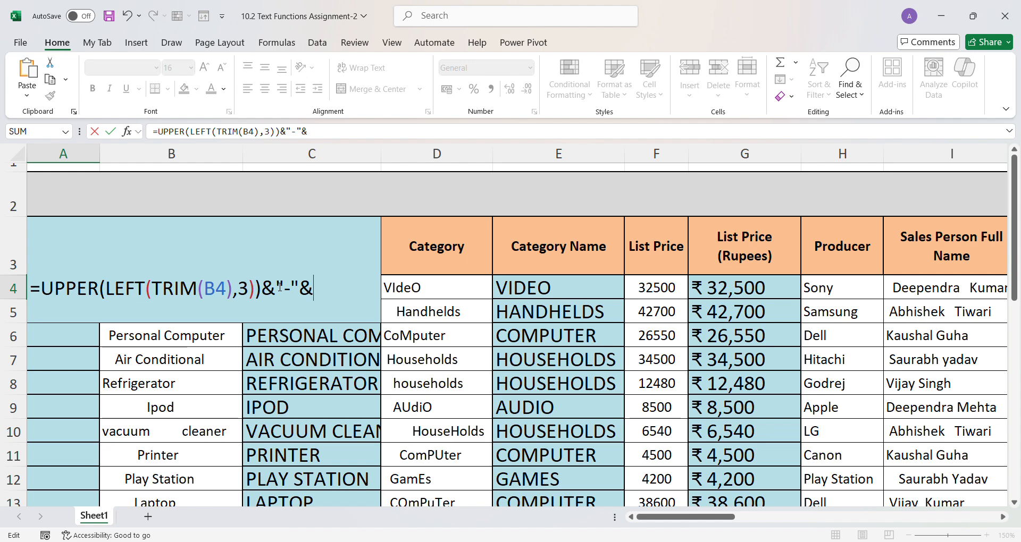
pyautogui.write('text(')
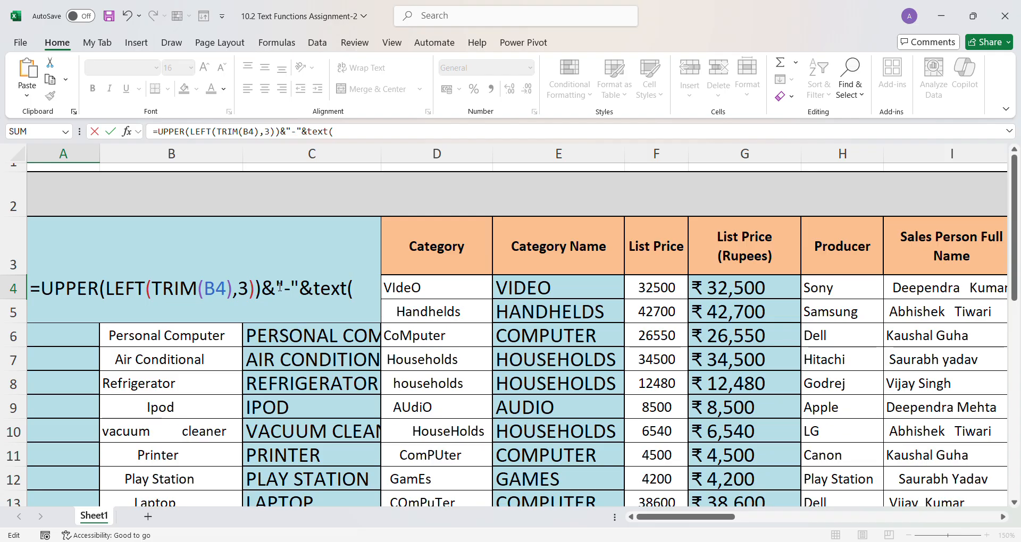
pyautogui.write('row')
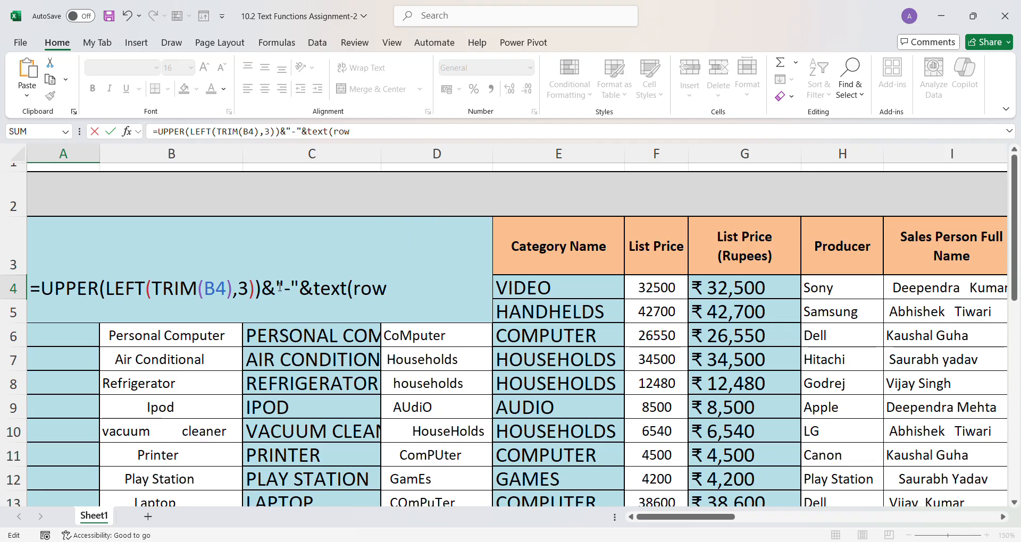
pyautogui.write('(')
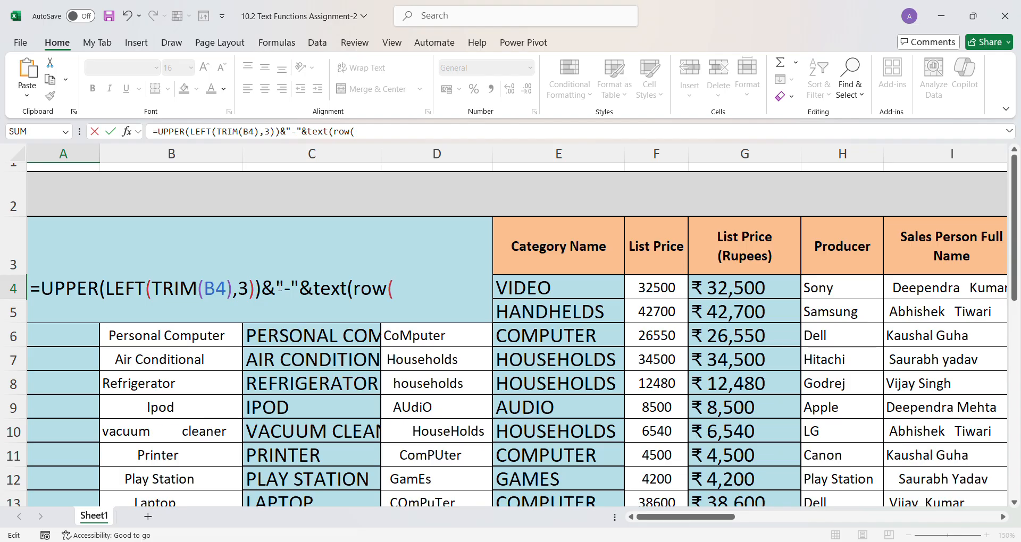
pyautogui.write(')')
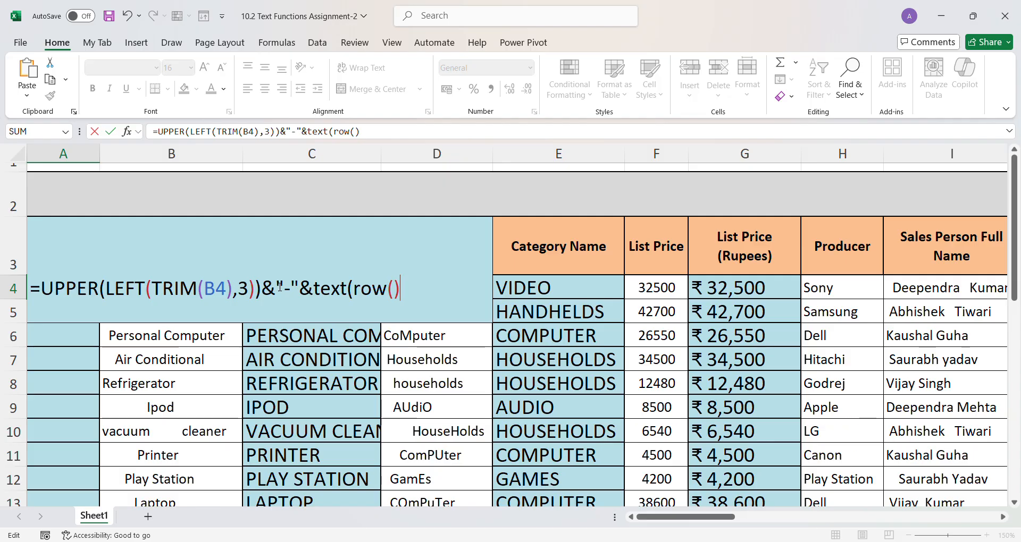
pyautogui.write('-')
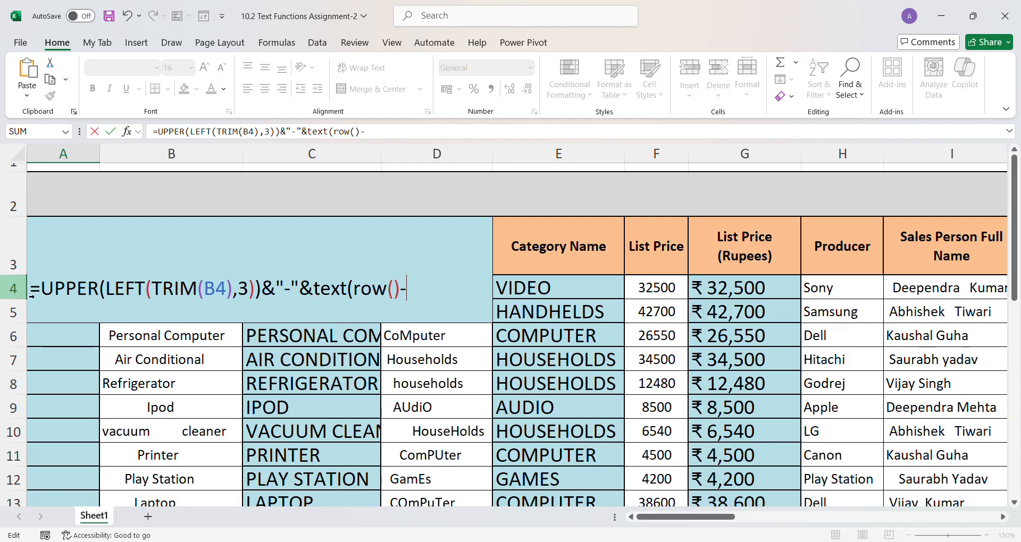
pyautogui.write('3')
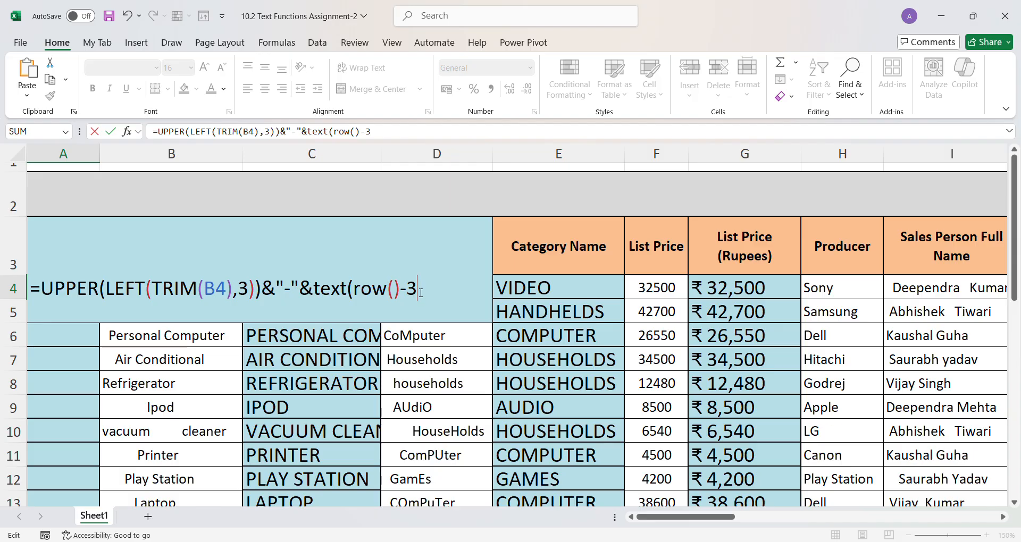
pyautogui.write('"0000")')
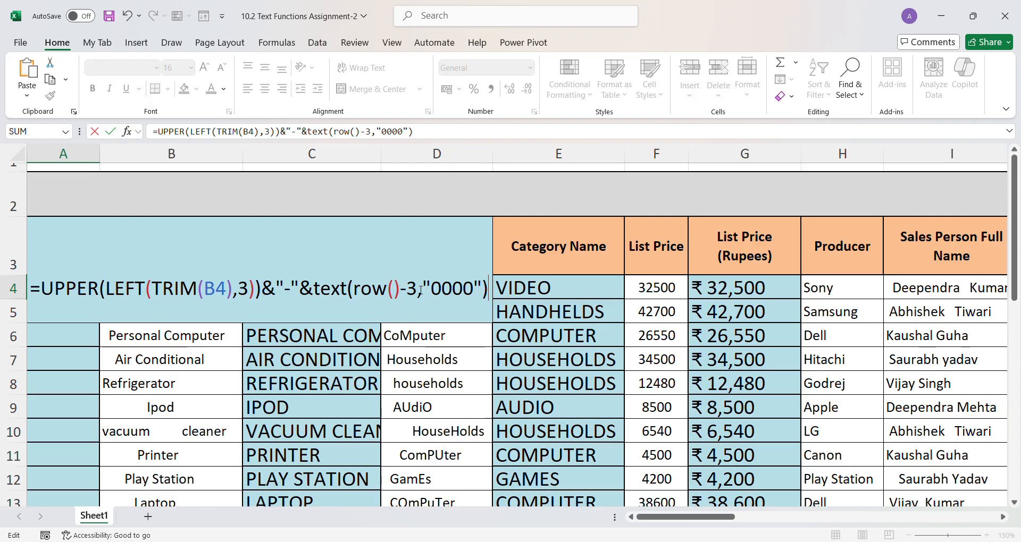
pyautogui.press('Return')
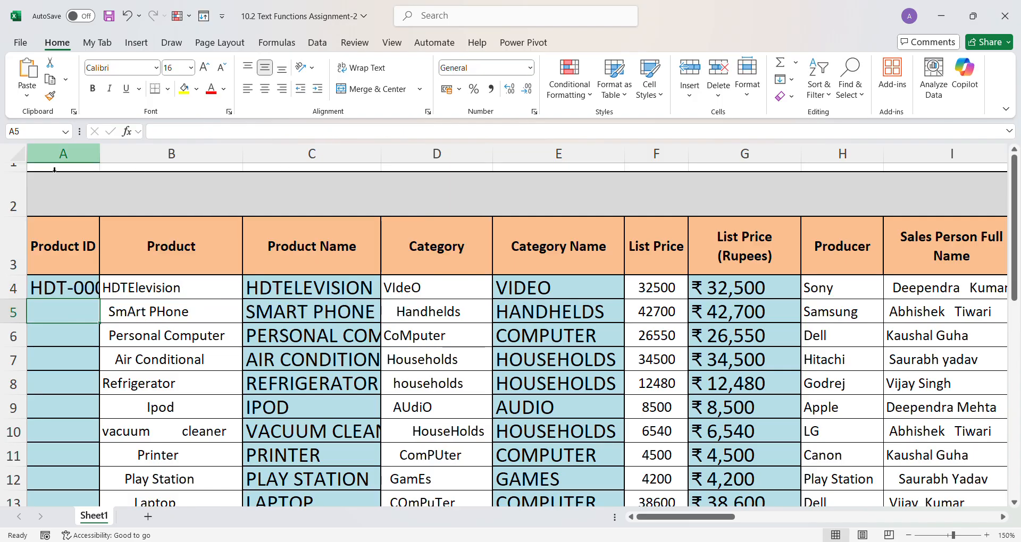
# Step: Autofit the Product ID column and fill the A4 formula down for all products
pyautogui.doubleClick(100, 154)
pyautogui.click(109, 286)
pyautogui.doubleClick(110, 286)
pyautogui.scroll(-2, 114, 423)
pyautogui.scroll(-3, 114, 424)
pyautogui.scroll(5, 114, 424)
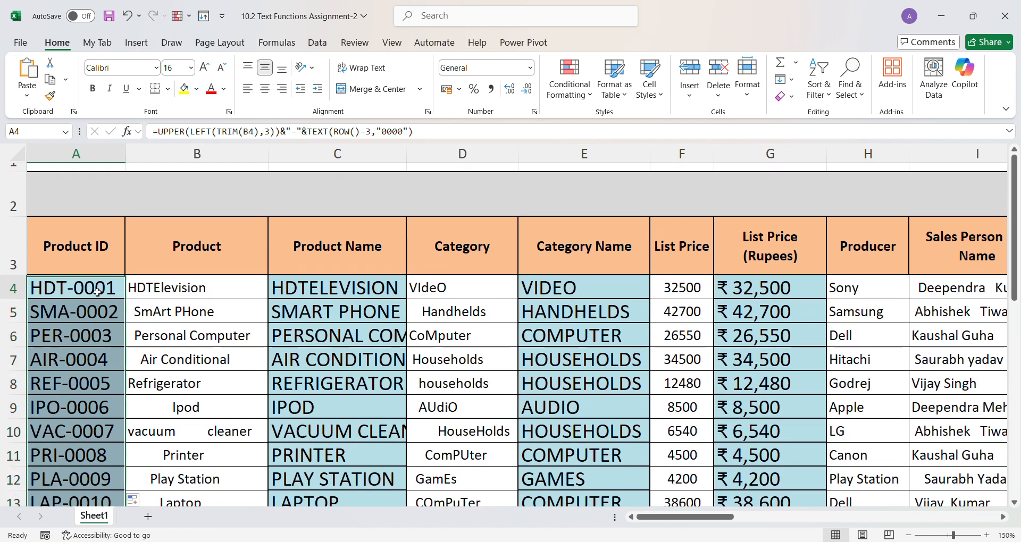
# Step: Examine the parts of the Product ID formula in A4: the row-number expression, the "0000" format and the UPPER(LEFT(TRIM(B4),3)) prefix
pyautogui.doubleClick(97, 294)
pyautogui.moveTo(420, 292); pyautogui.dragTo(371, 294)
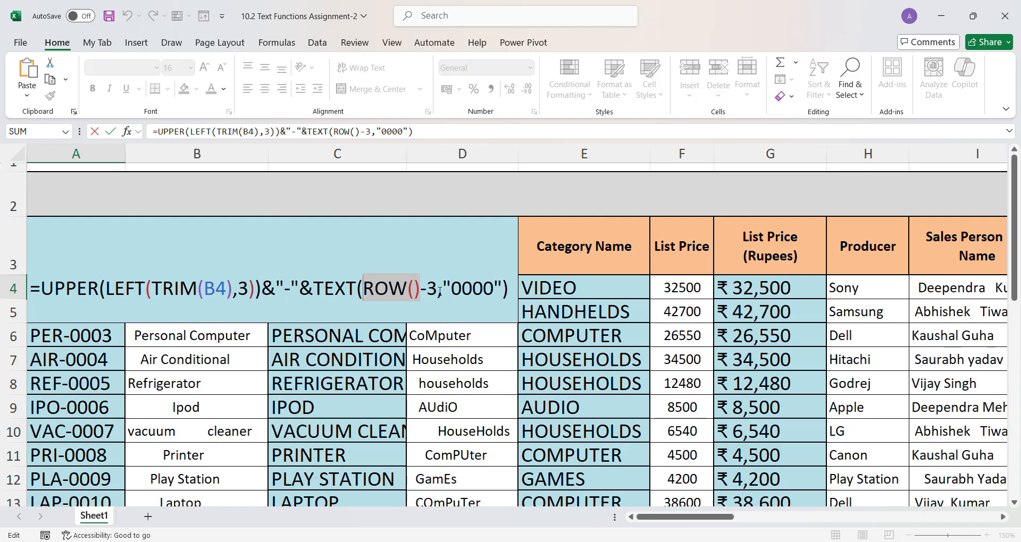
pyautogui.press('Escape')
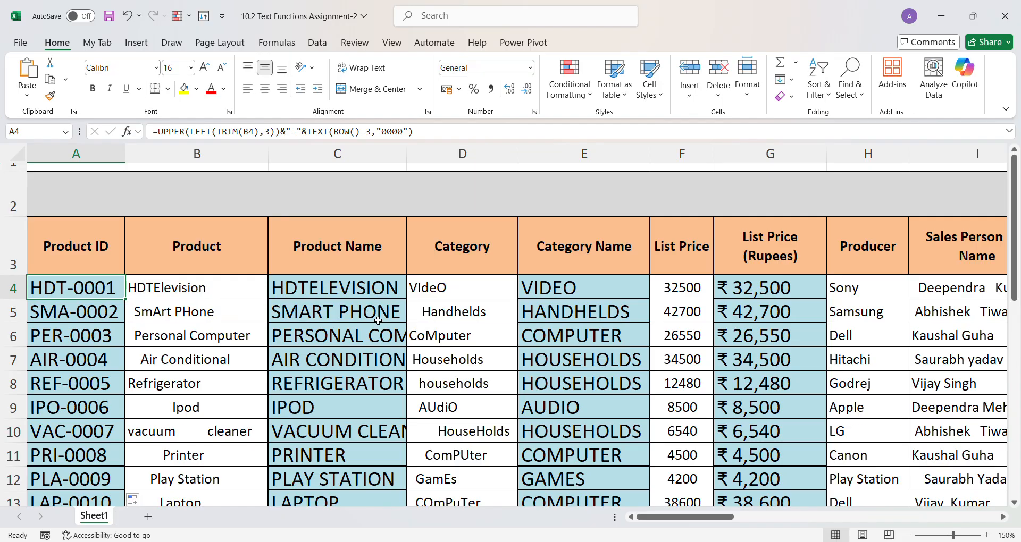
pyautogui.click(18, 297)
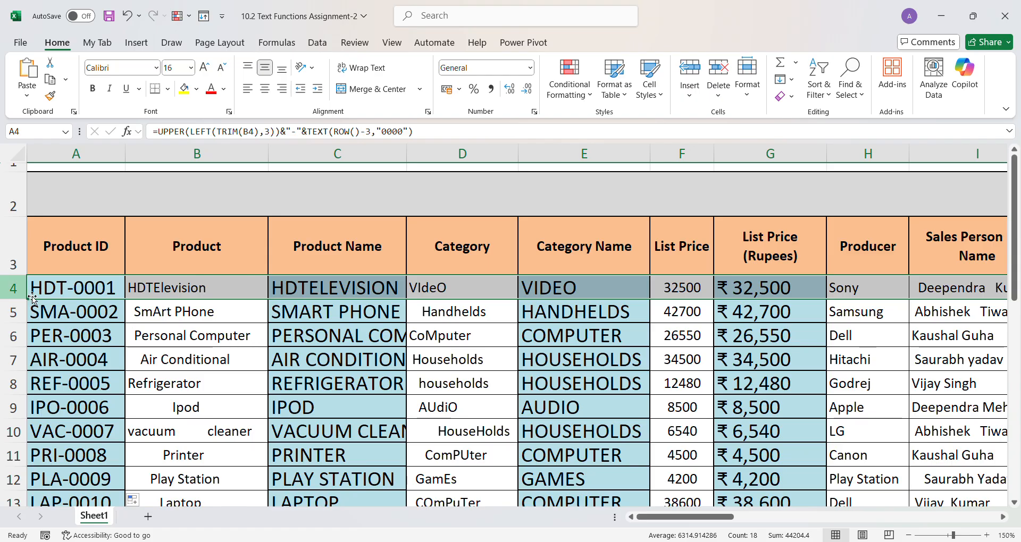
pyautogui.doubleClick(77, 301)
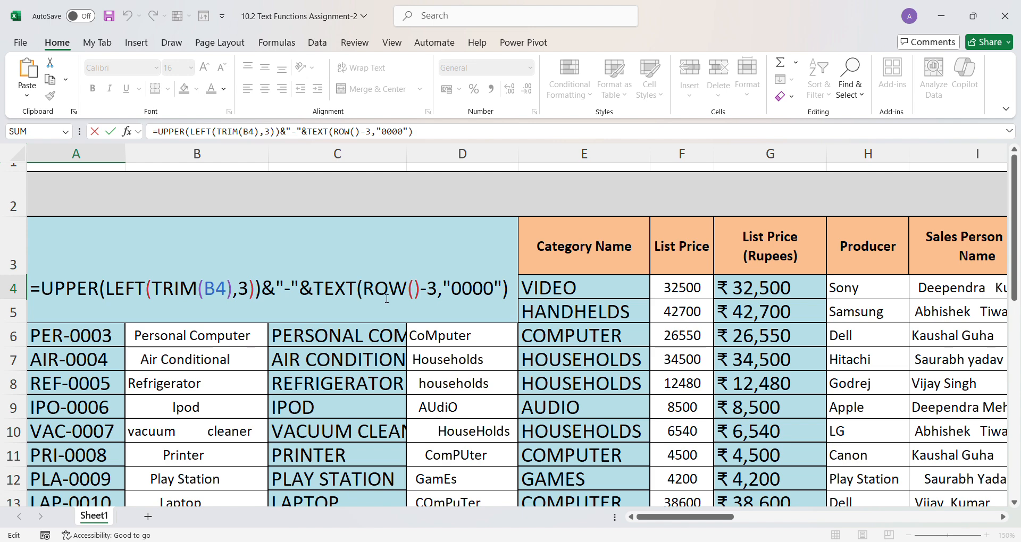
pyautogui.moveTo(368, 291); pyautogui.dragTo(502, 293)
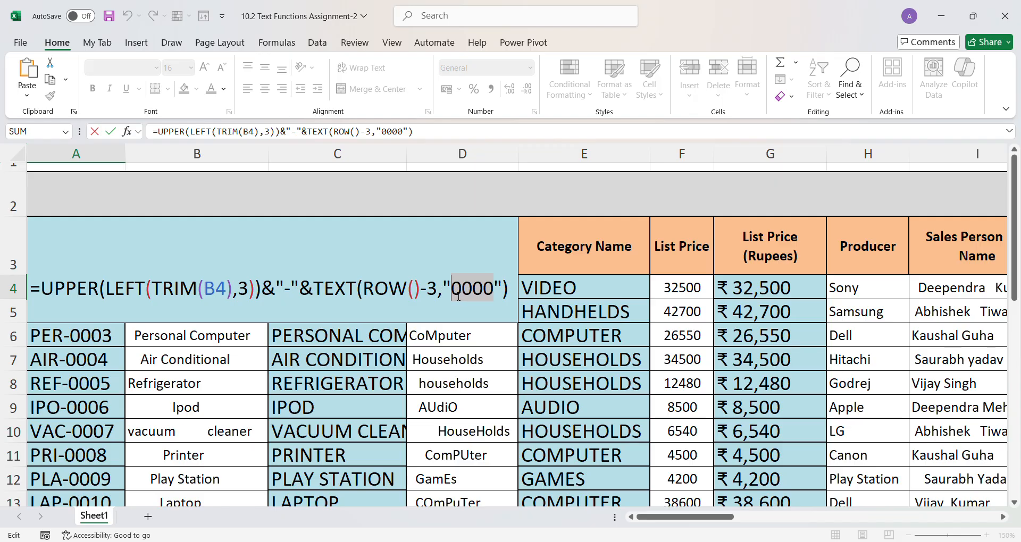
pyautogui.moveTo(438, 292); pyautogui.dragTo(363, 291)
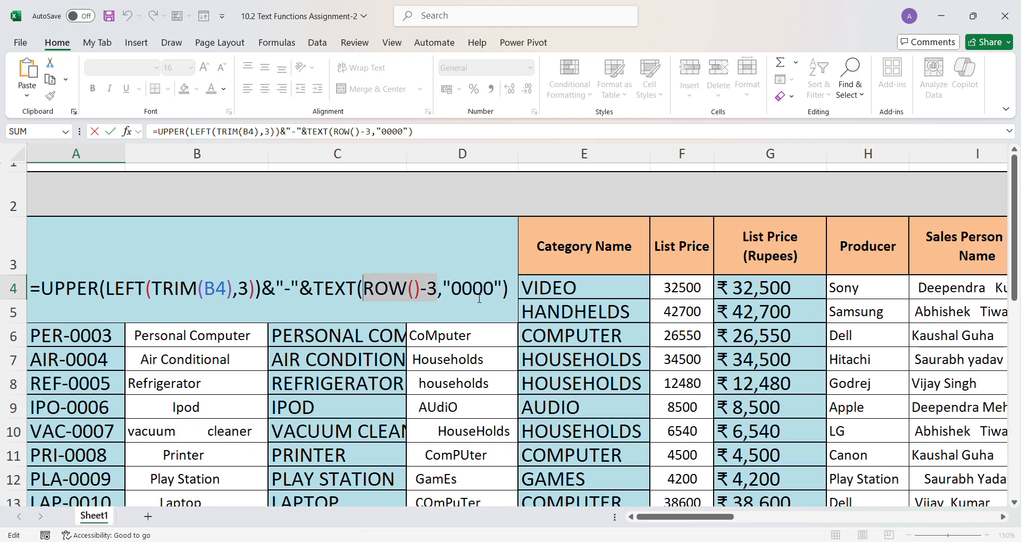
pyautogui.moveTo(488, 293); pyautogui.dragTo(461, 291)
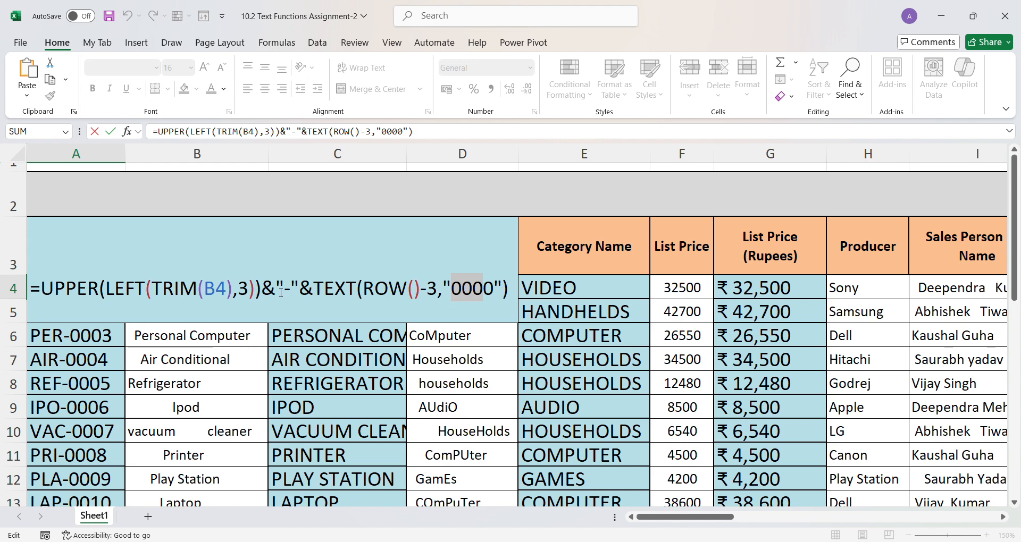
pyautogui.moveTo(261, 290); pyautogui.dragTo(55, 290)
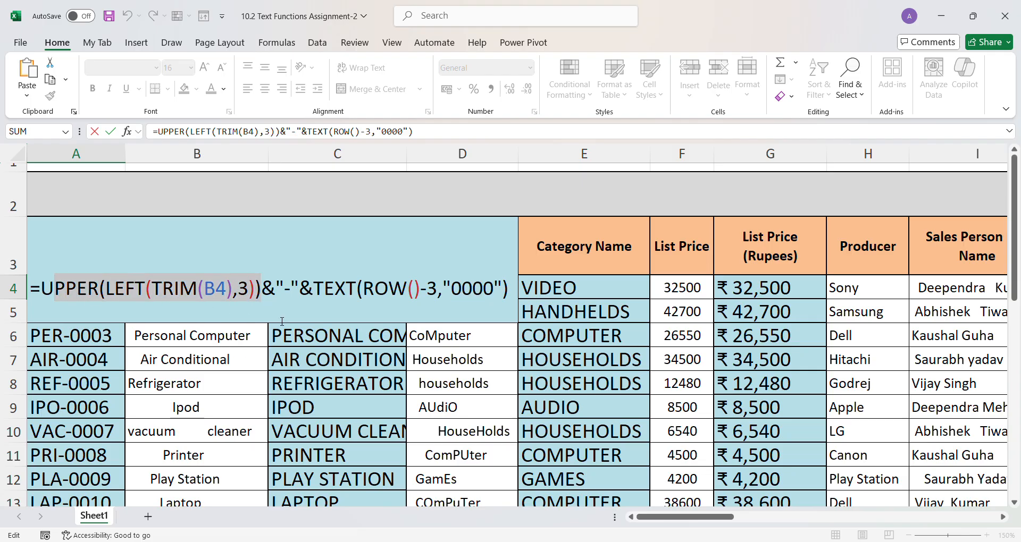
pyautogui.press('Escape')
# Step: Check the filled Product IDs down the sheet and autofit the Product Name column to its contents
pyautogui.scroll(-2, 69, 464)
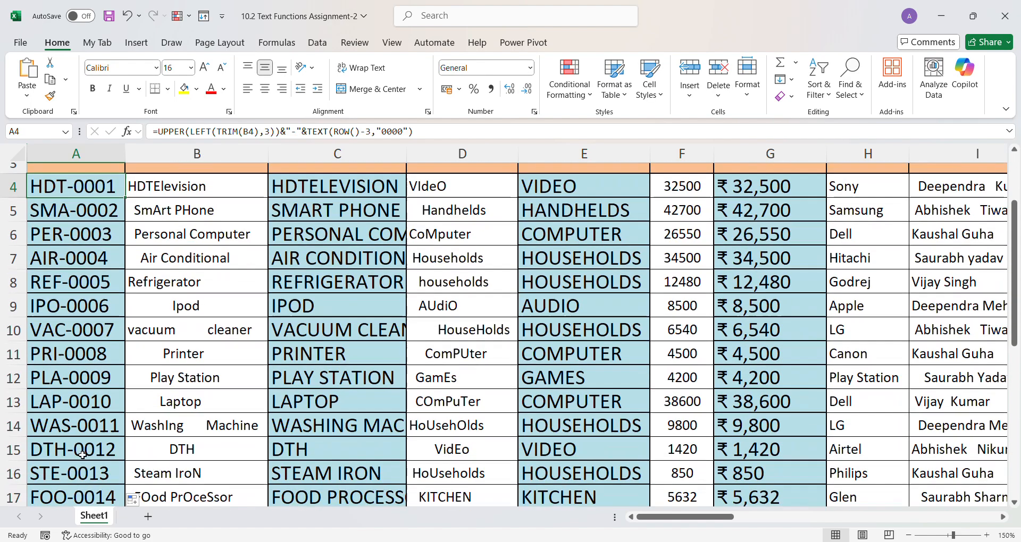
pyautogui.scroll(2, 70, 464)
pyautogui.doubleClick(406, 154)
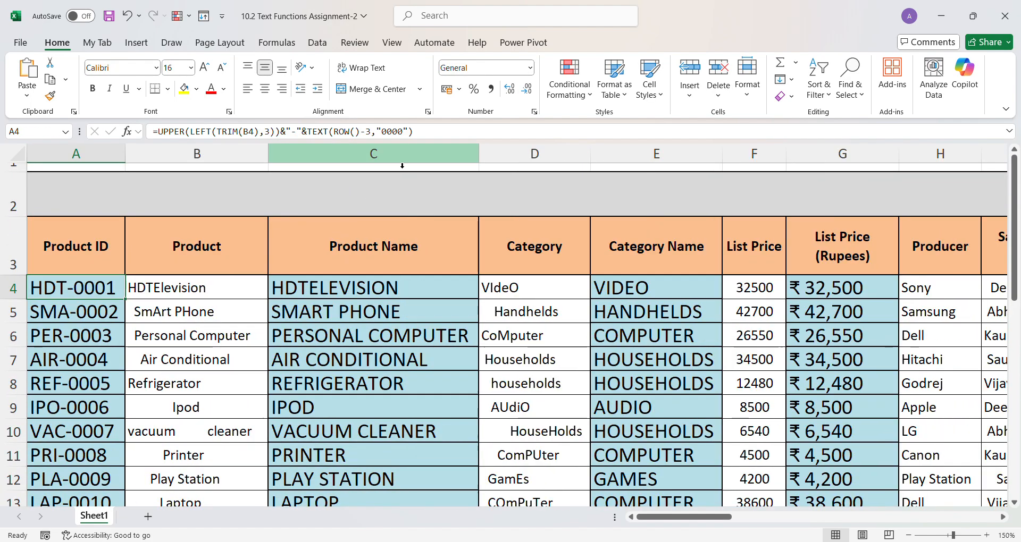
# Step: Display the formulas in all cells of the sheet for review and switch back to showing their results
pyautogui.hotkey('ctrl', '`')
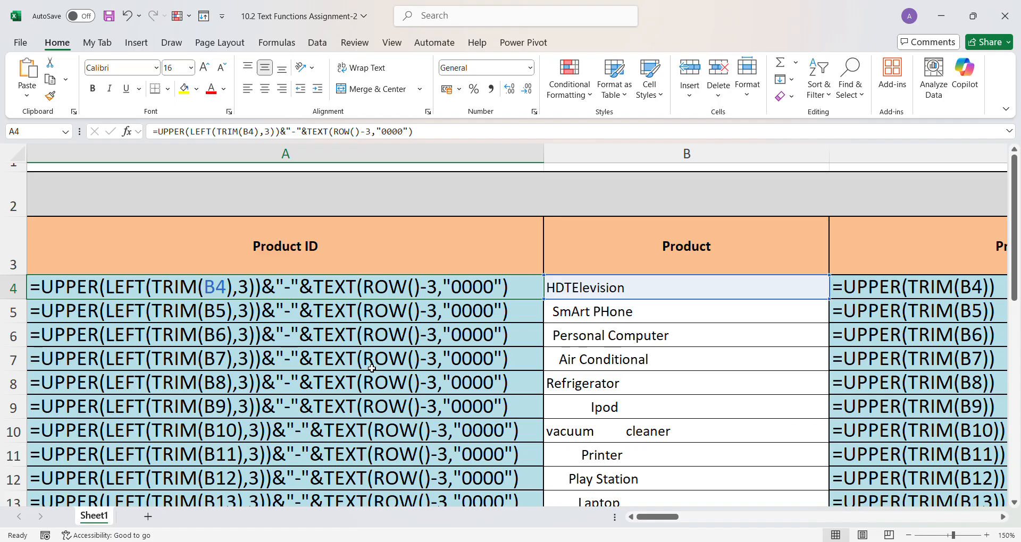
pyautogui.hotkey('ctrl', '`')
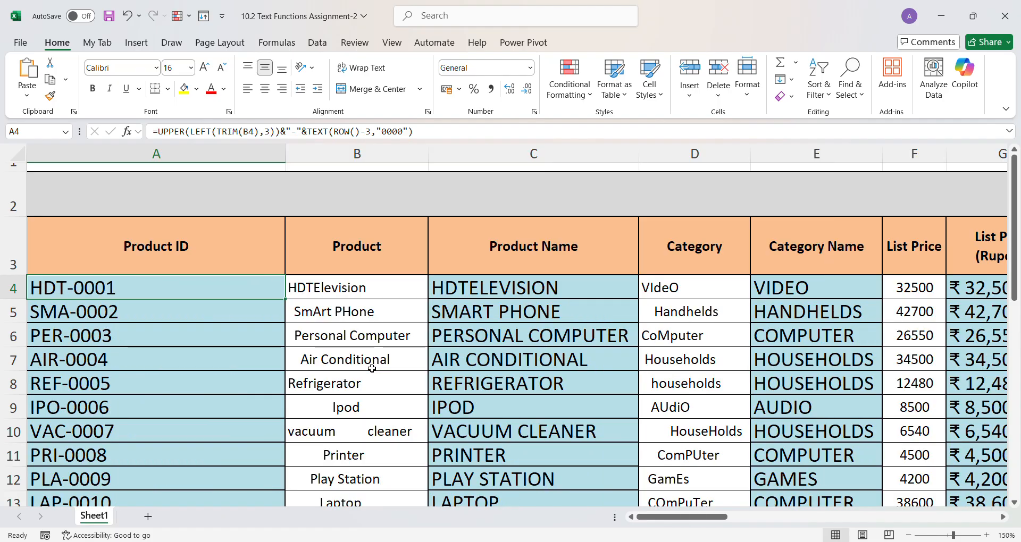